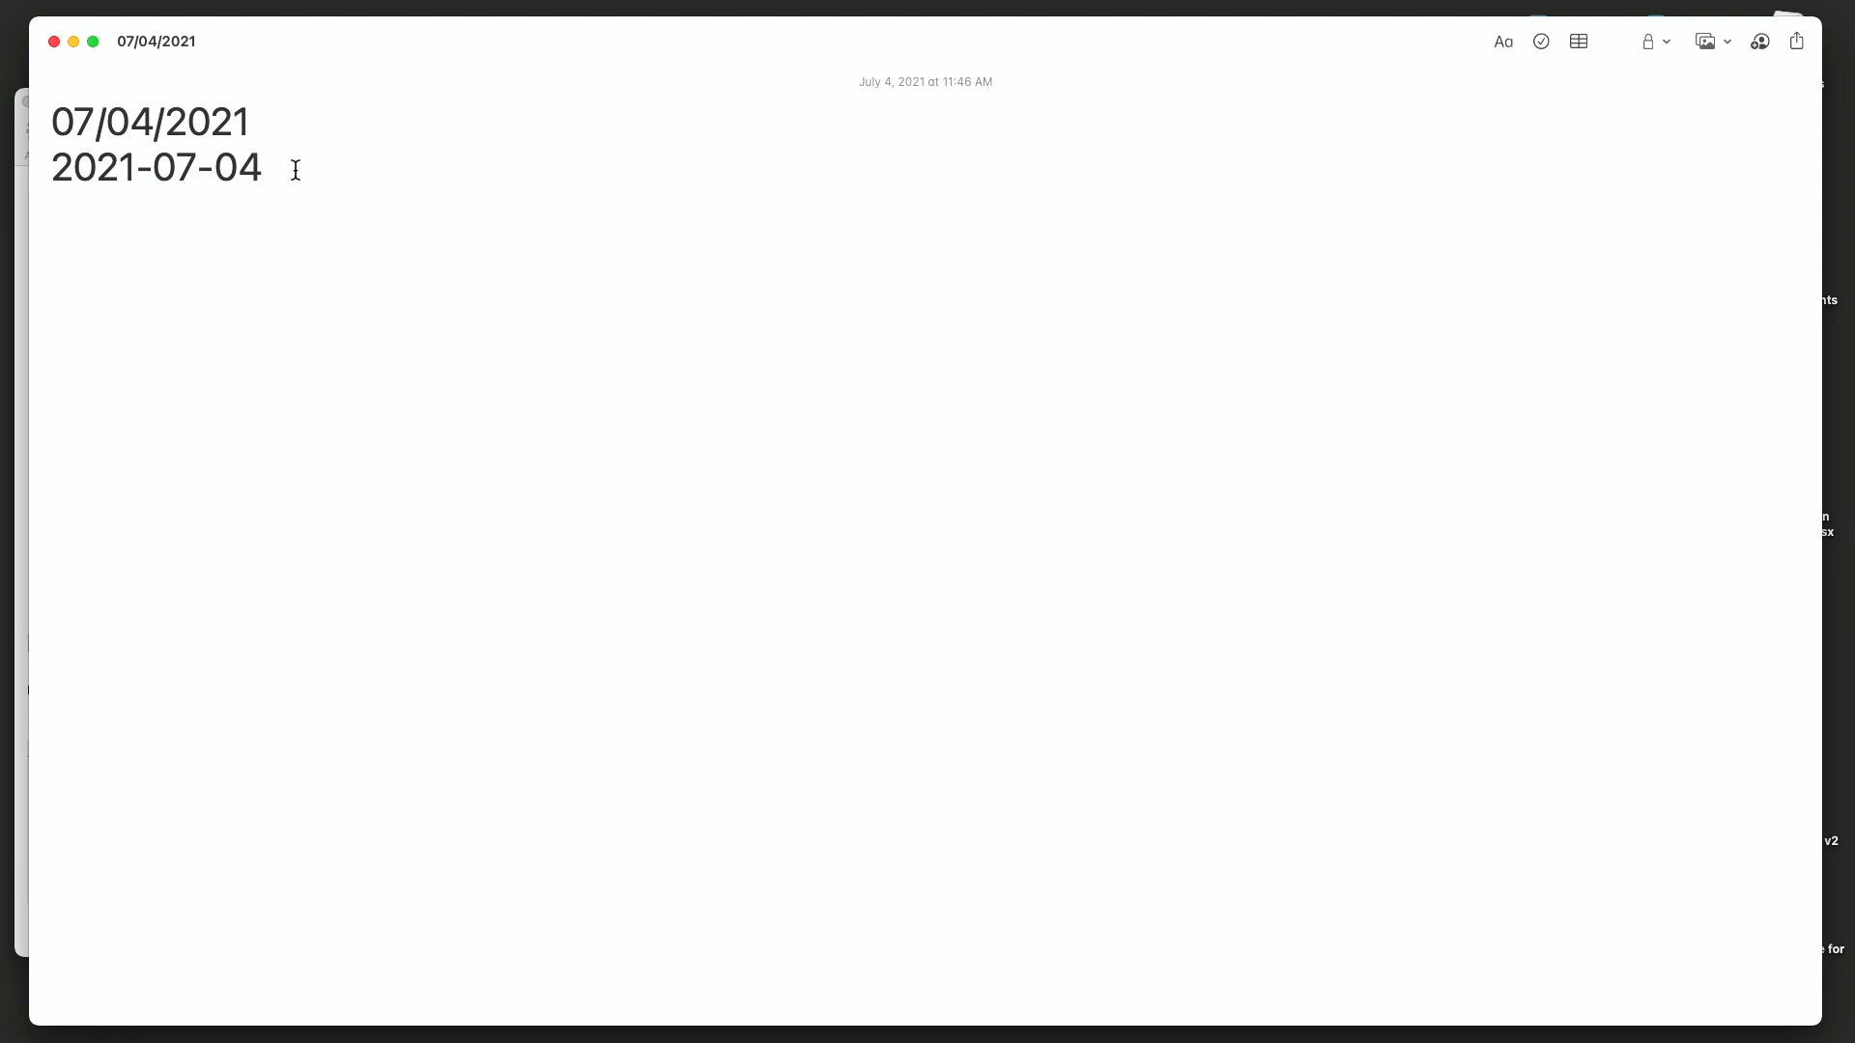
- Try expanding the /ddd and -ddd date abbreviations on new lines below the existing dates
key(Return)
text(ddd)
key(BackSpace)
key(BackSpace)
key(BackSpace)
text(/ddd)
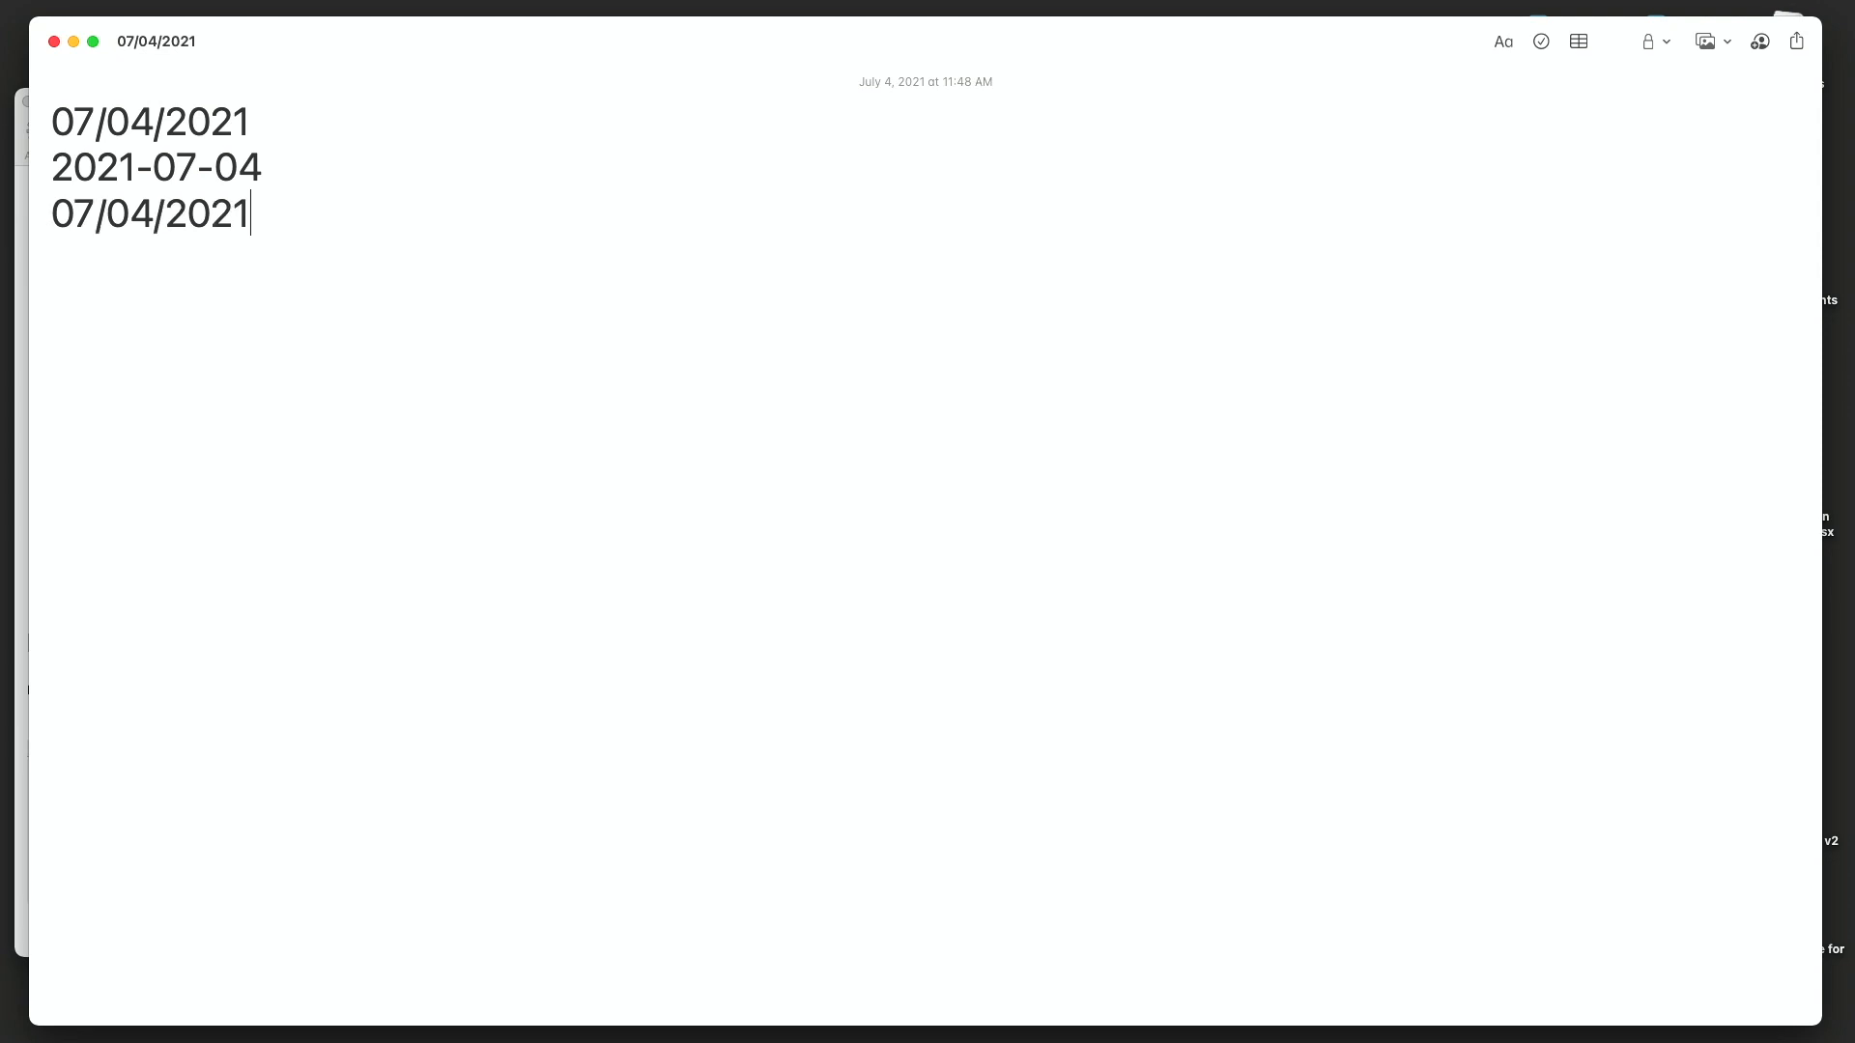
key(Return)
text(-ddd)
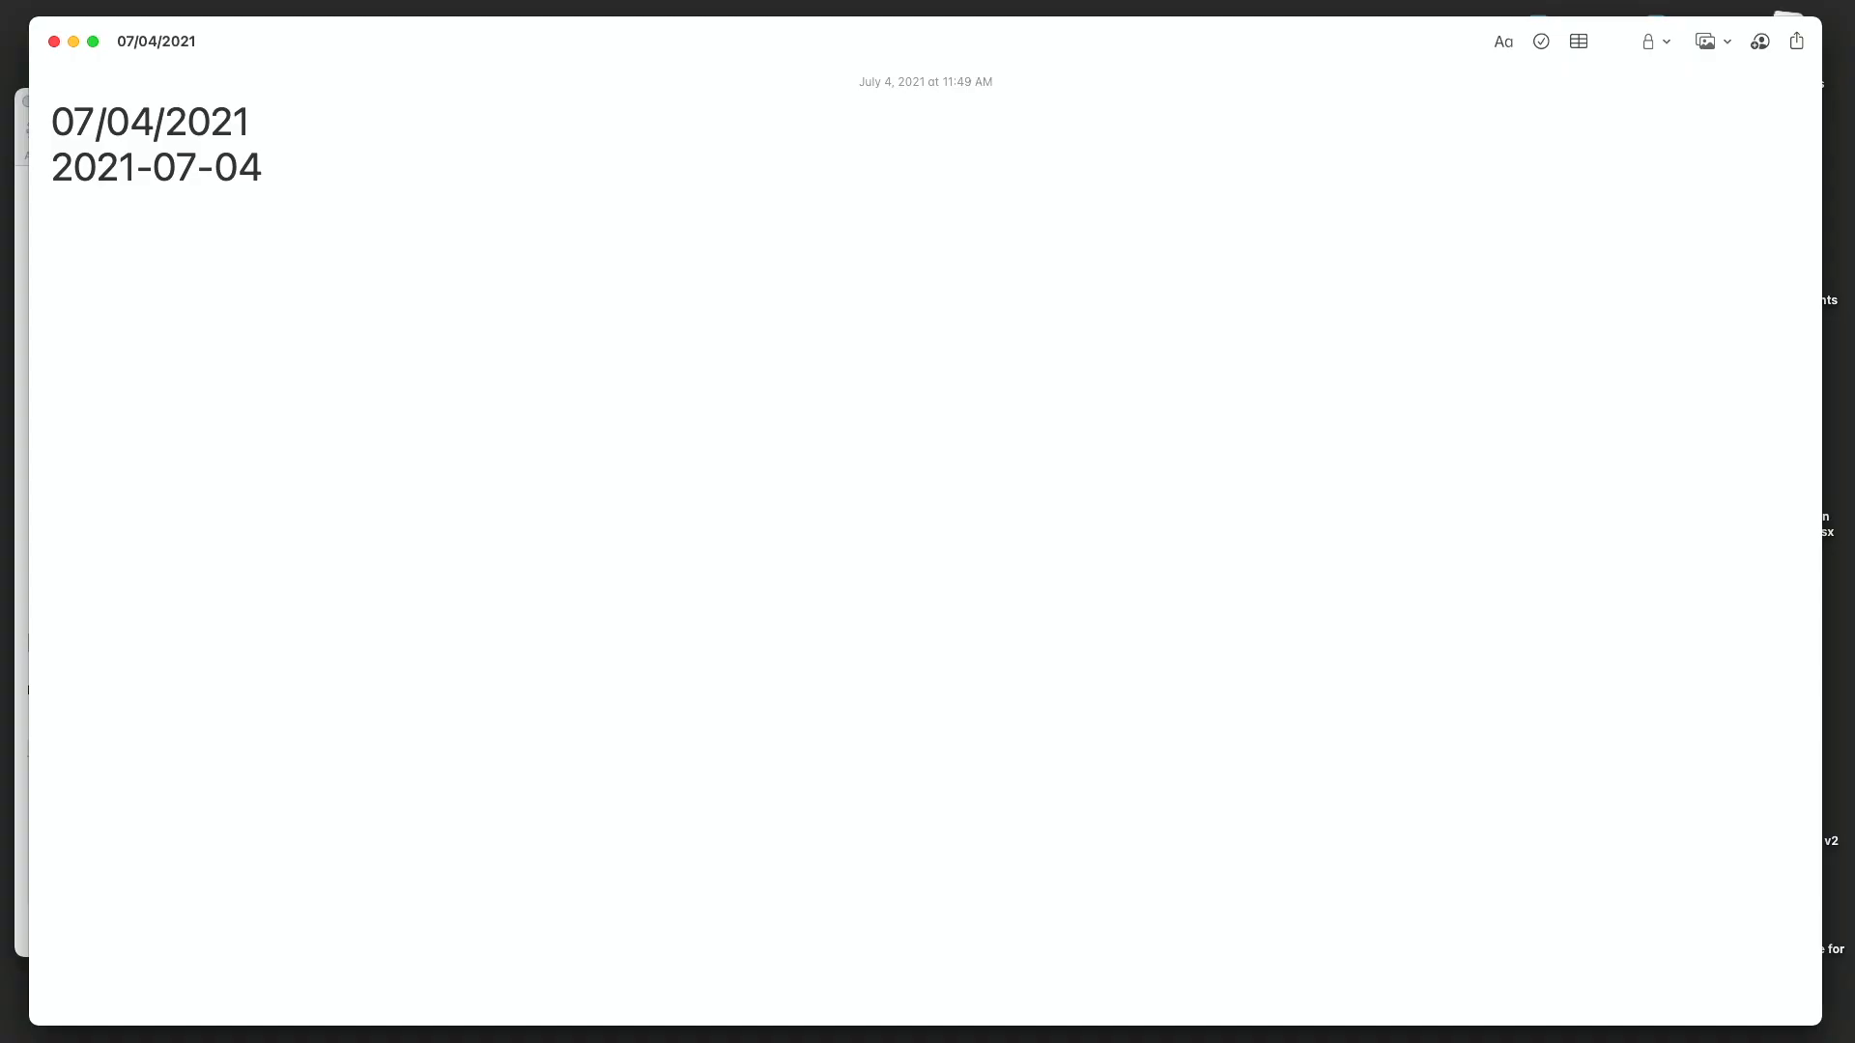
- Expand today's date in MM/DD/YYYY form with /ddd and step it back several days with repeated minus signs
text(/d)
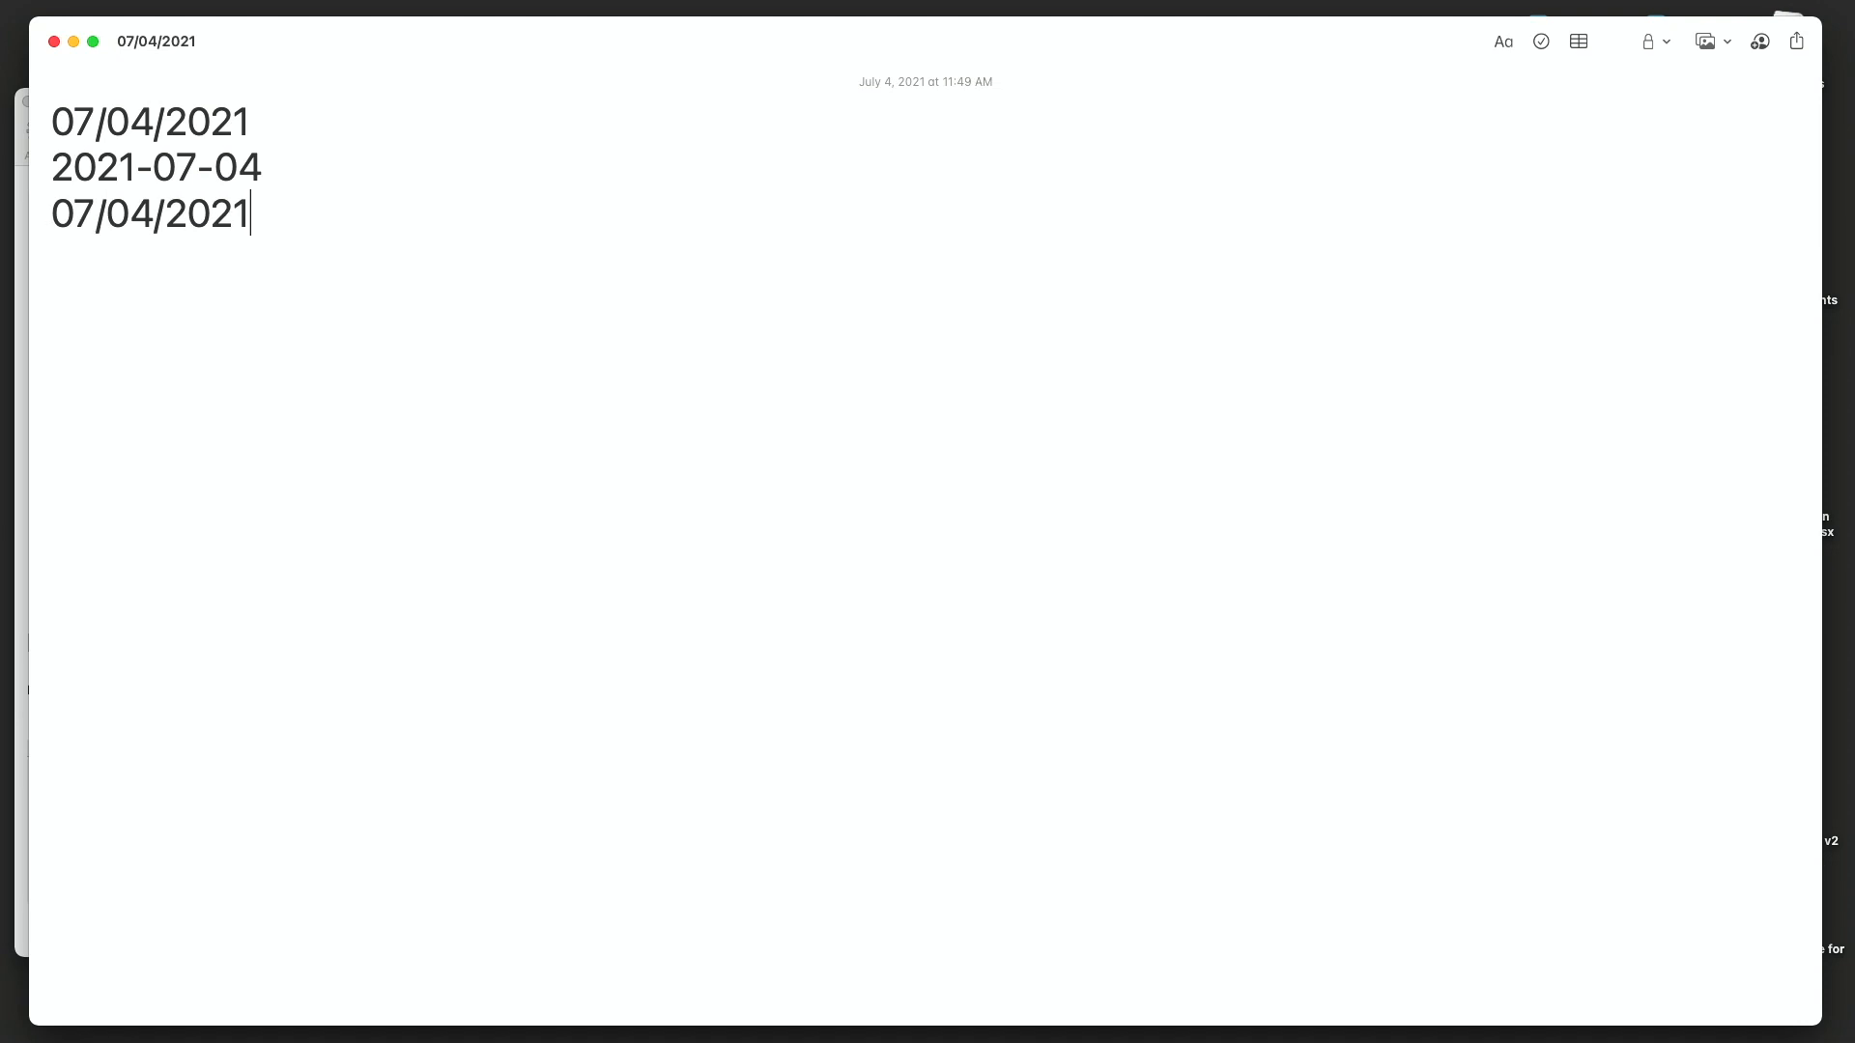
key(minus)
key(minus)
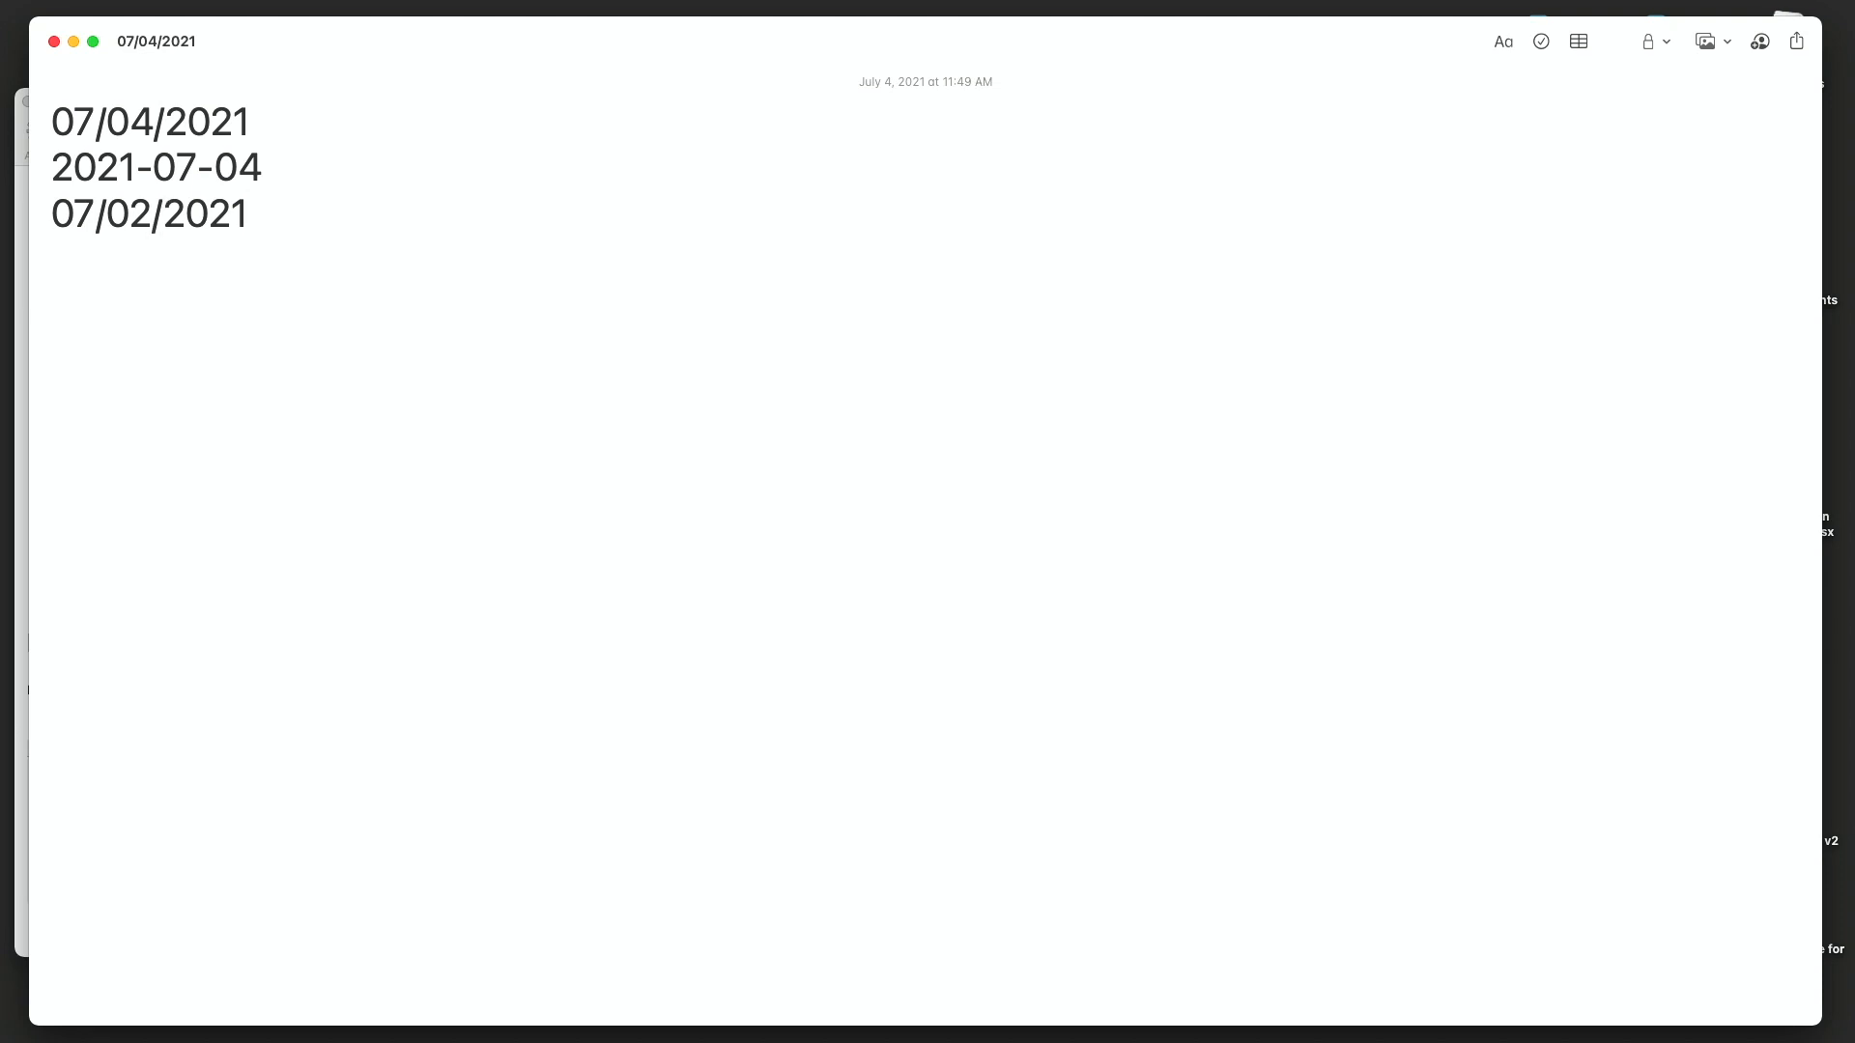
key(minus)
key(minus)
key(minus)
key(minus)
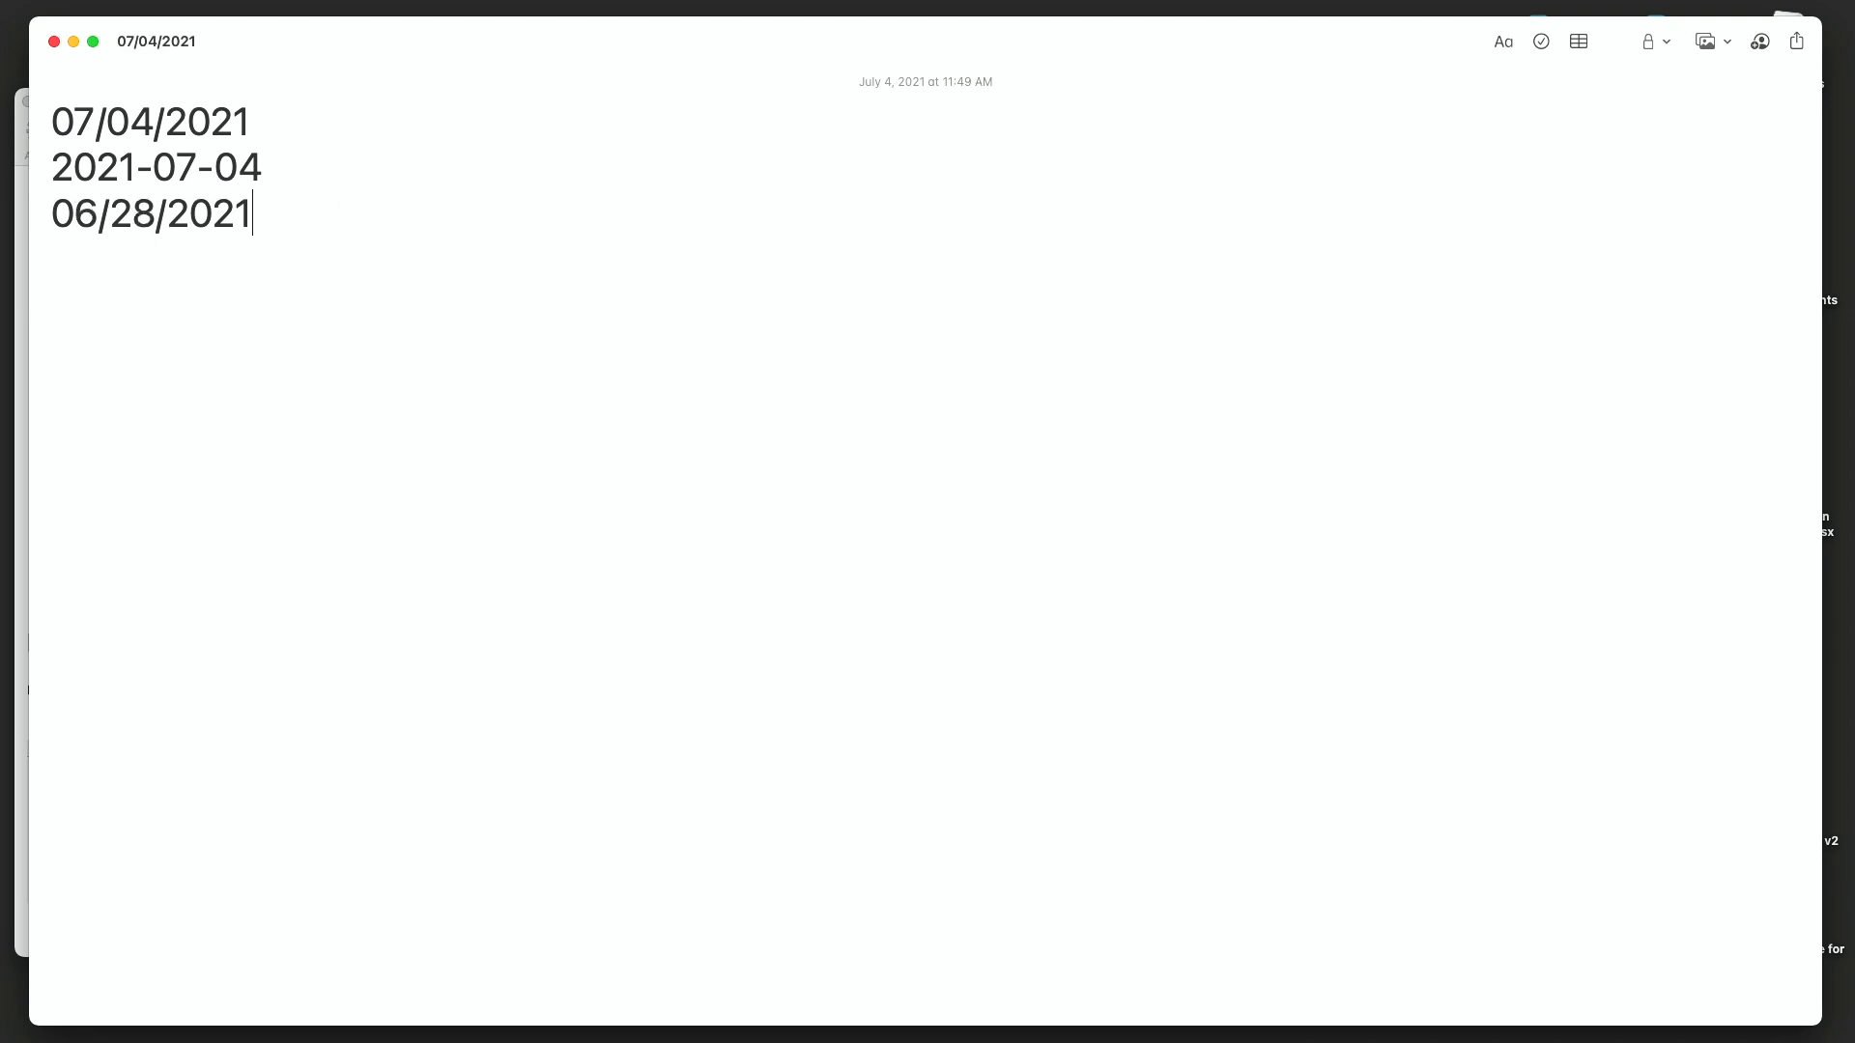
key(minus)
key(minus)
key(minus)
key(minus)
key(minus)
key(minus)
- Step the expanded date forward with plus signs and back once so it reads 06/30/2021
key(plus)
key(plus)
key(plus)
key(plus)
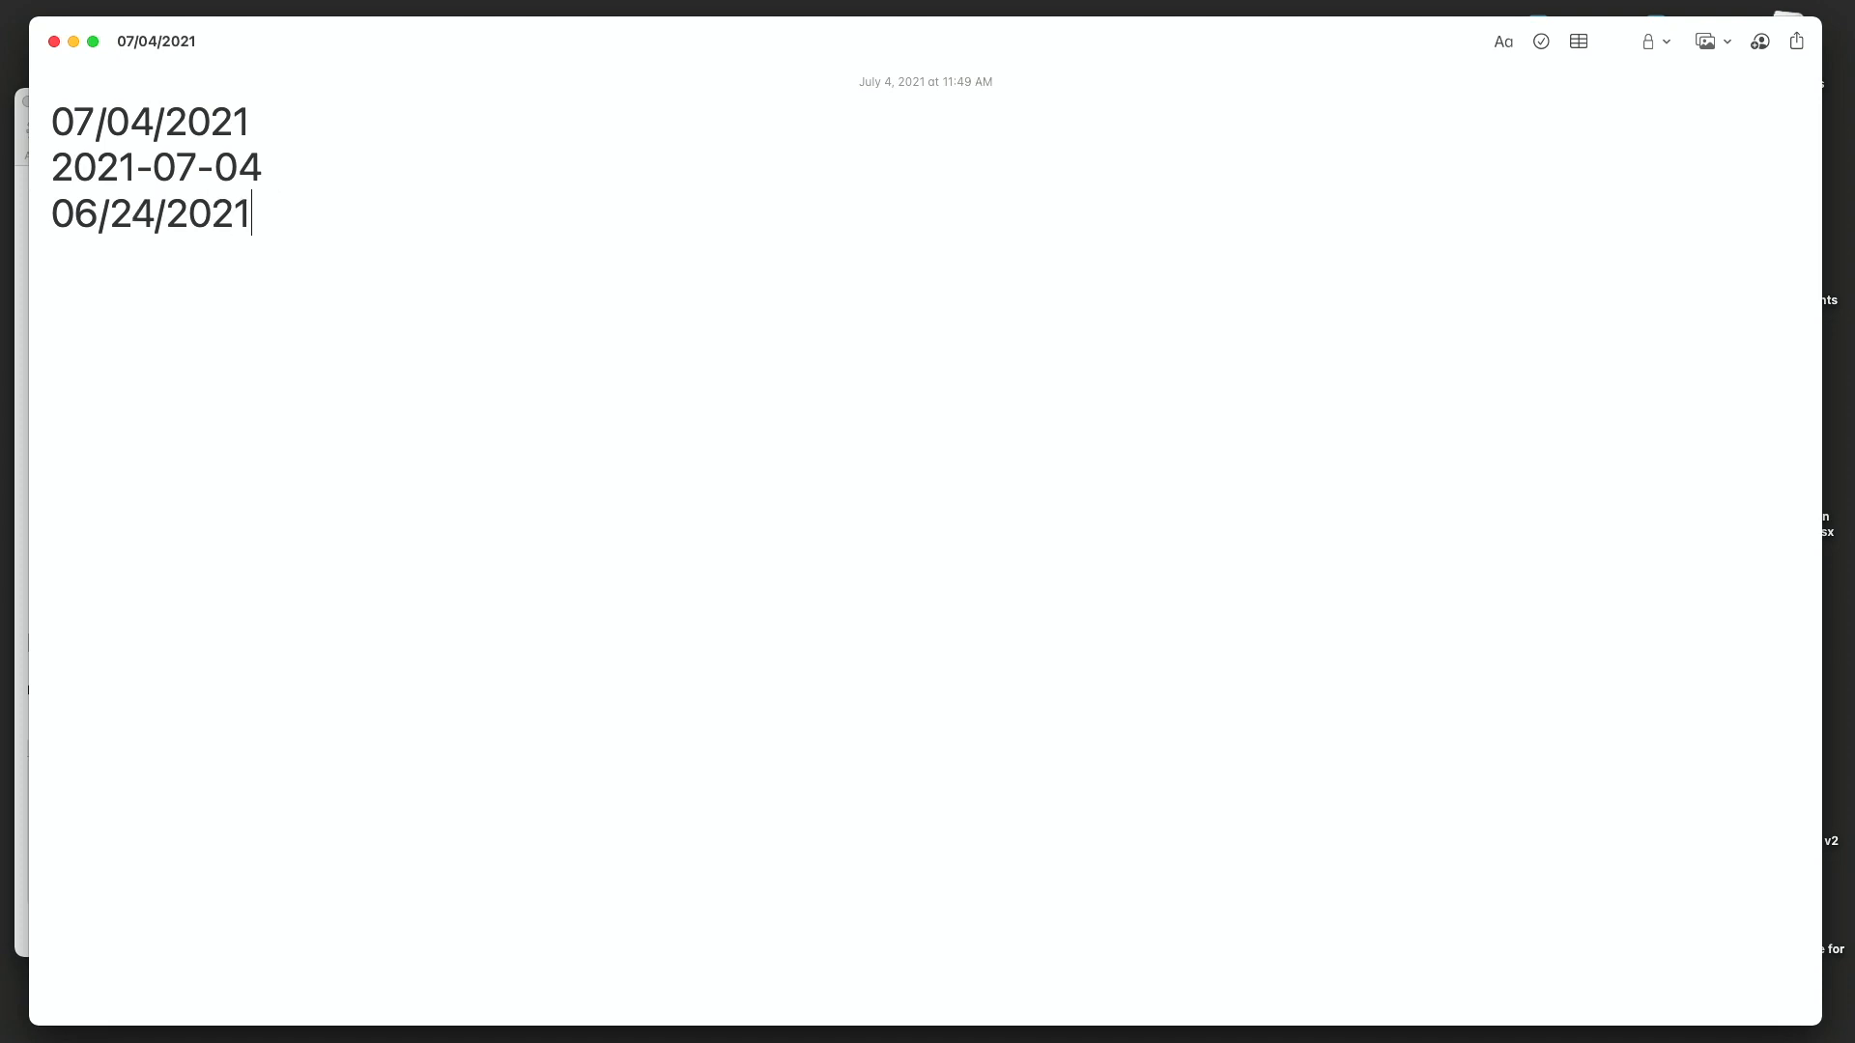
key(plus)
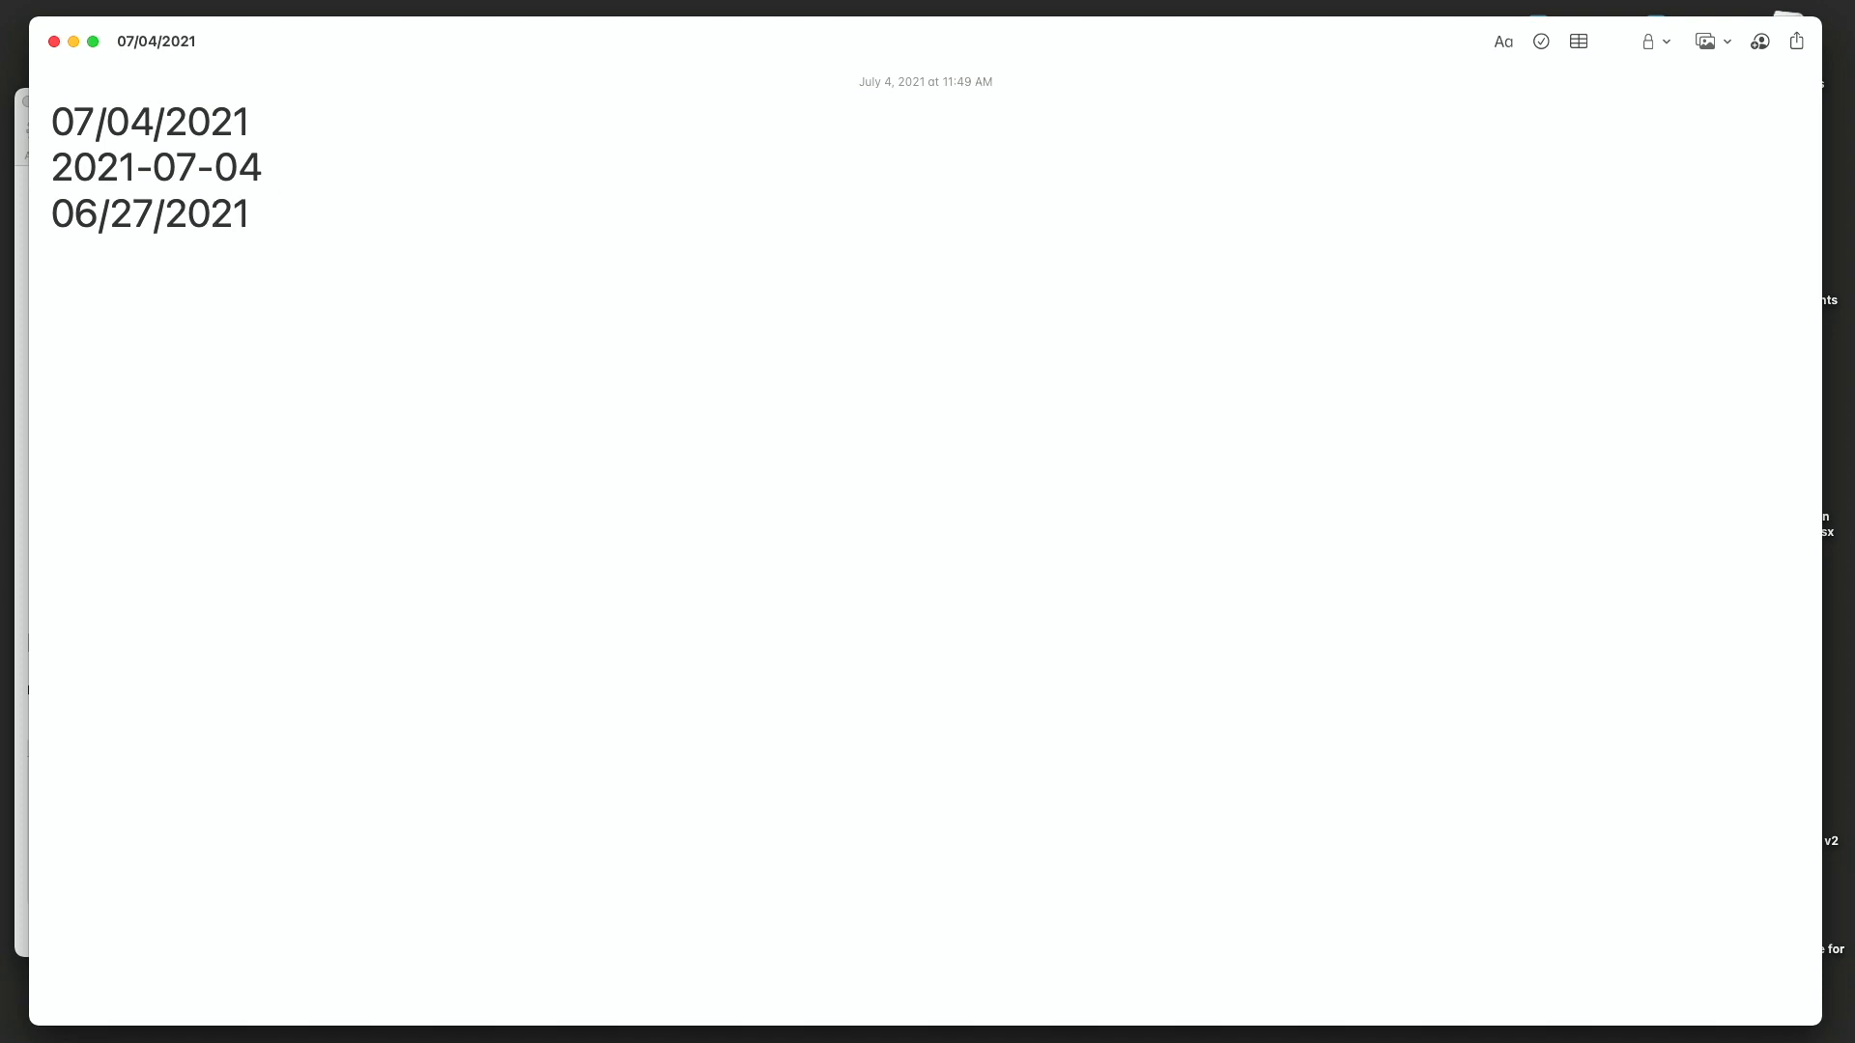
key(plus)
key(plus)
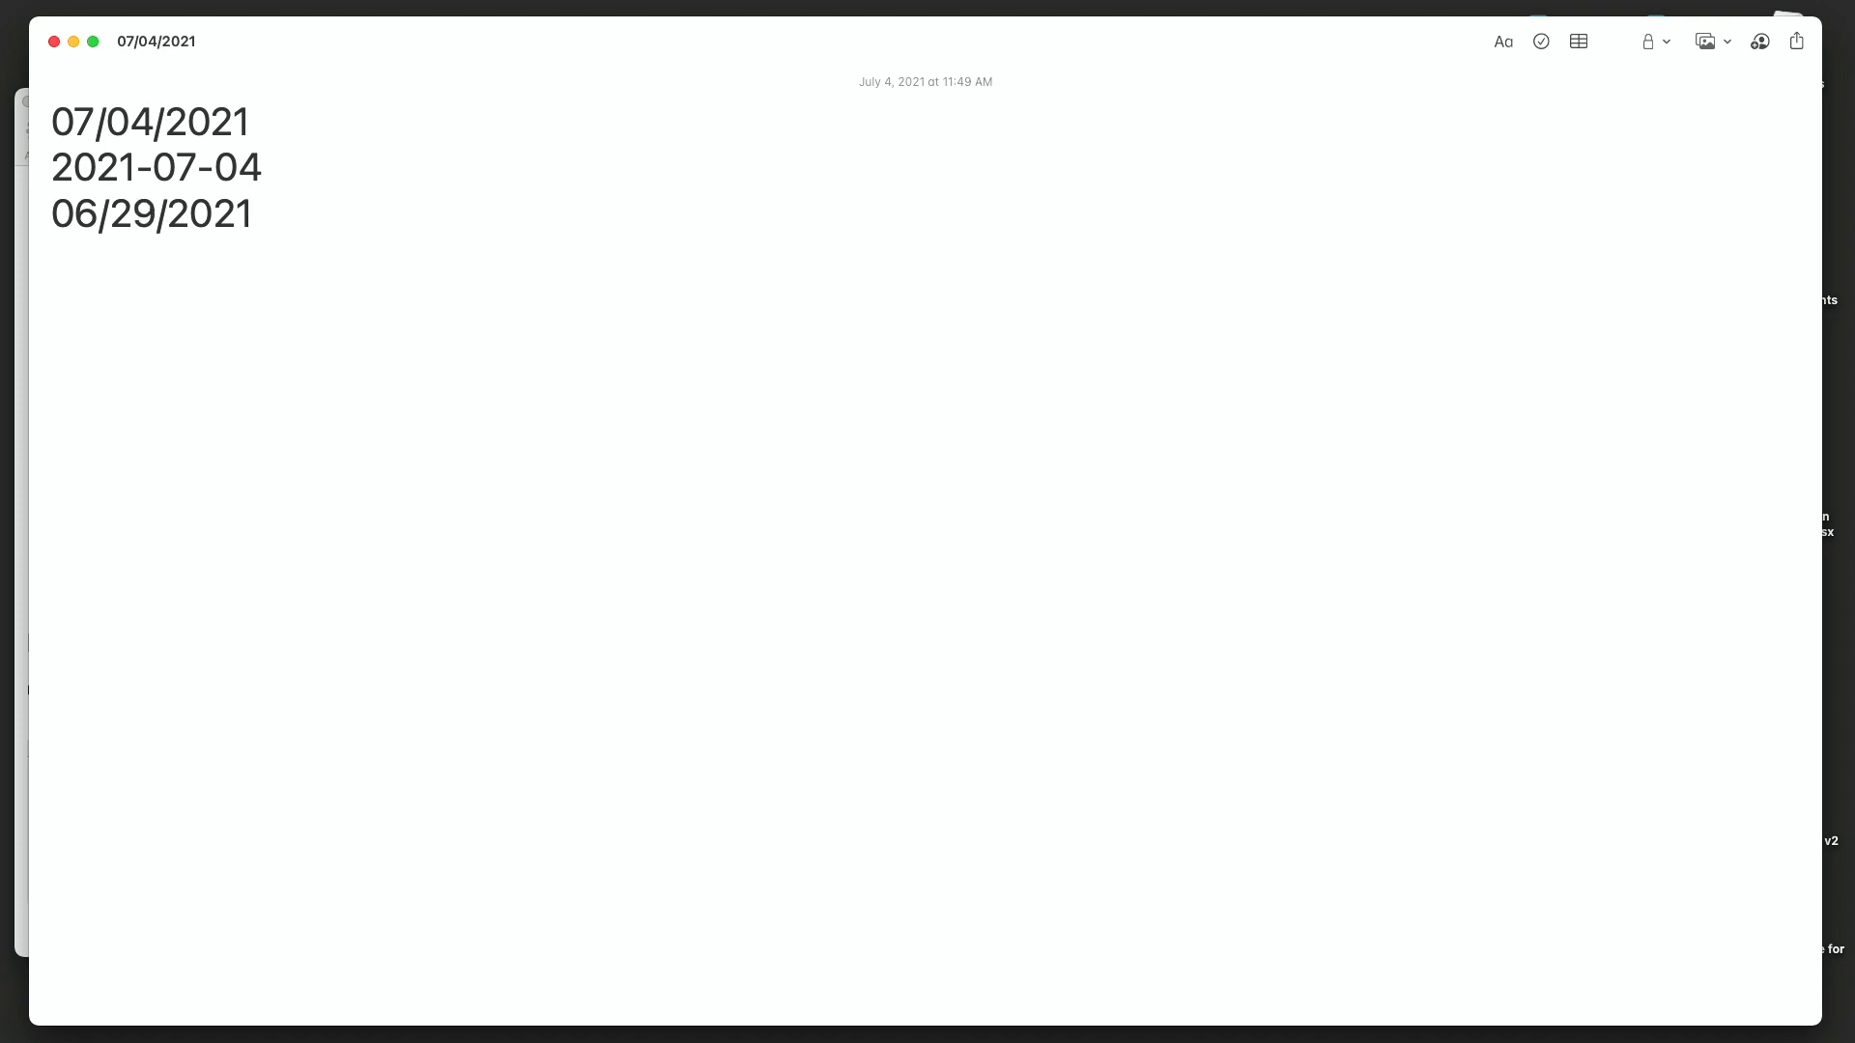
key(plus)
key(plus)
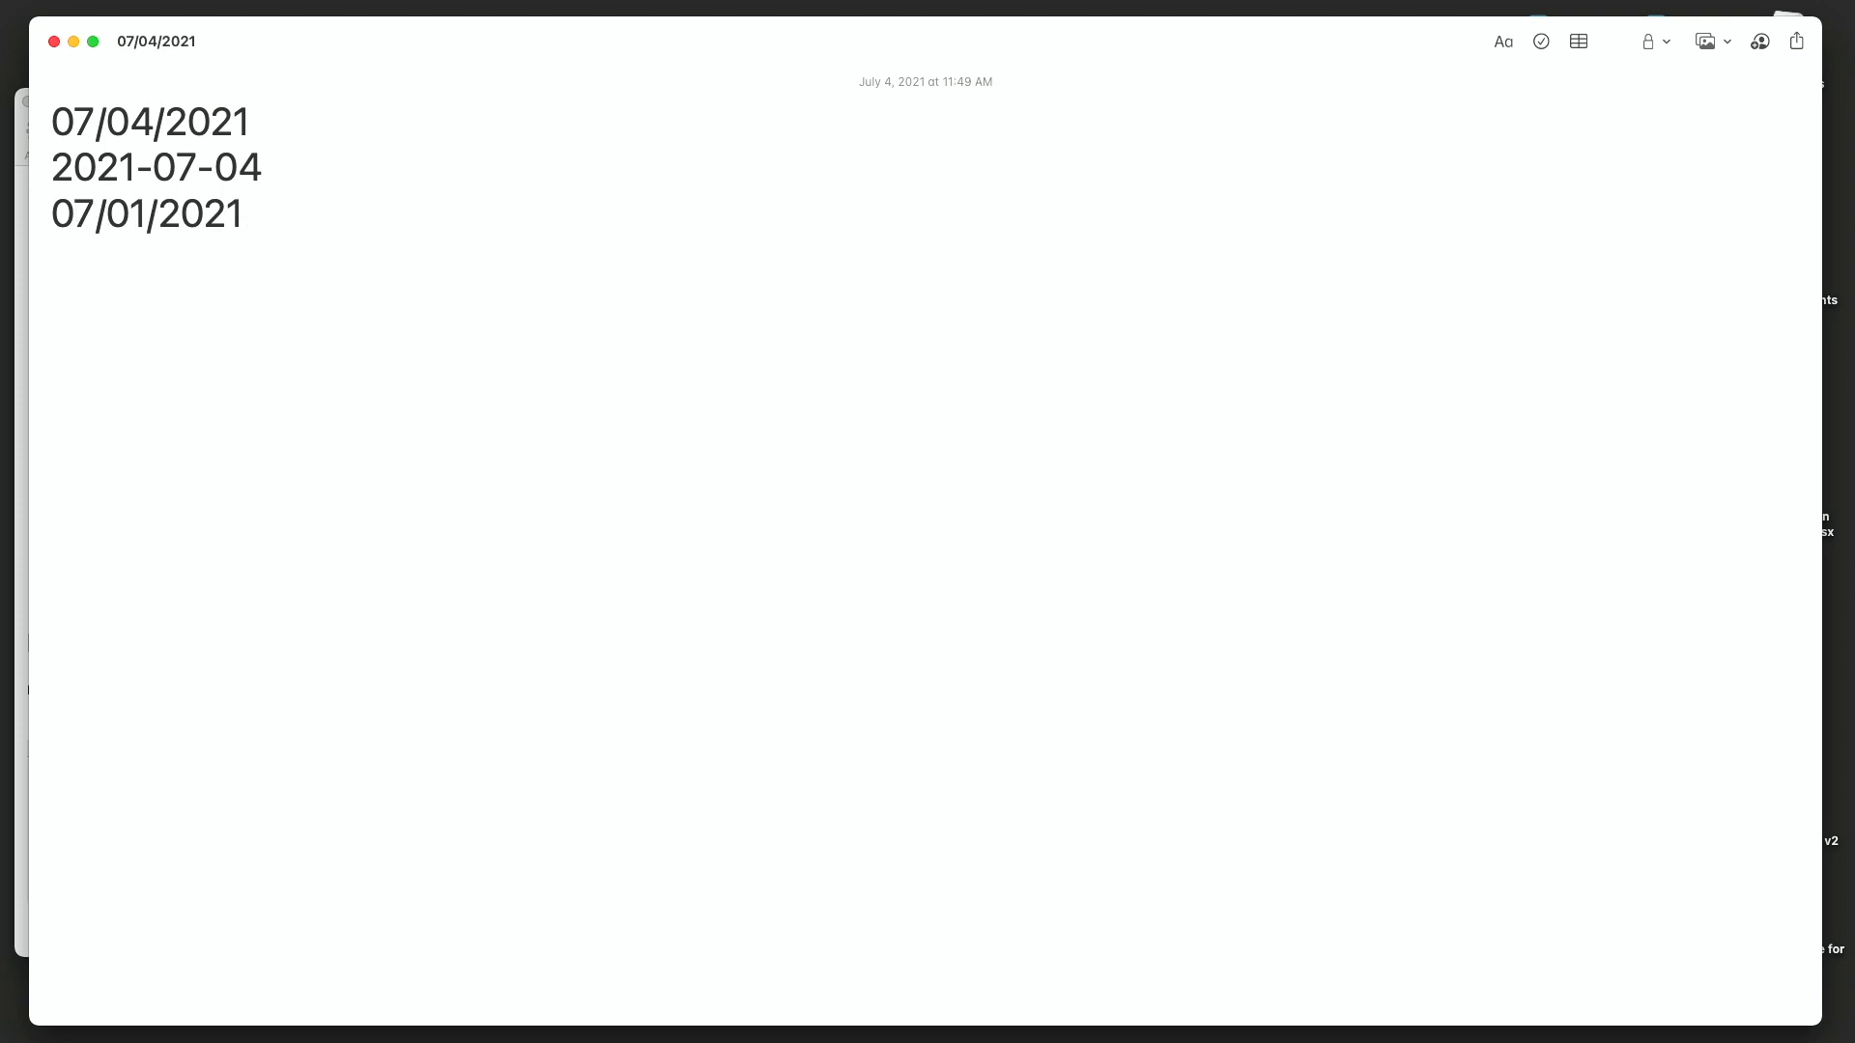
key(minus)
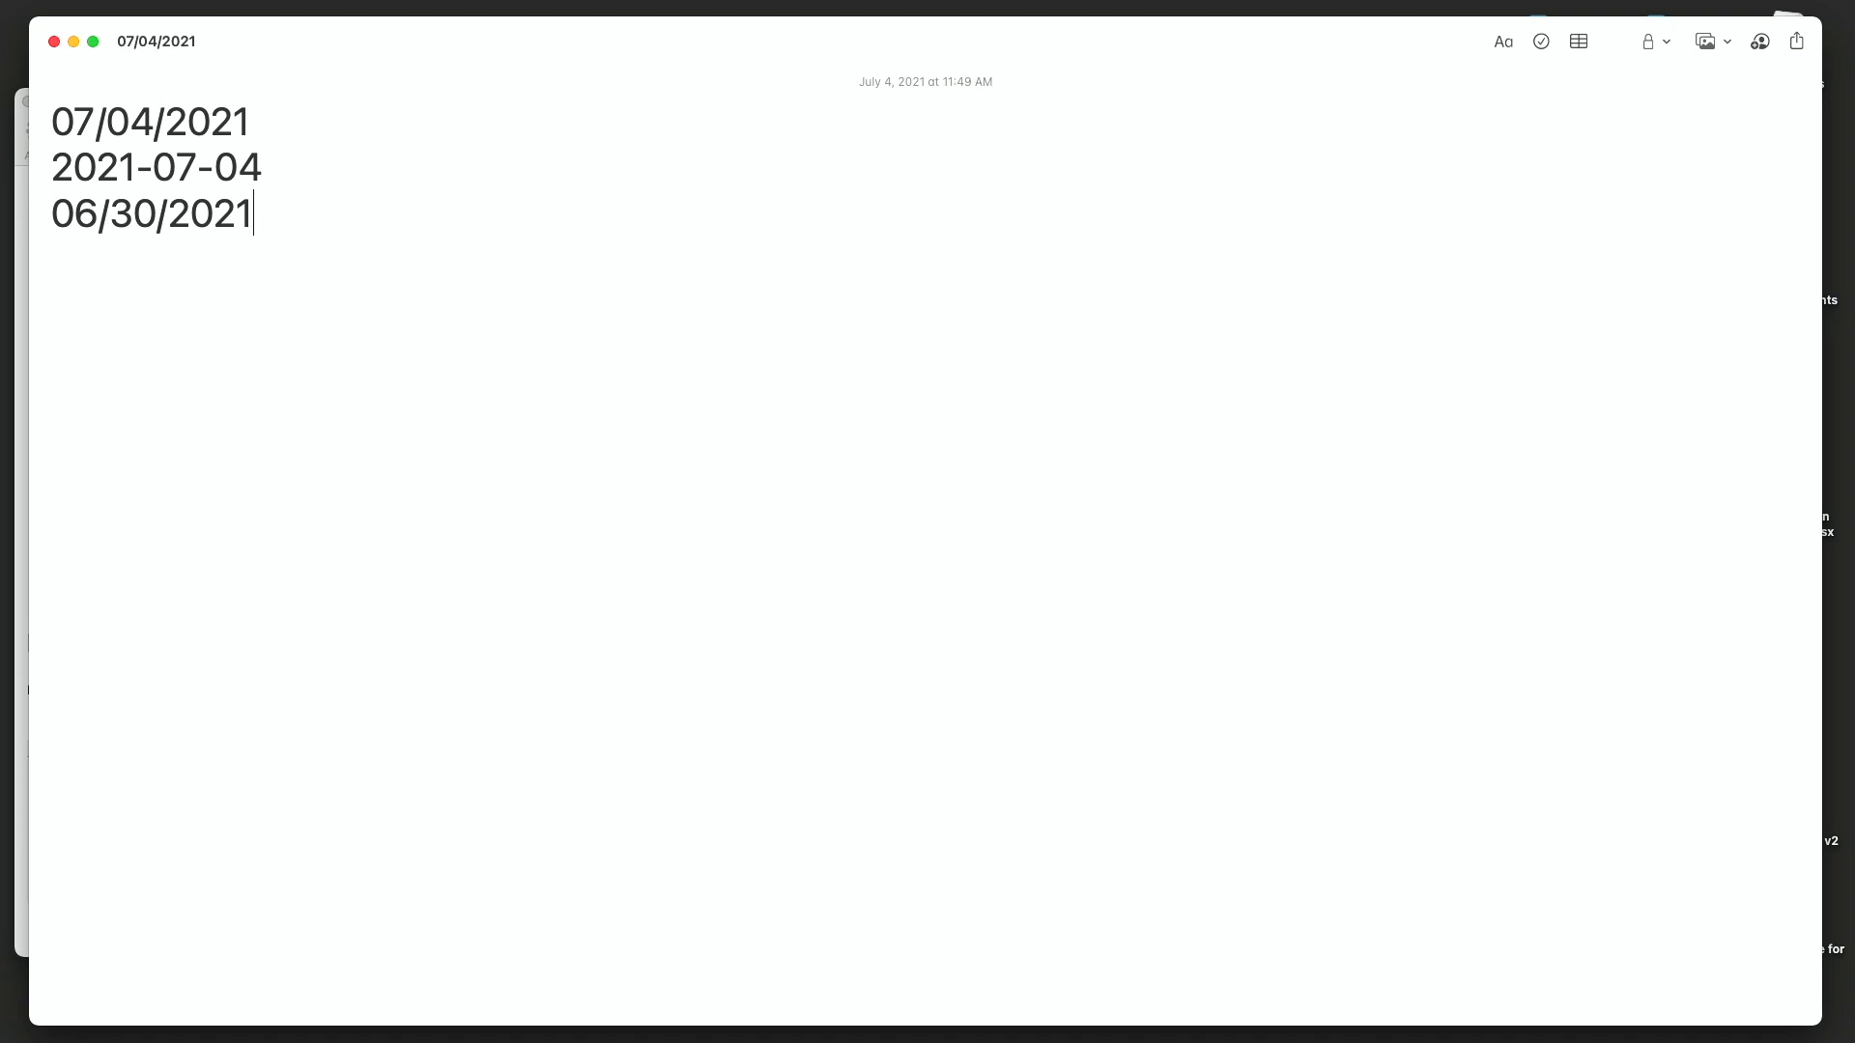
- Add today's date in YYYY-MM-DD form on a new line and step it back to 2021-06-28
text(2021-07-04)
key(minus)
key(minus)
key(minus)
key(minus)
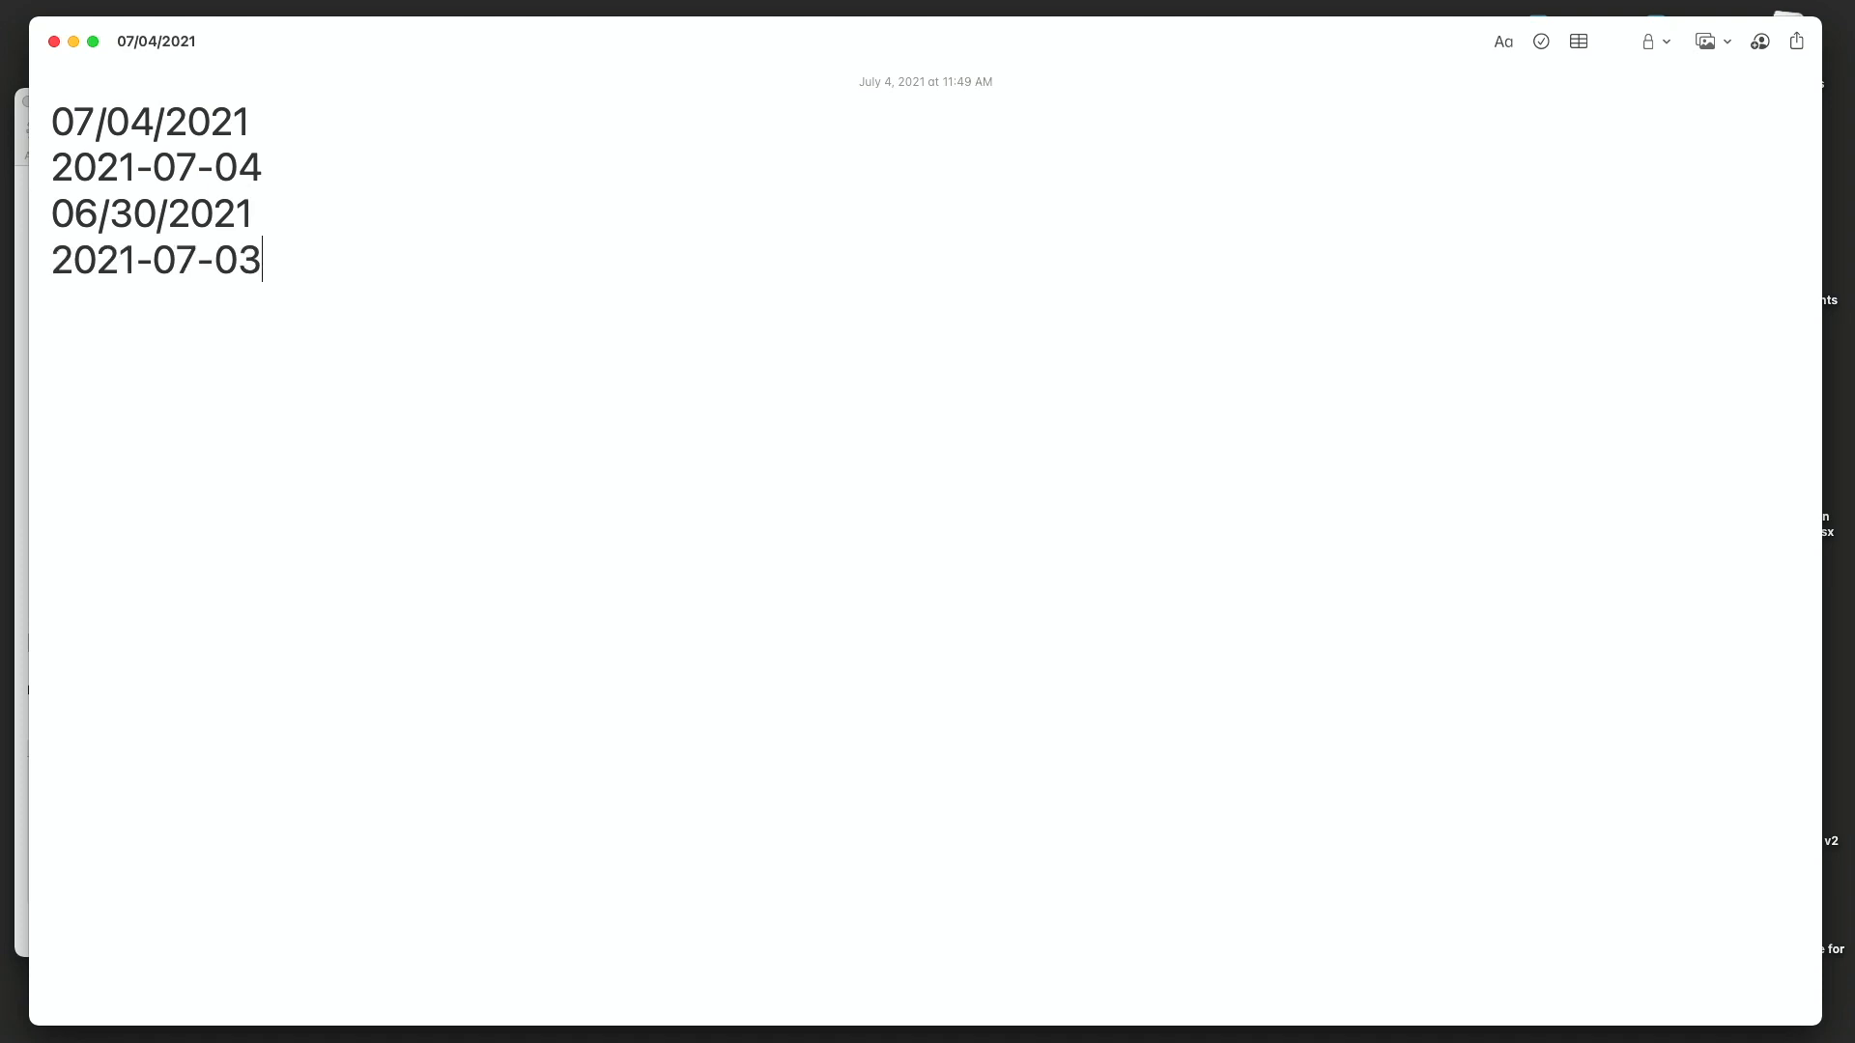
key(minus)
key(minus)
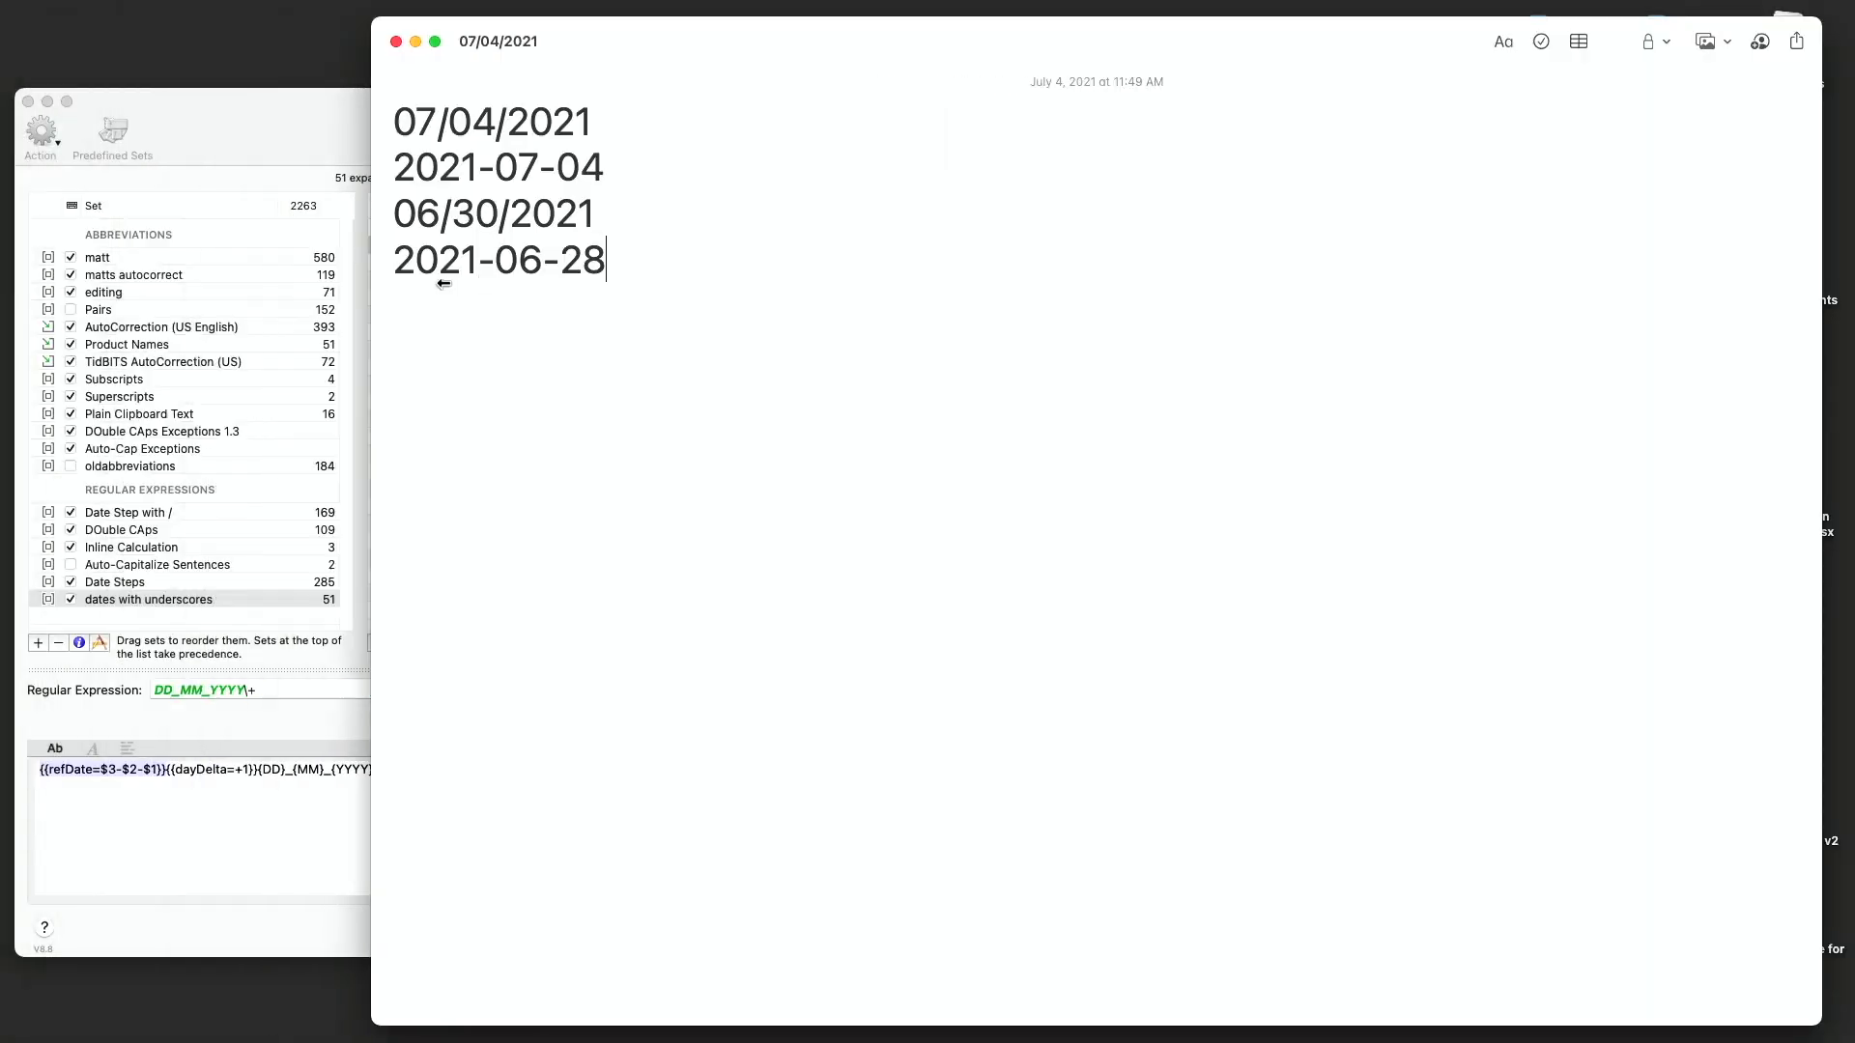
- Delete the 'dates with underscores' regular expression set
drag(377, 304, 1018, 305)
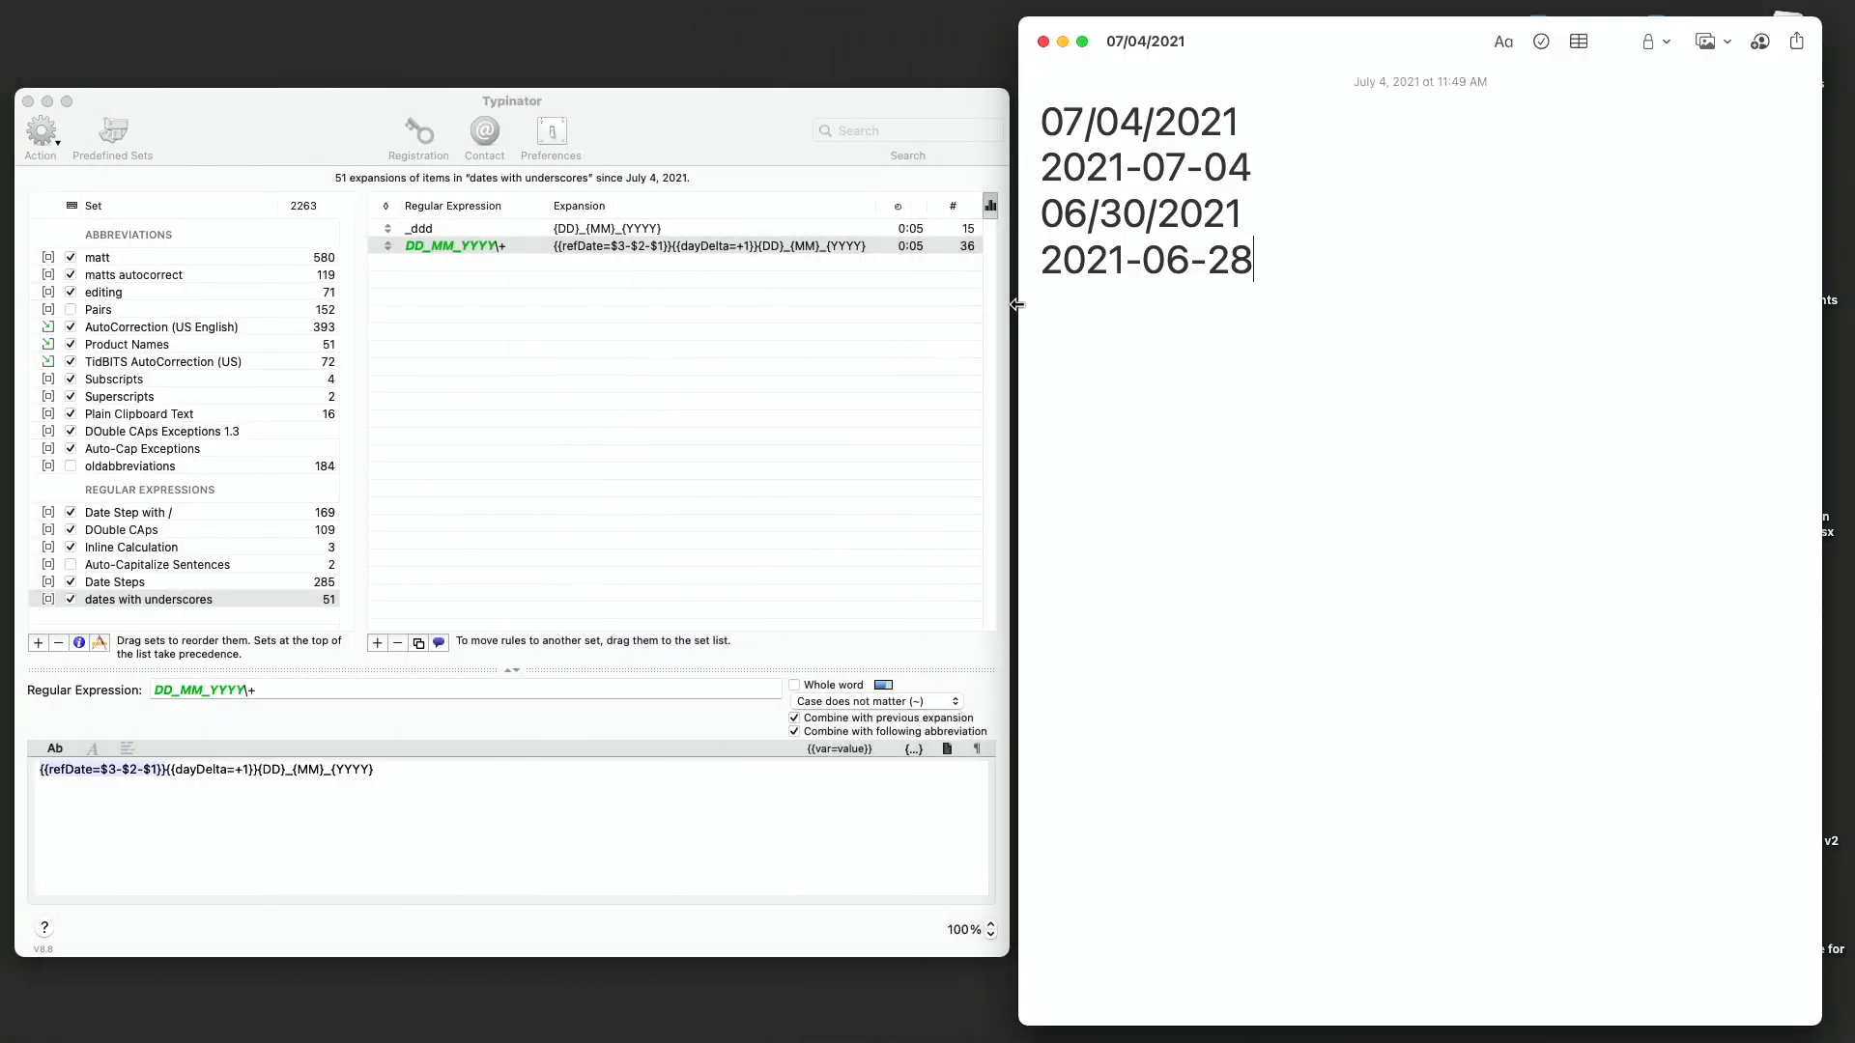
right_click(115, 604)
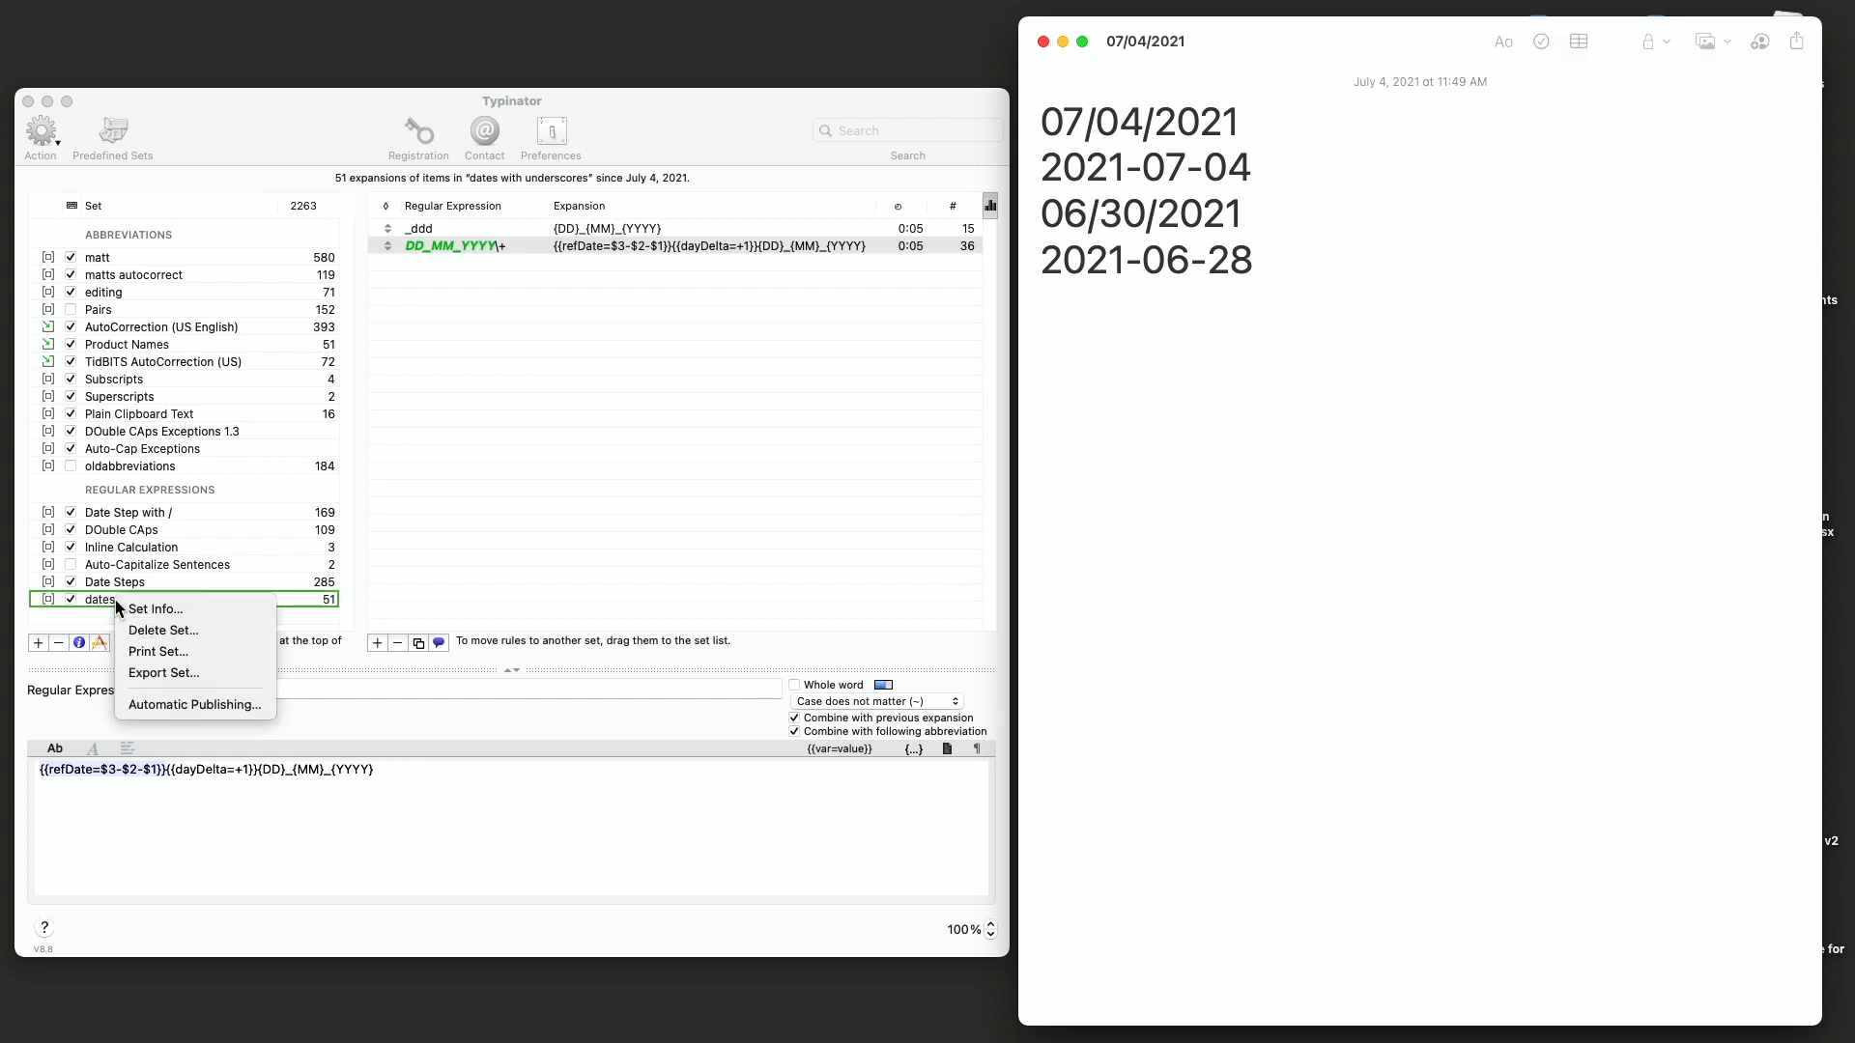
click(155, 630)
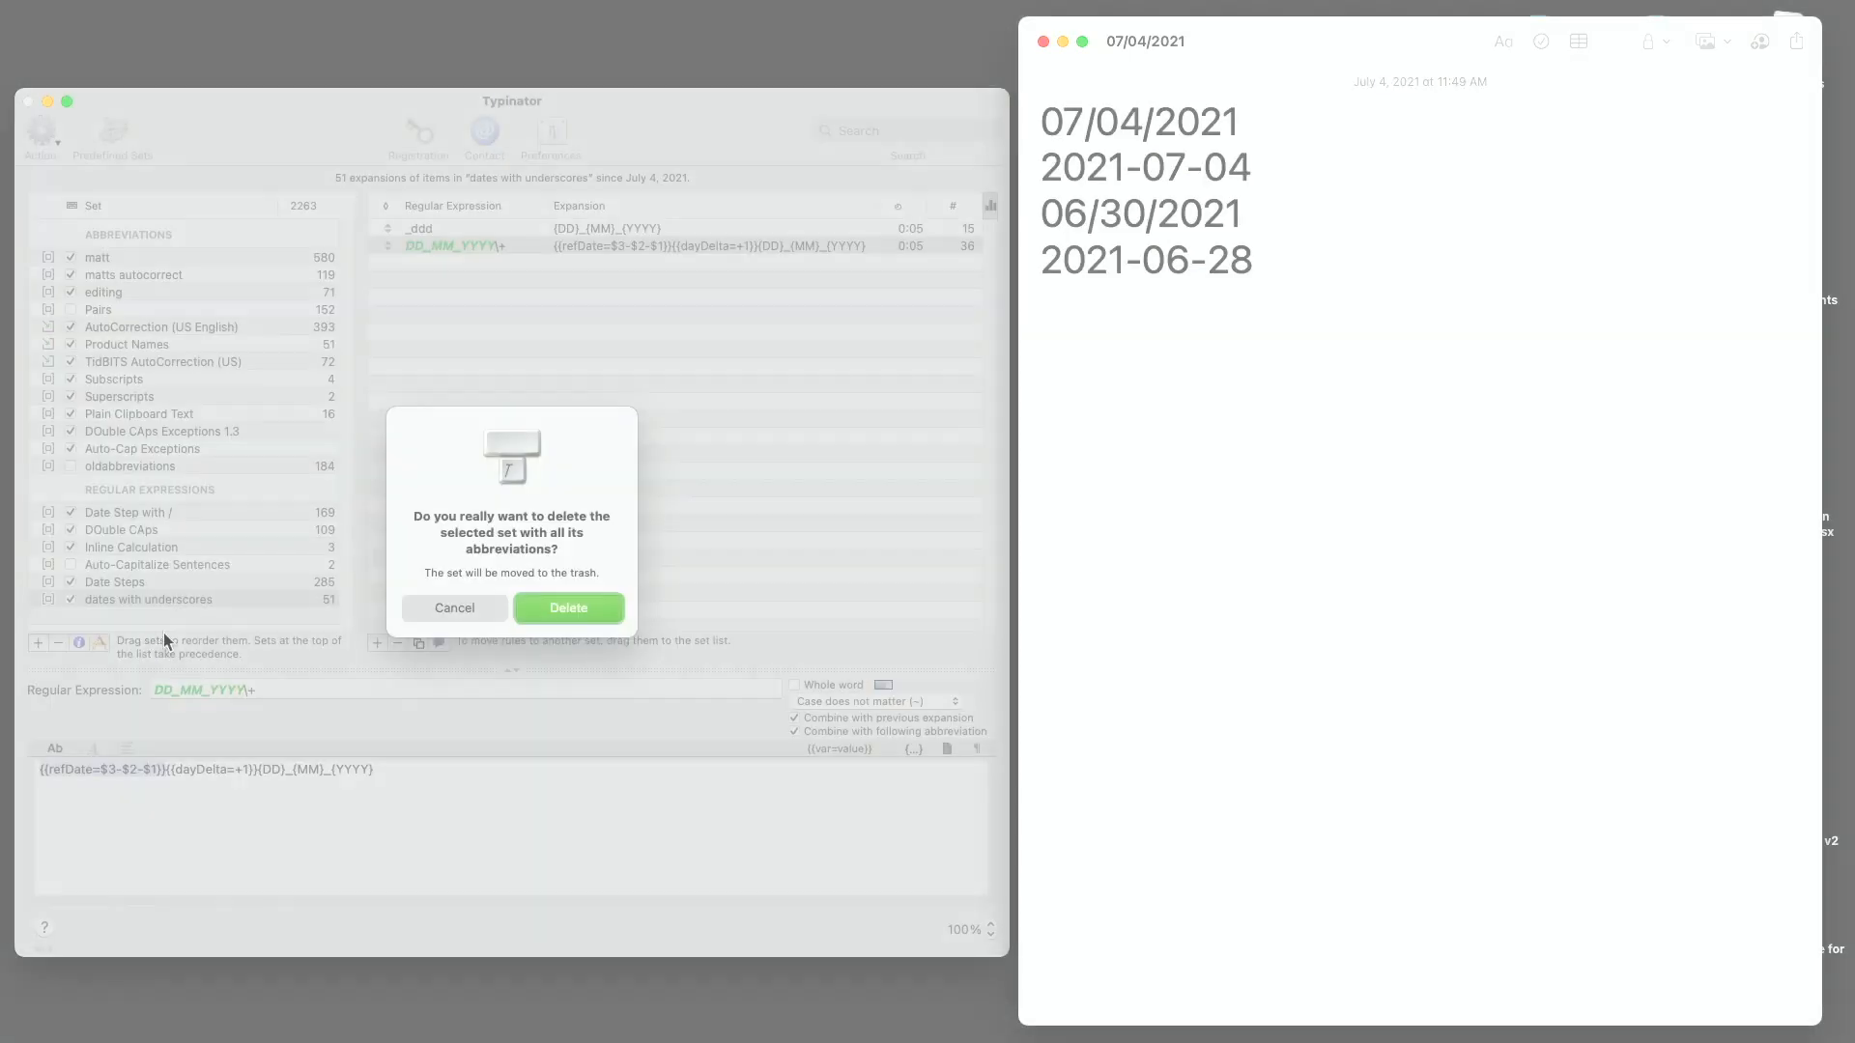
click(583, 610)
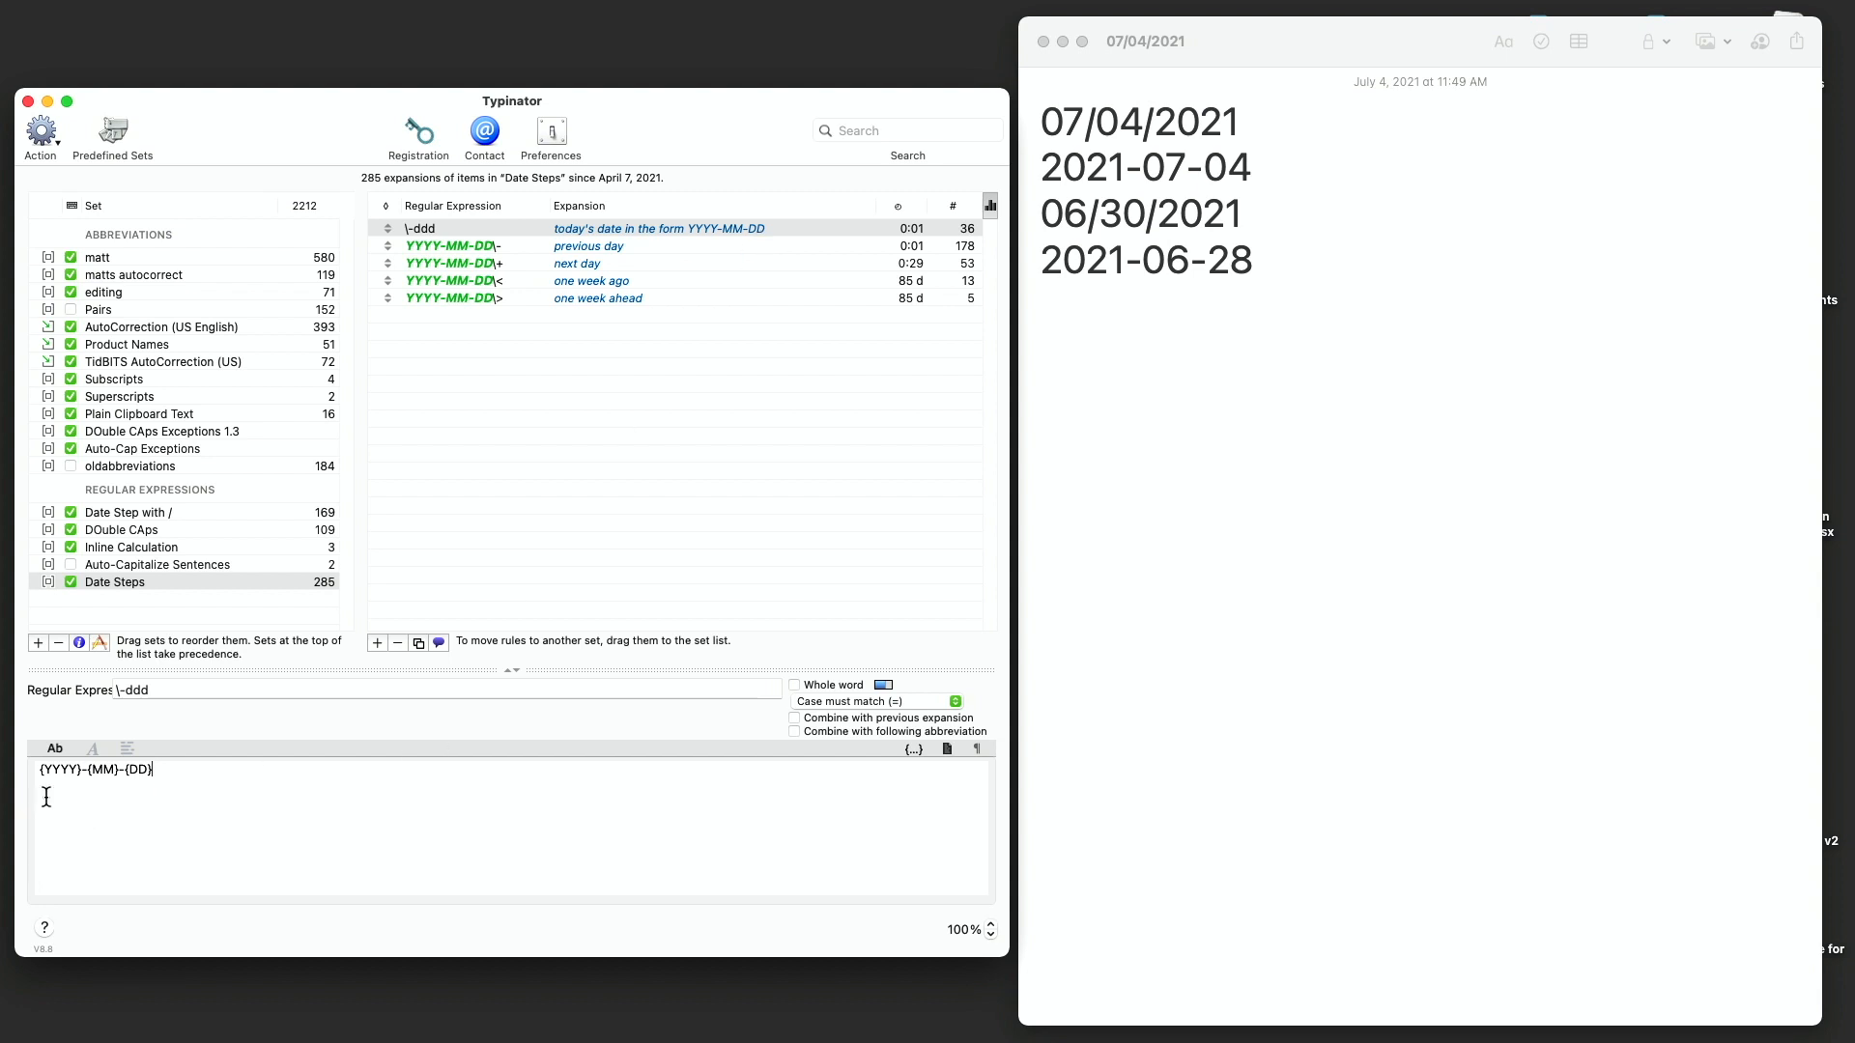
- Examine each rule of the Date Steps set and its expansion
click(118, 692)
click(47, 783)
click(161, 773)
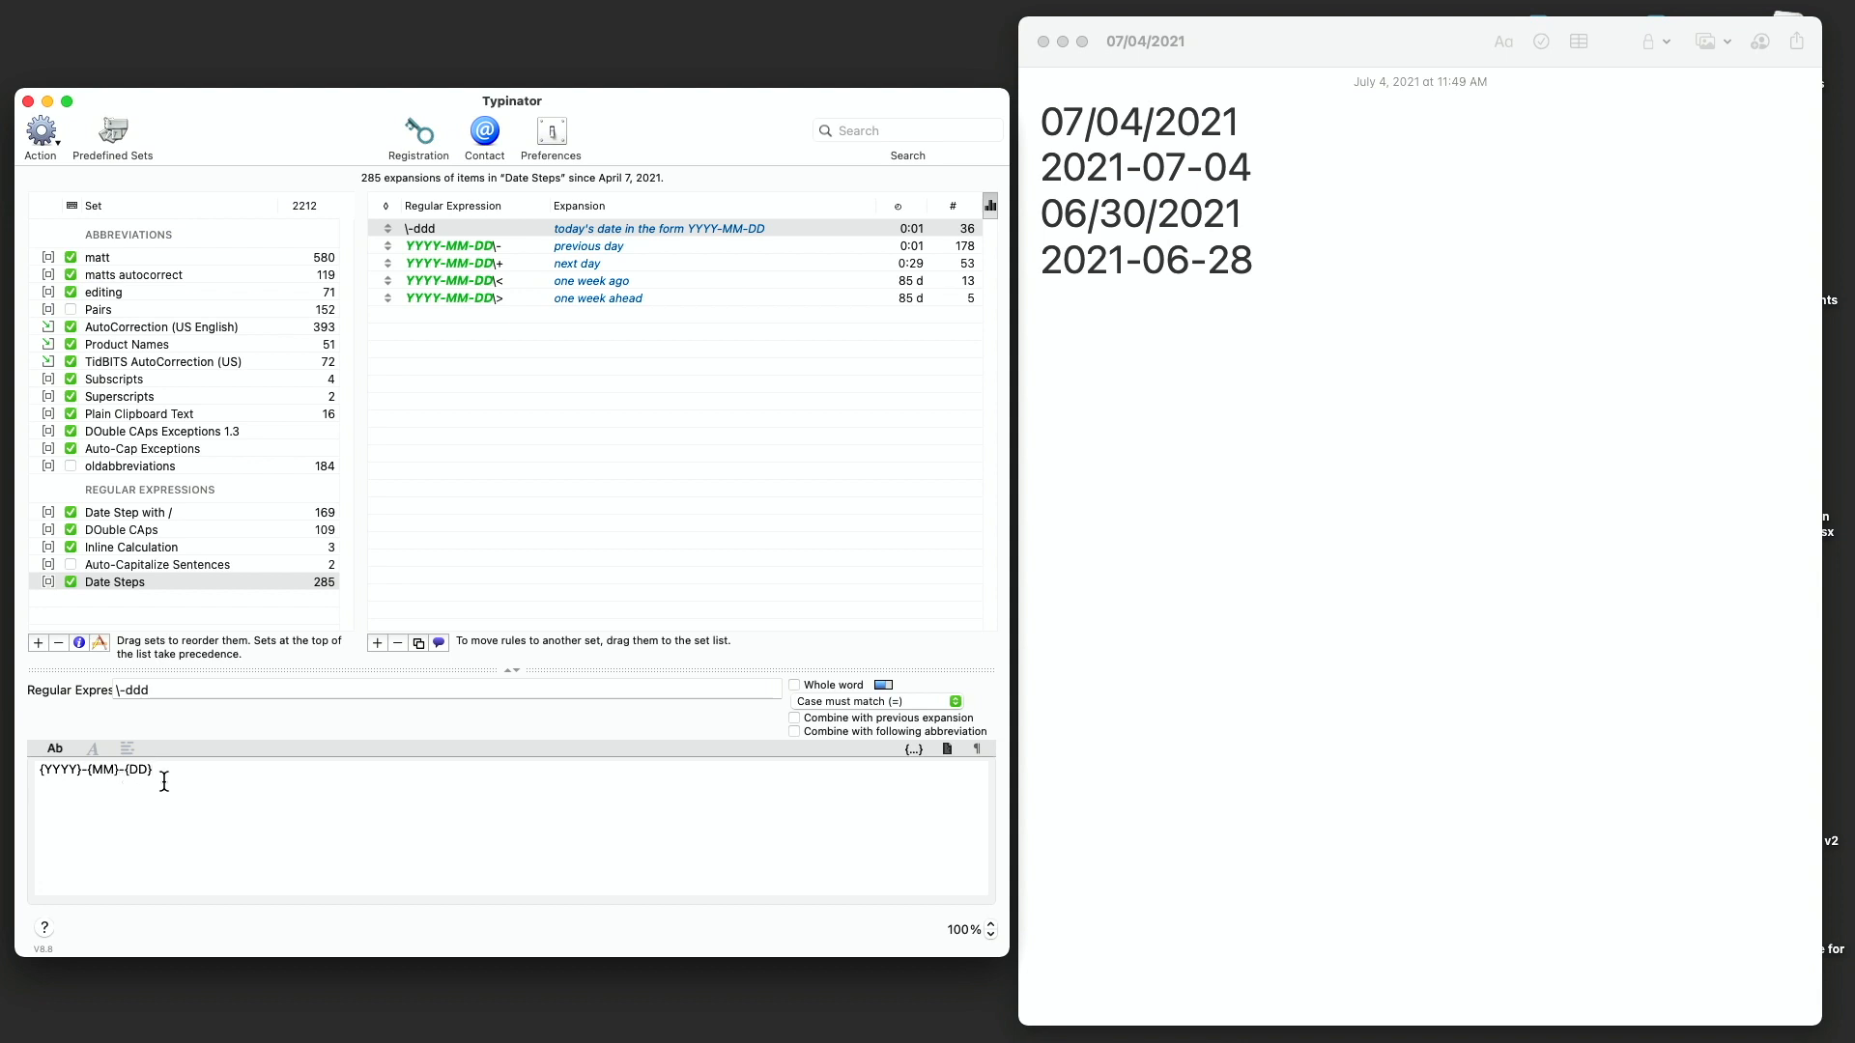
click(522, 246)
click(524, 262)
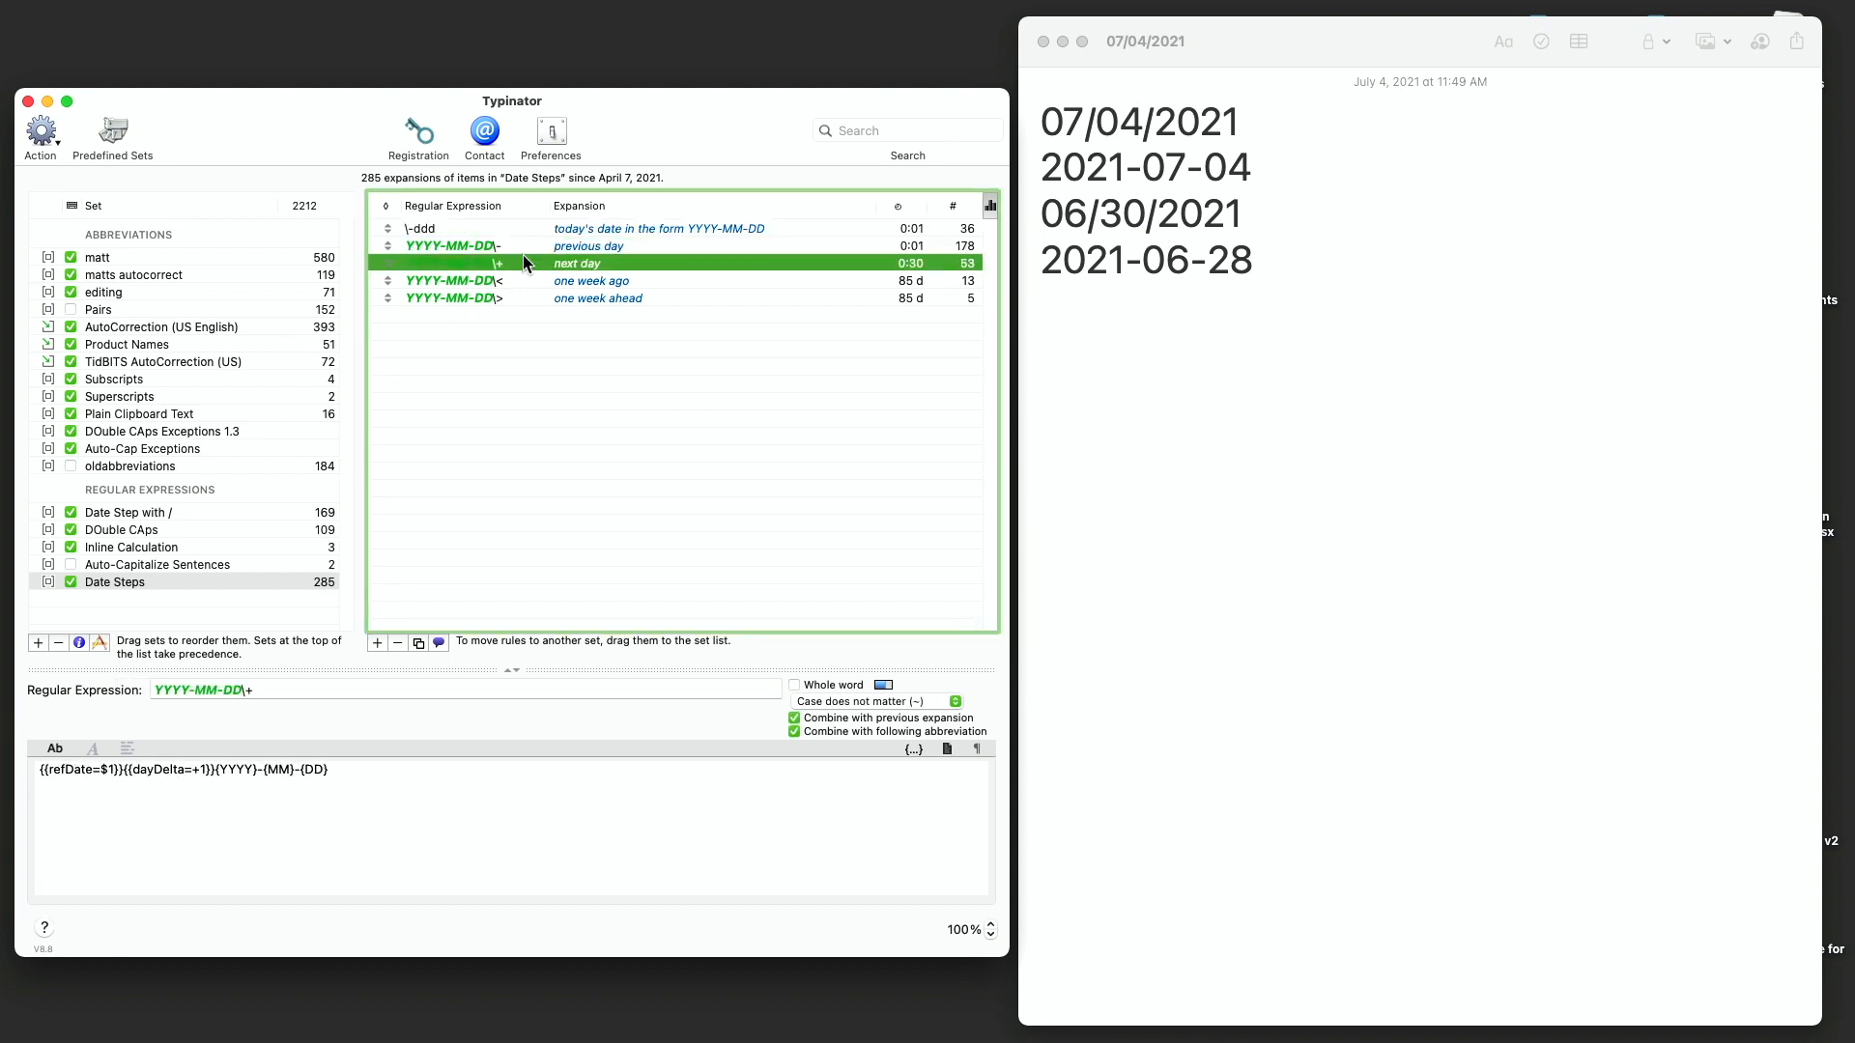
click(520, 248)
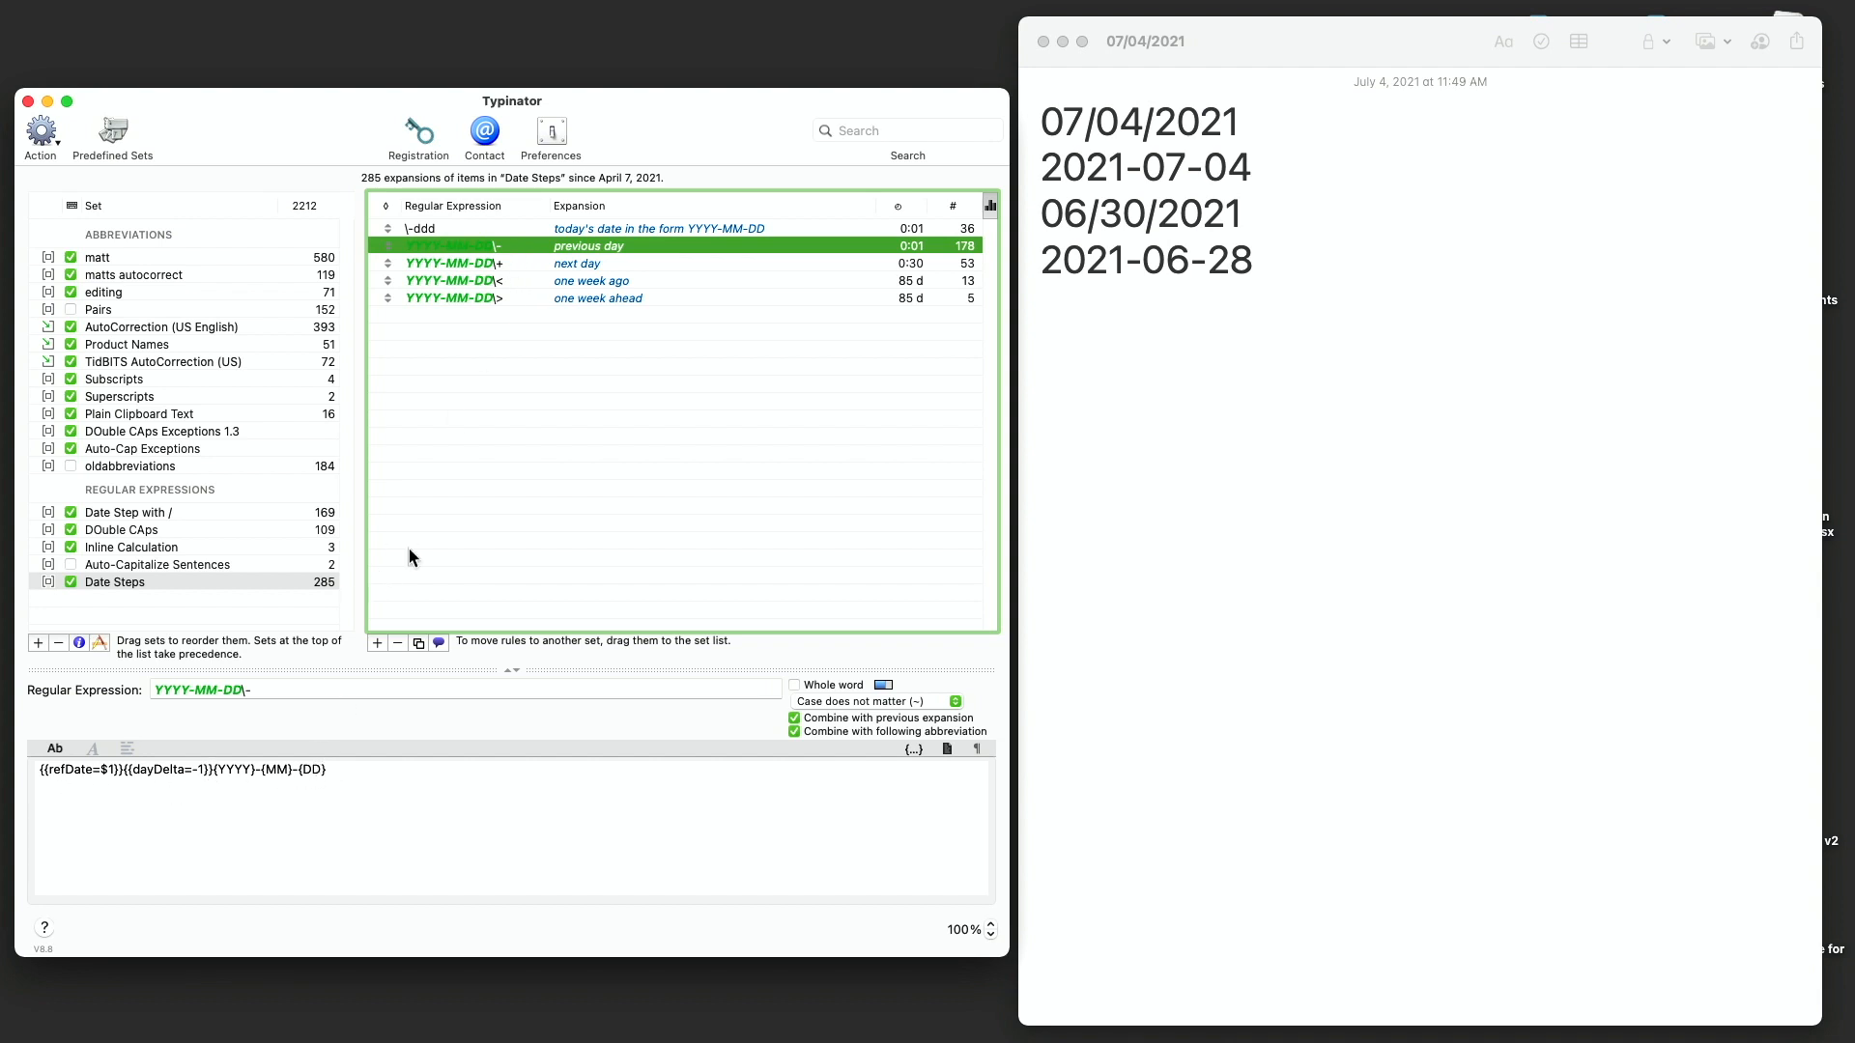
click(513, 265)
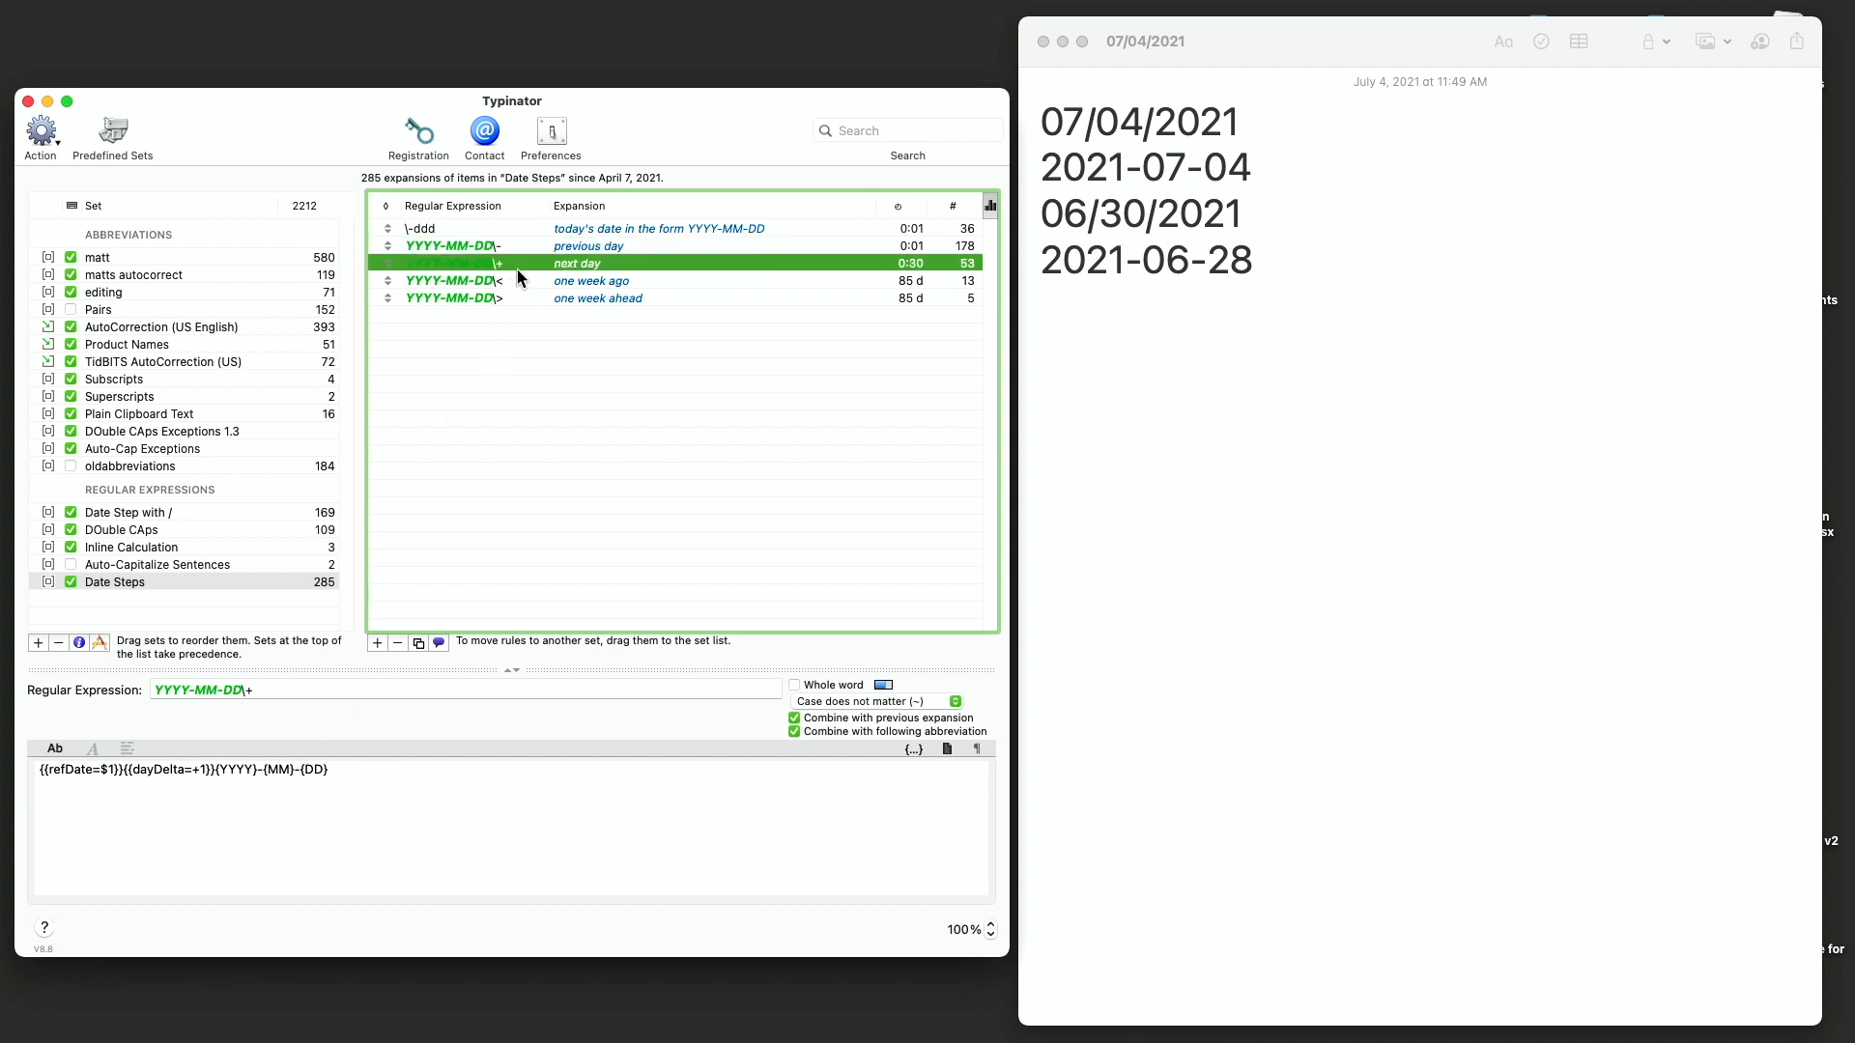
click(566, 284)
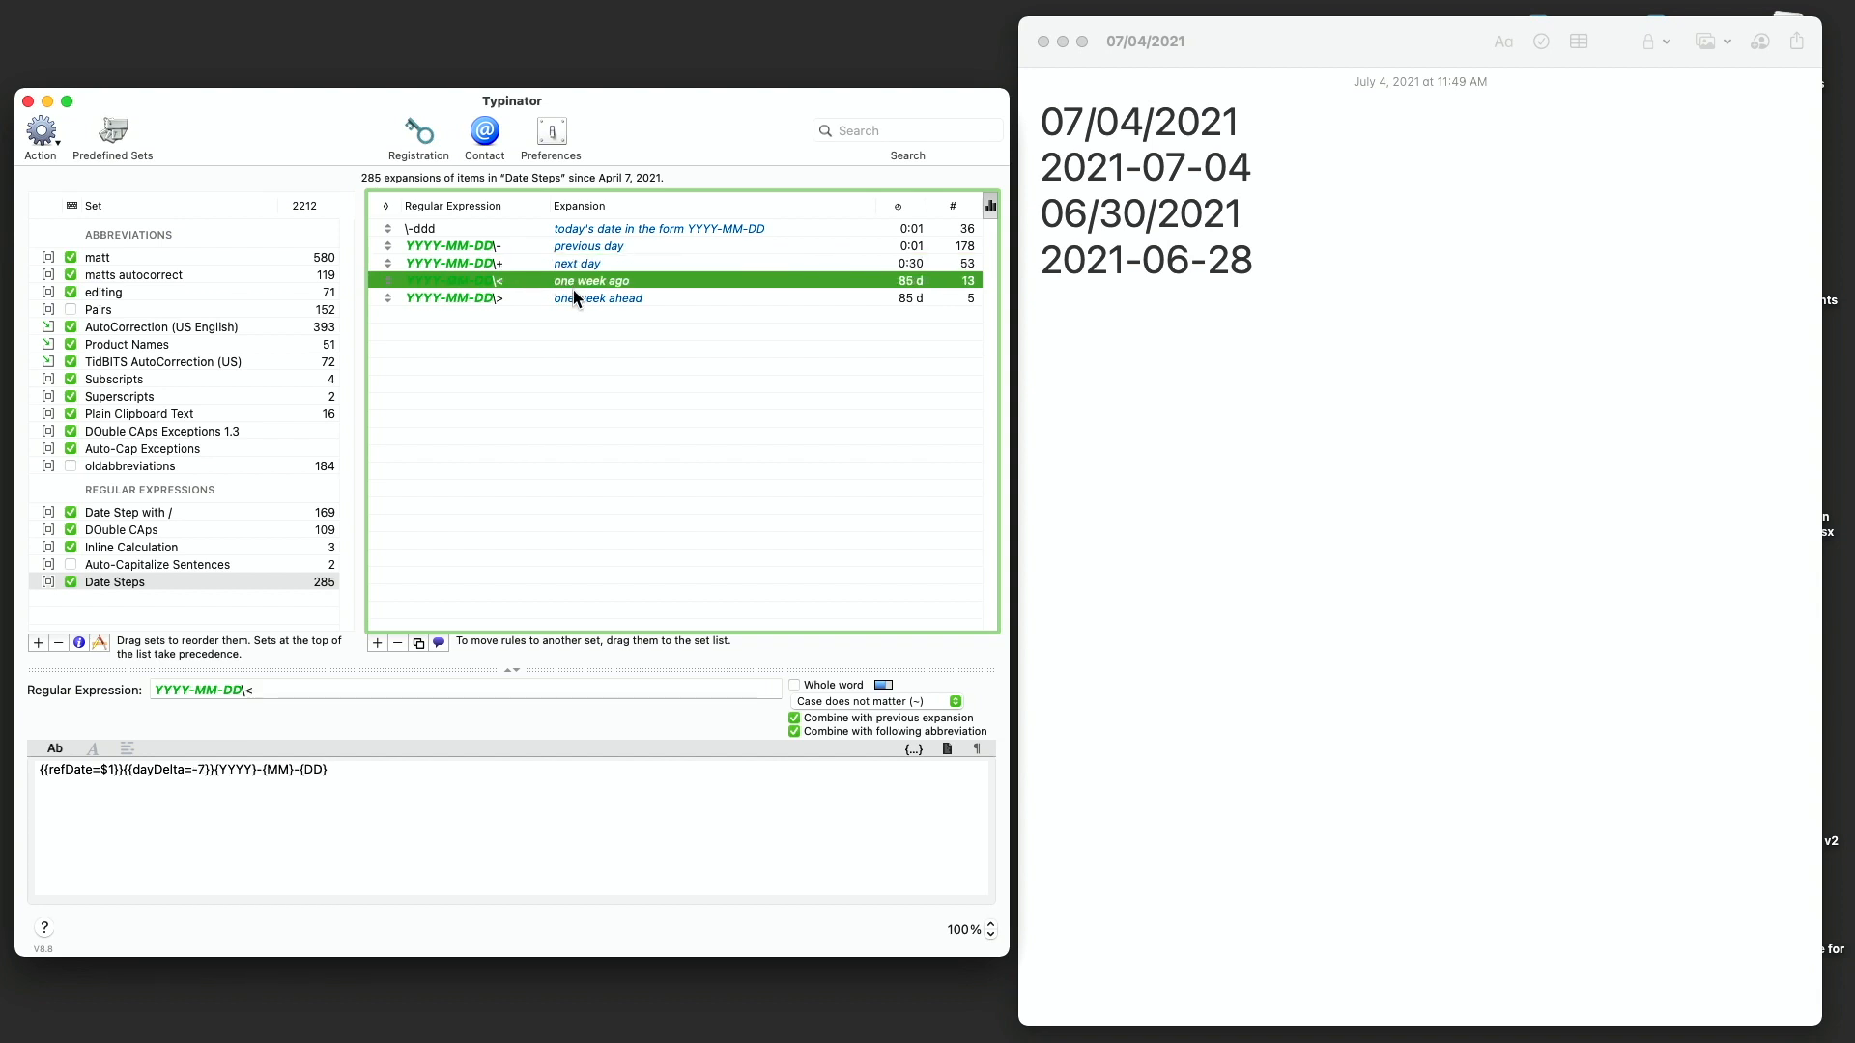
click(600, 300)
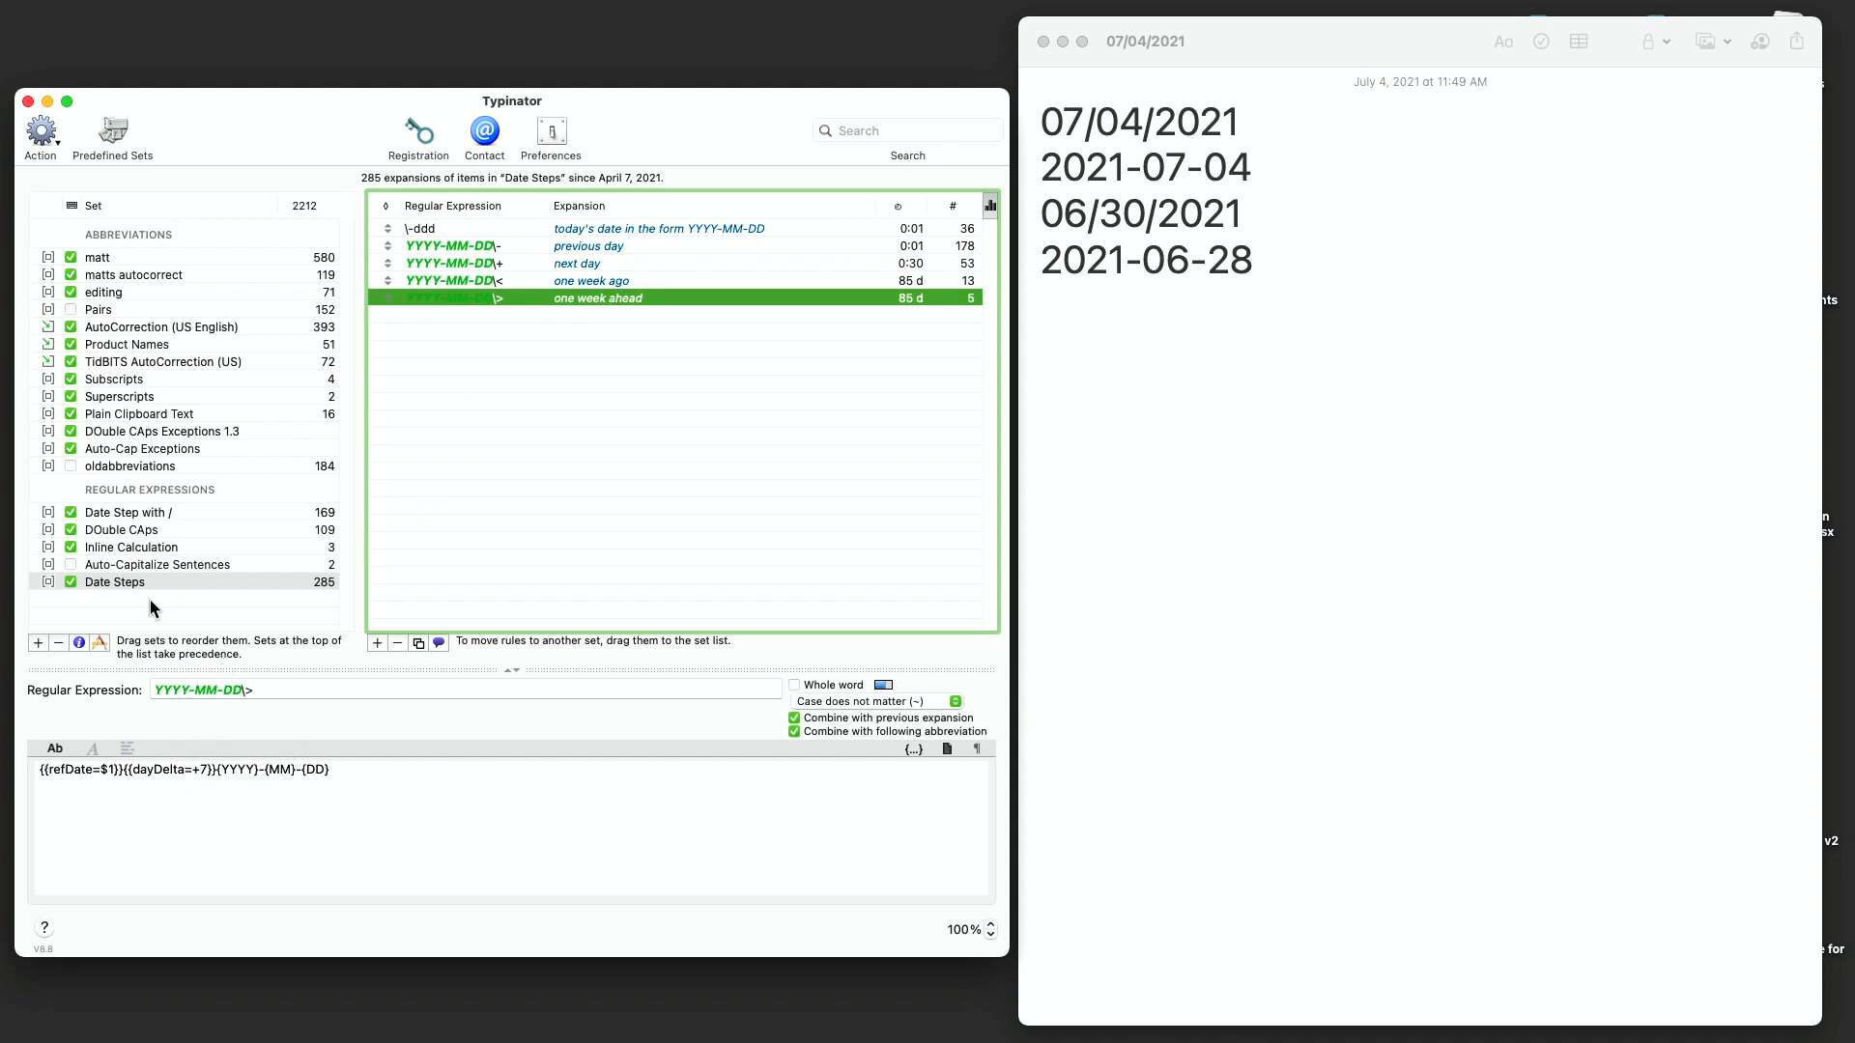
- Create a new regular expression set named 'date step with underscores'
click(158, 515)
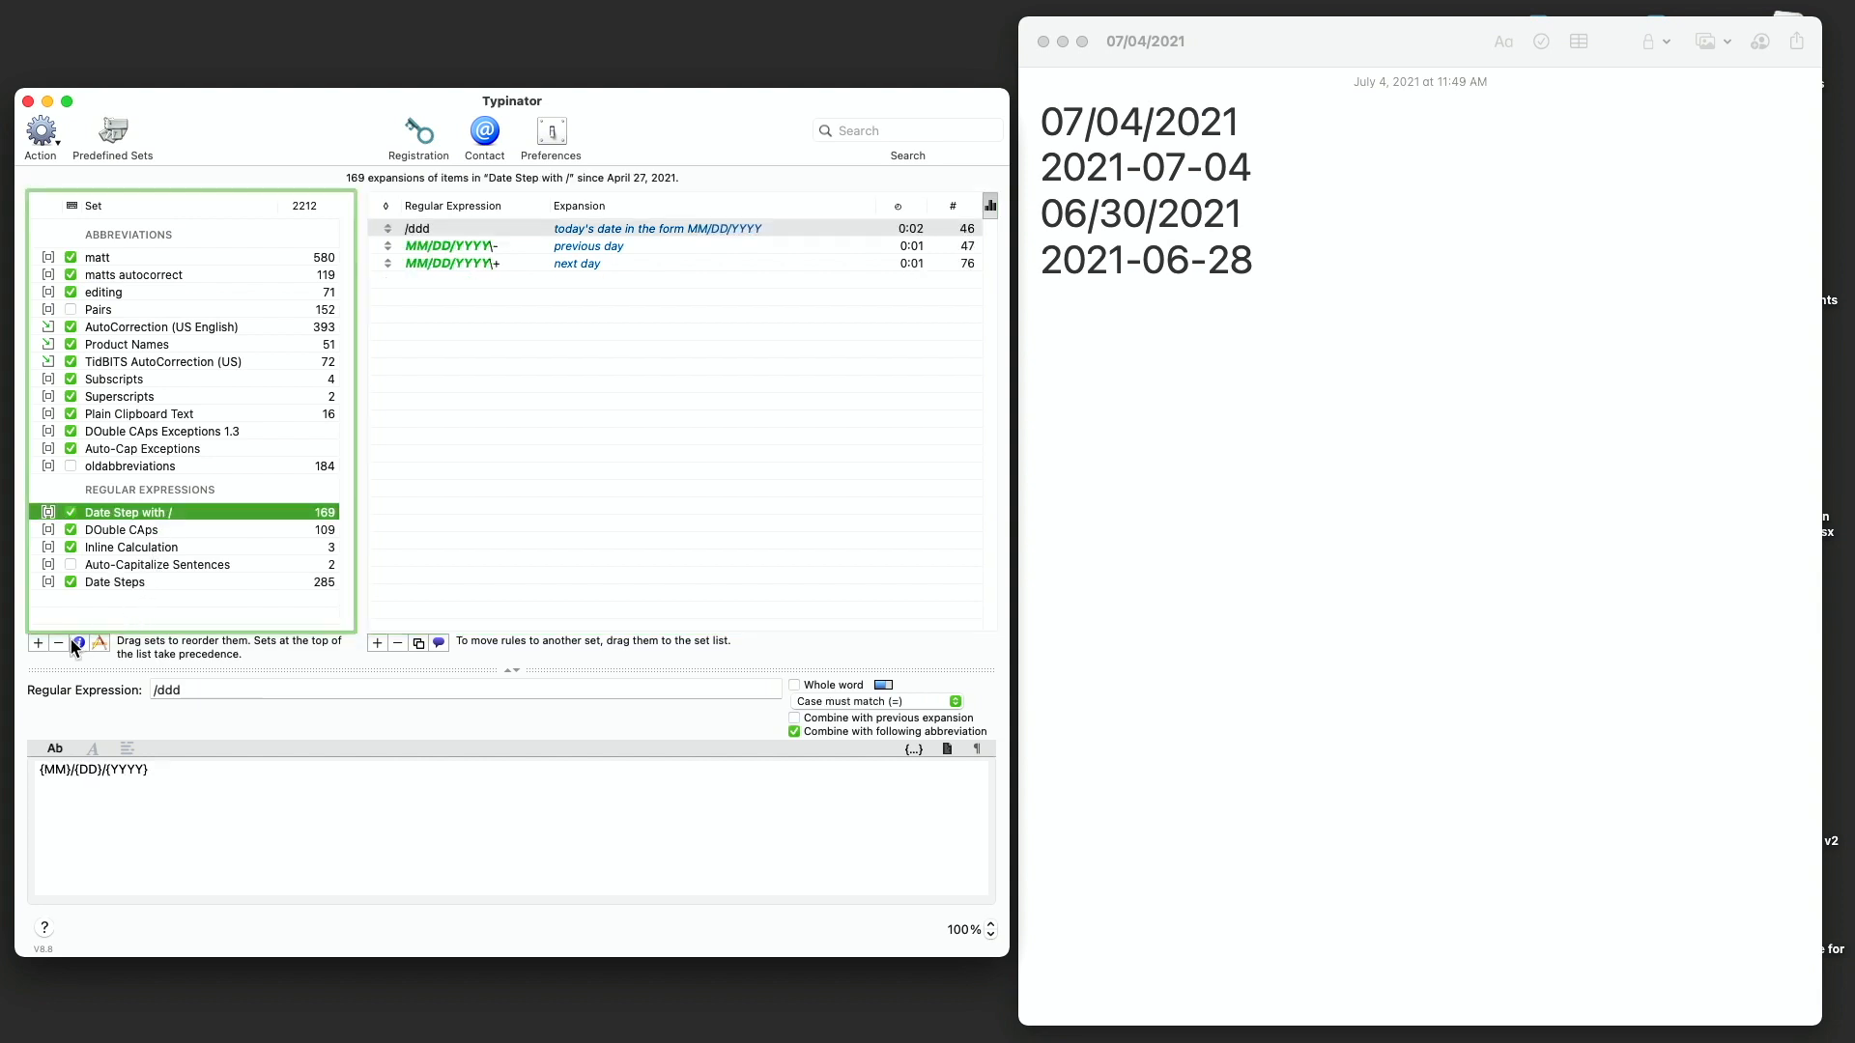
click(39, 643)
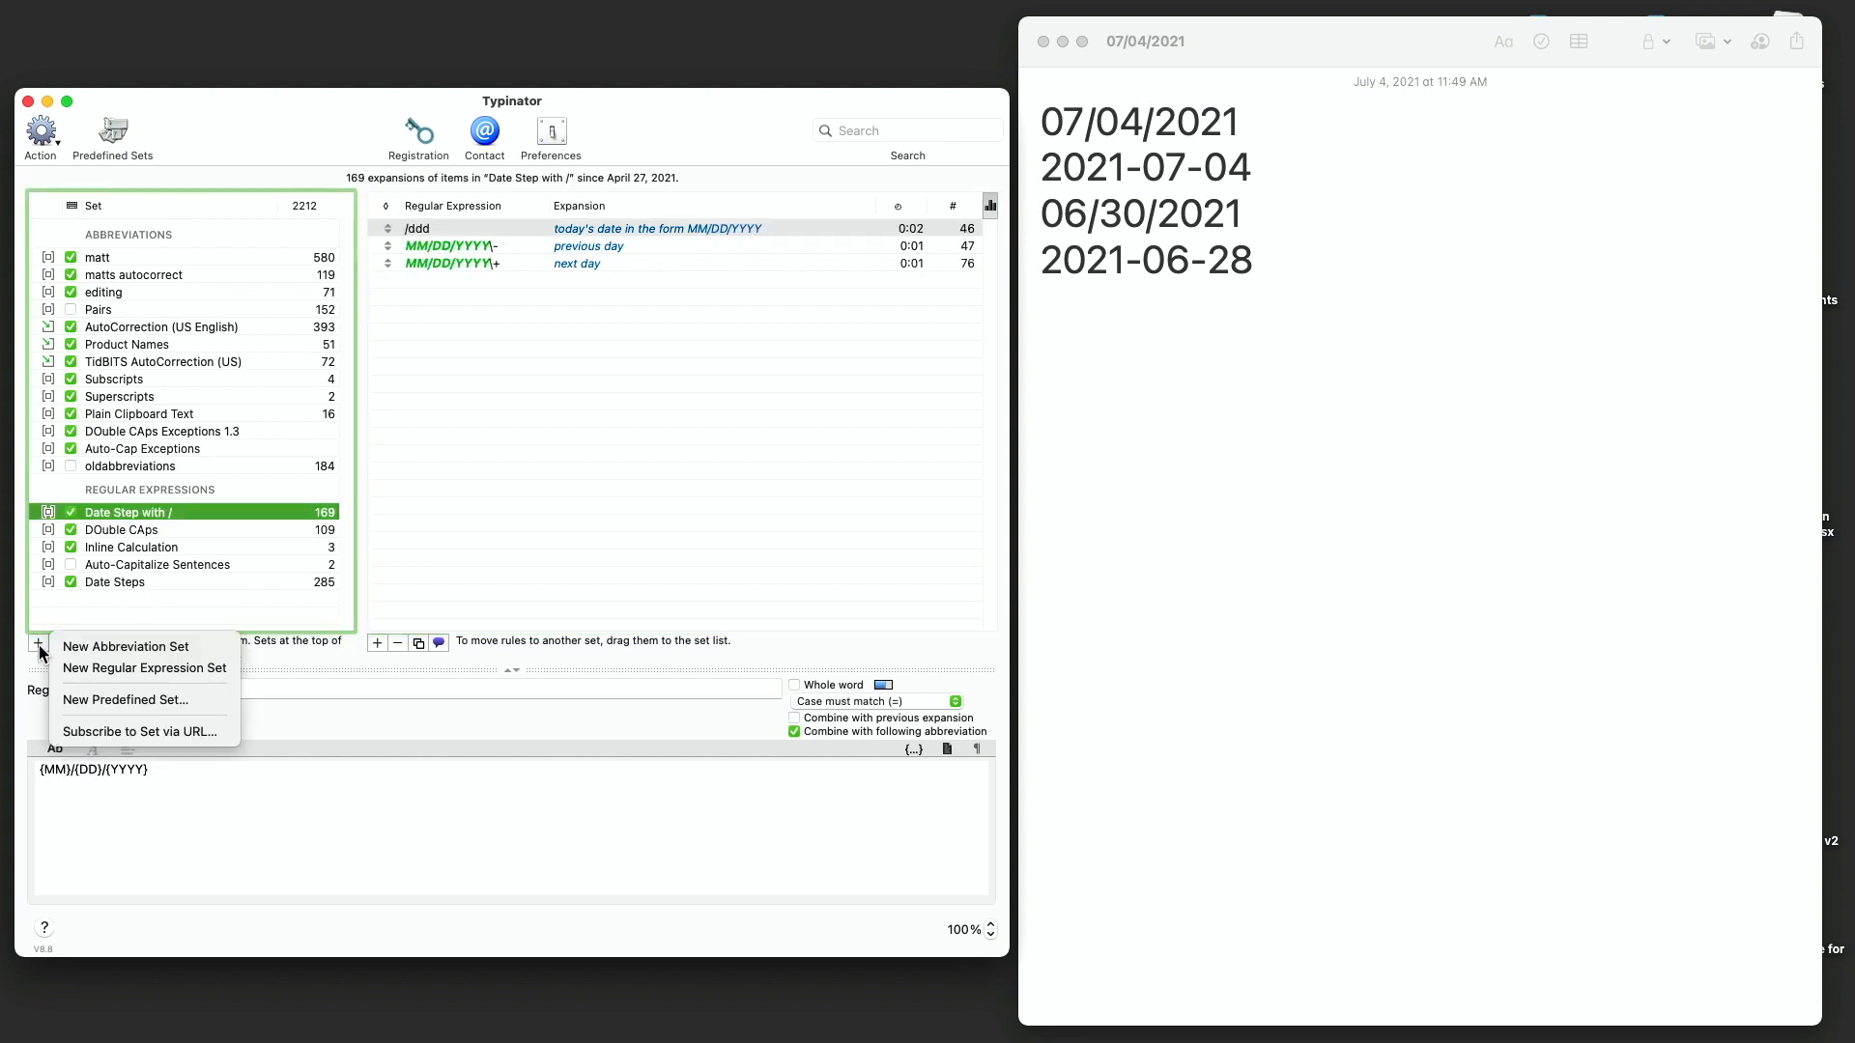
click(96, 667)
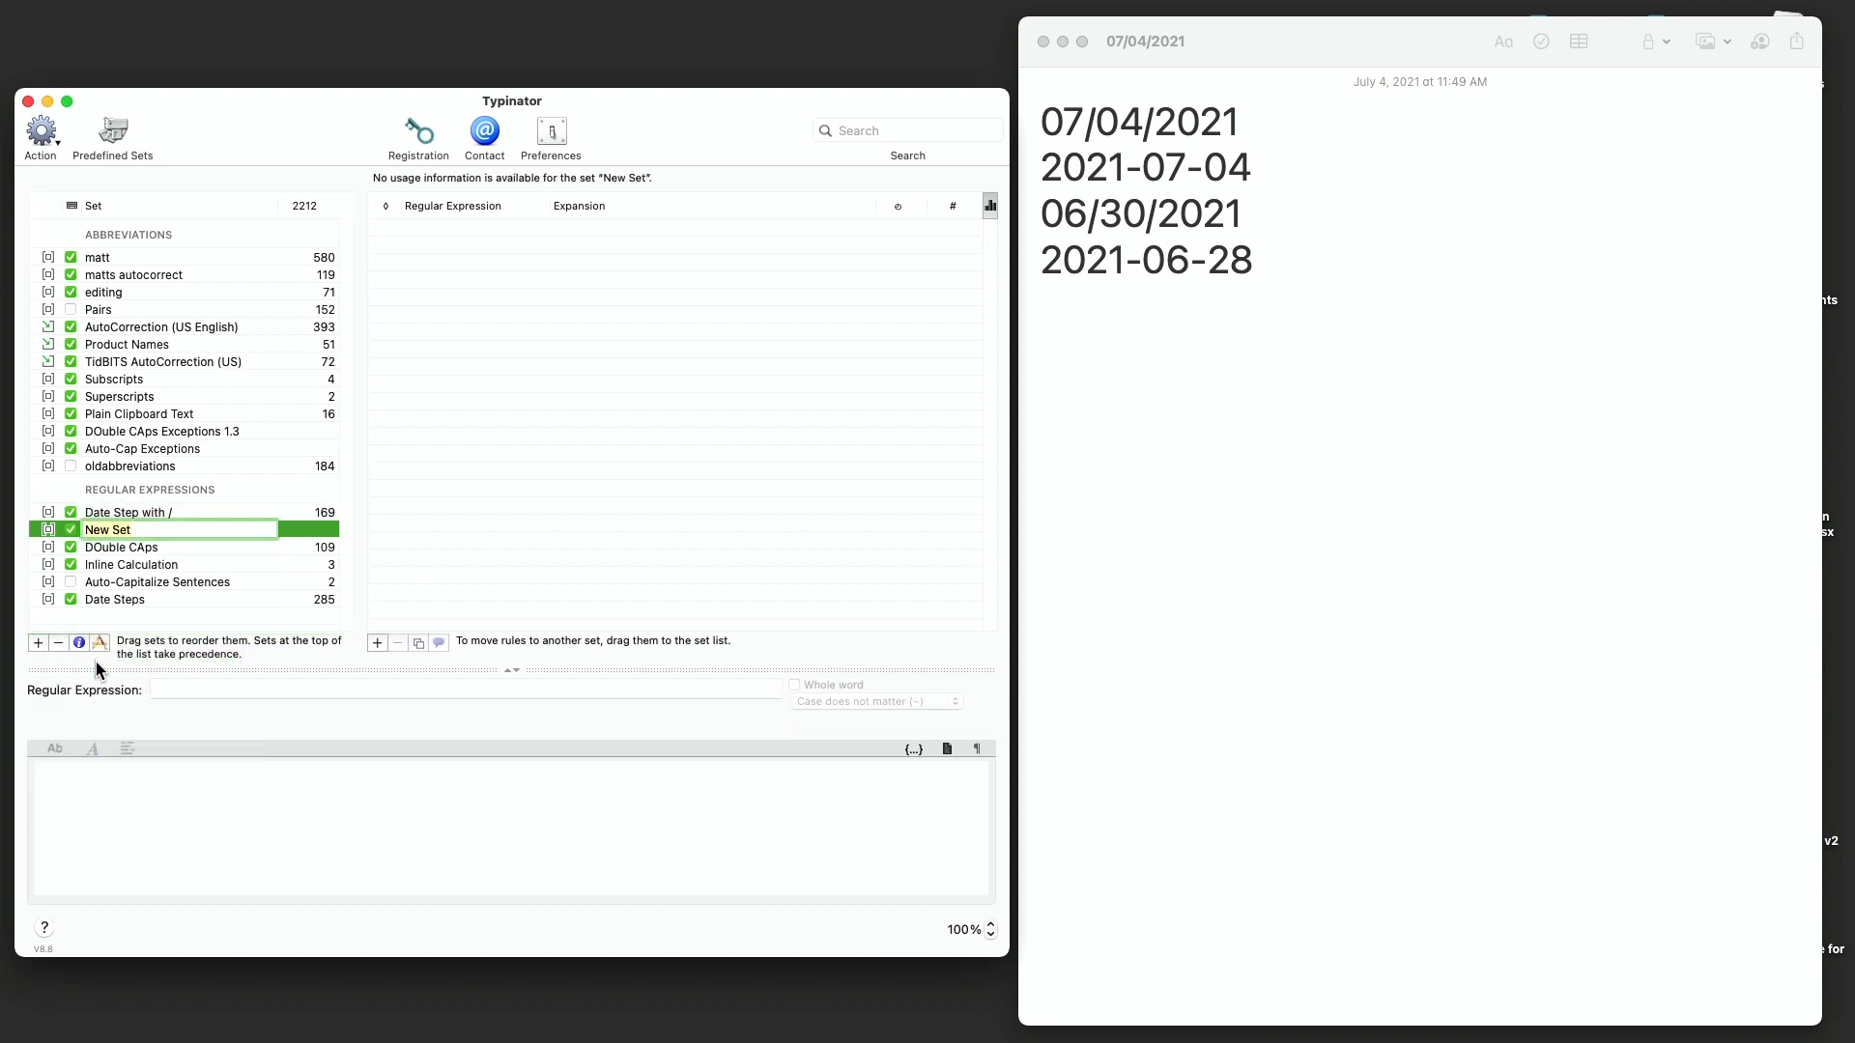
text(date step with underco)
key(BackSpace)
key(BackSpace)
text(scores)
key(Return)
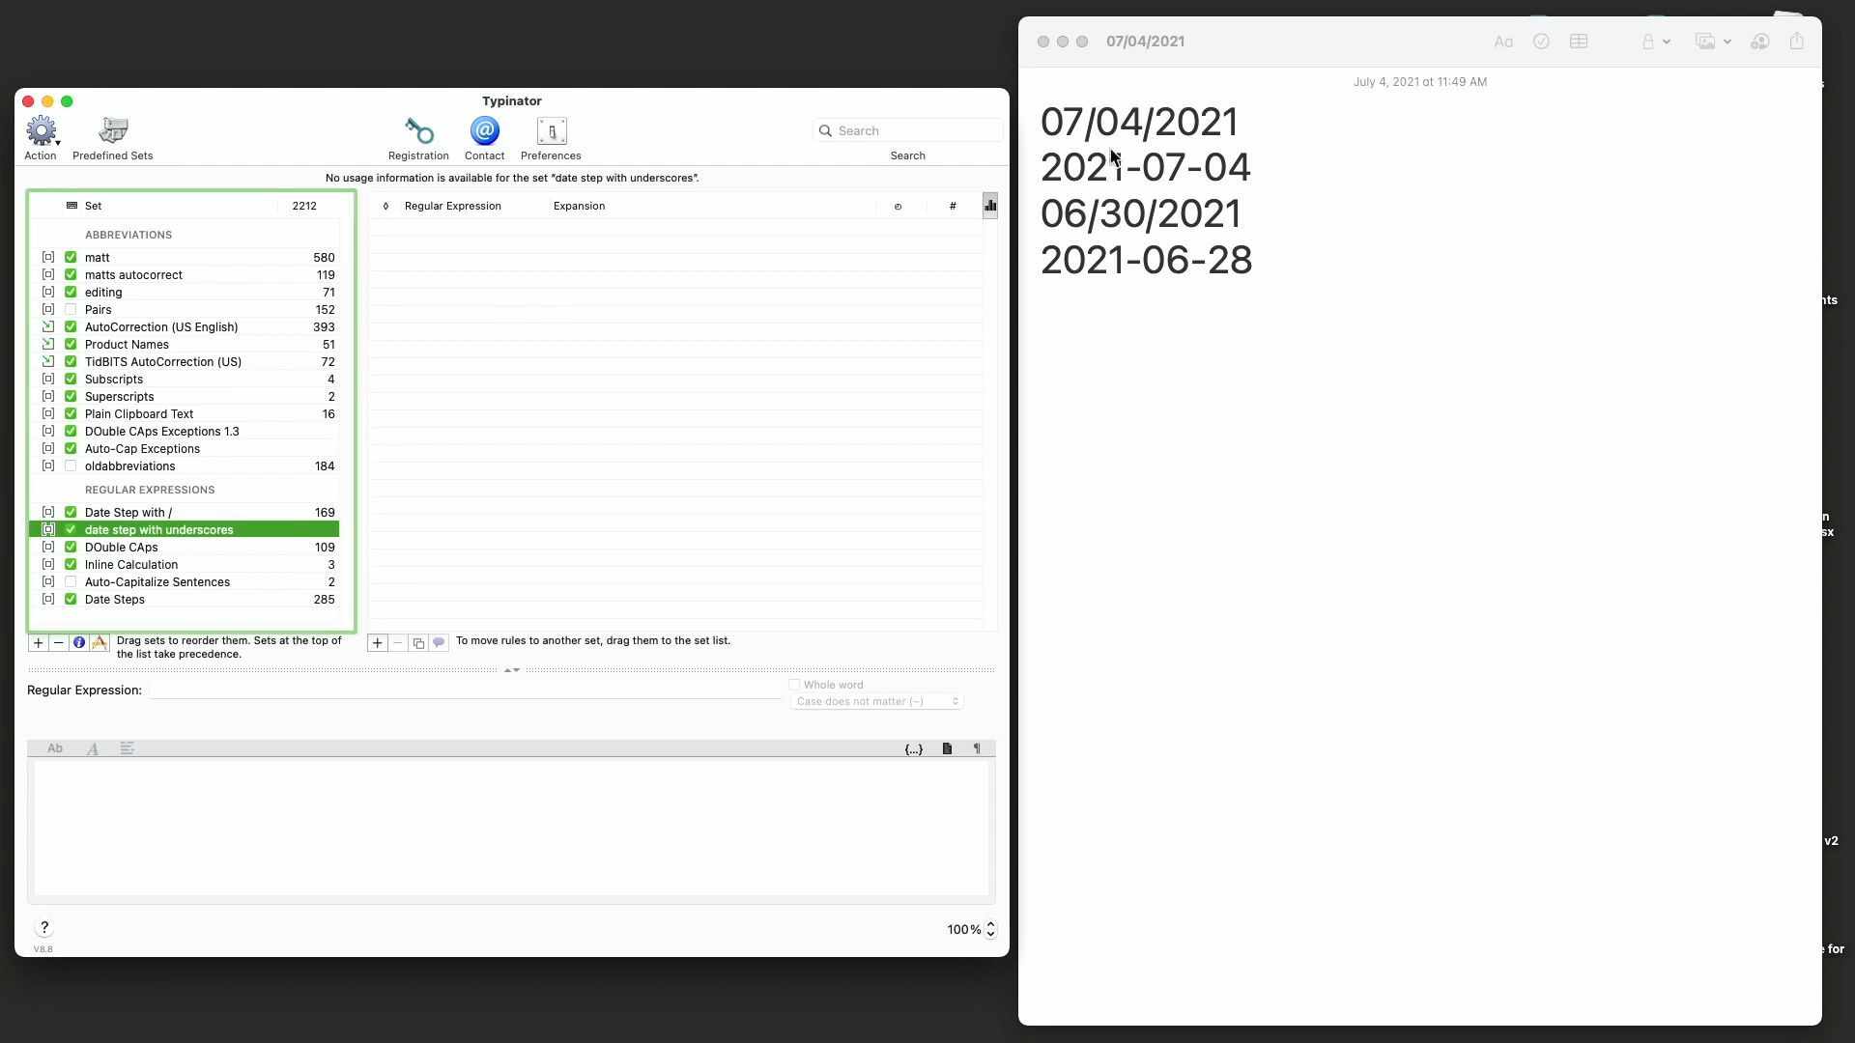
- Add a rule to the new set with the regular expression _ddd
click(375, 638)
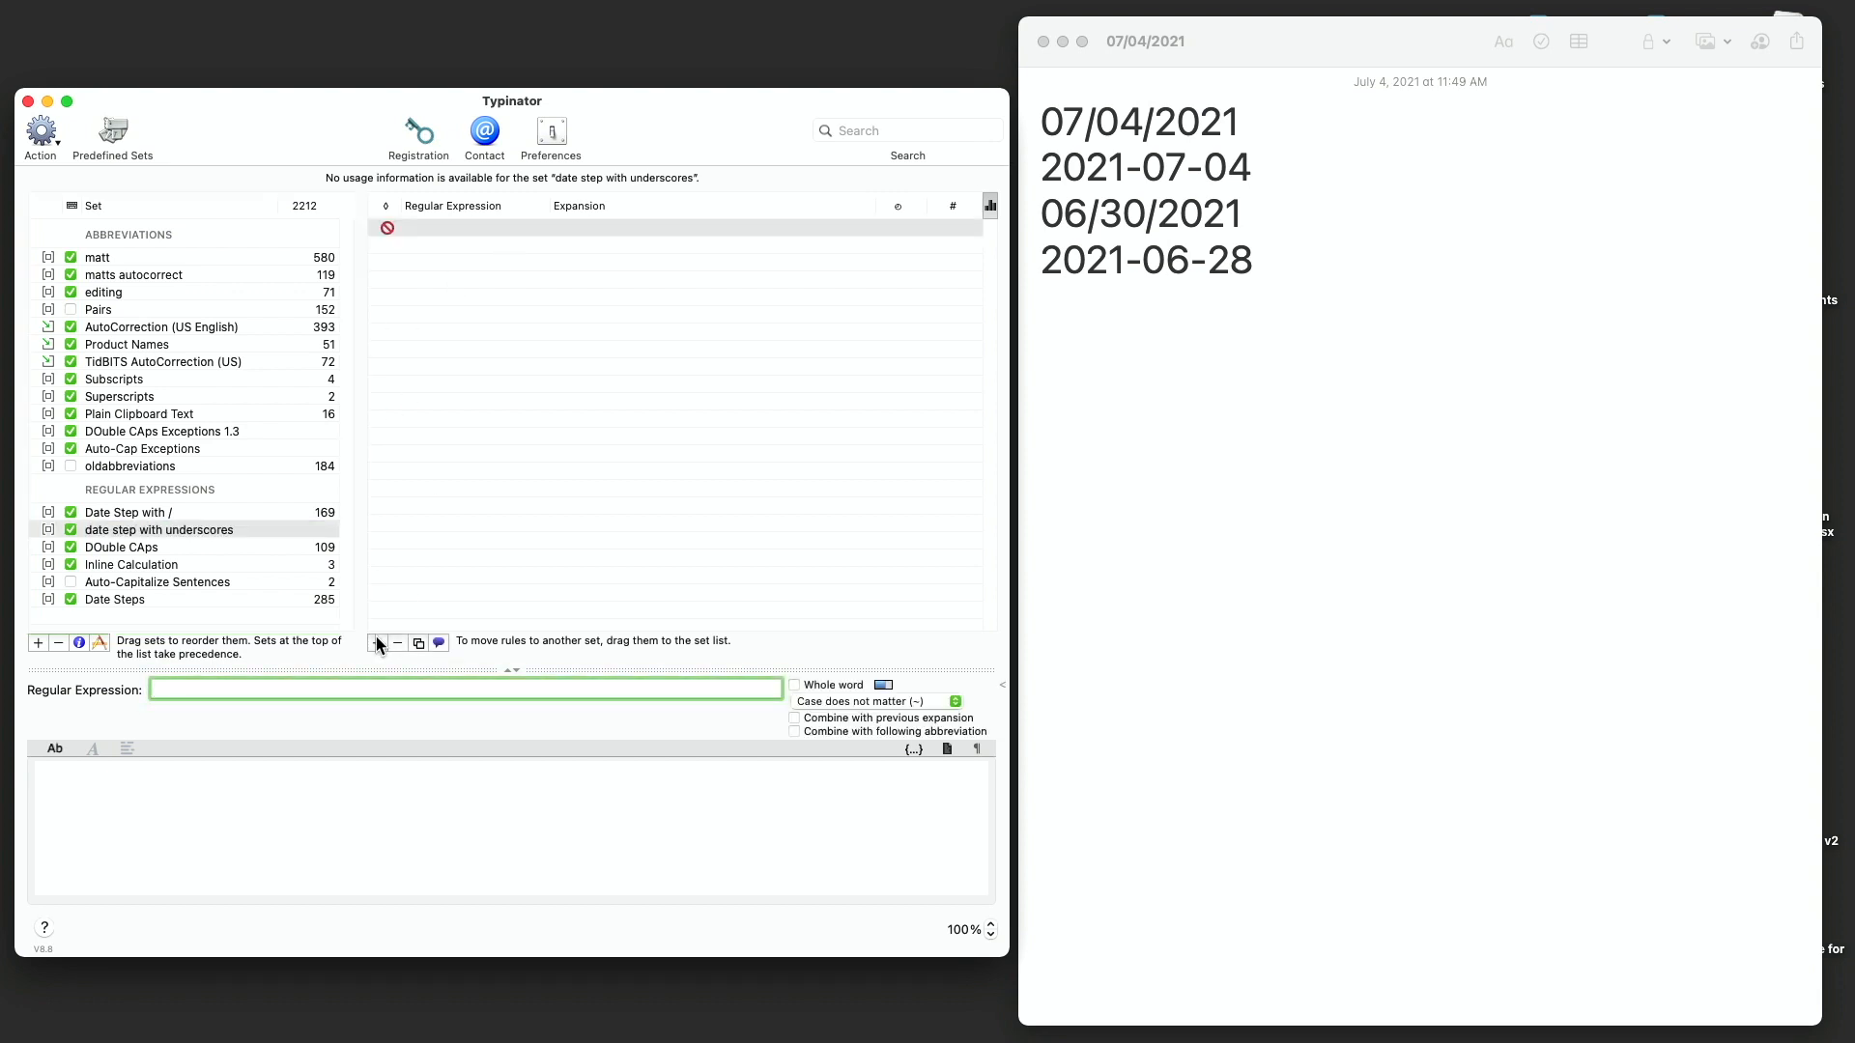
text(_ddd)
key(super+Tab)
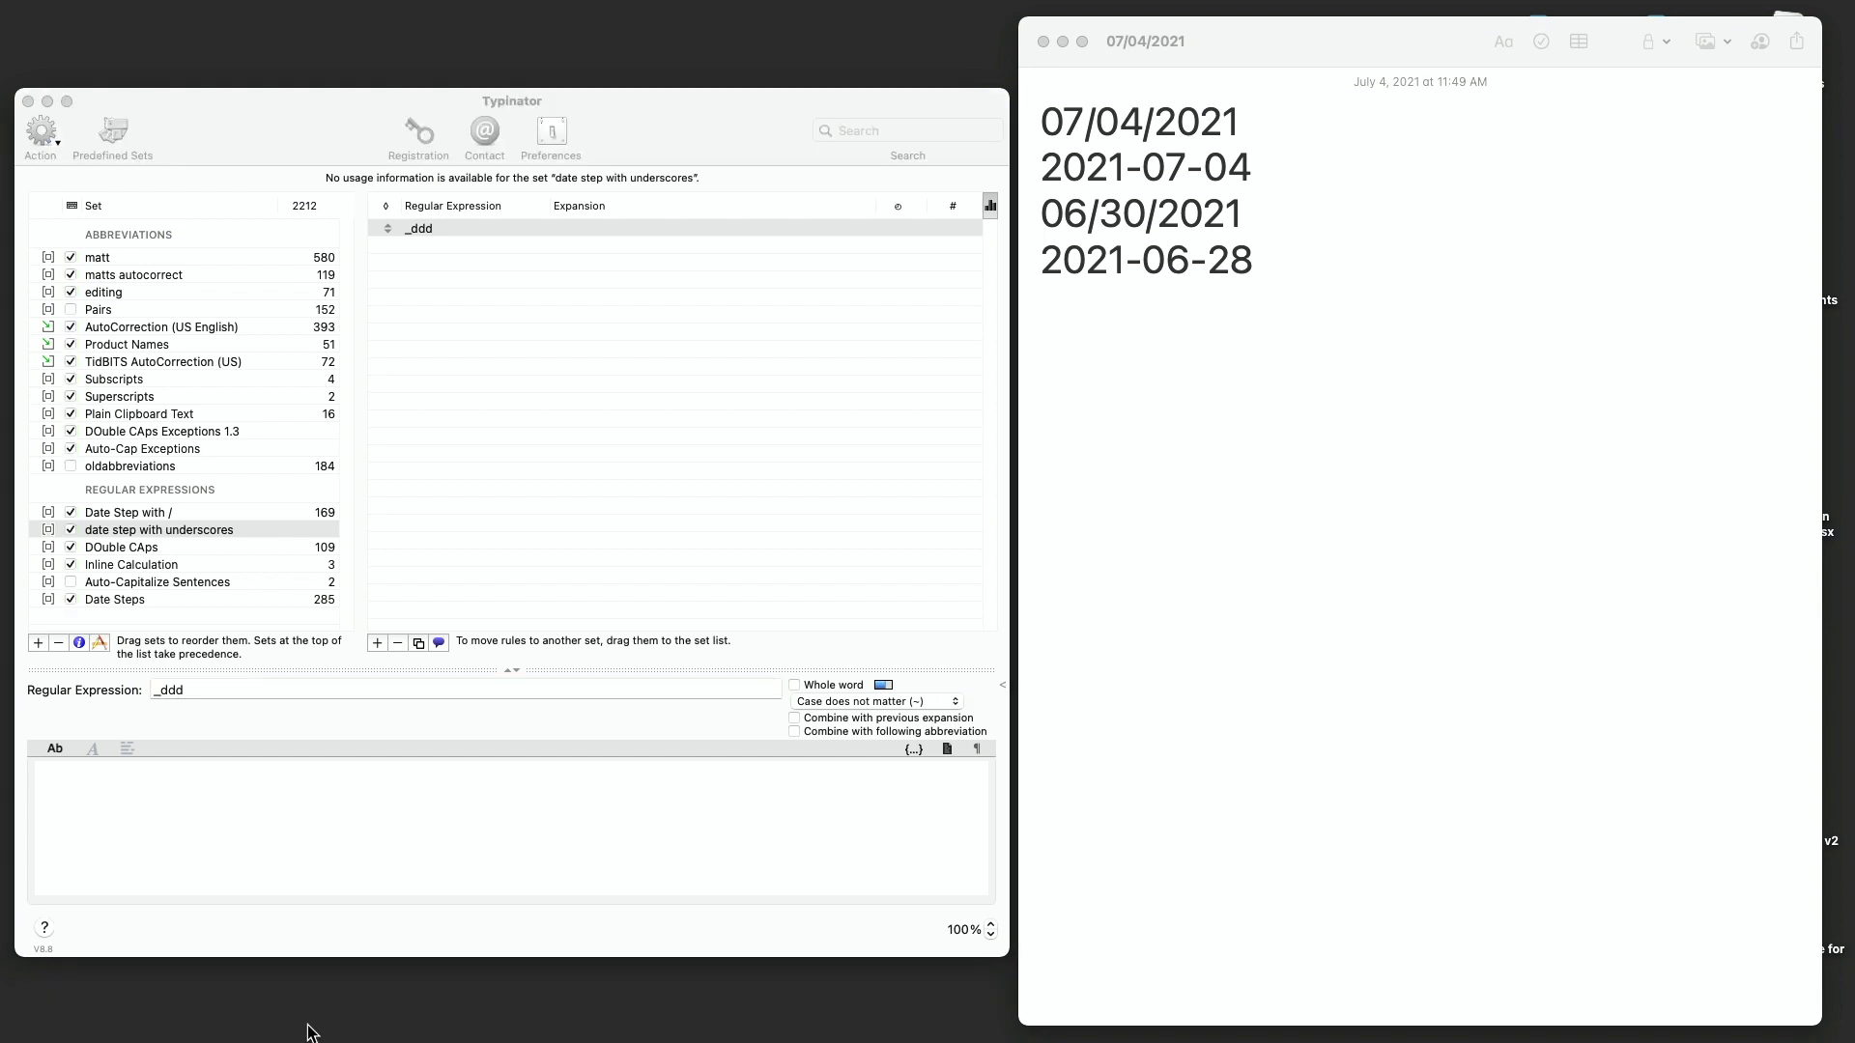
key(super+Tab)
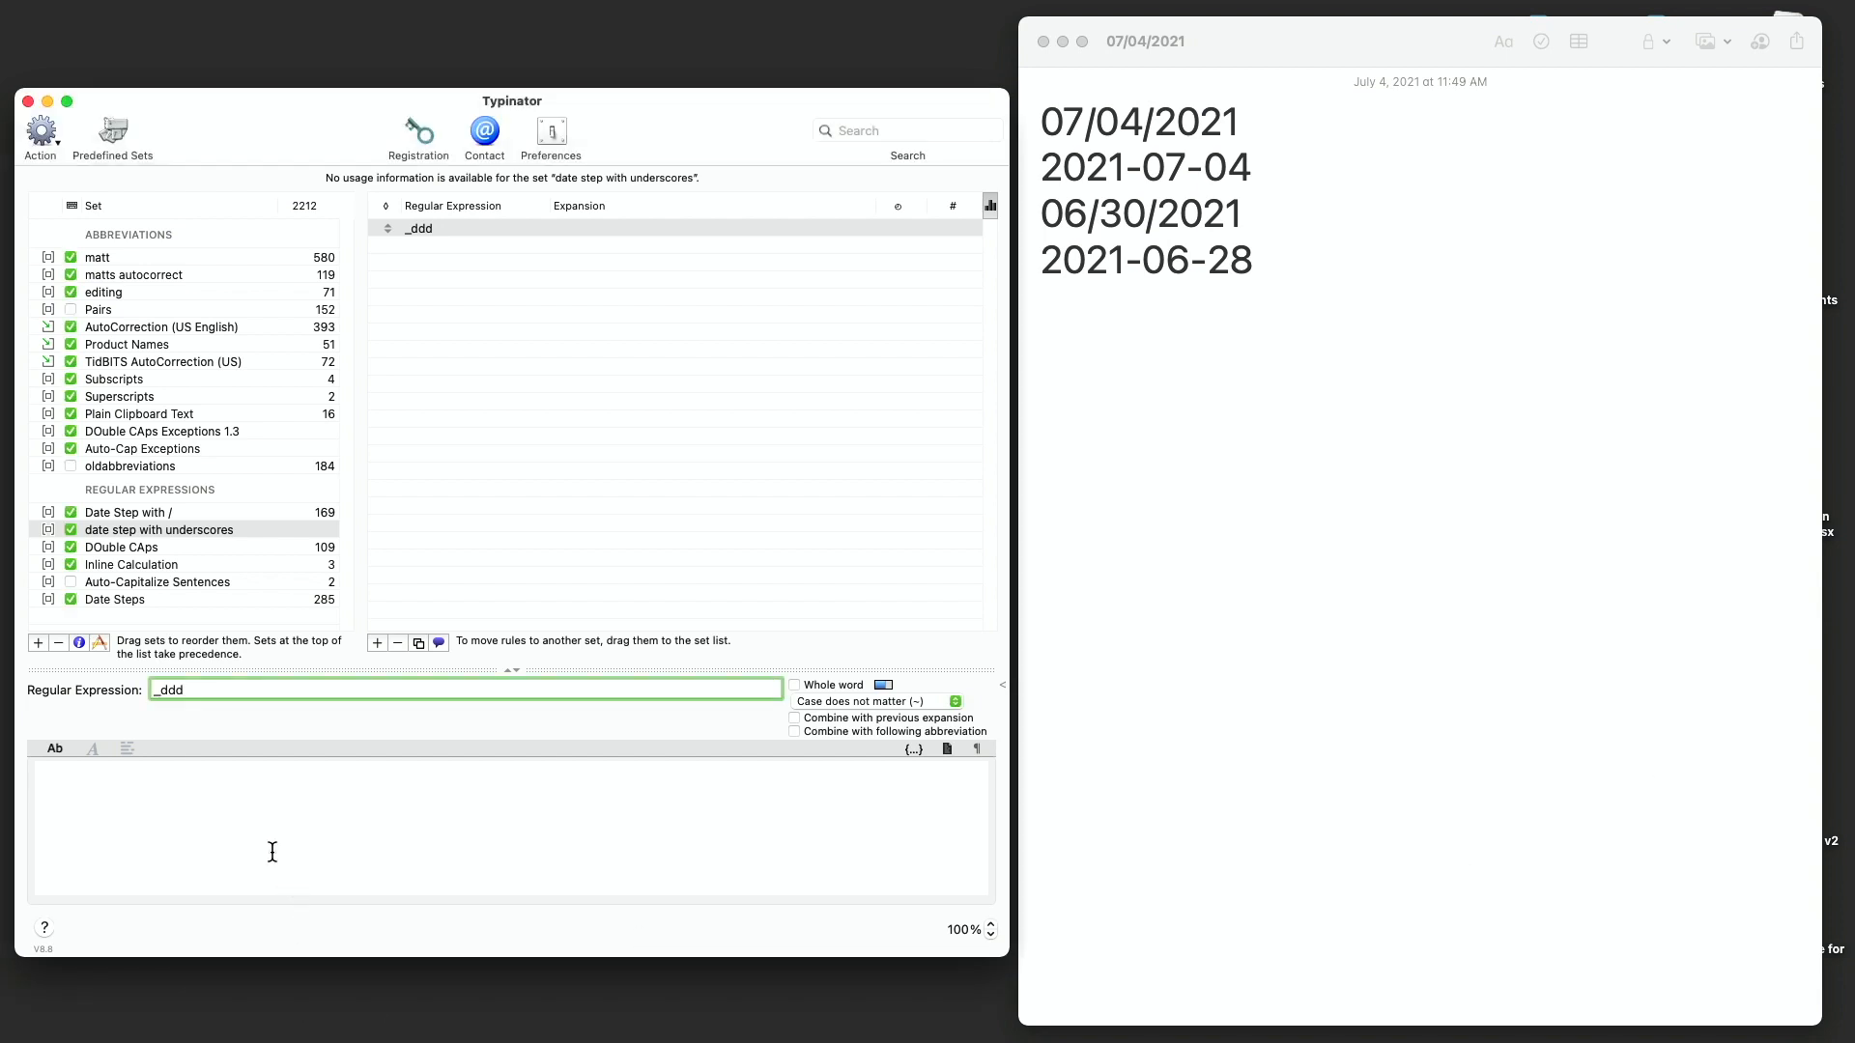
- Insert the two-digit day placeholder into the rule's expansion, followed by an underscore
click(916, 750)
mouse_move(931, 775)
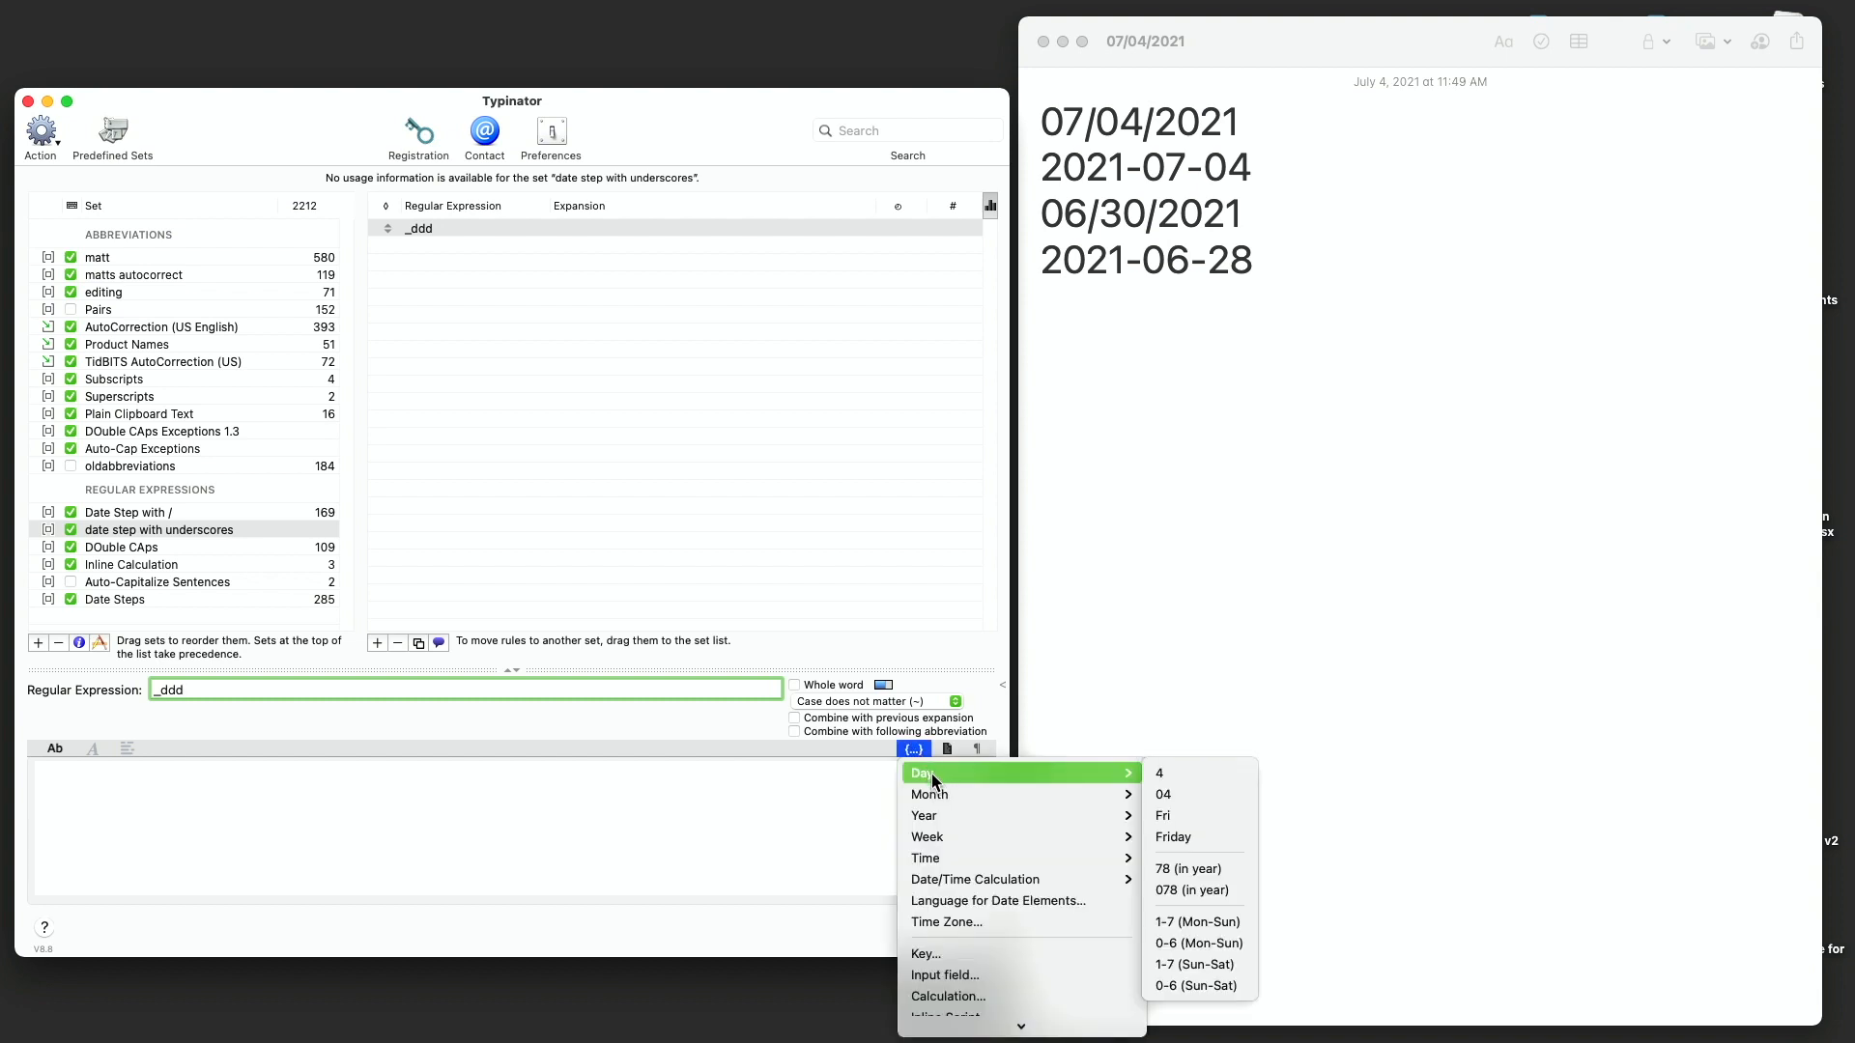
click(1164, 800)
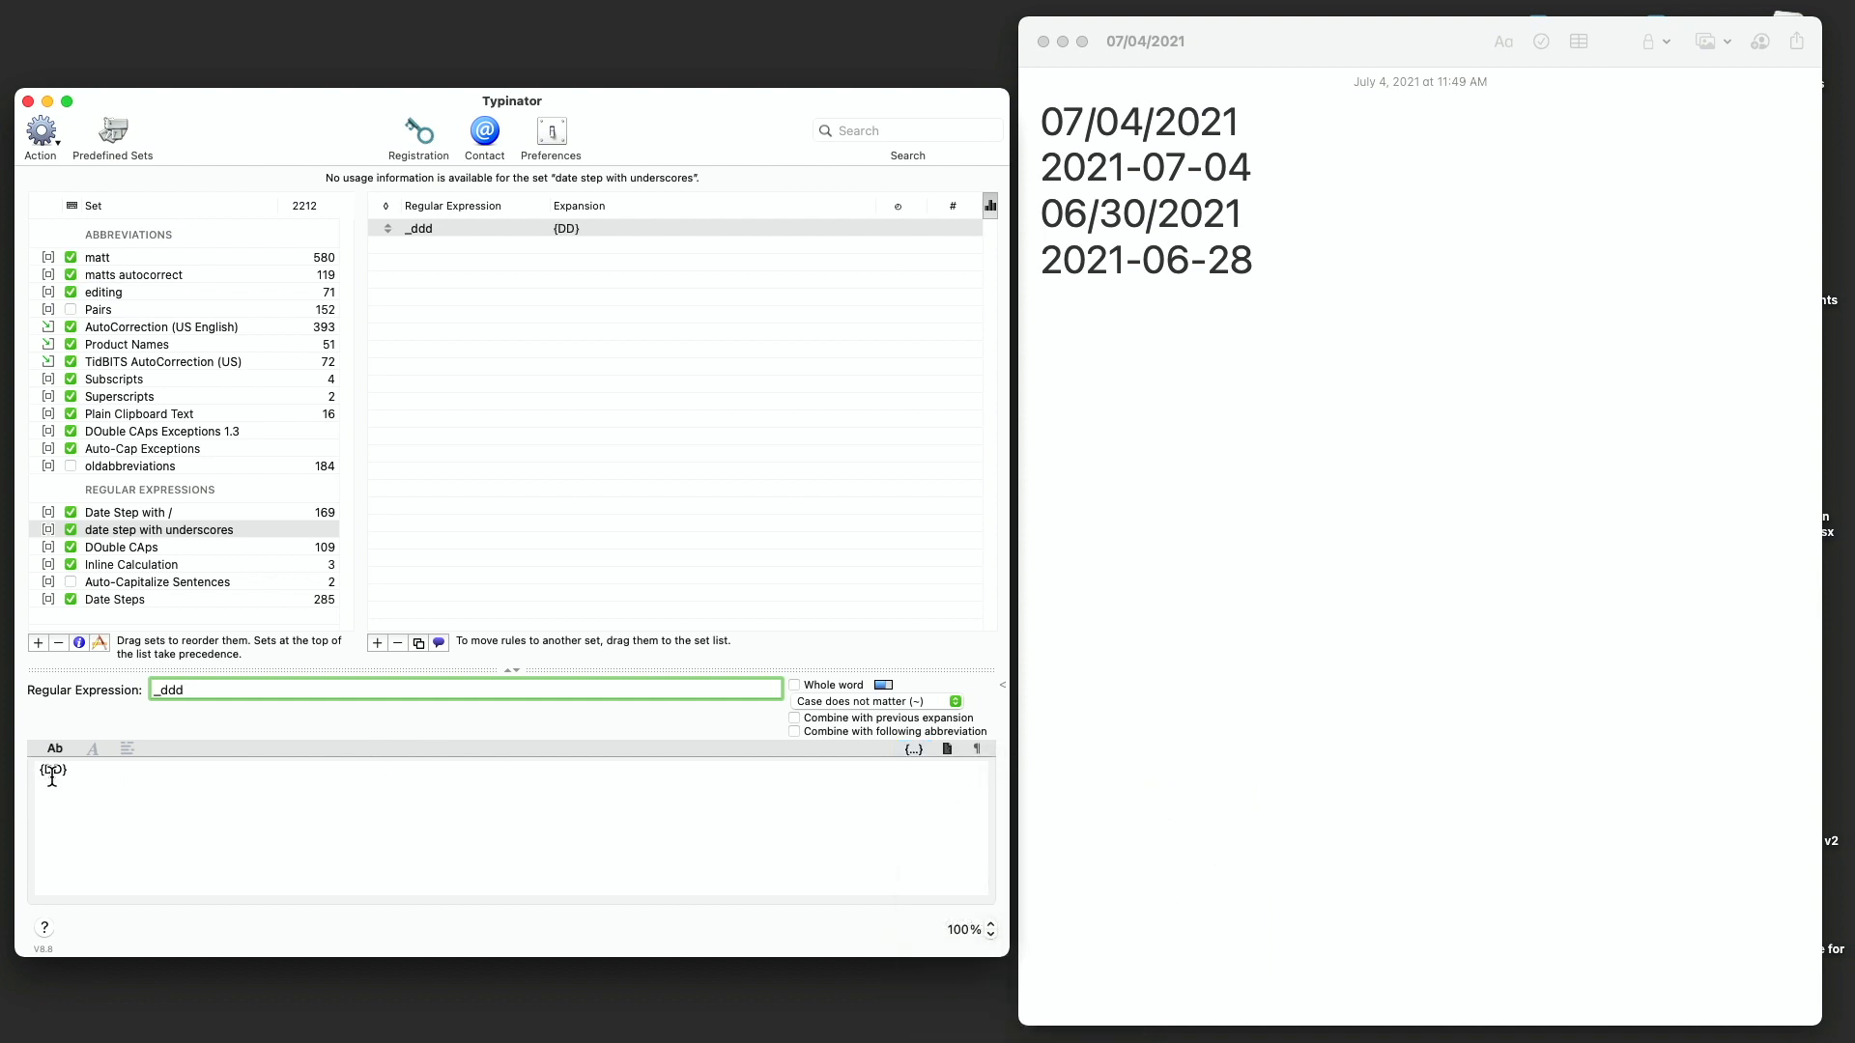
click(84, 773)
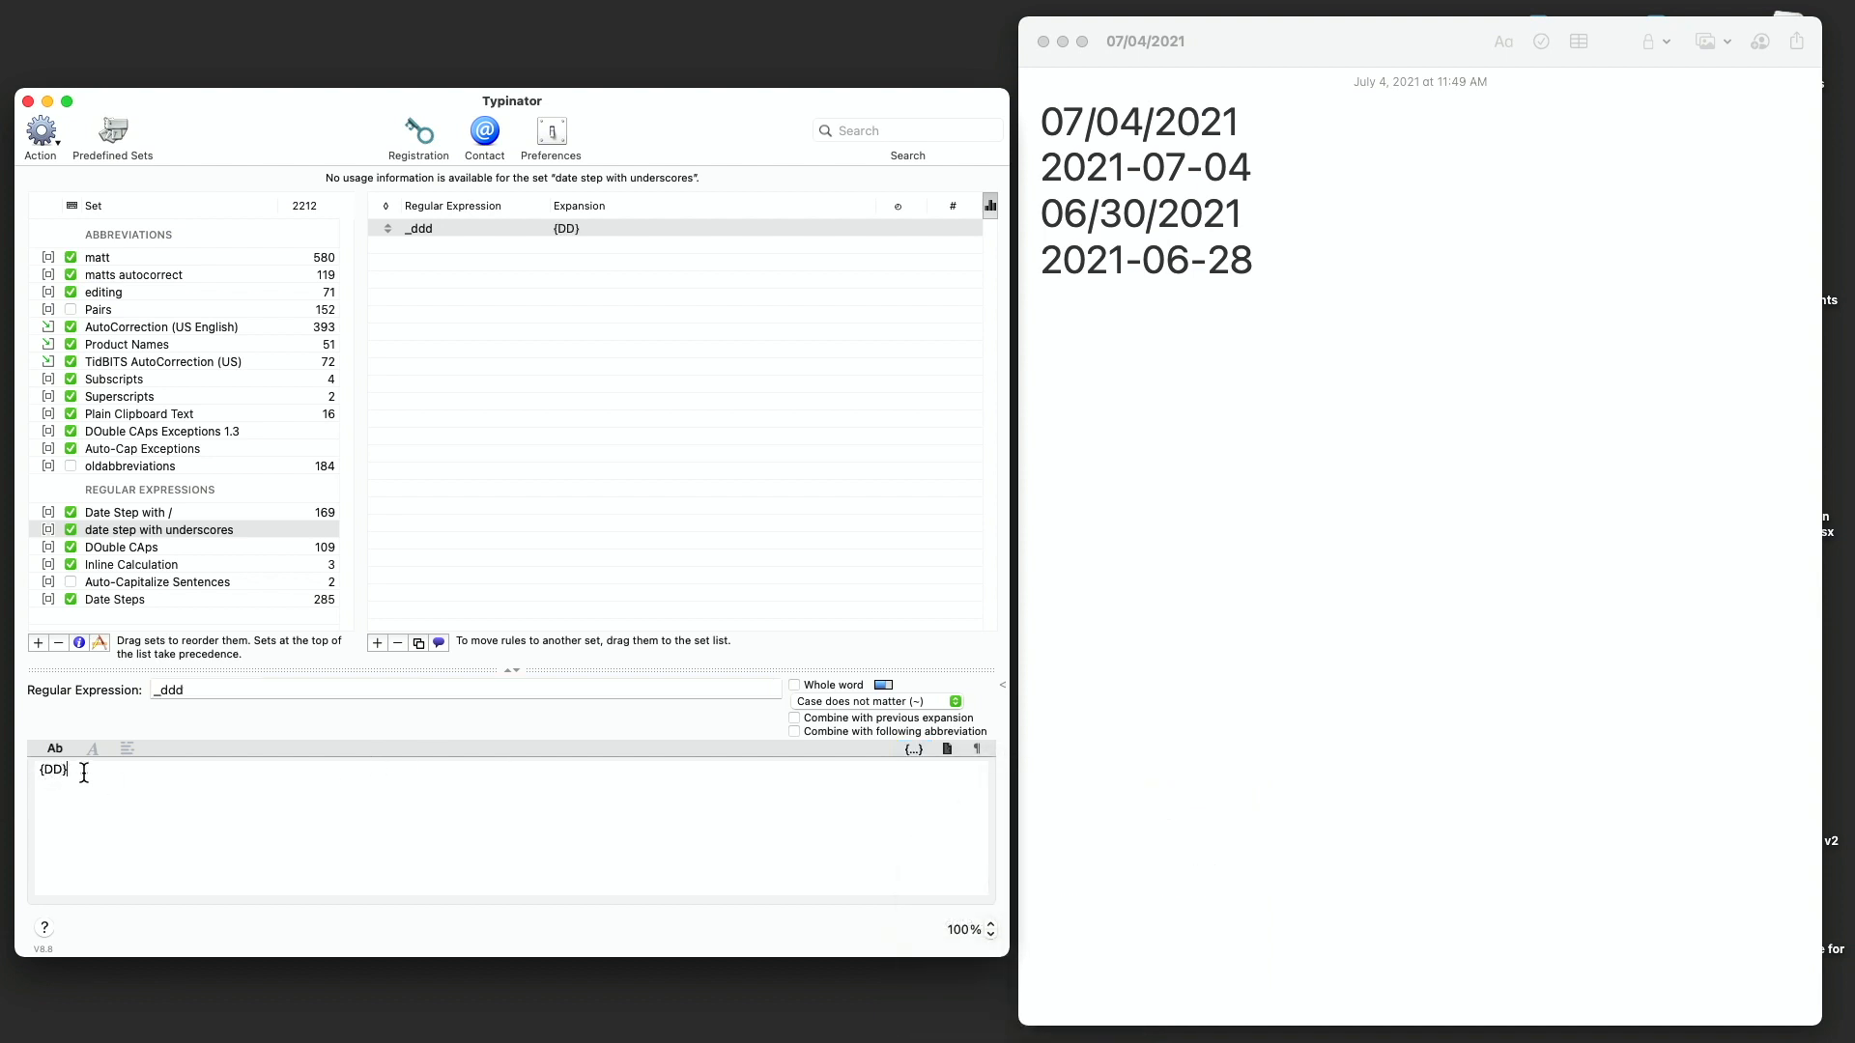
text(_)
- Append the two-digit month placeholder and another underscore to the expansion
click(914, 750)
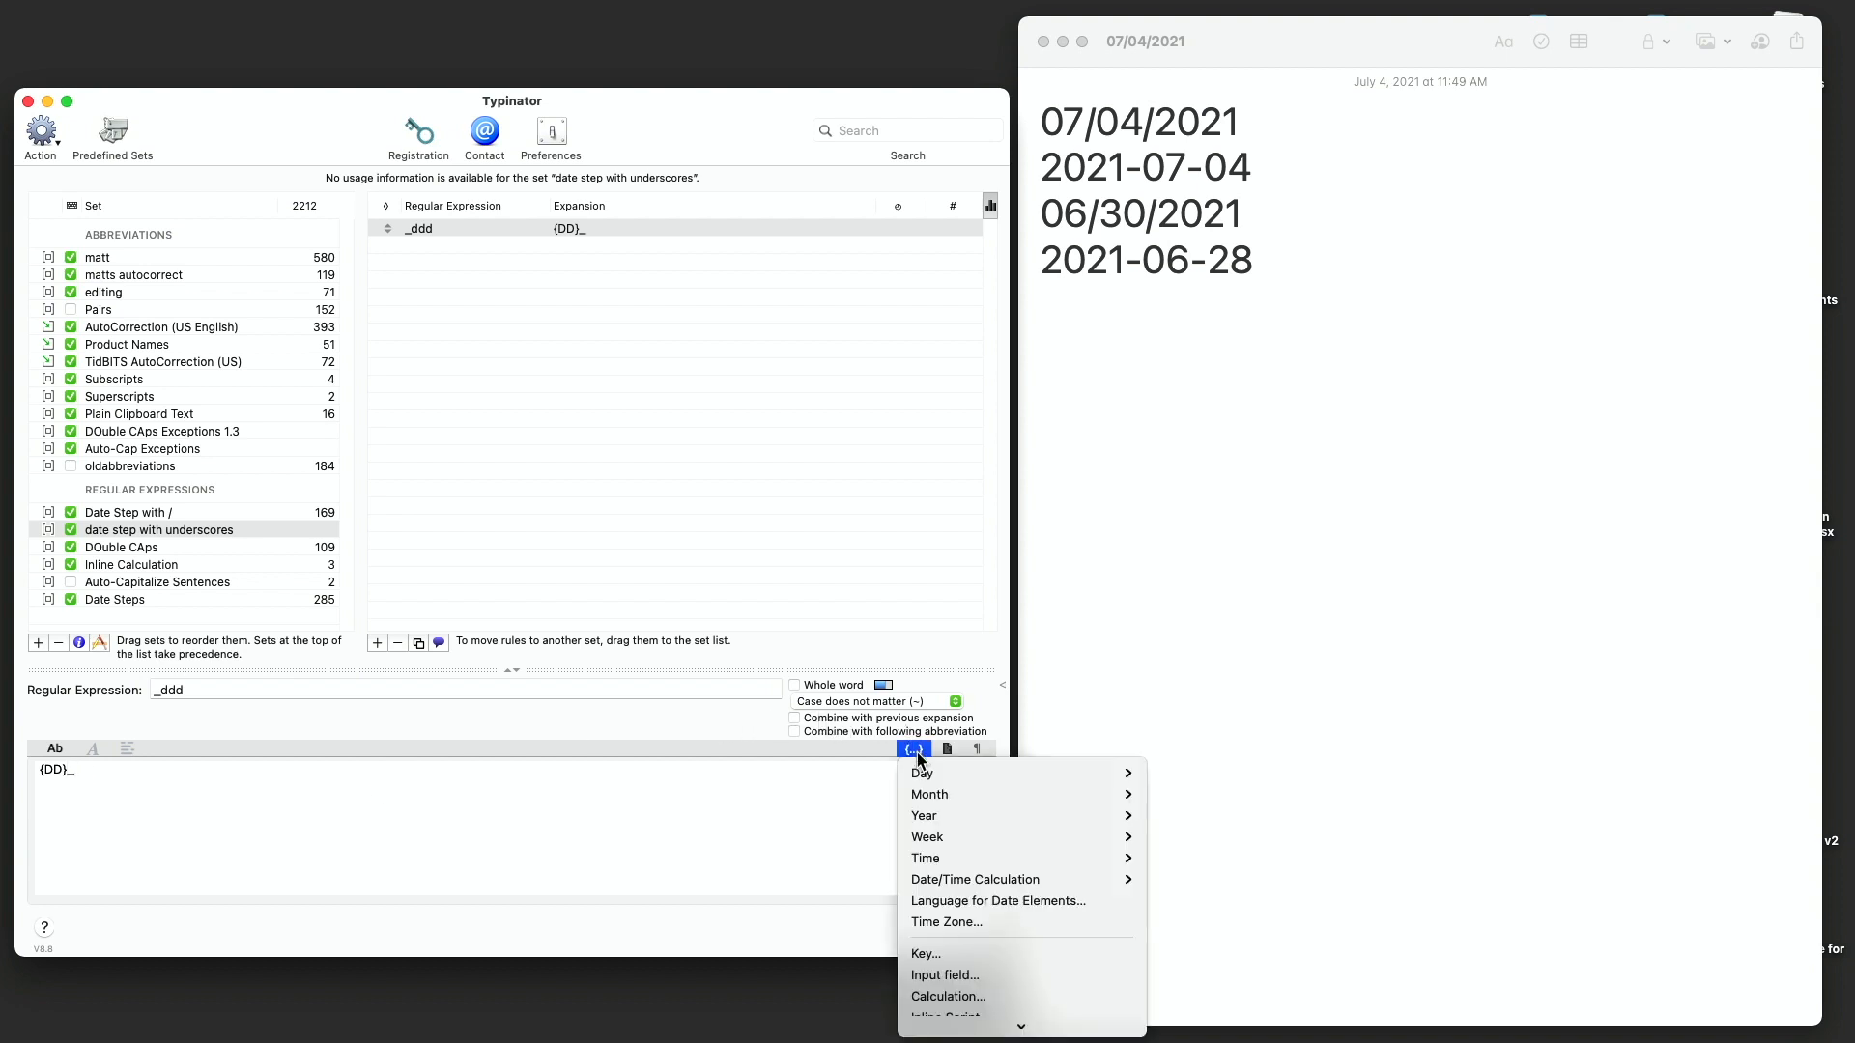
mouse_move(938, 794)
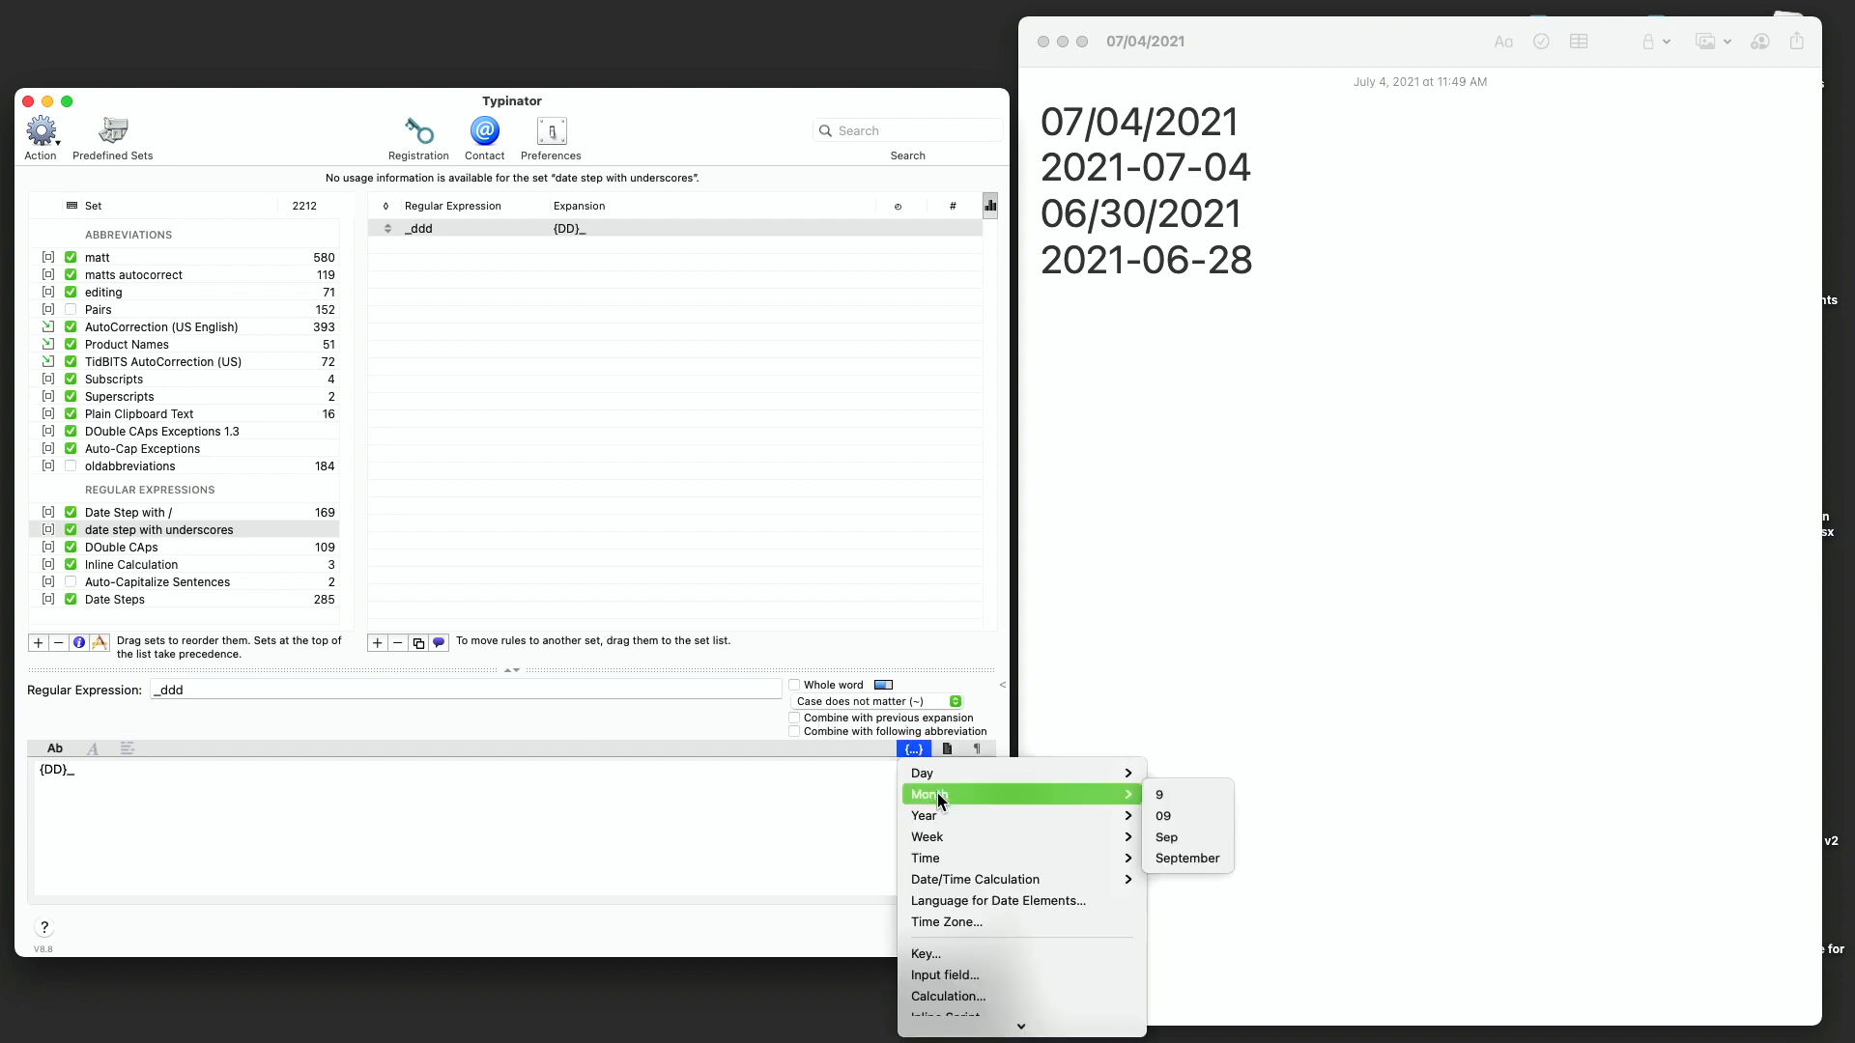
click(1169, 815)
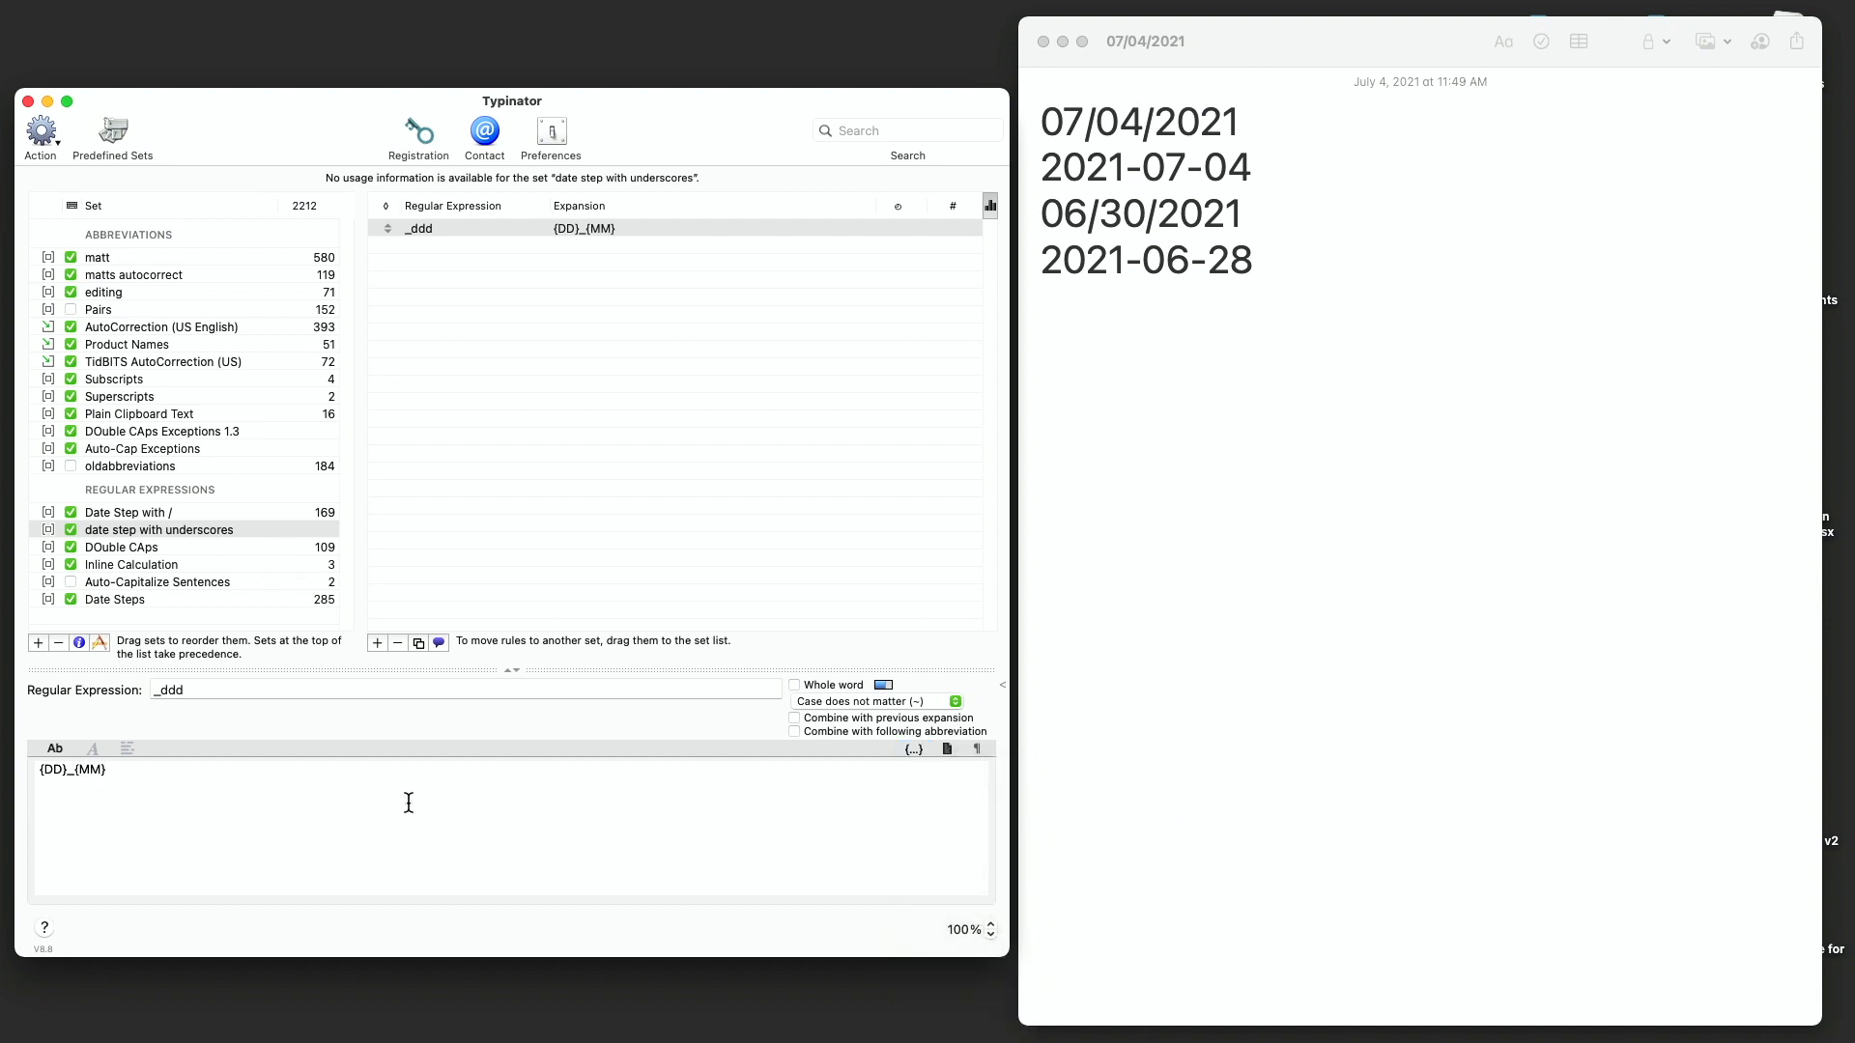
text(_)
- Append the four-digit year placeholder to the rule's expansion
click(912, 749)
click(947, 749)
click(915, 748)
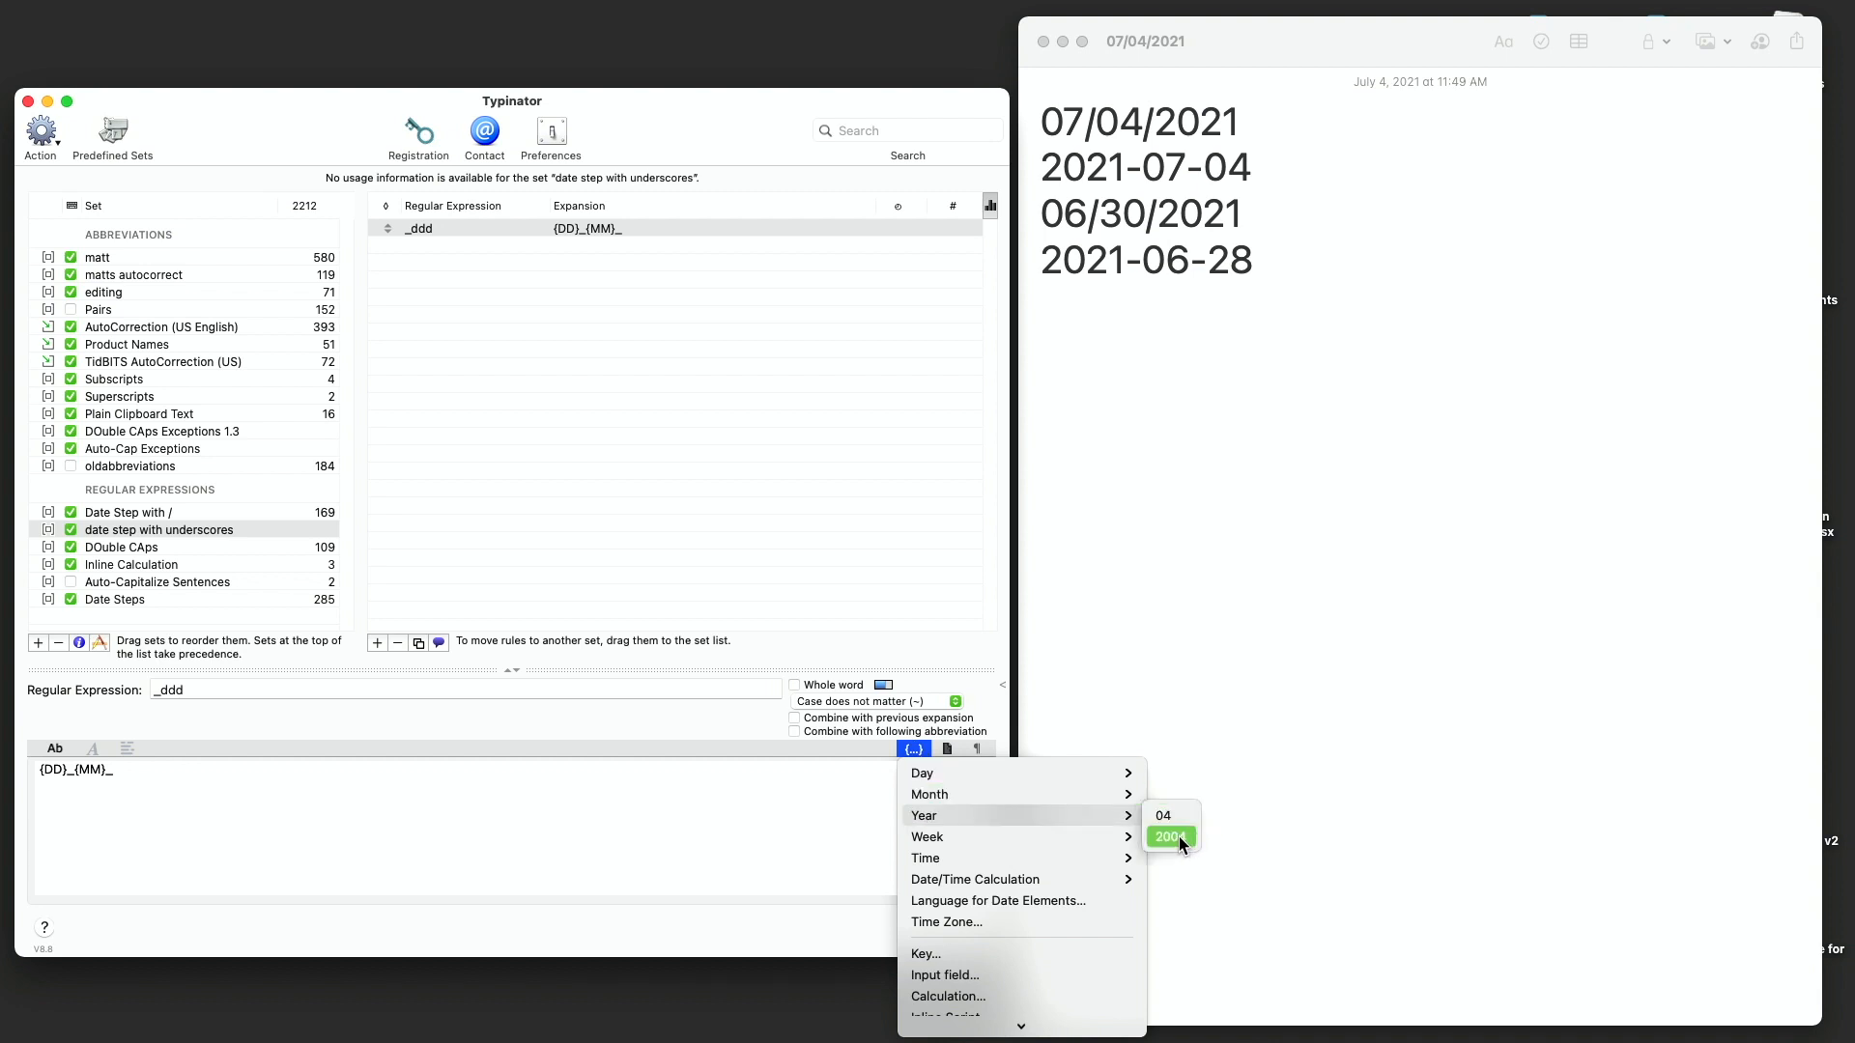
click(1171, 837)
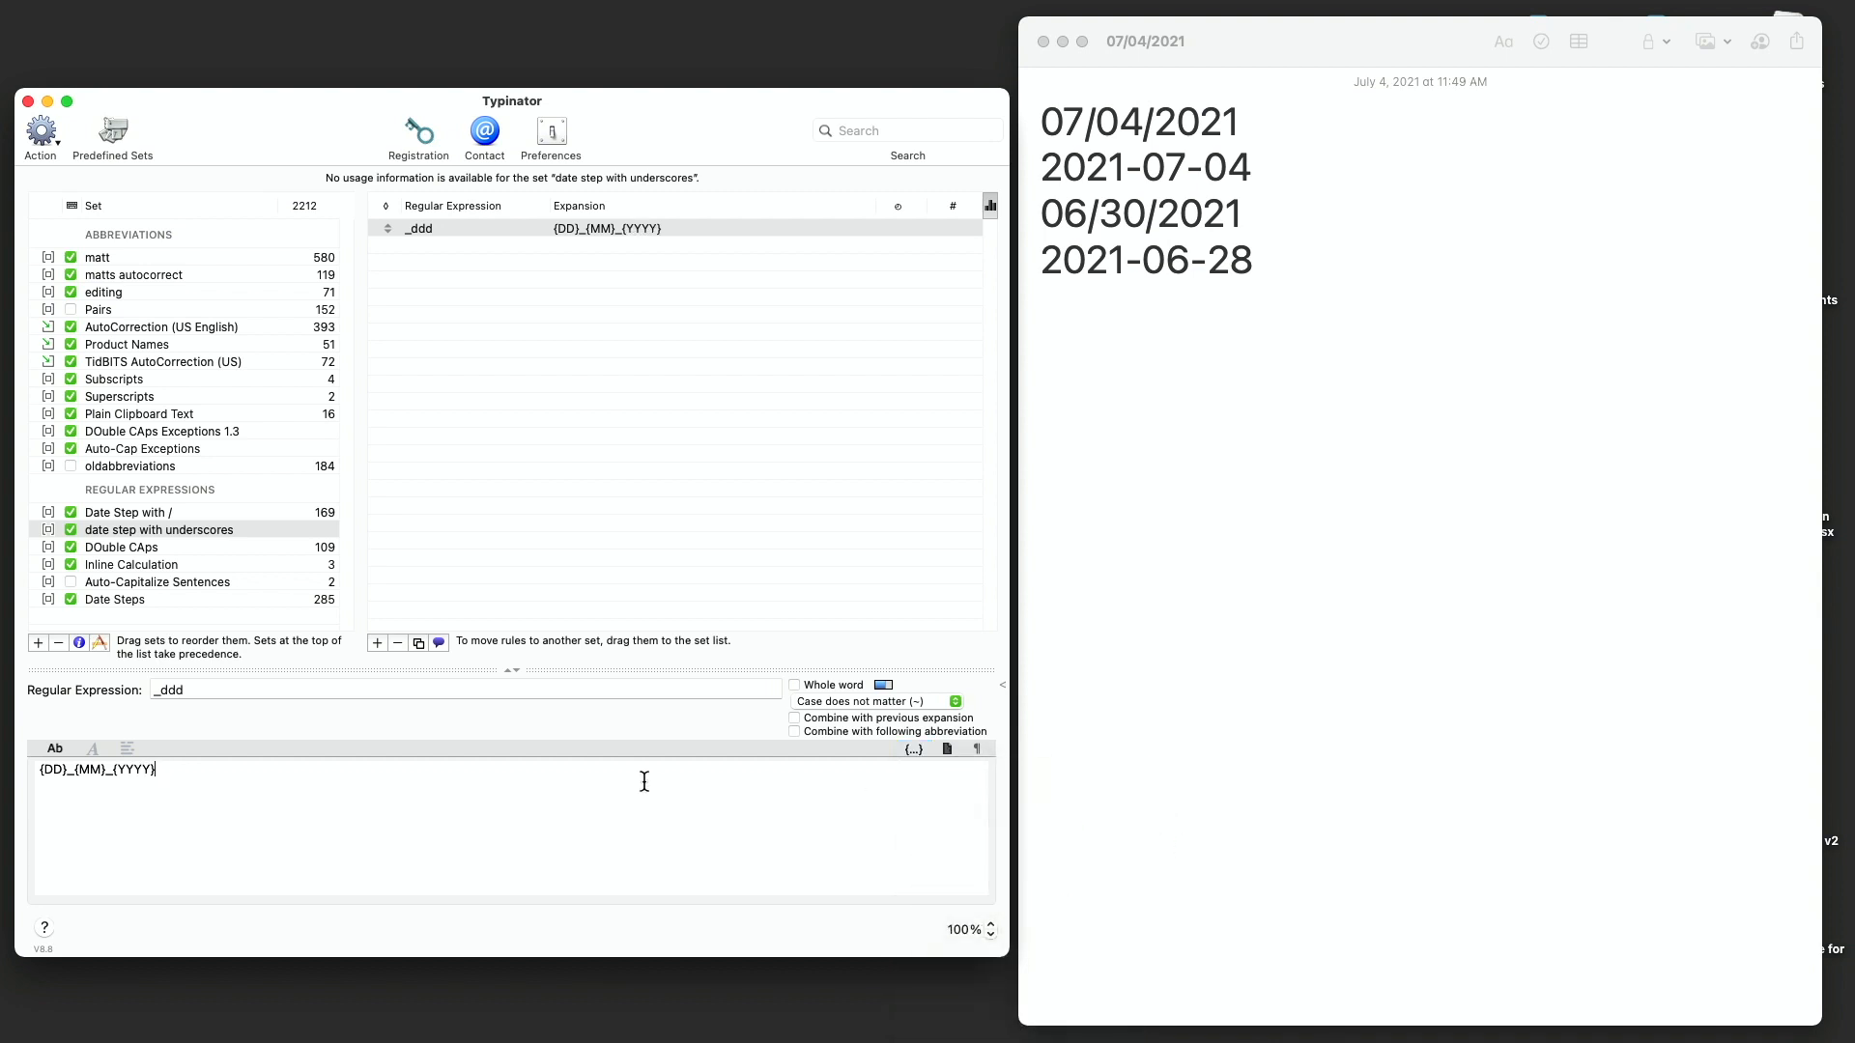
- Test the rule by entering _ddd, then a +, on a new line in the note
click(1407, 444)
key(Return)
text(_ddd)
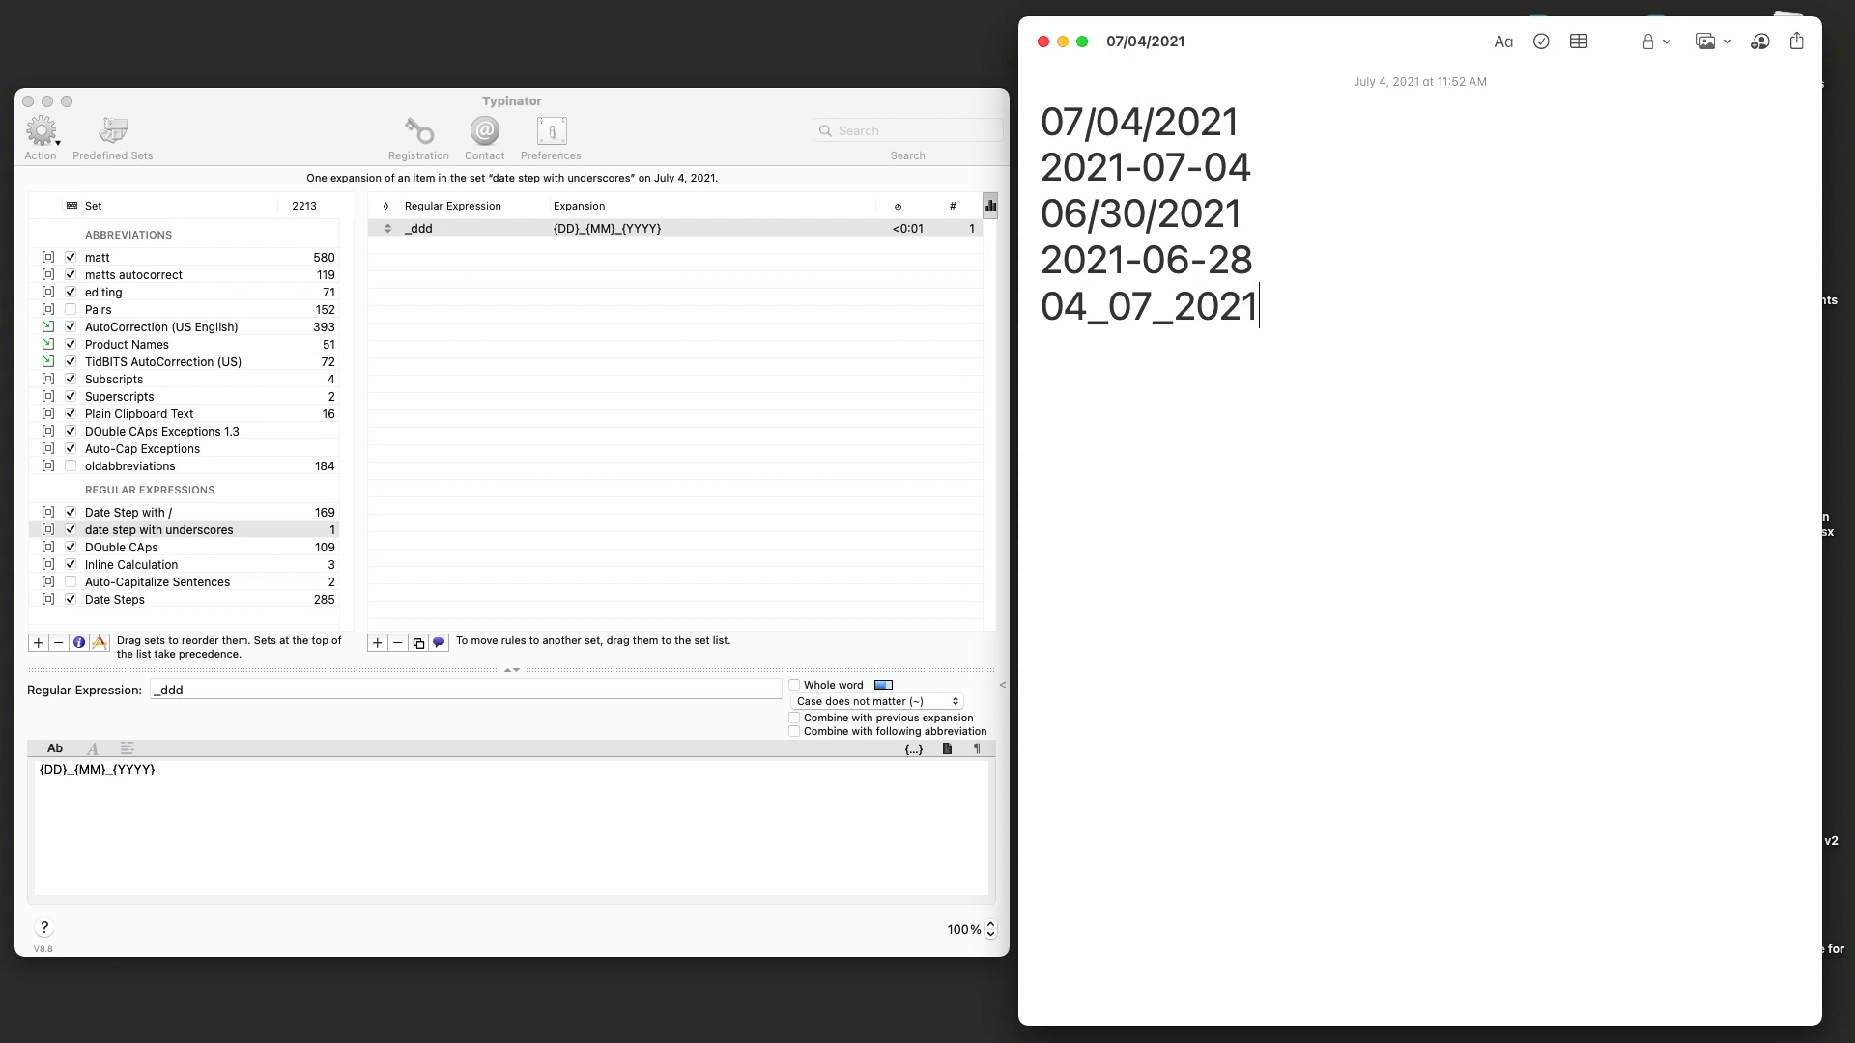
text(+)
key(BackSpace)
- Add a new rule to the set
click(406, 247)
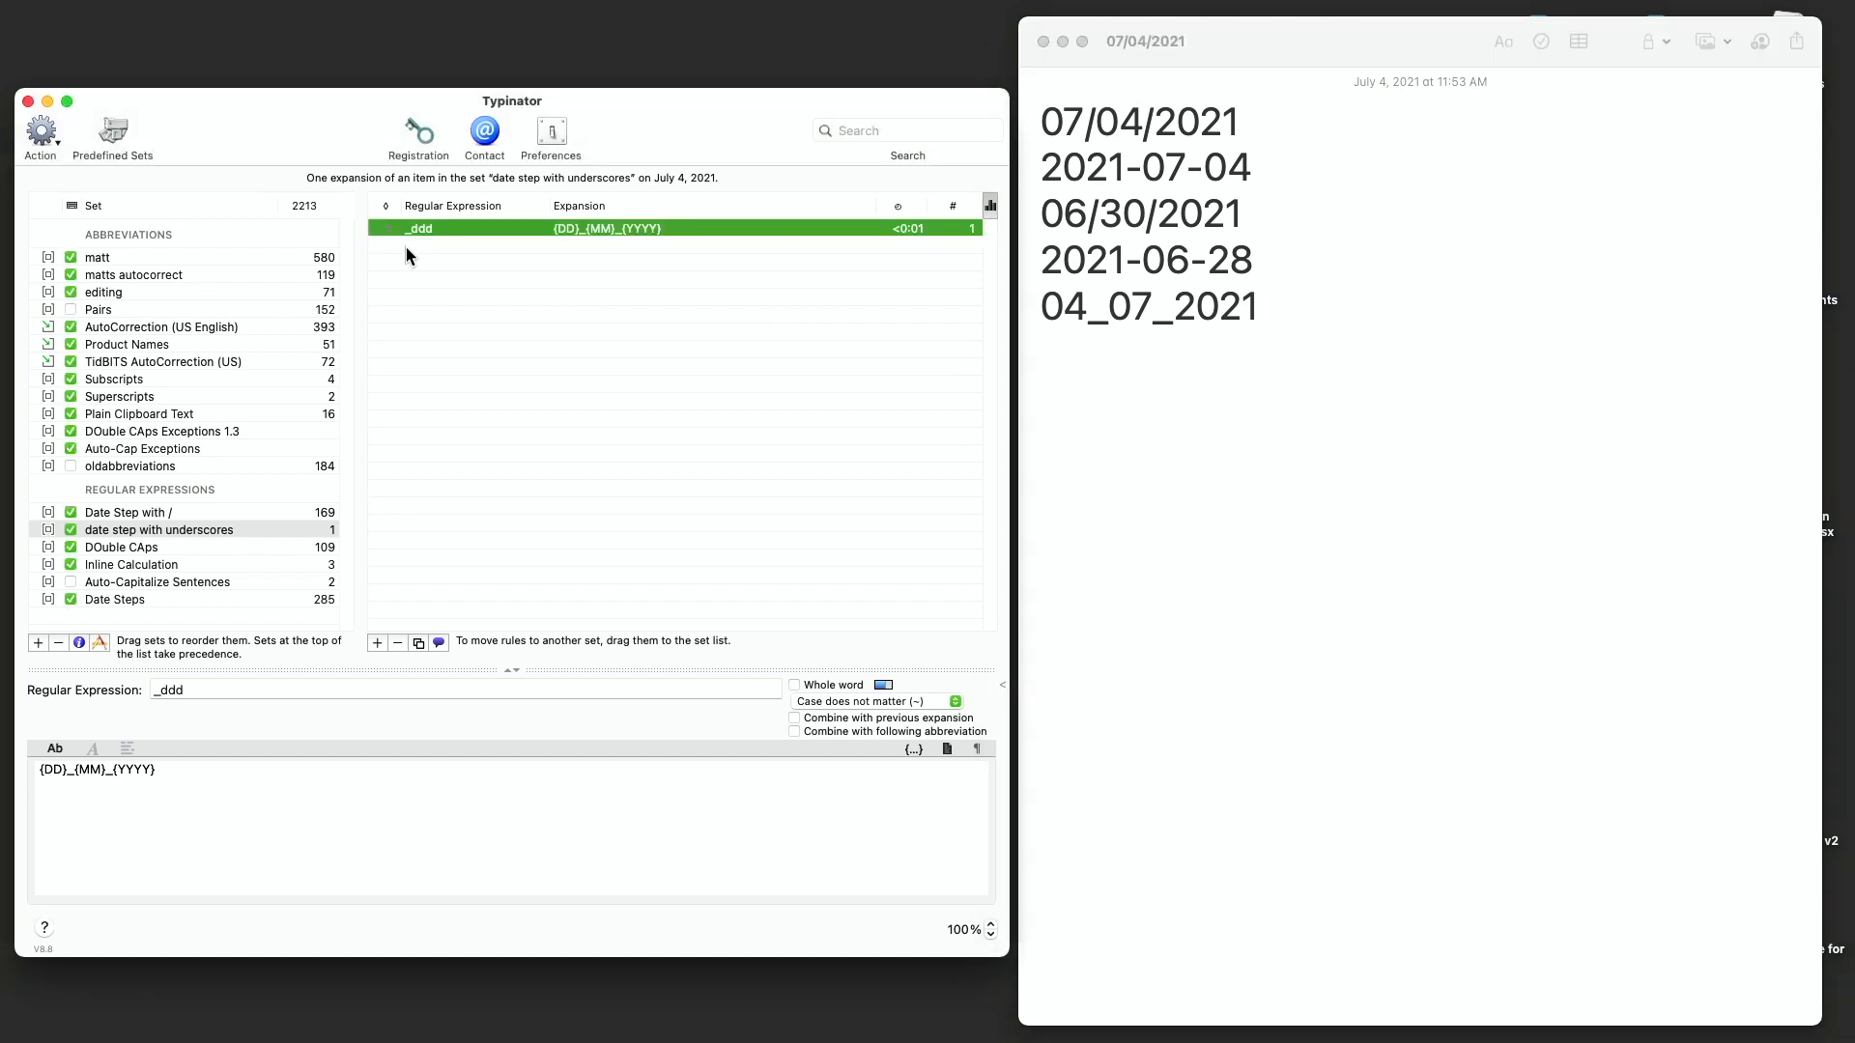
click(374, 642)
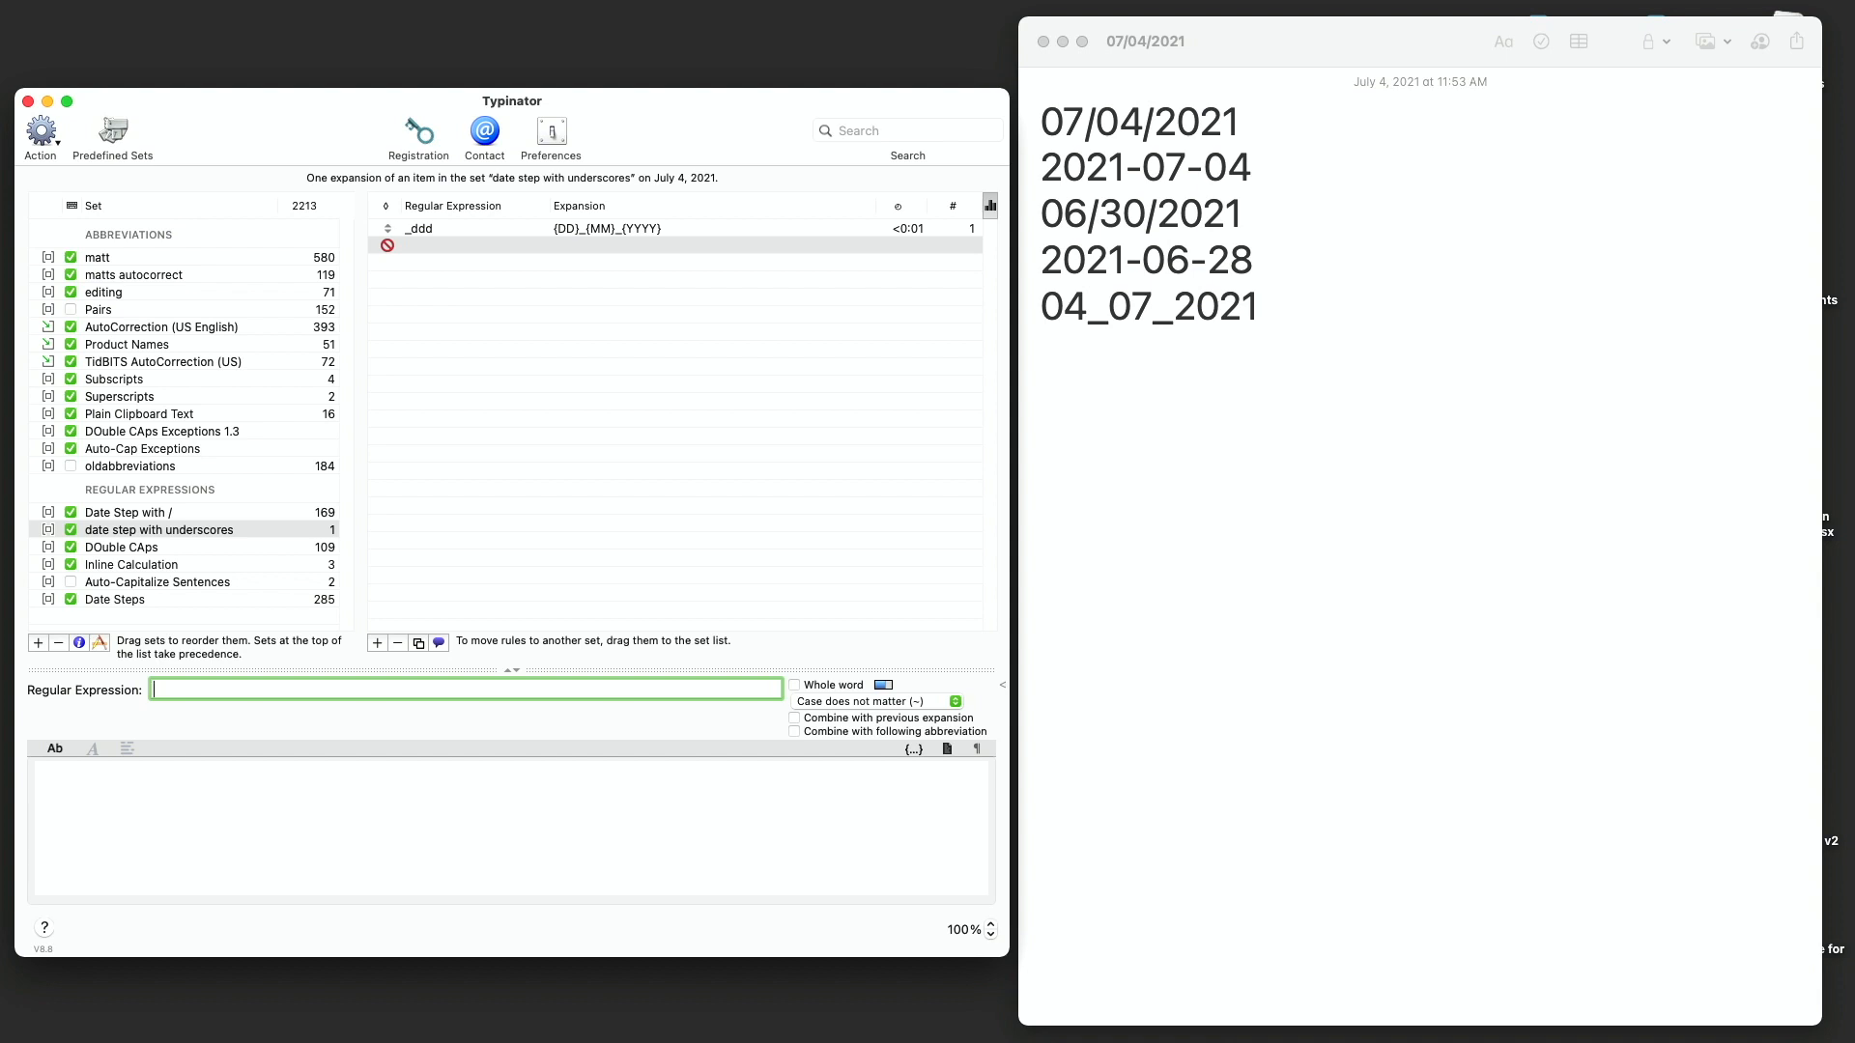
key(super+Tab)
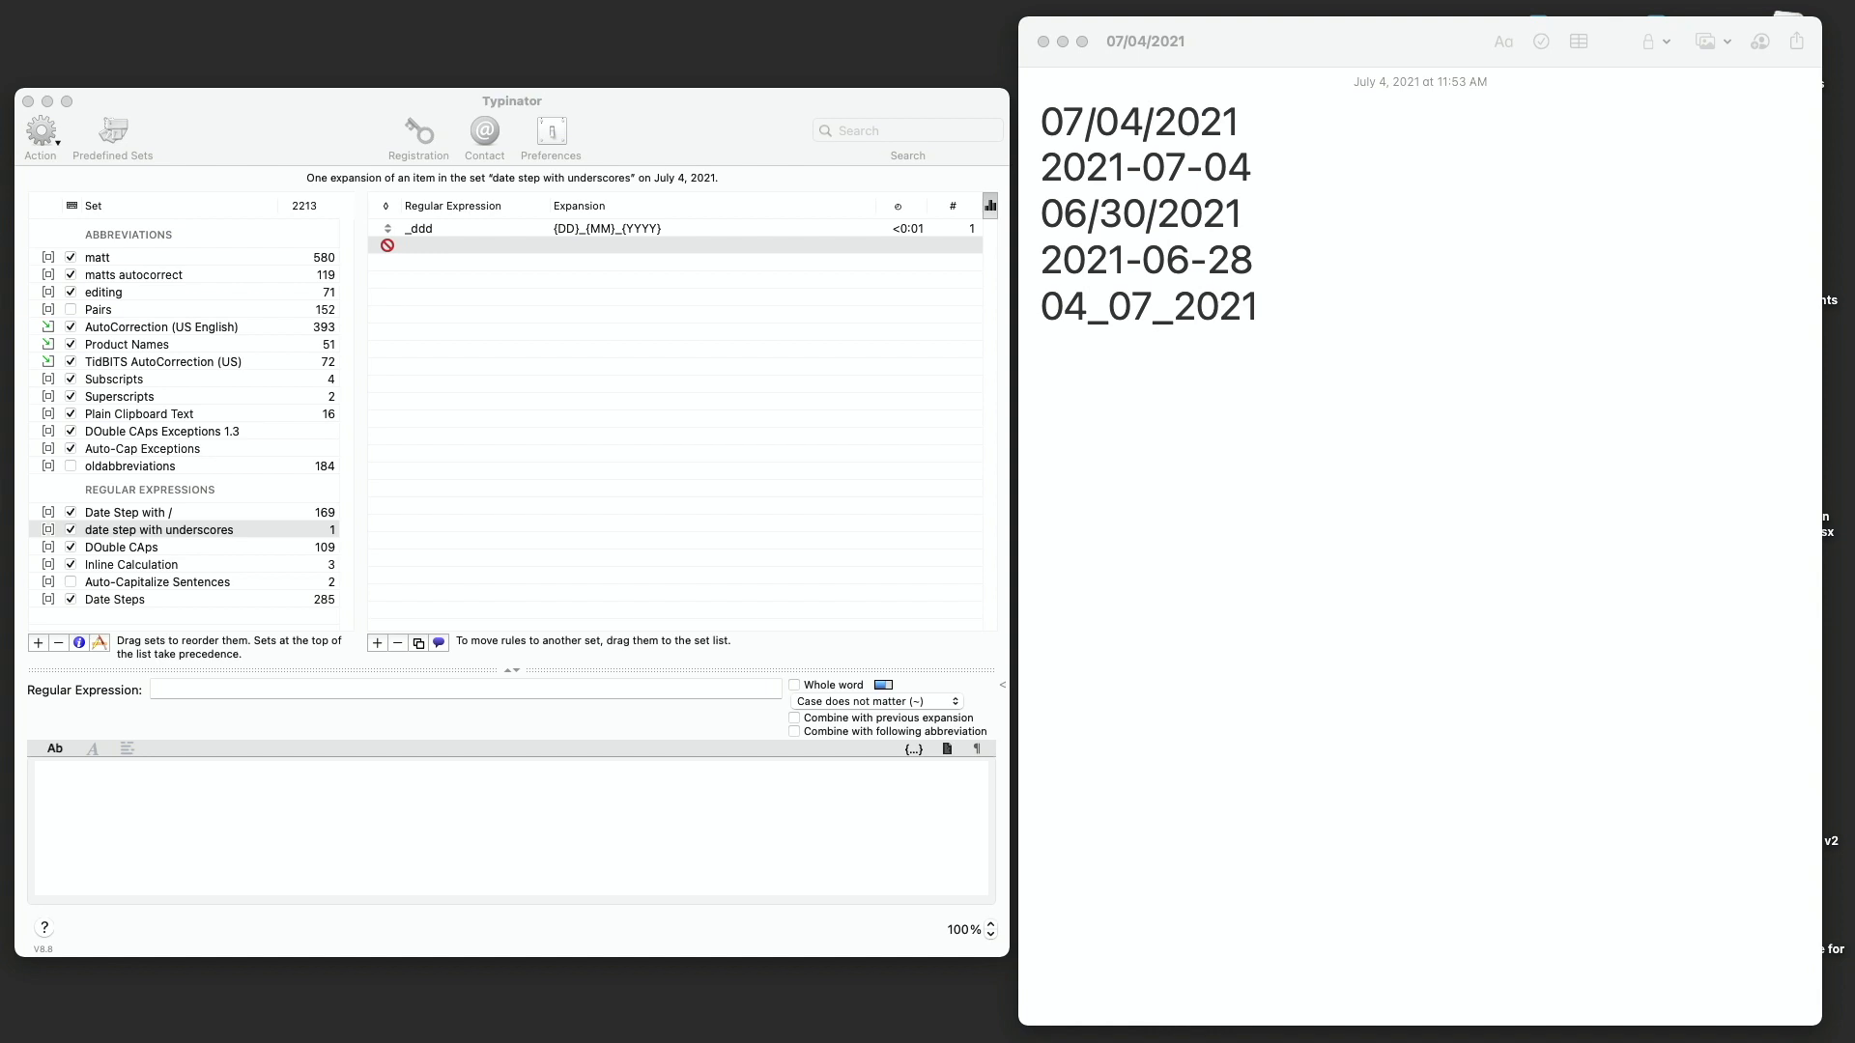
click(269, 689)
text({DD}_{MM}_{YYYY})
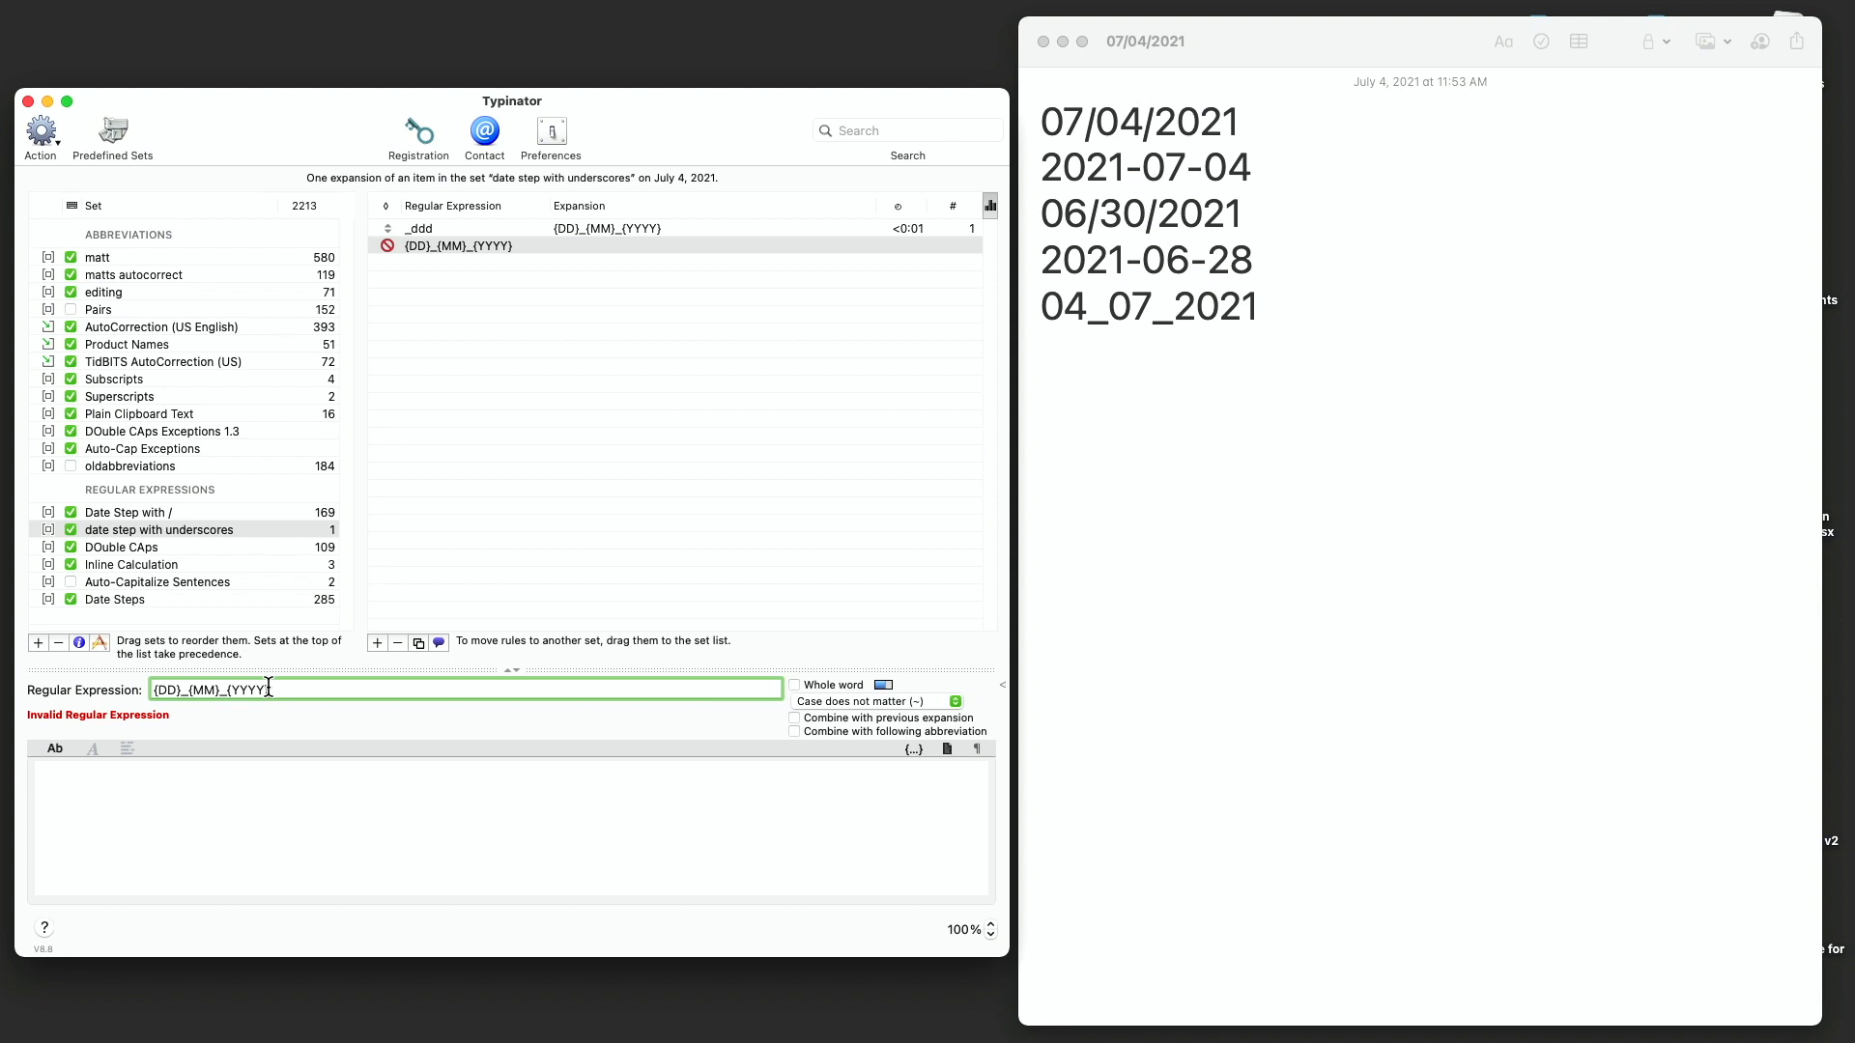
key(super+a)
key(BackSpace)
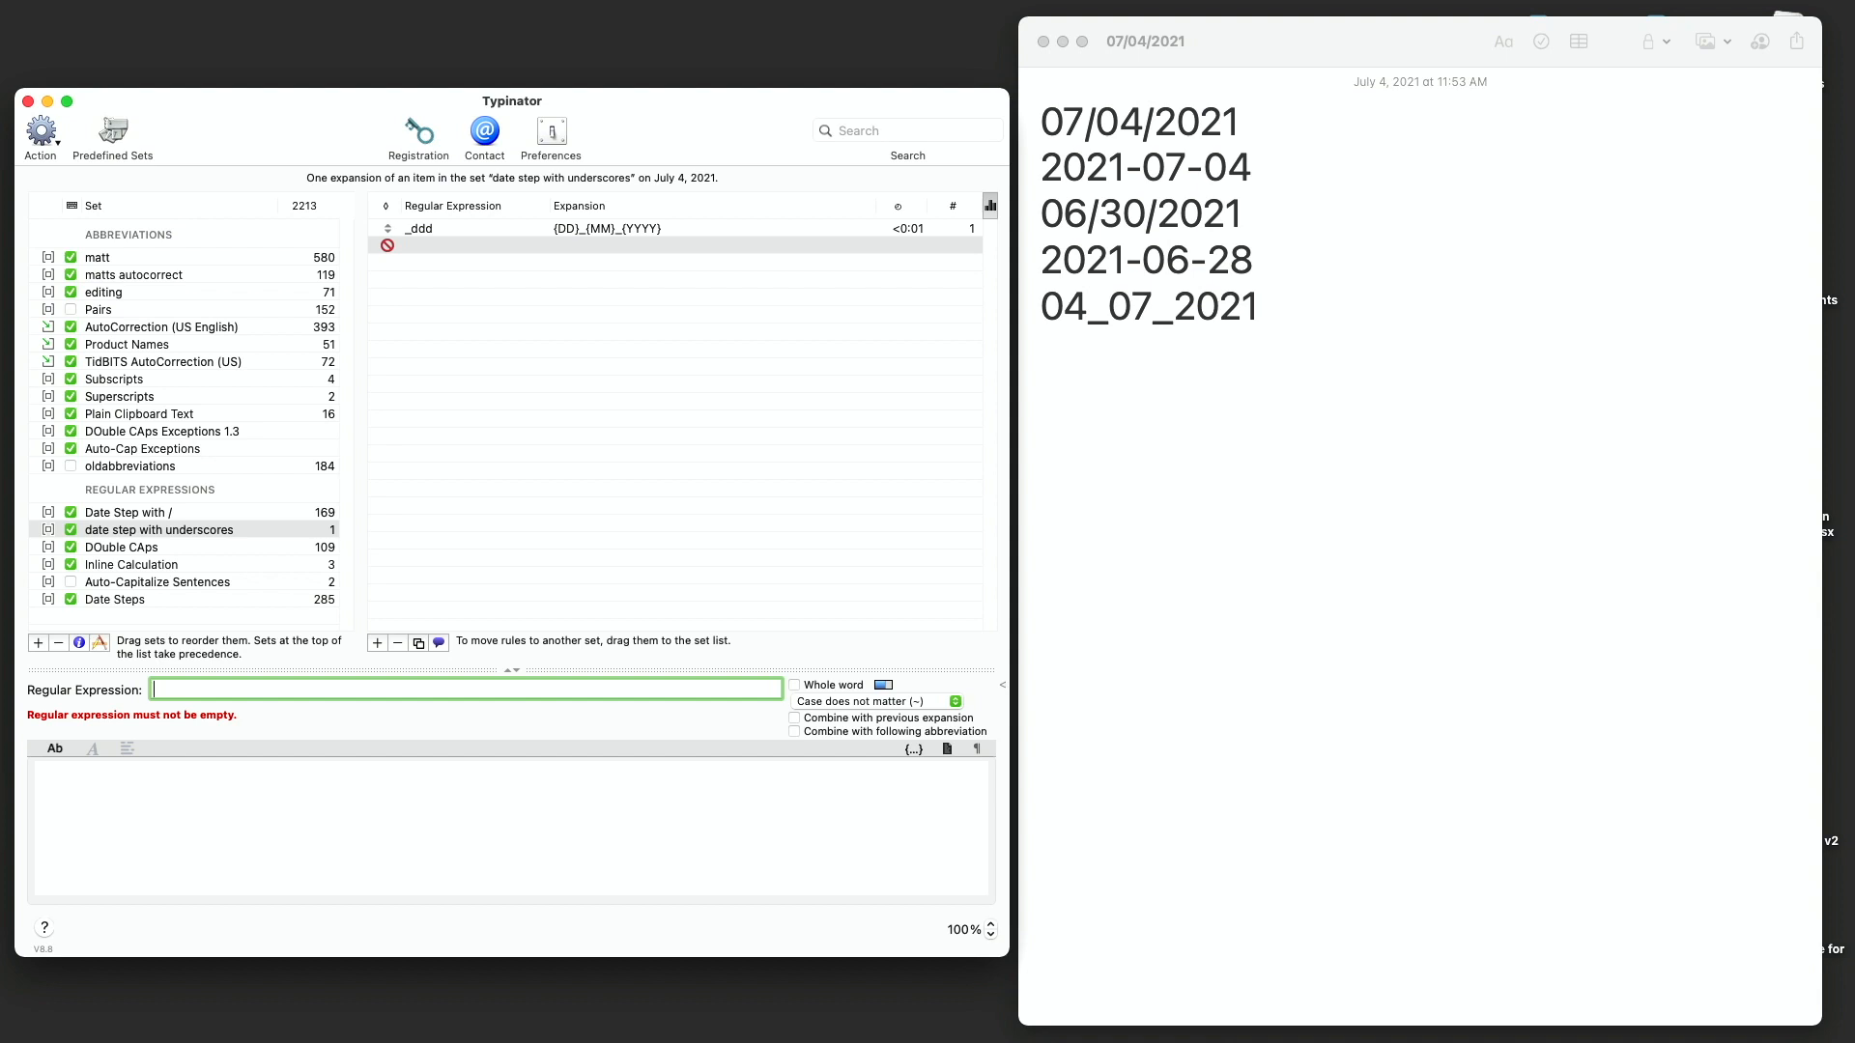
- Paste ^([0-9]{2})_([0-9]{2})_([0-9]{4}); as the new rule's regular expression
key(super+Tab)
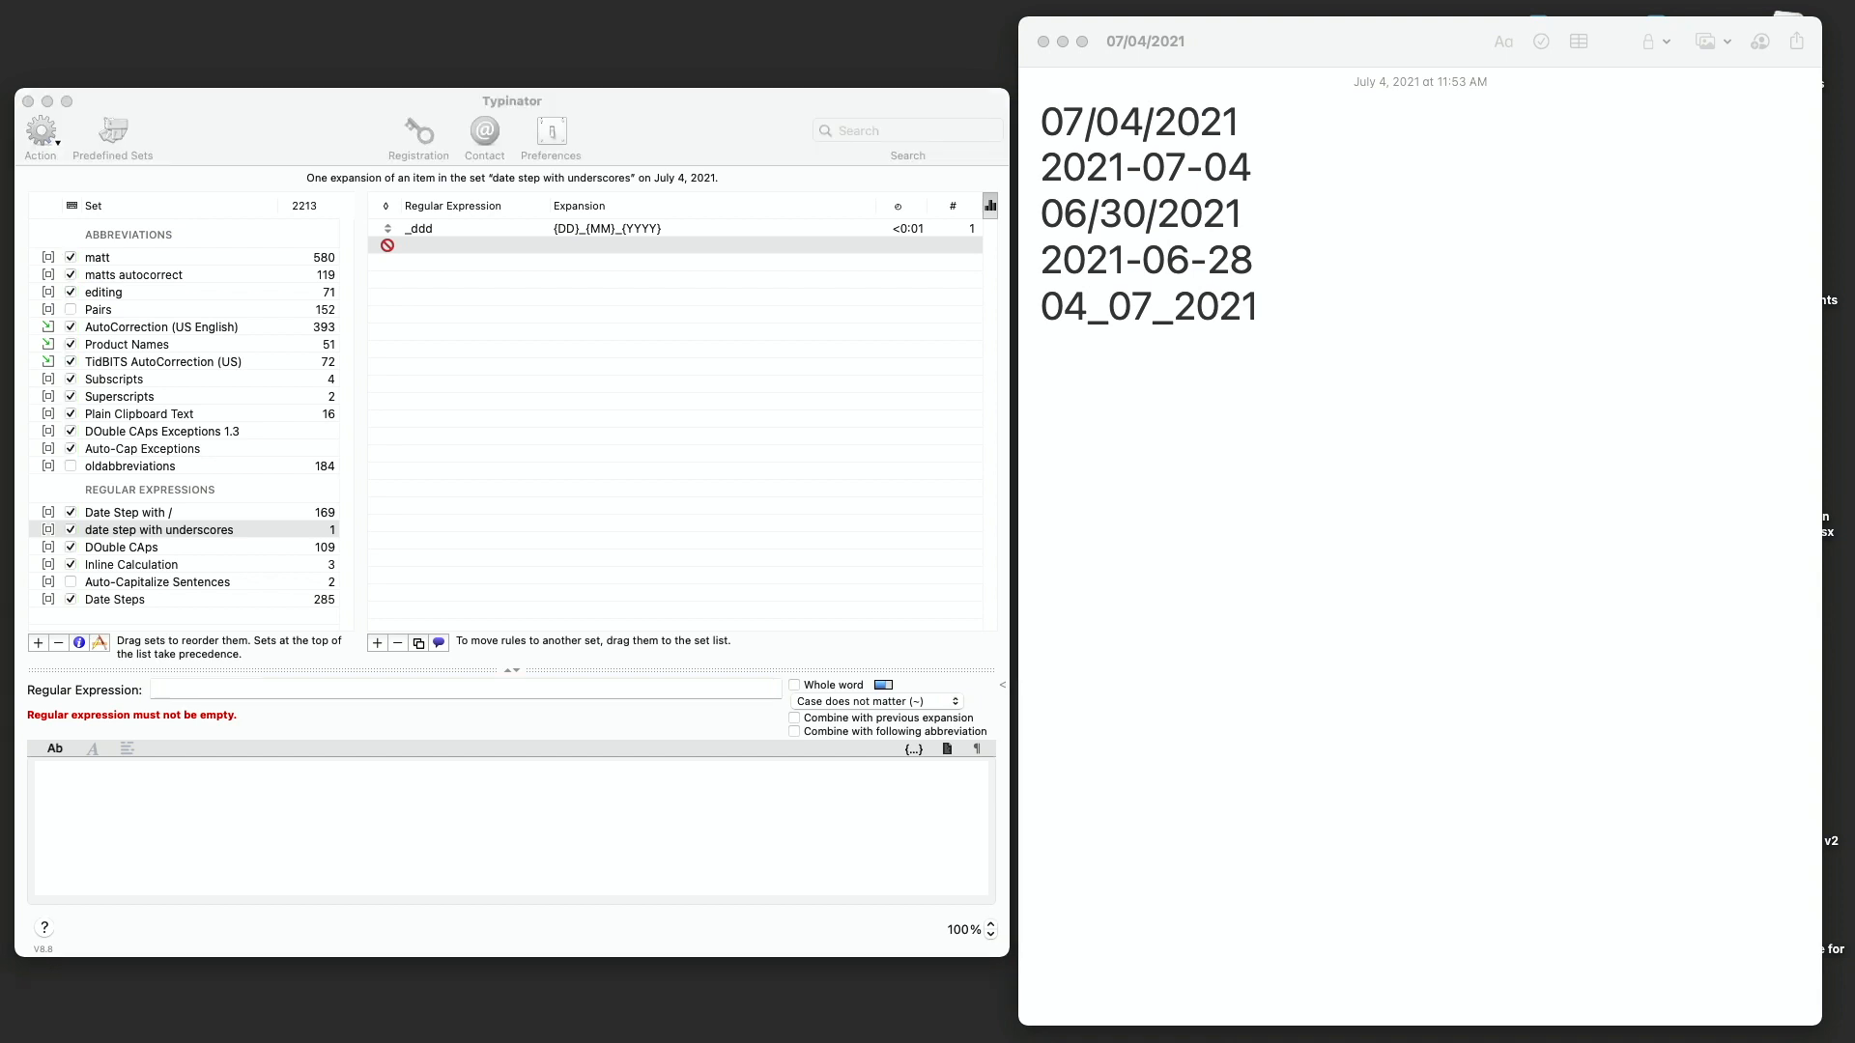
click(461, 690)
text(^([0-9]{2})_([0-9]{2})_([0-9]{4}))
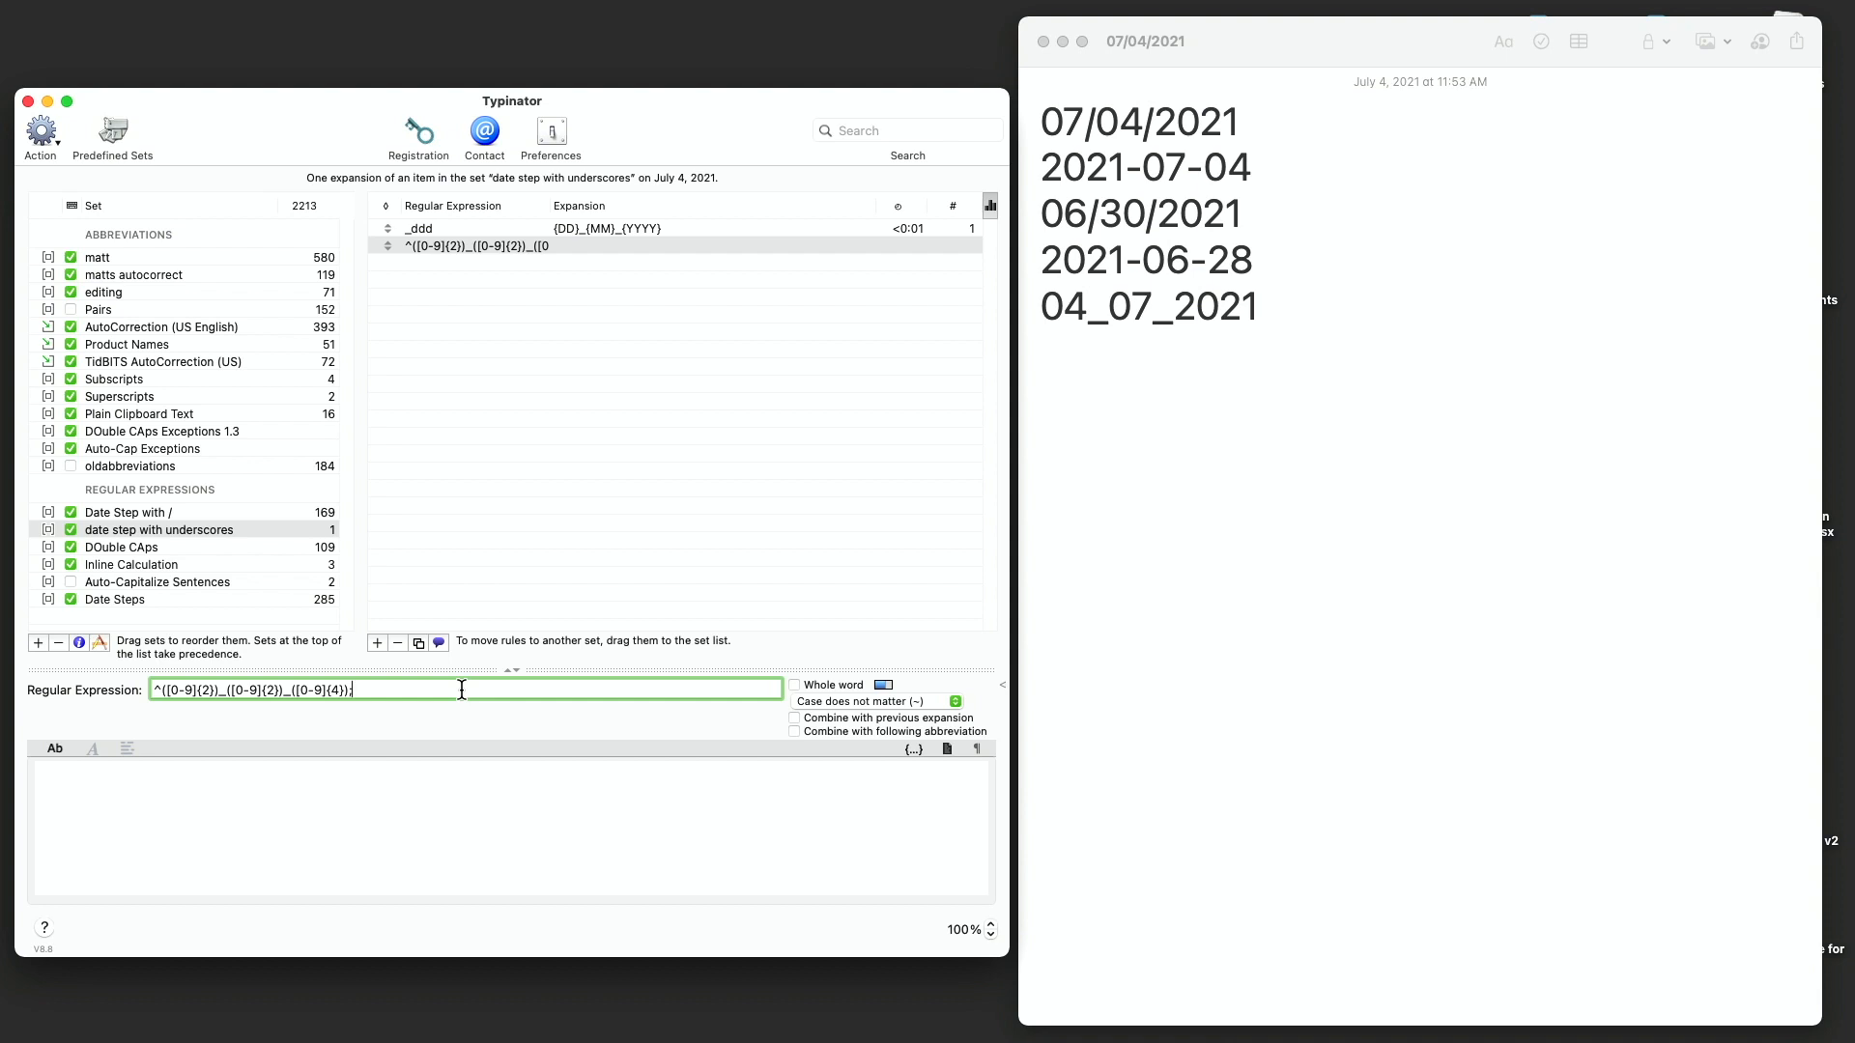
- Enter ashtasht as the new rule's expansion
click(369, 788)
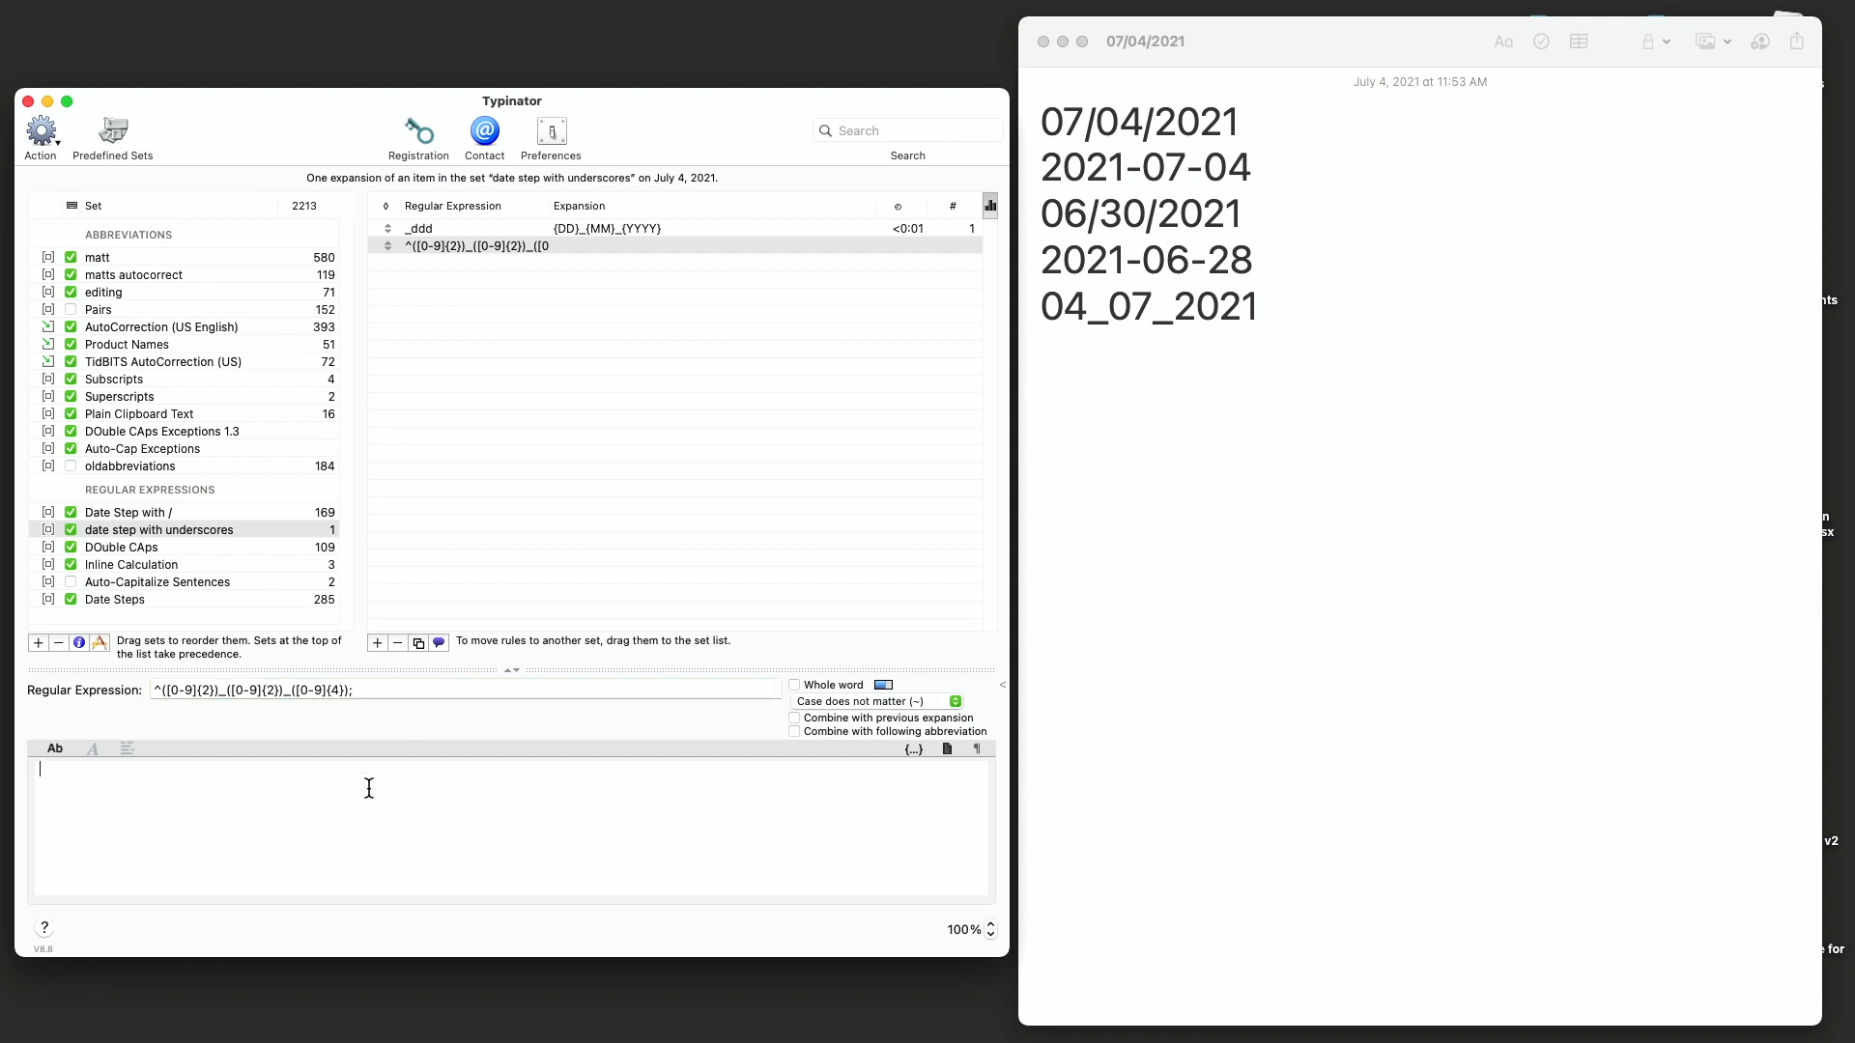
text(ashtasht)
- Test _ddd followed by + on a new line in the note
click(1266, 313)
key(Return)
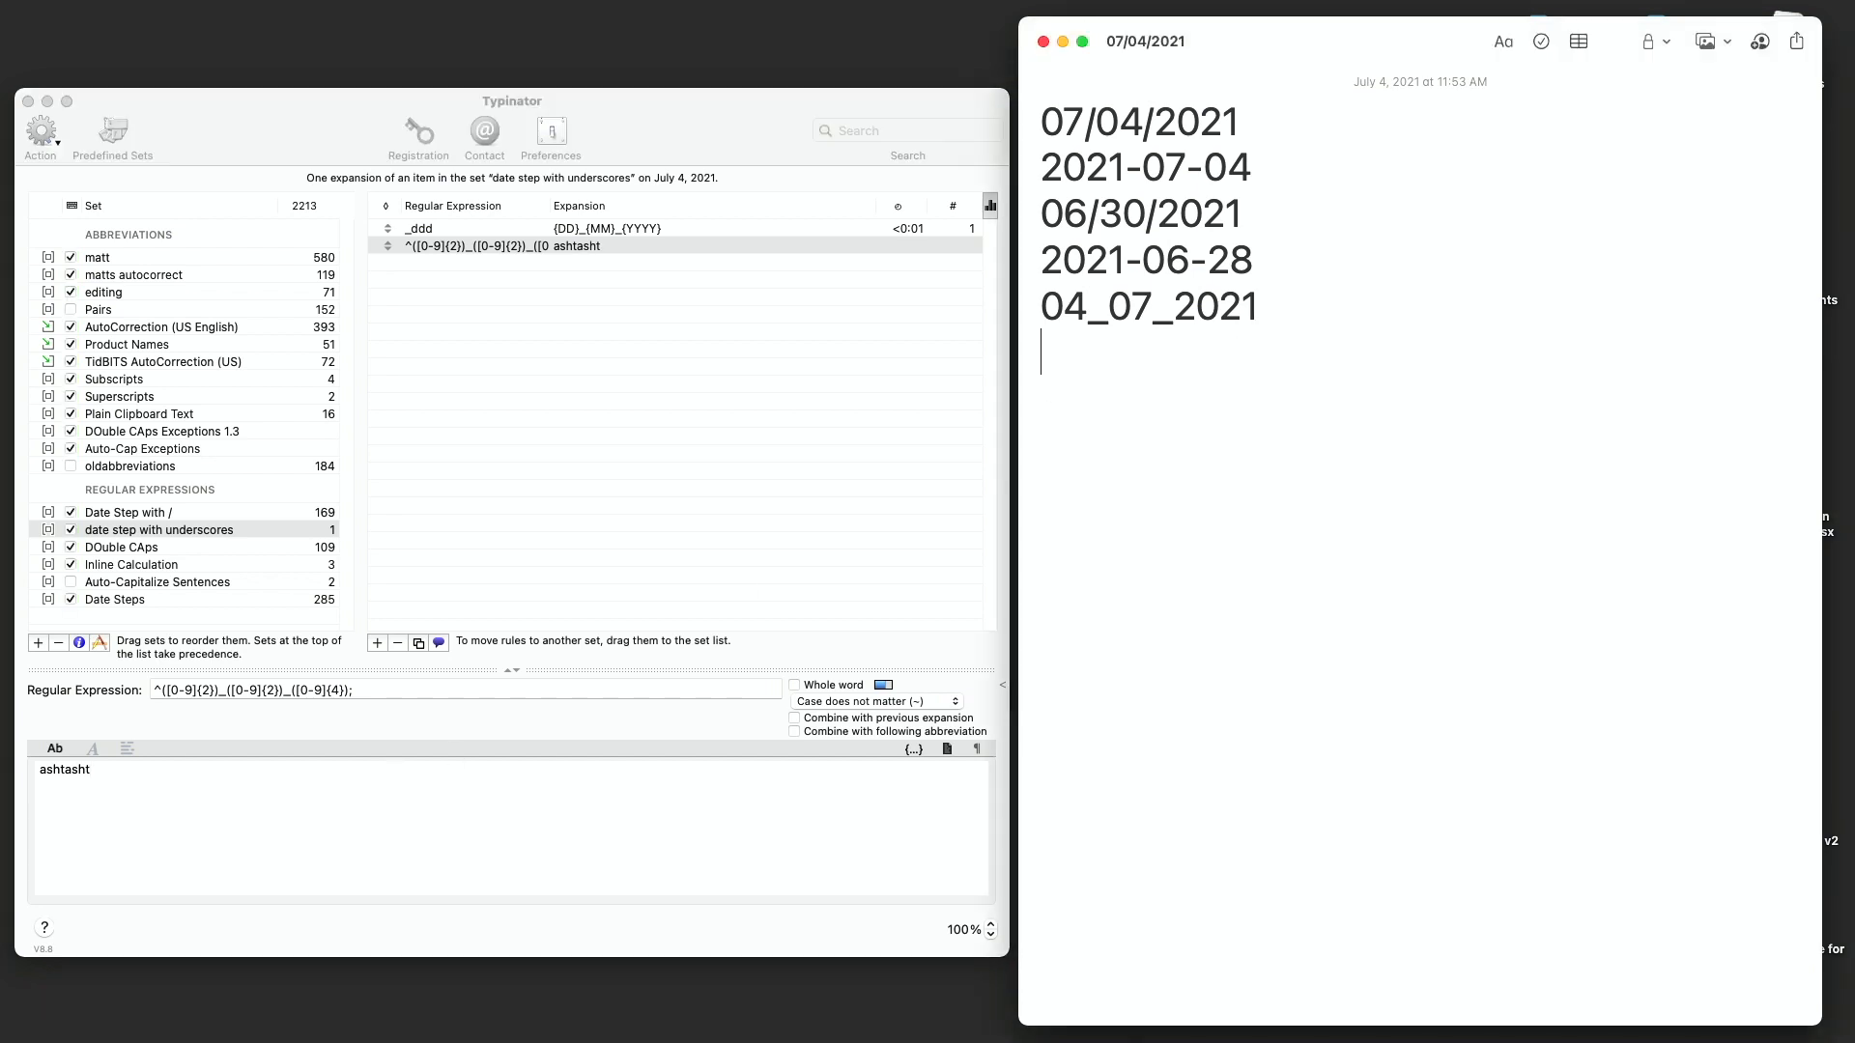
text(_ddd)
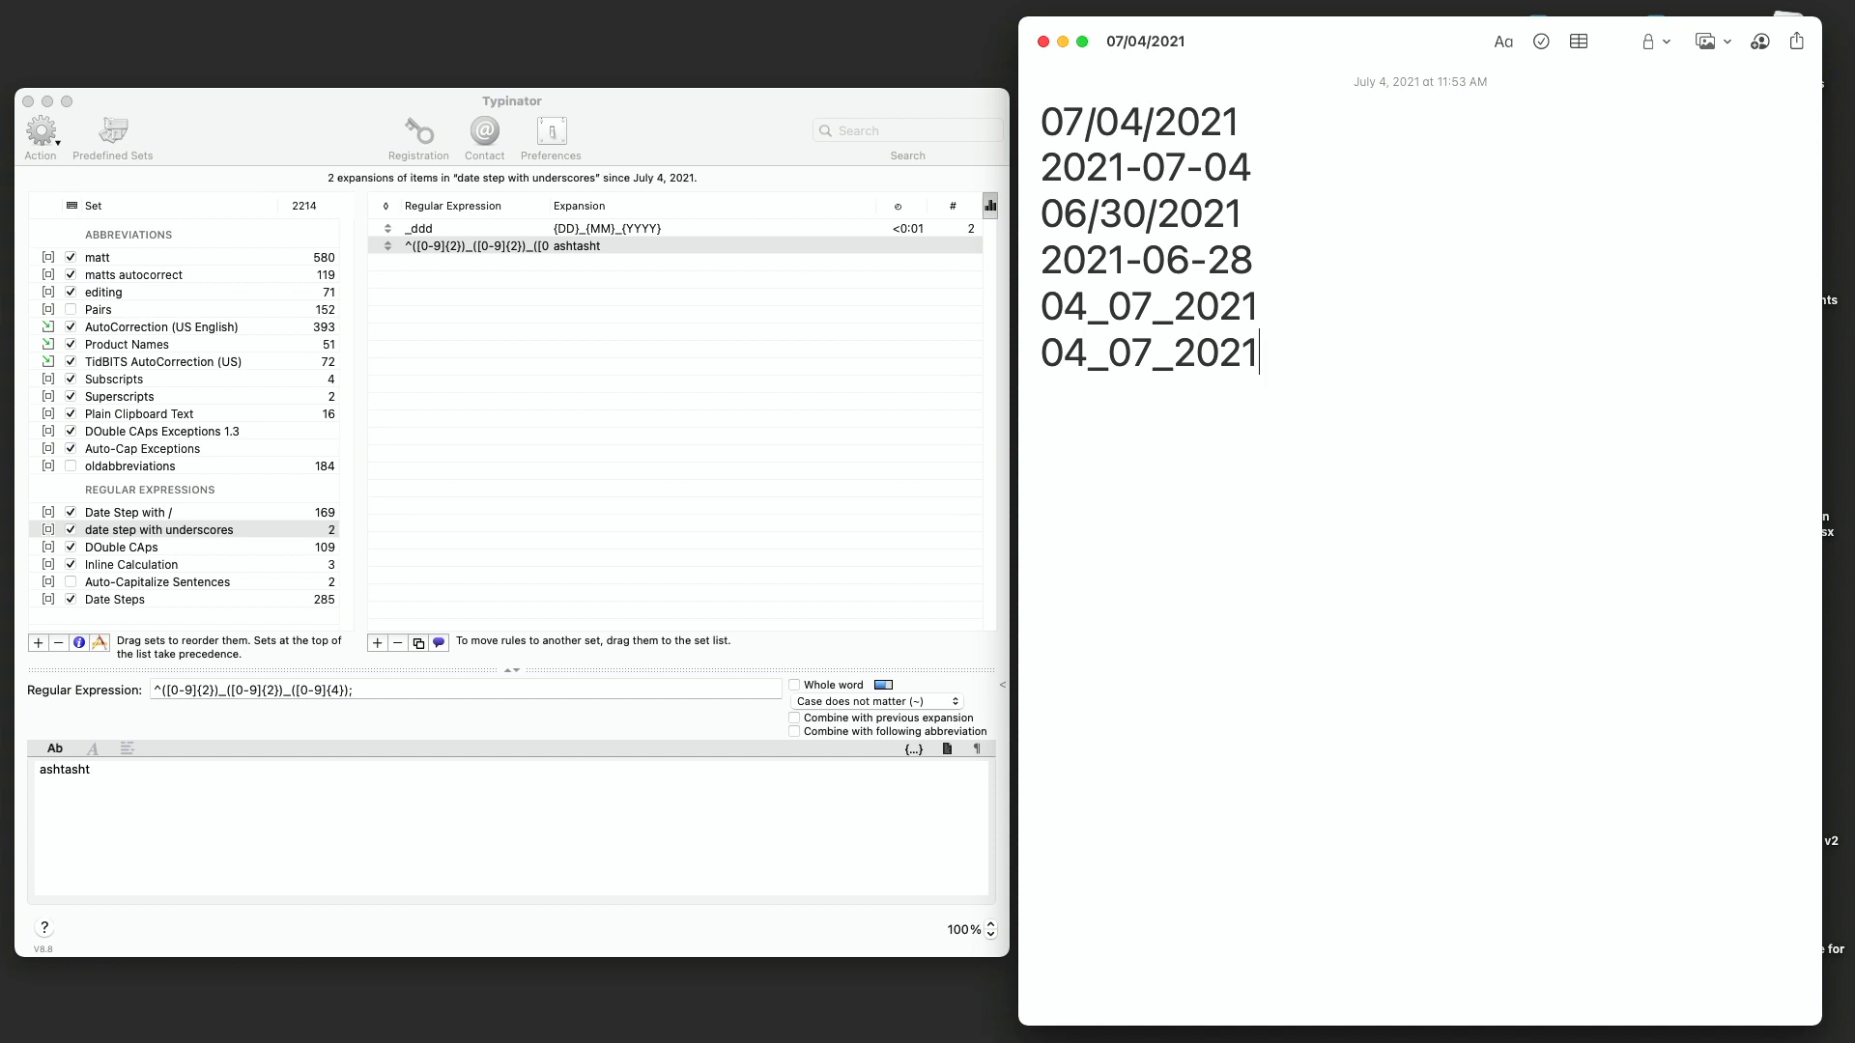
text(+)
key(BackSpace)
- Remove the trailing semicolon so the new rule's regular expression ends with +
click(375, 690)
click(375, 688)
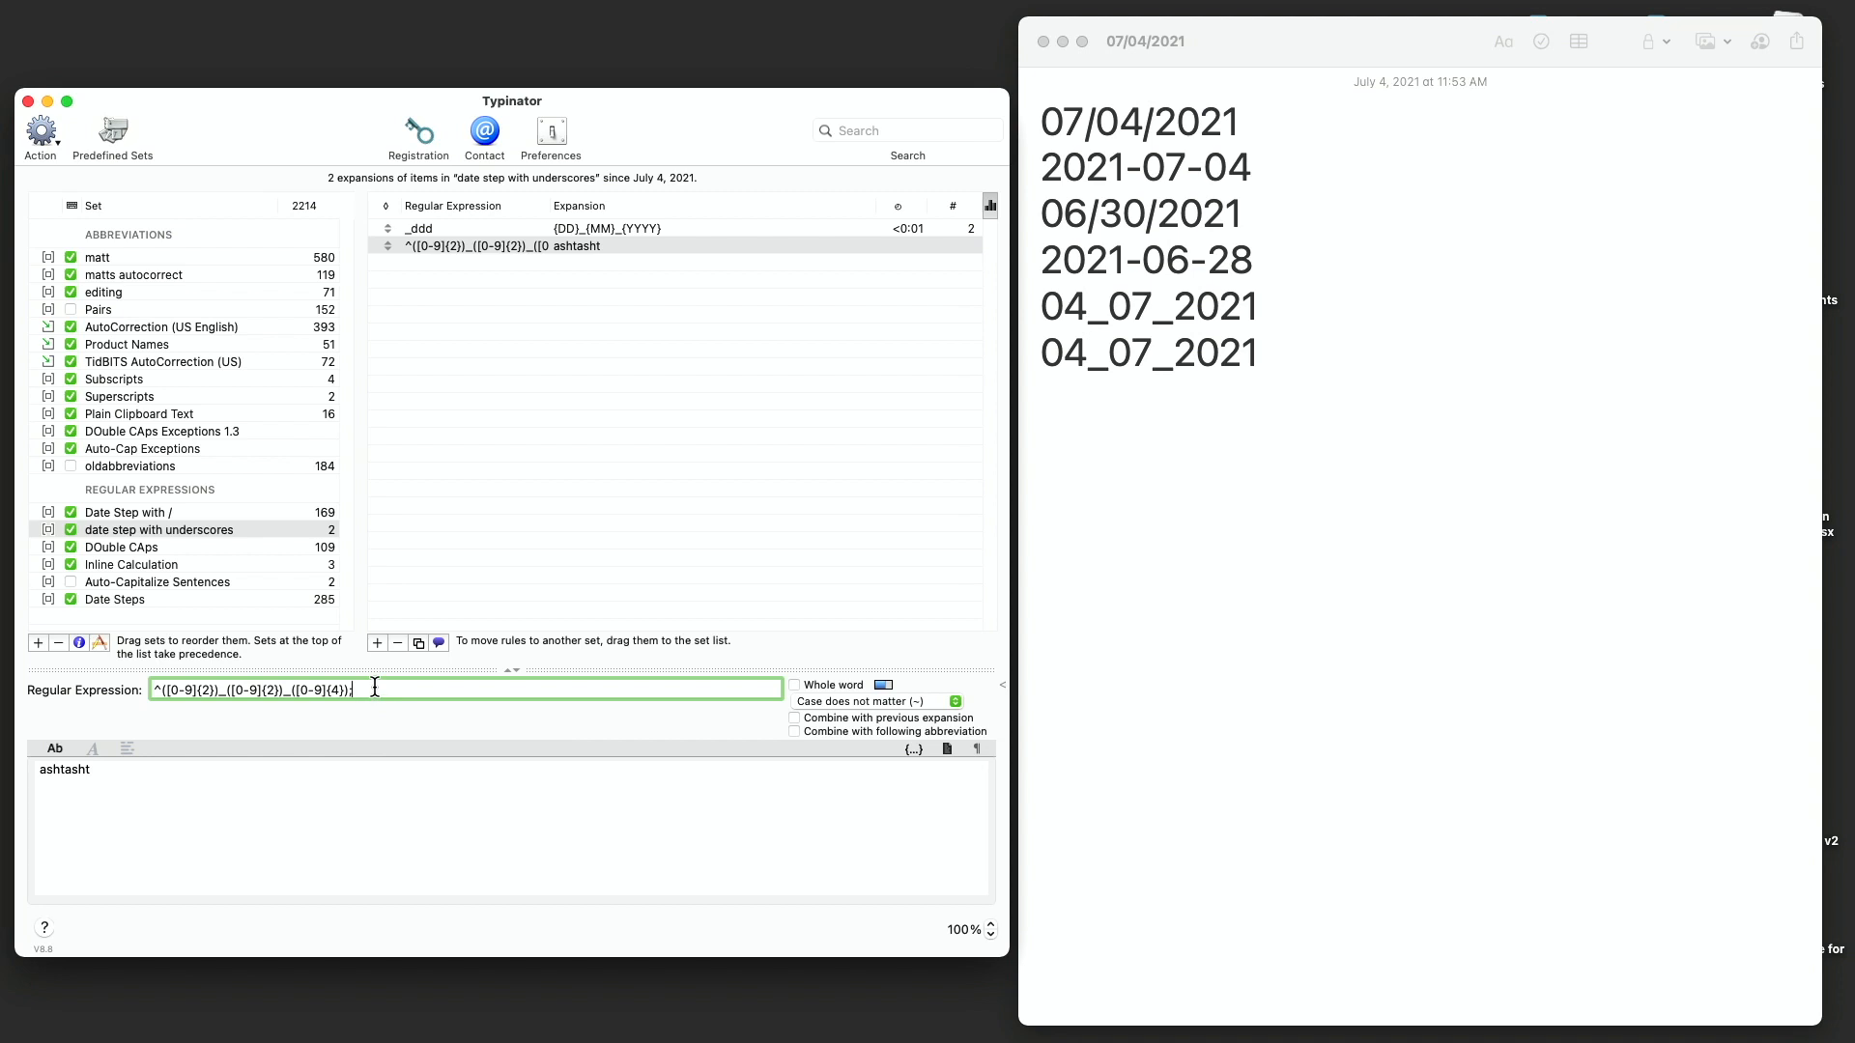
key(BackSpace)
- Retest _ddd+ in the note and clear the note's last line
click(1162, 508)
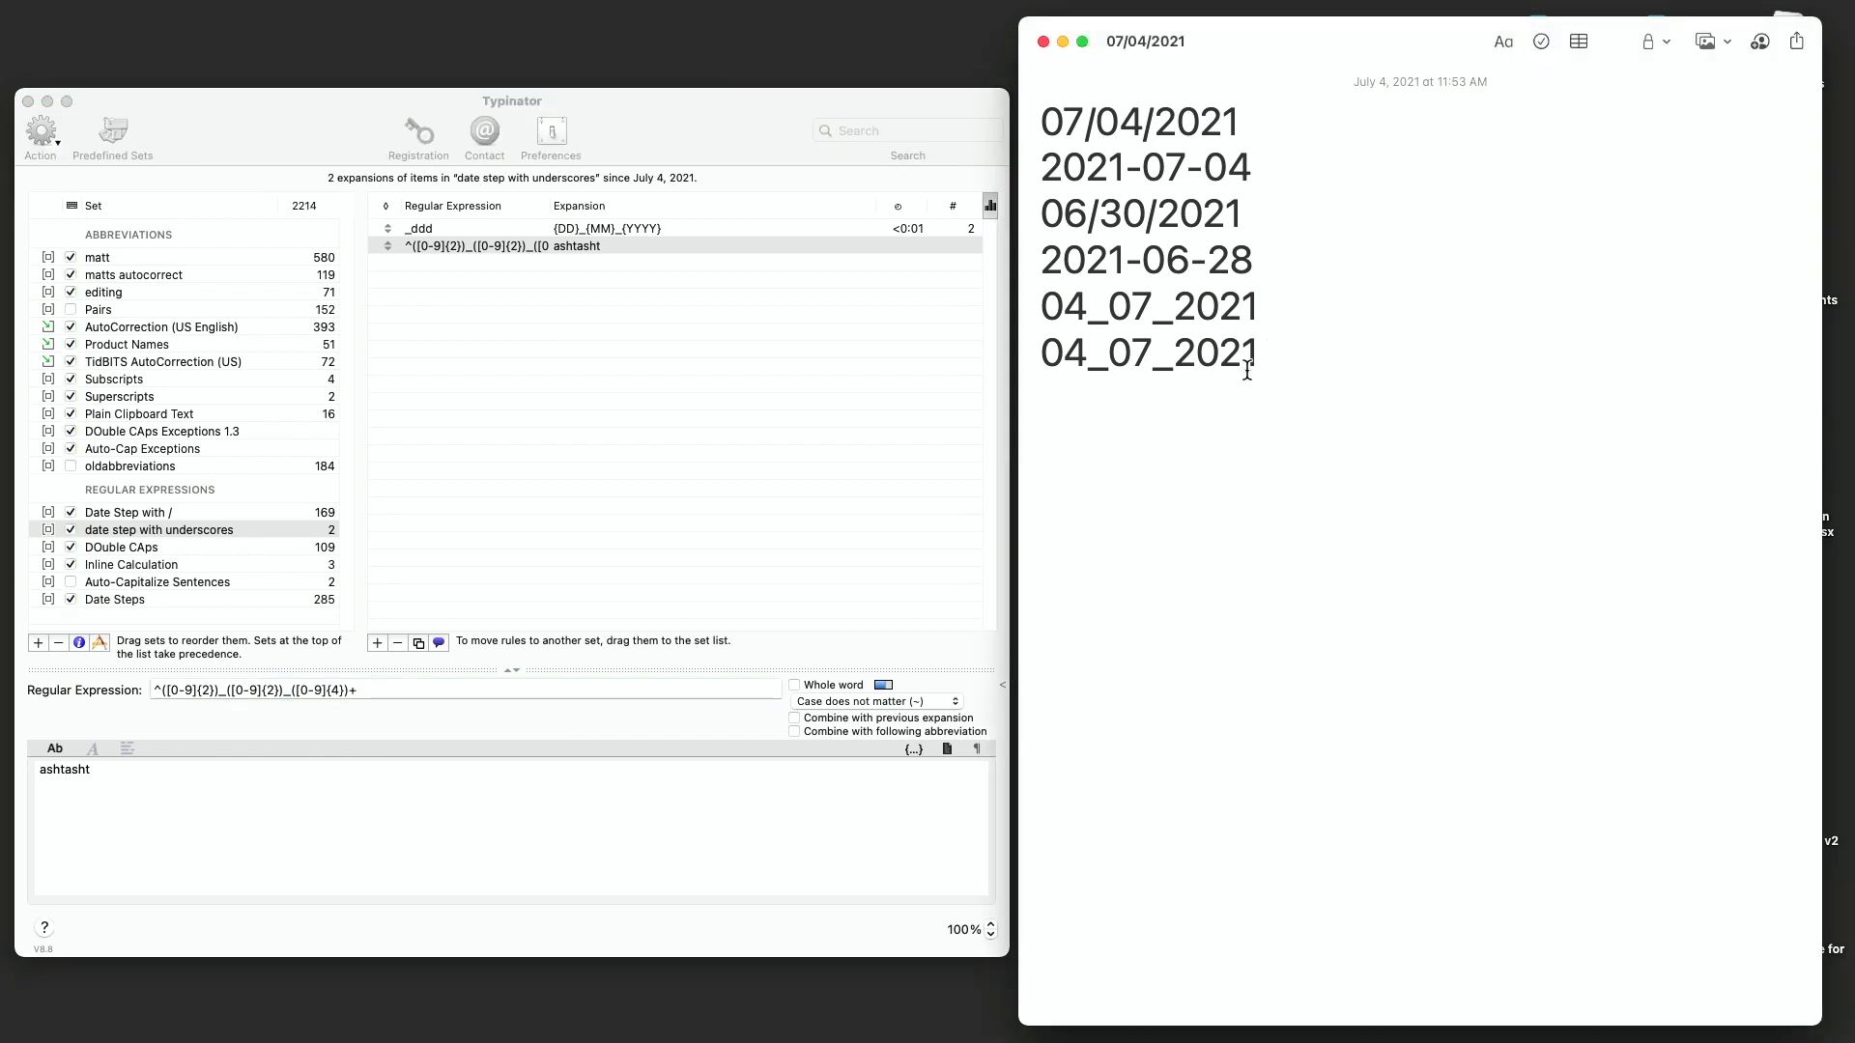
text(+)
key(BackSpace)
key(super+shift+Left)
key(BackSpace)
text(_ddd+)
key(BackSpace)
key(BackSpace)
key(BackSpace)
key(BackSpace)
key(BackSpace)
key(BackSpace)
key(BackSpace)
key(BackSpace)
key(BackSpace)
key(BackSpace)
key(BackSpace)
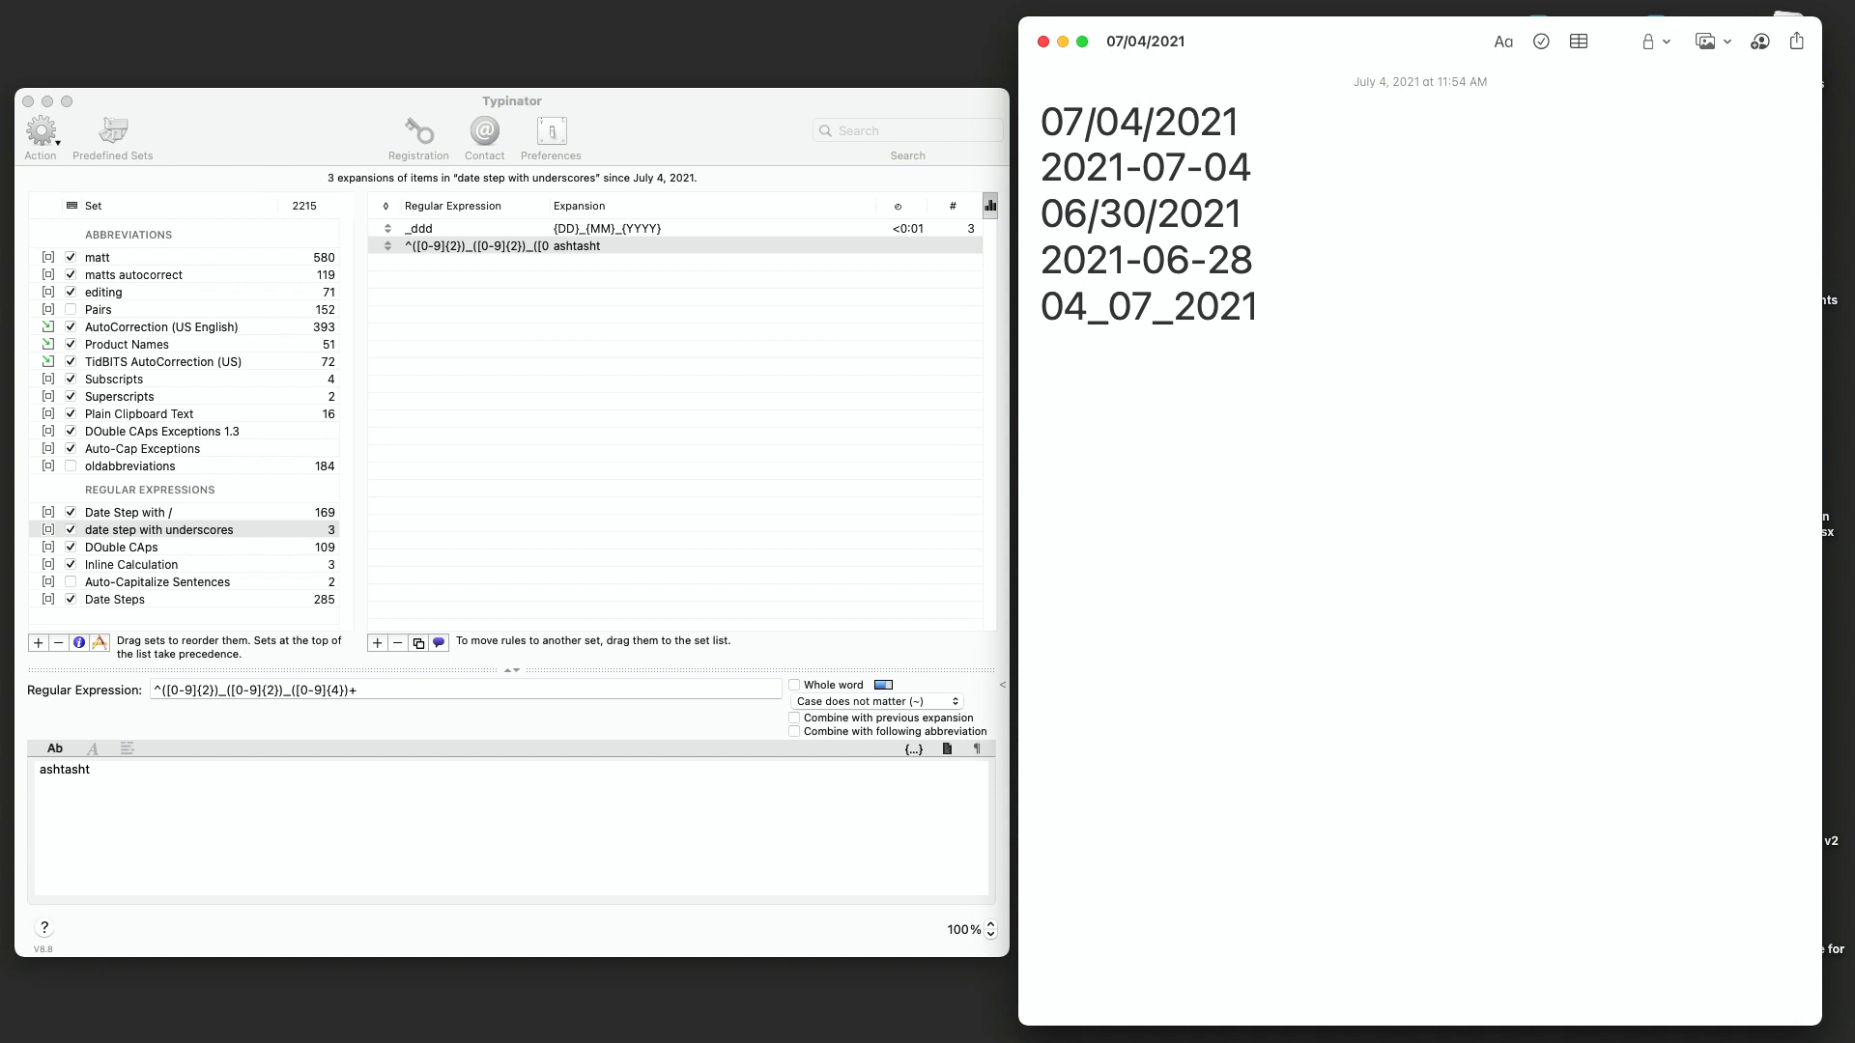
- Type the date 04_07_2021+ by hand on the note's last line to test the new rule
text(04)
text(_47)
key(BackSpace)
key(BackSpace)
text(2)
key(BackSpace)
text(07)
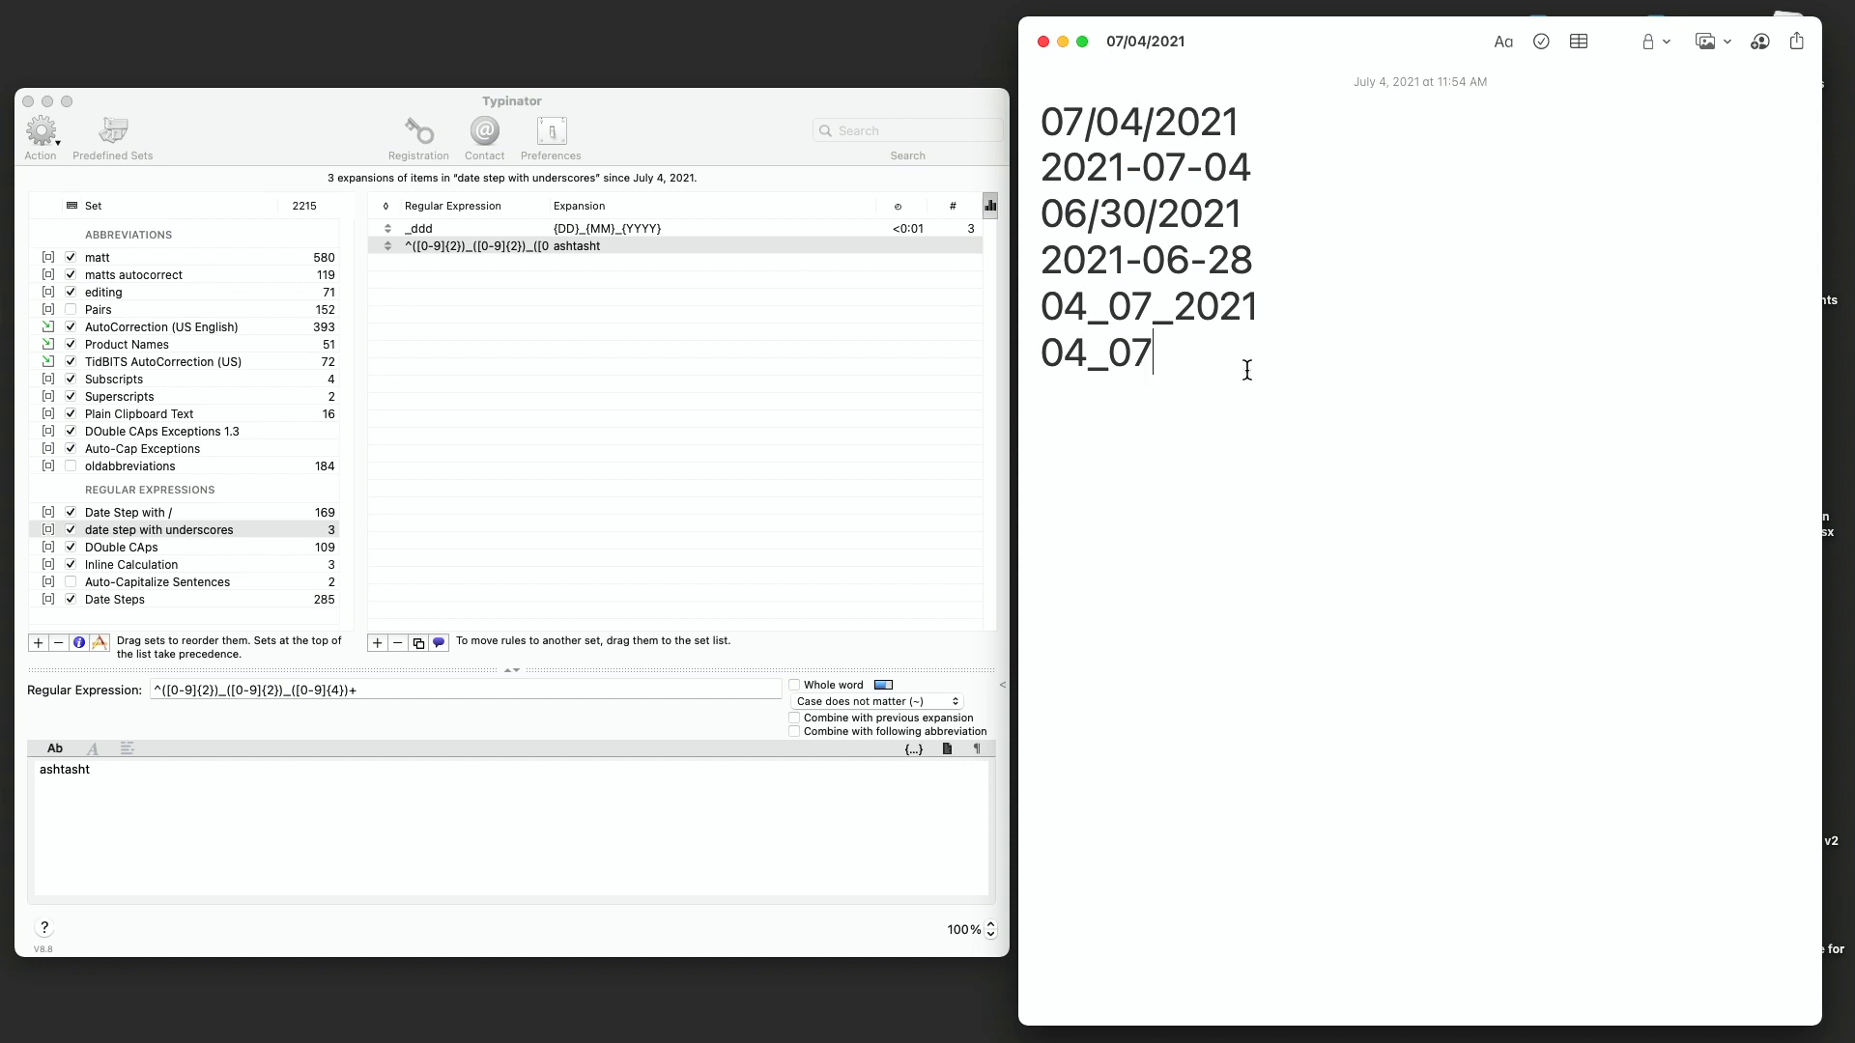
text(_2021)
text(+)
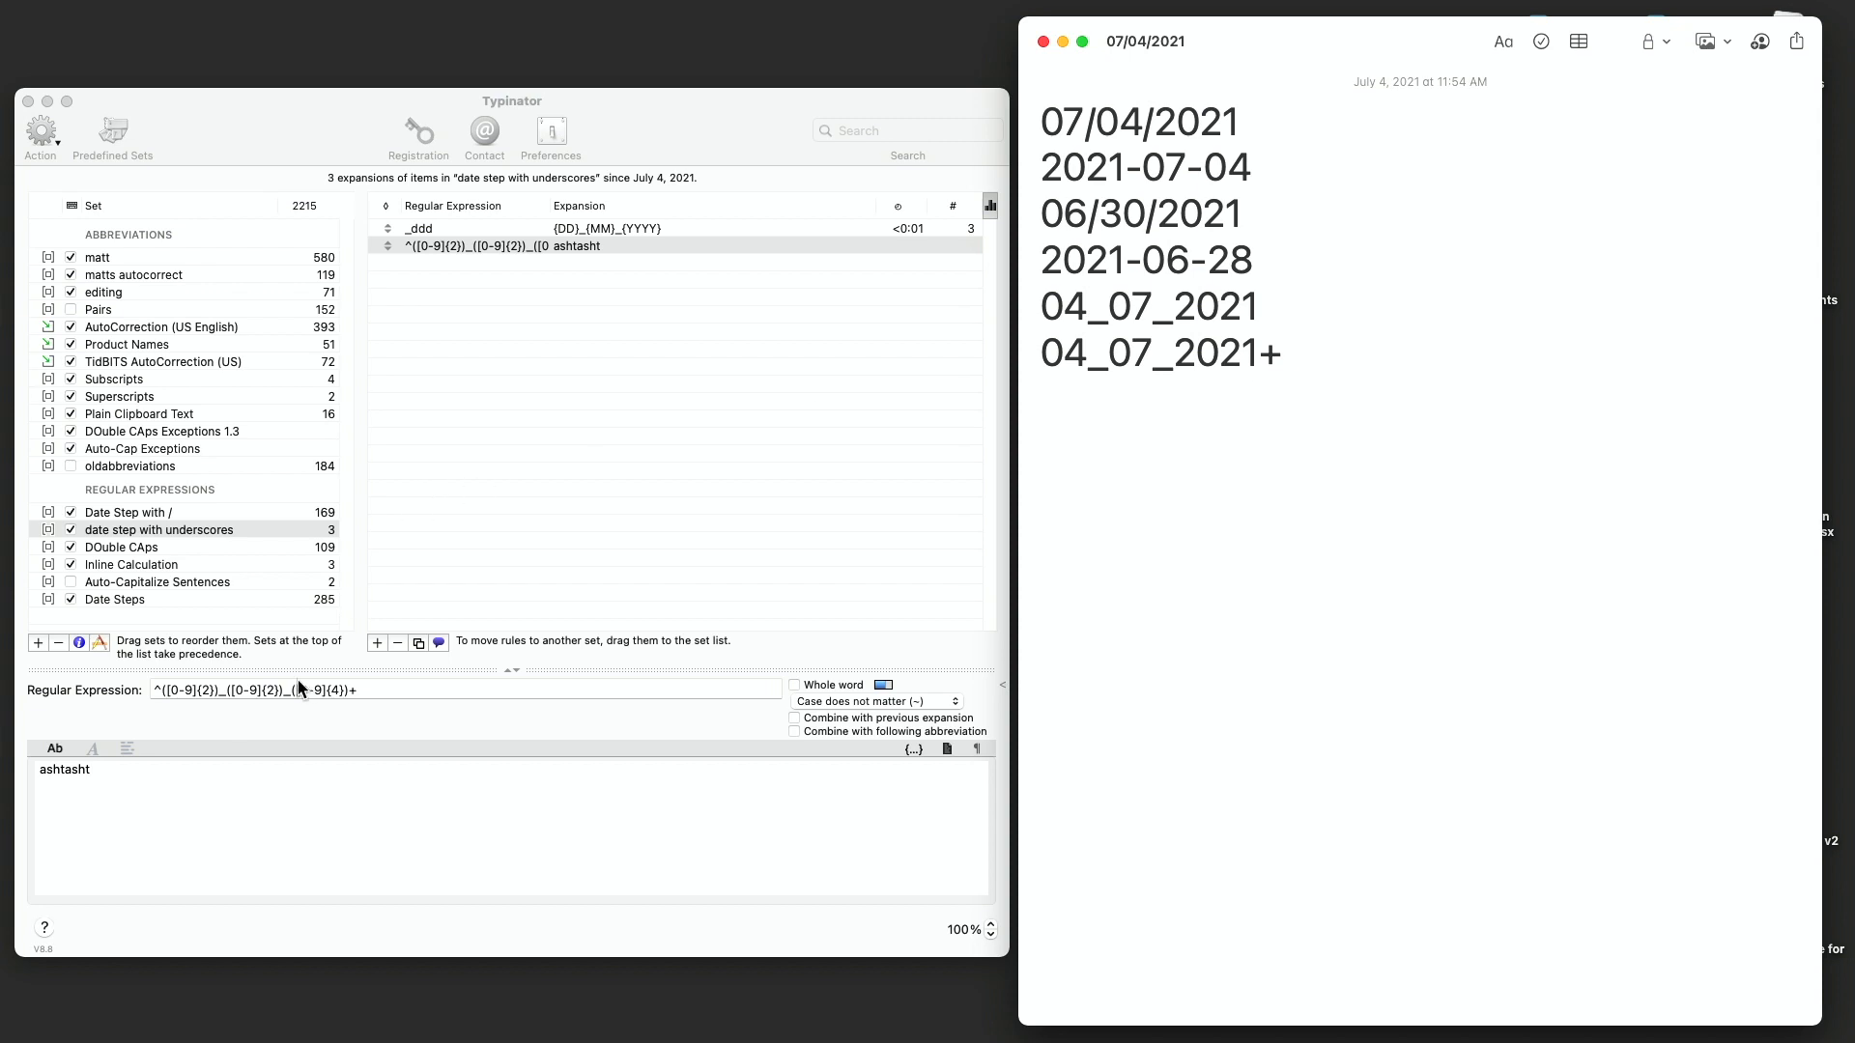
- Replace the new rule's regular expression with DD_MM_YYYY
click(368, 689)
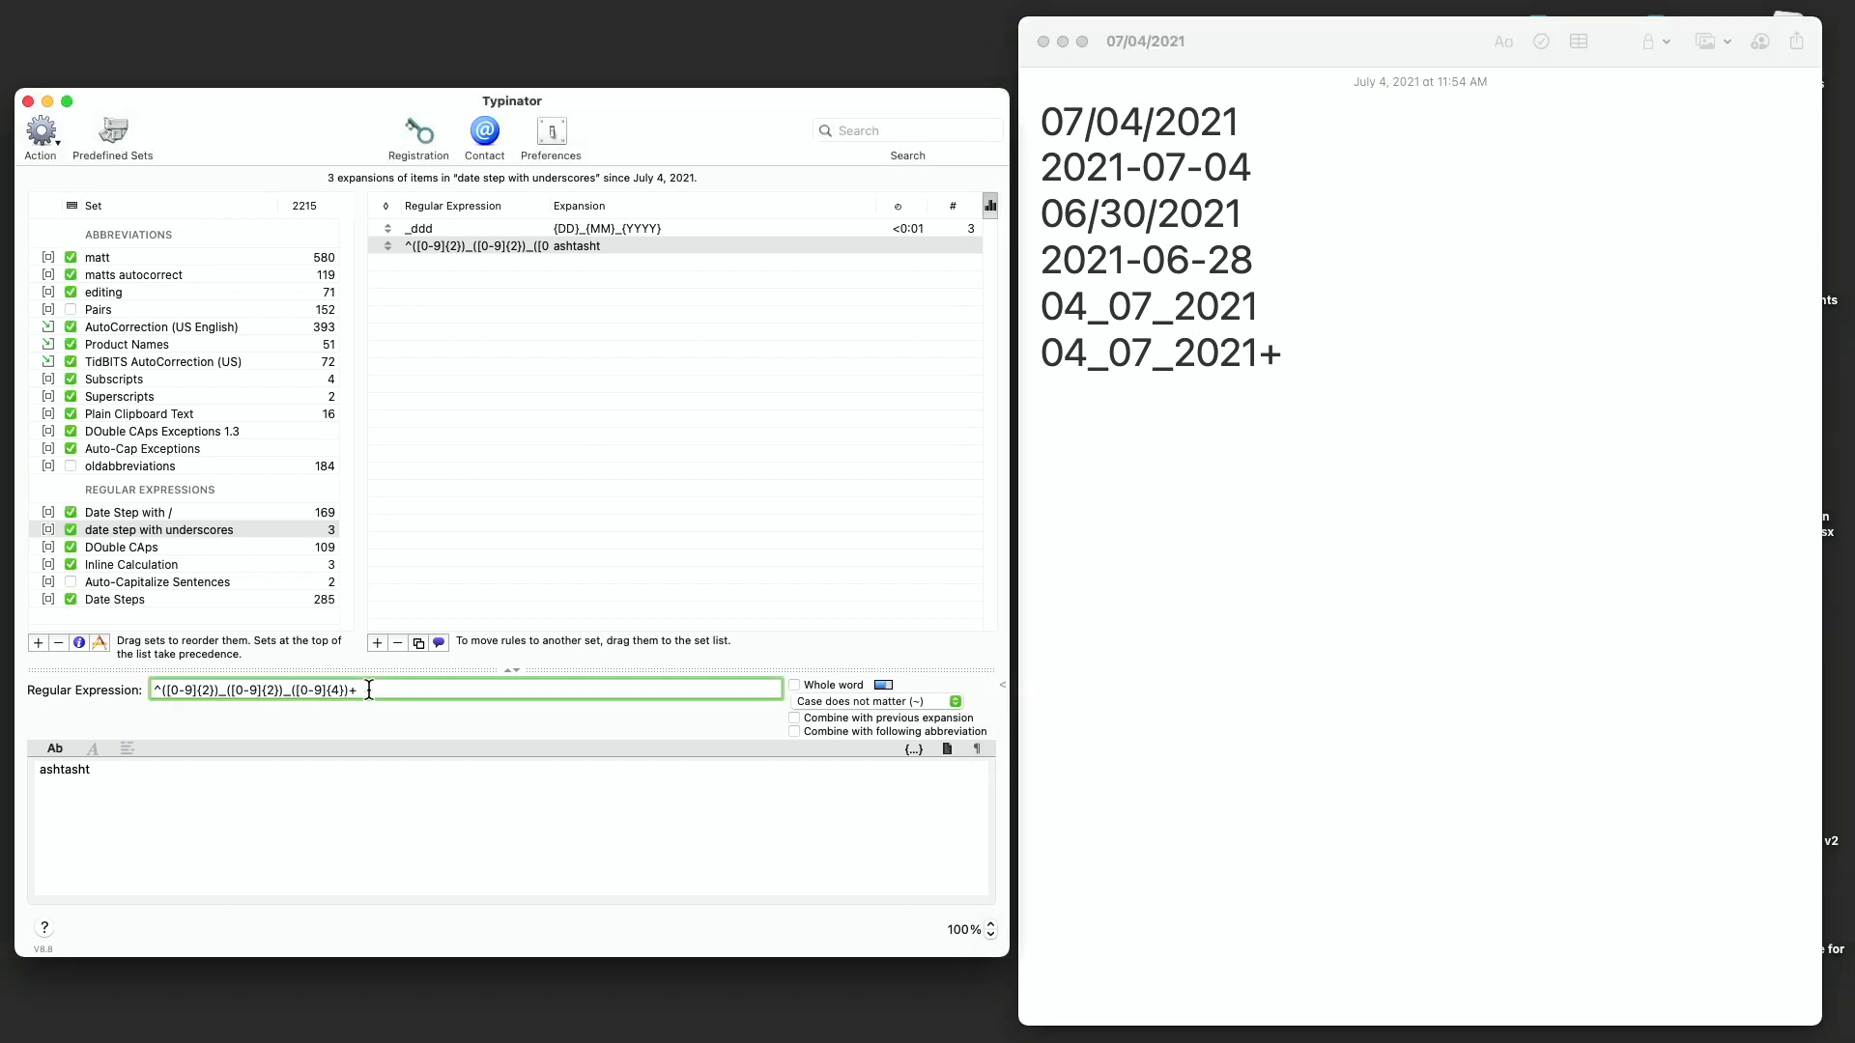
drag(368, 689, 133, 687)
key(BackSpace)
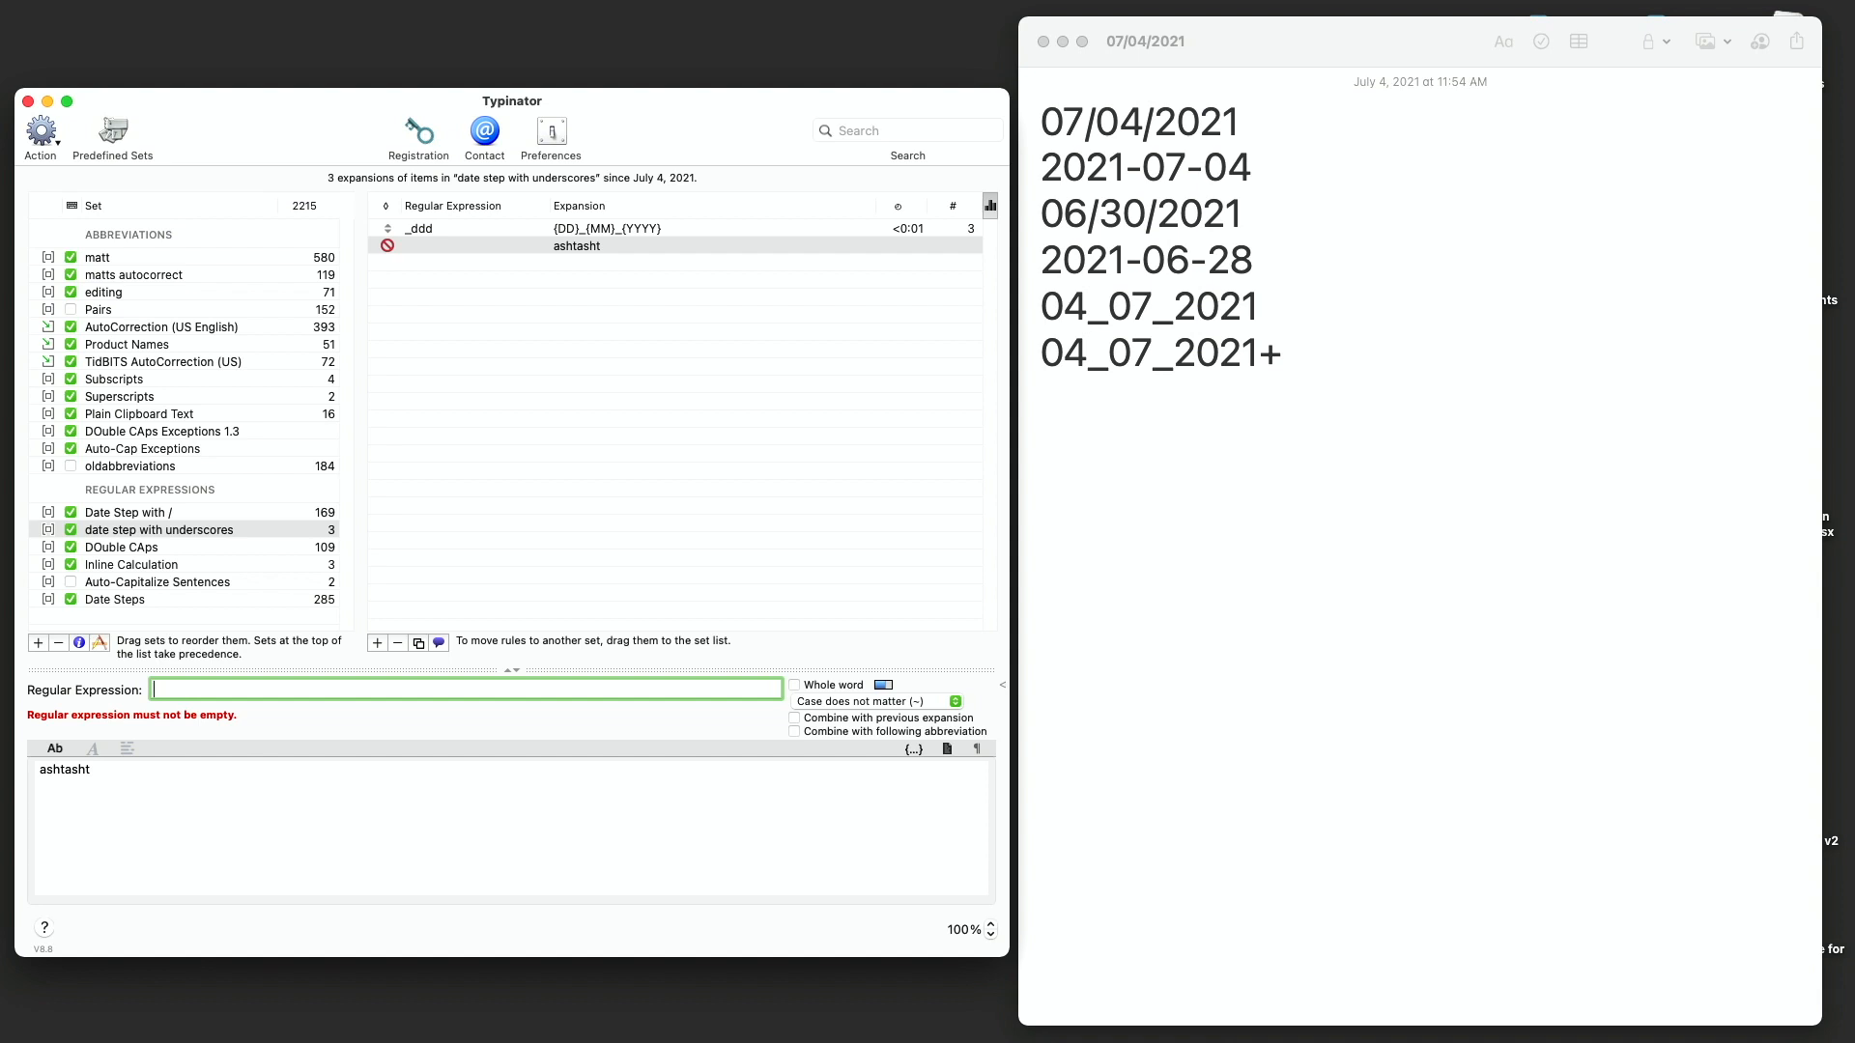
text(DD_MM_)
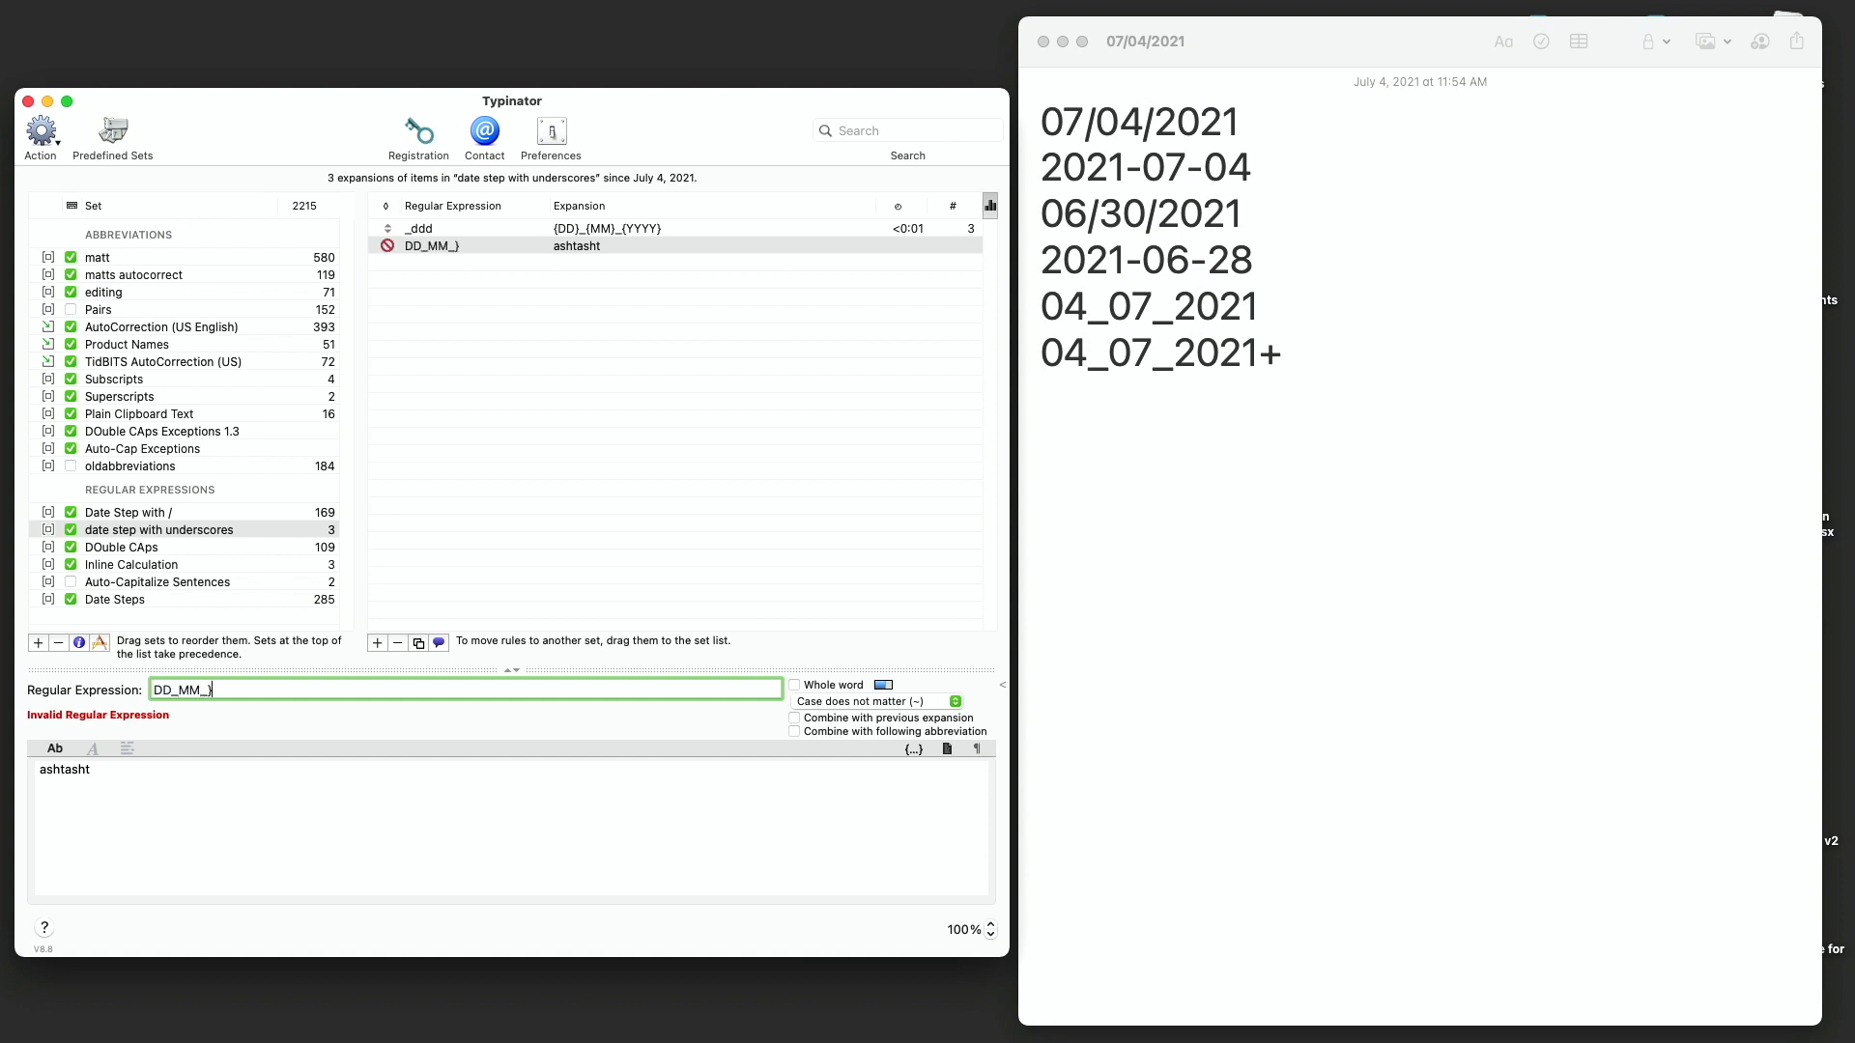
text(YYYY)
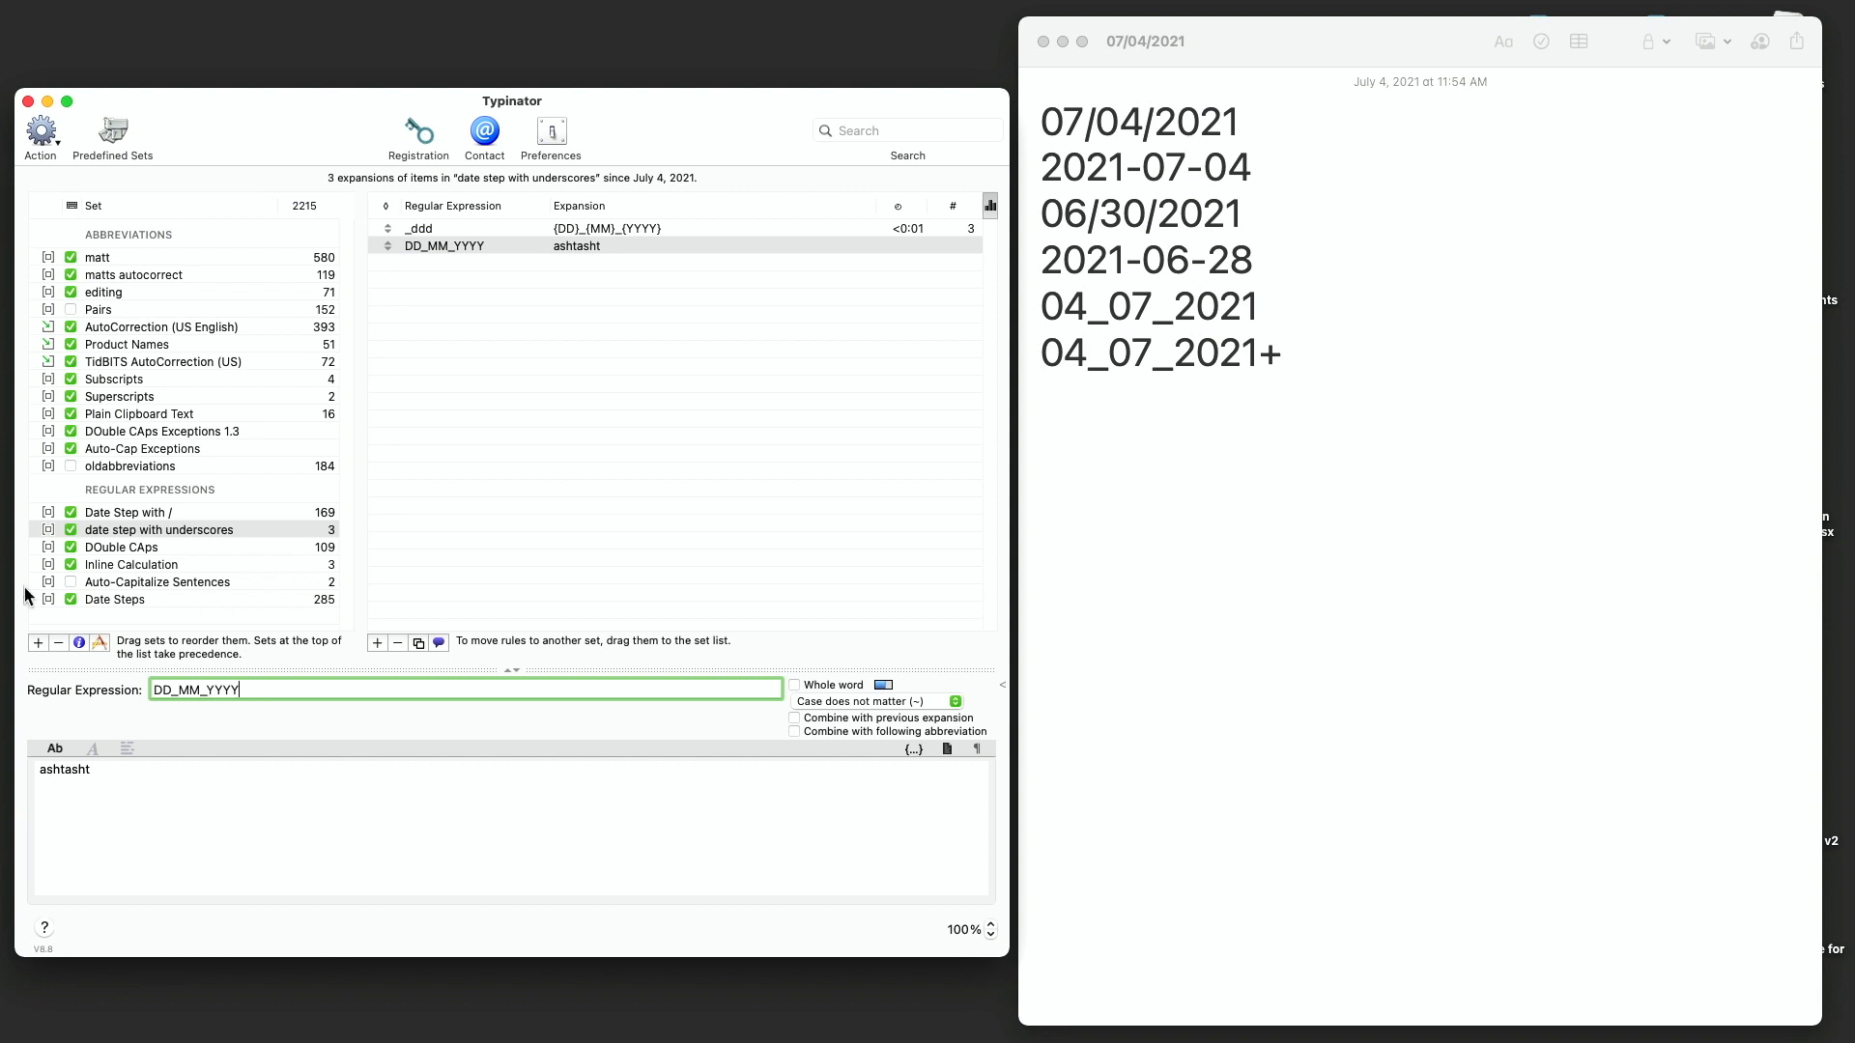
- Replace the note's last line with _ddd and a + to test the rules again
click(1219, 443)
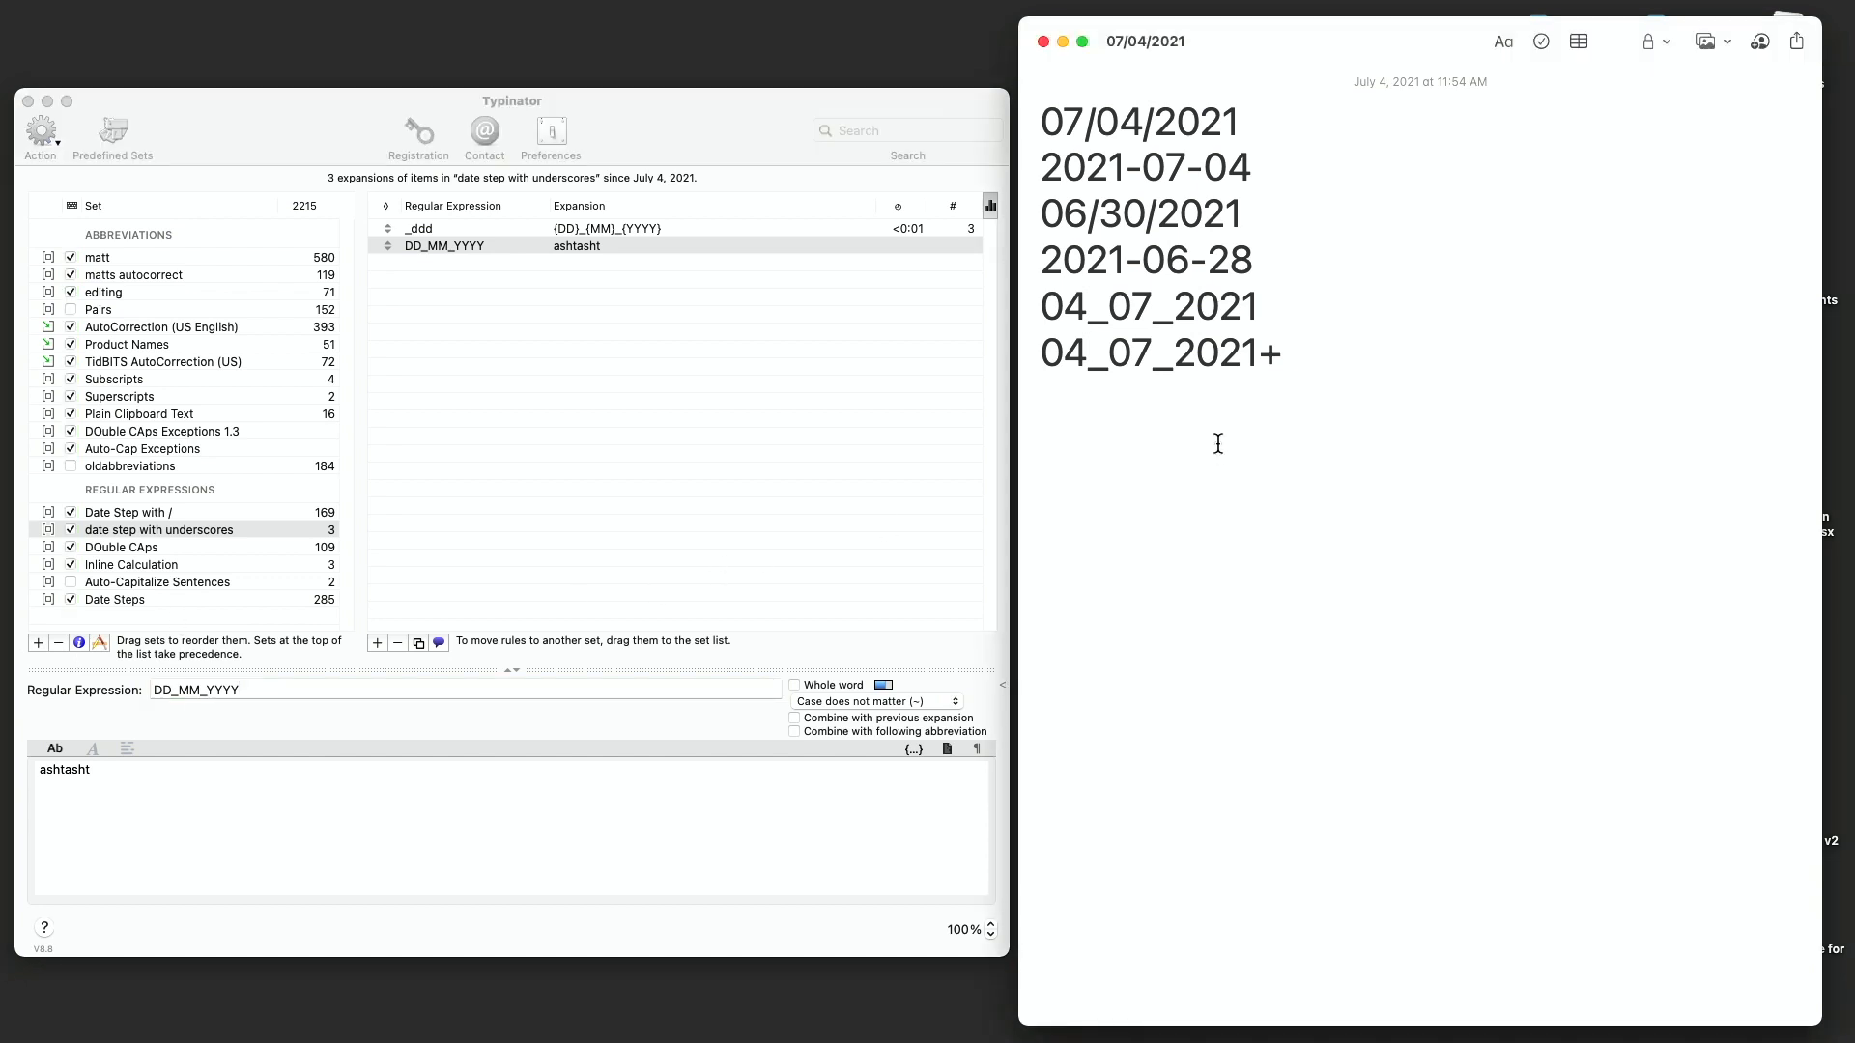
key(shift+super+Left)
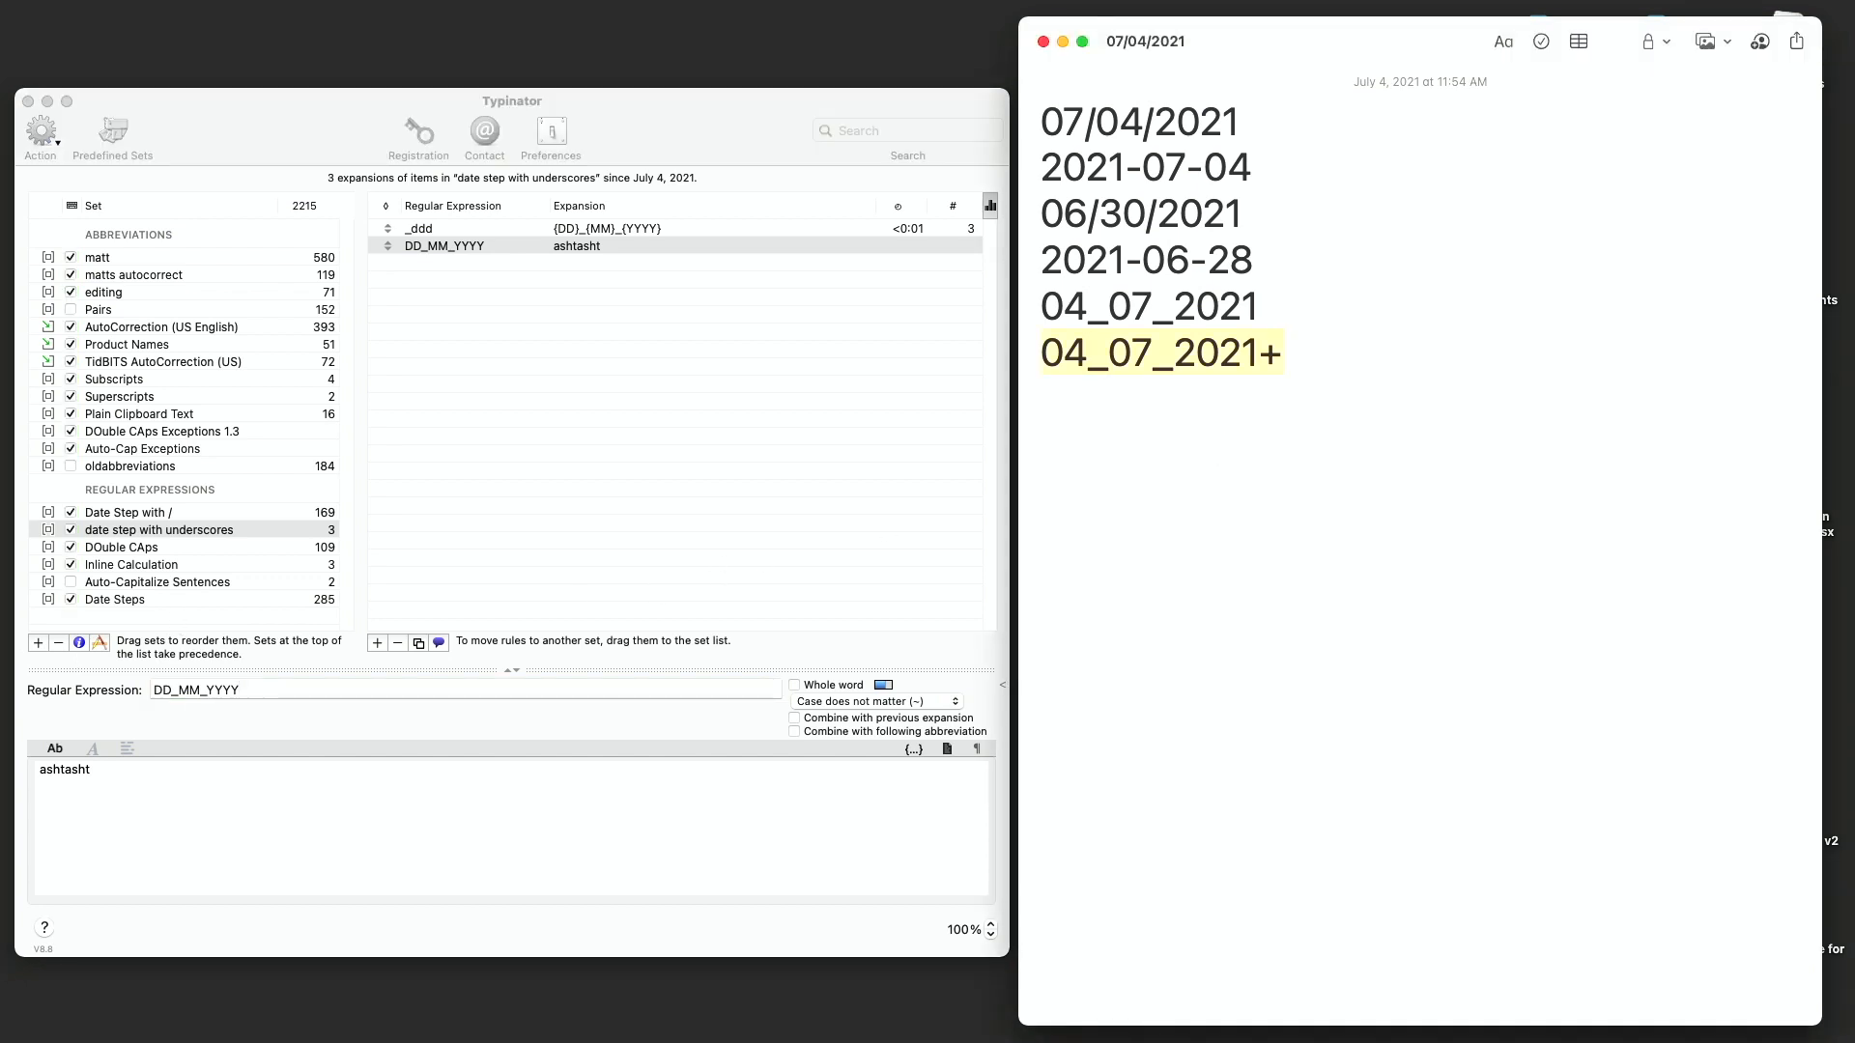
text(_dd)
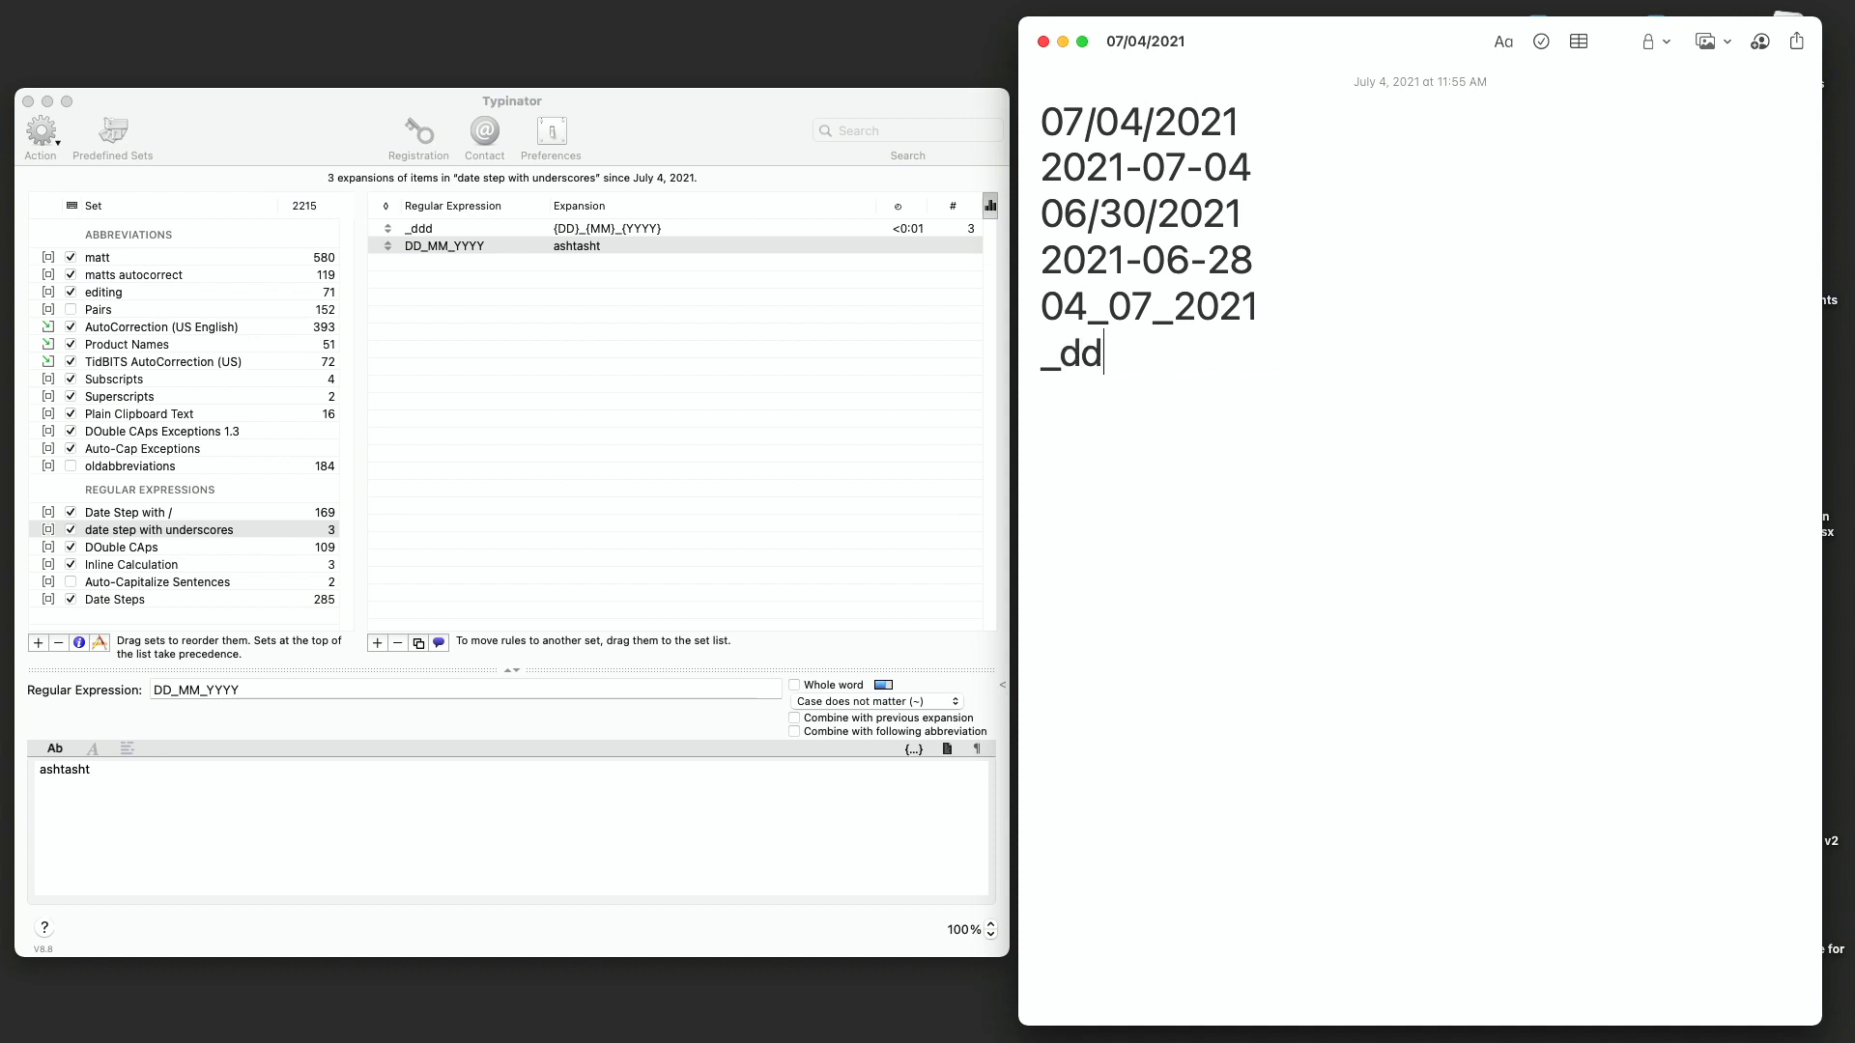
text(d+)
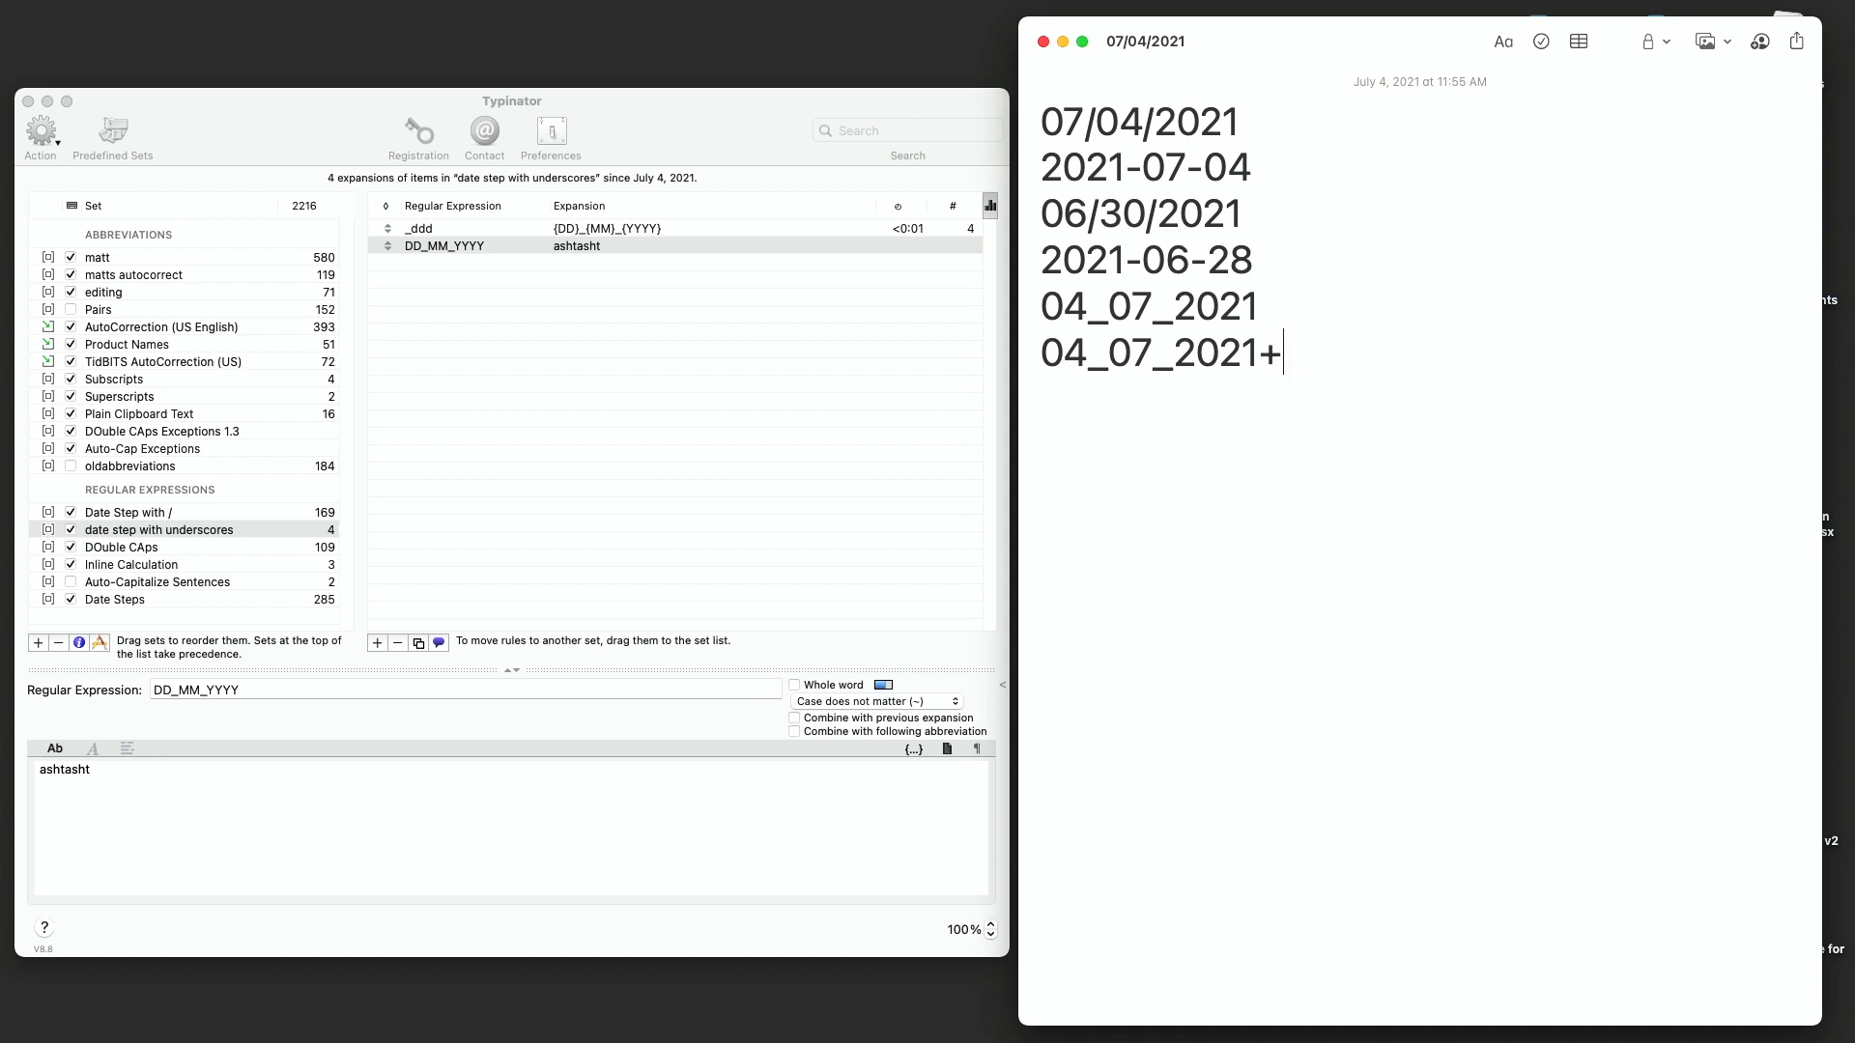
key(BackSpace)
- Append \+ to the new rule's regular expression and test by typing + after the note's date
click(426, 688)
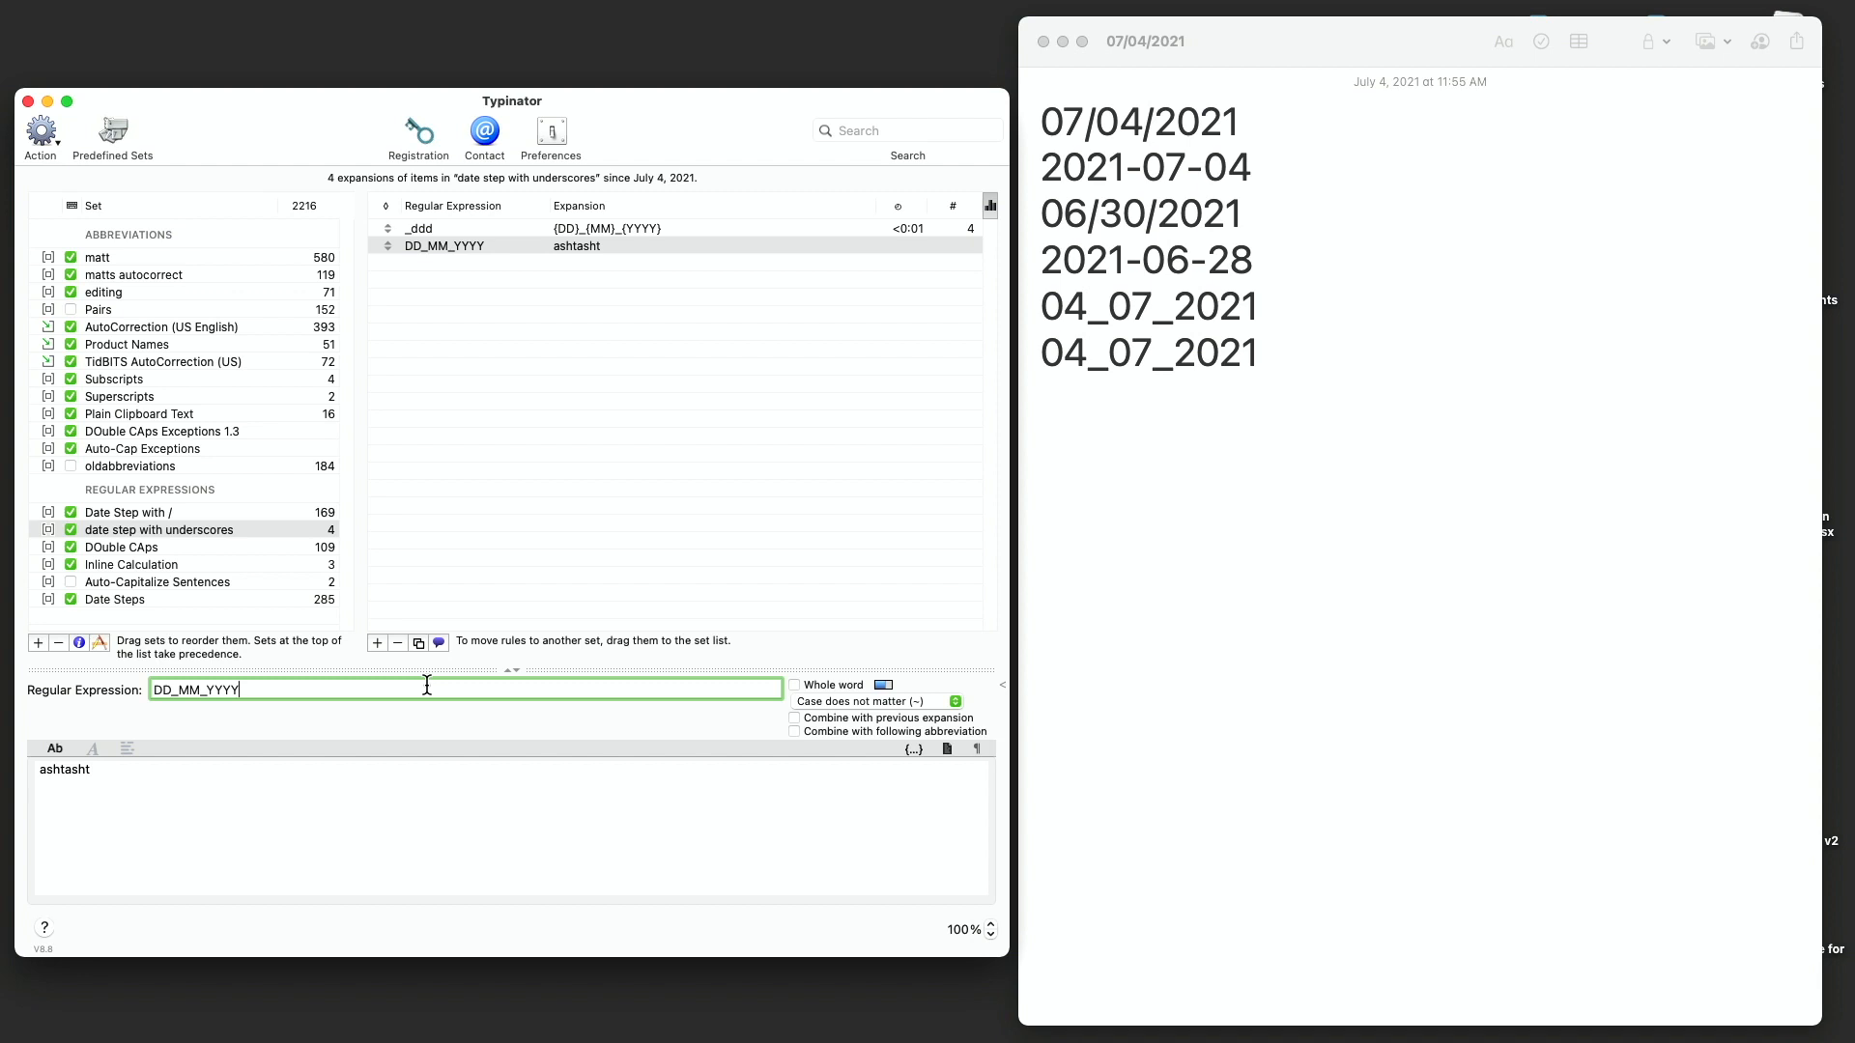
text(\+)
click(1271, 350)
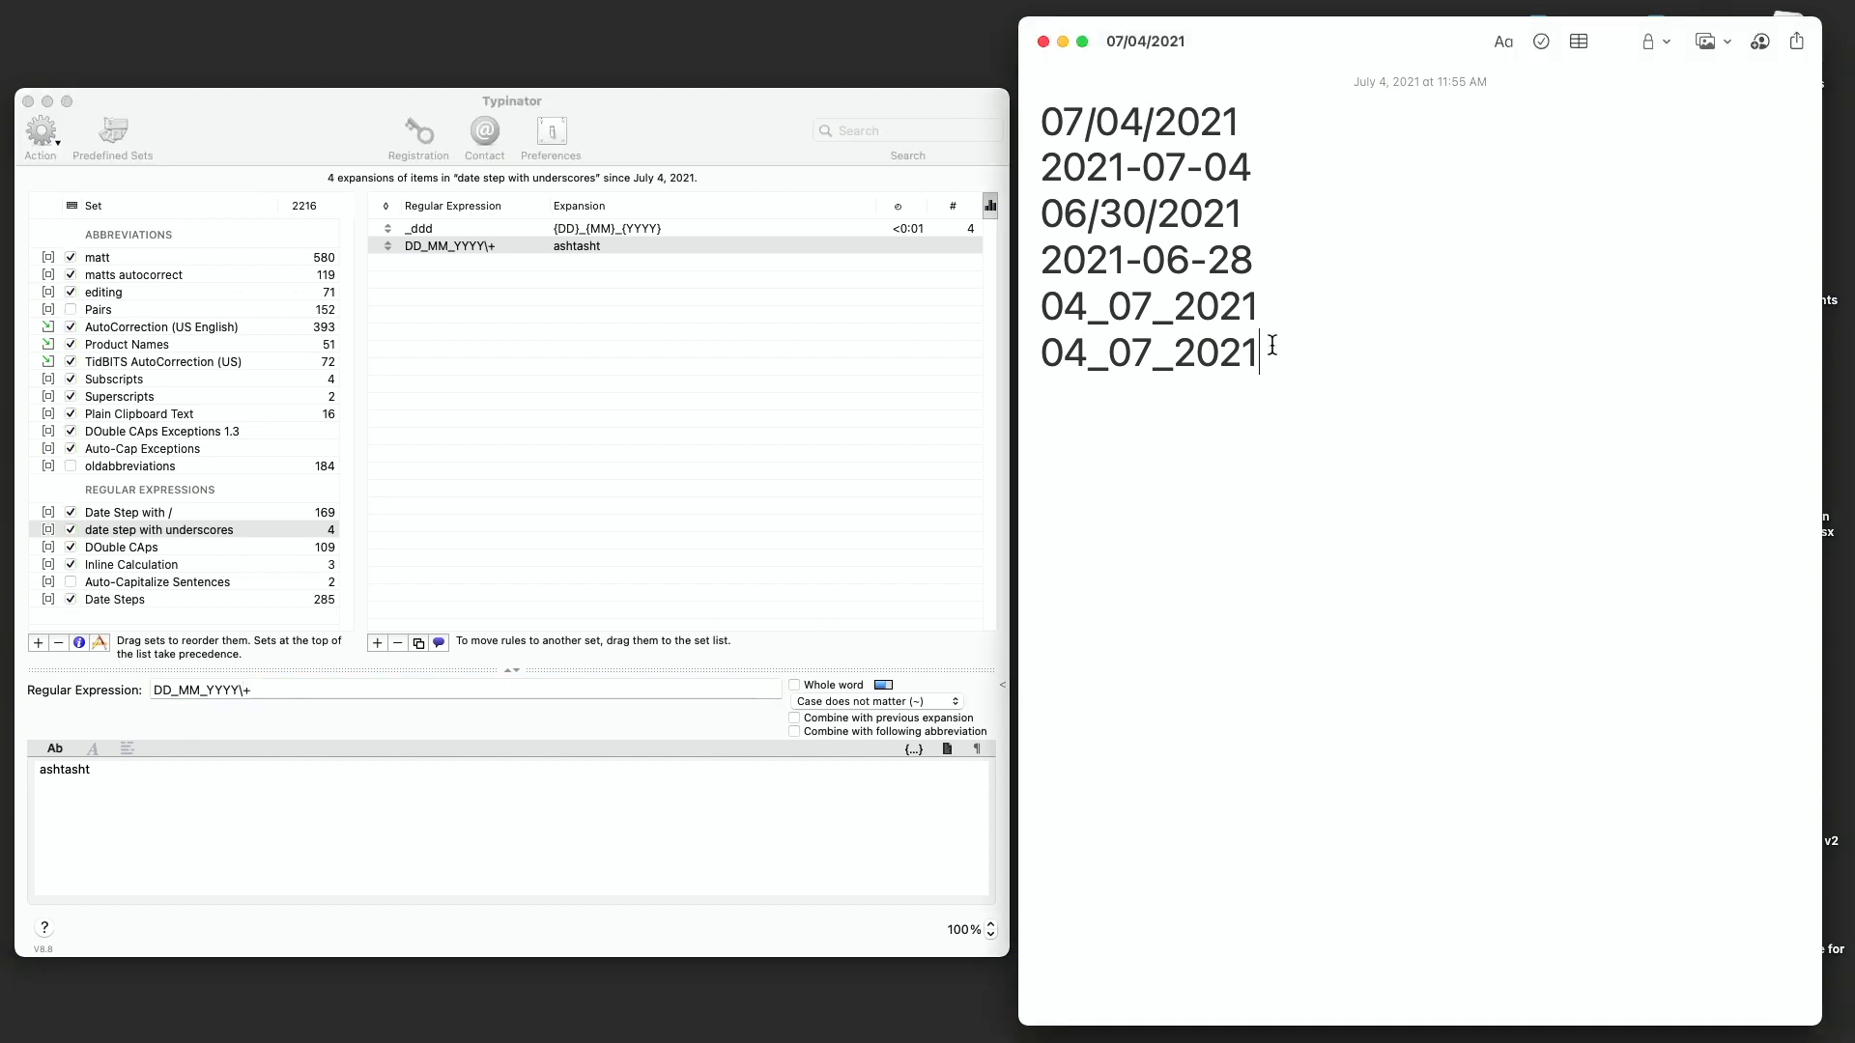
text(+)
- Paste DD_MM_YYYY=^([0-9]{2})_([0-9]{2})_([0-9]{4}); into the set's notes and confirm the set settings
click(80, 643)
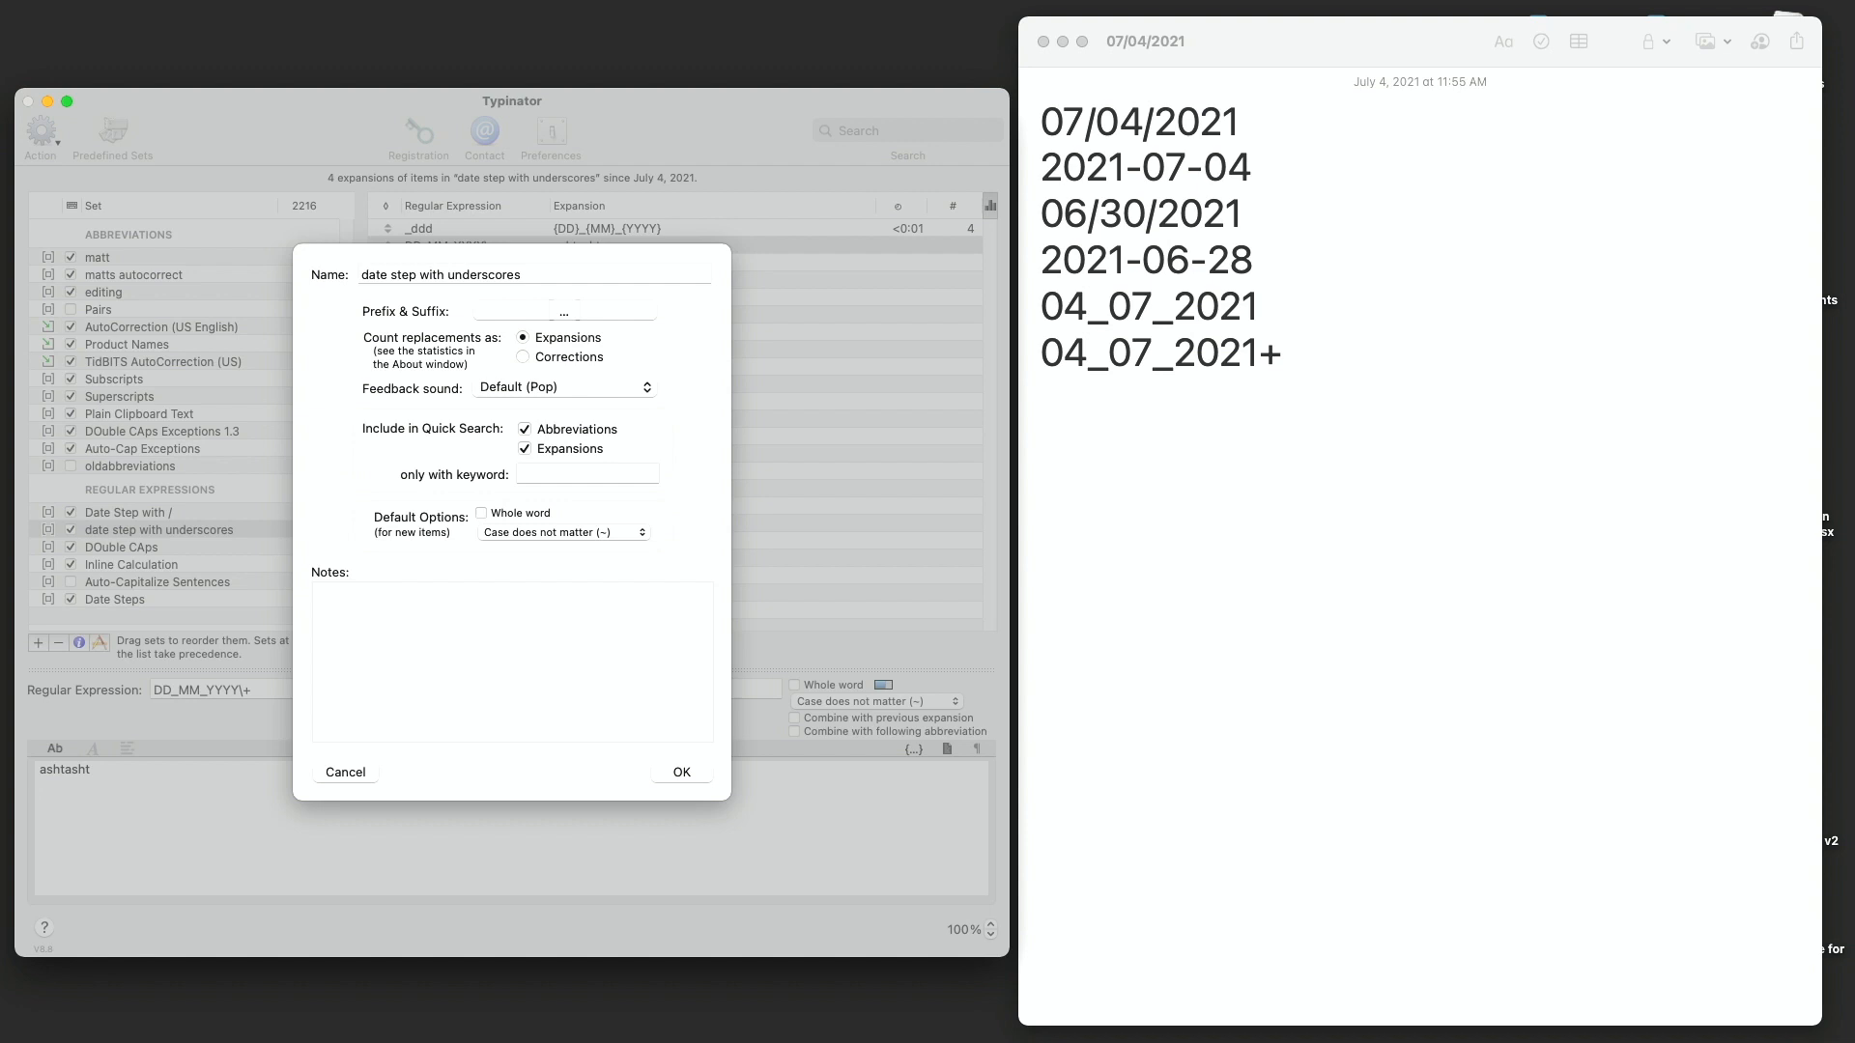
click(531, 646)
text(DD_MM_YYYY=^([0-9]{2})_([0-9]{2})_([0-9]{4});')
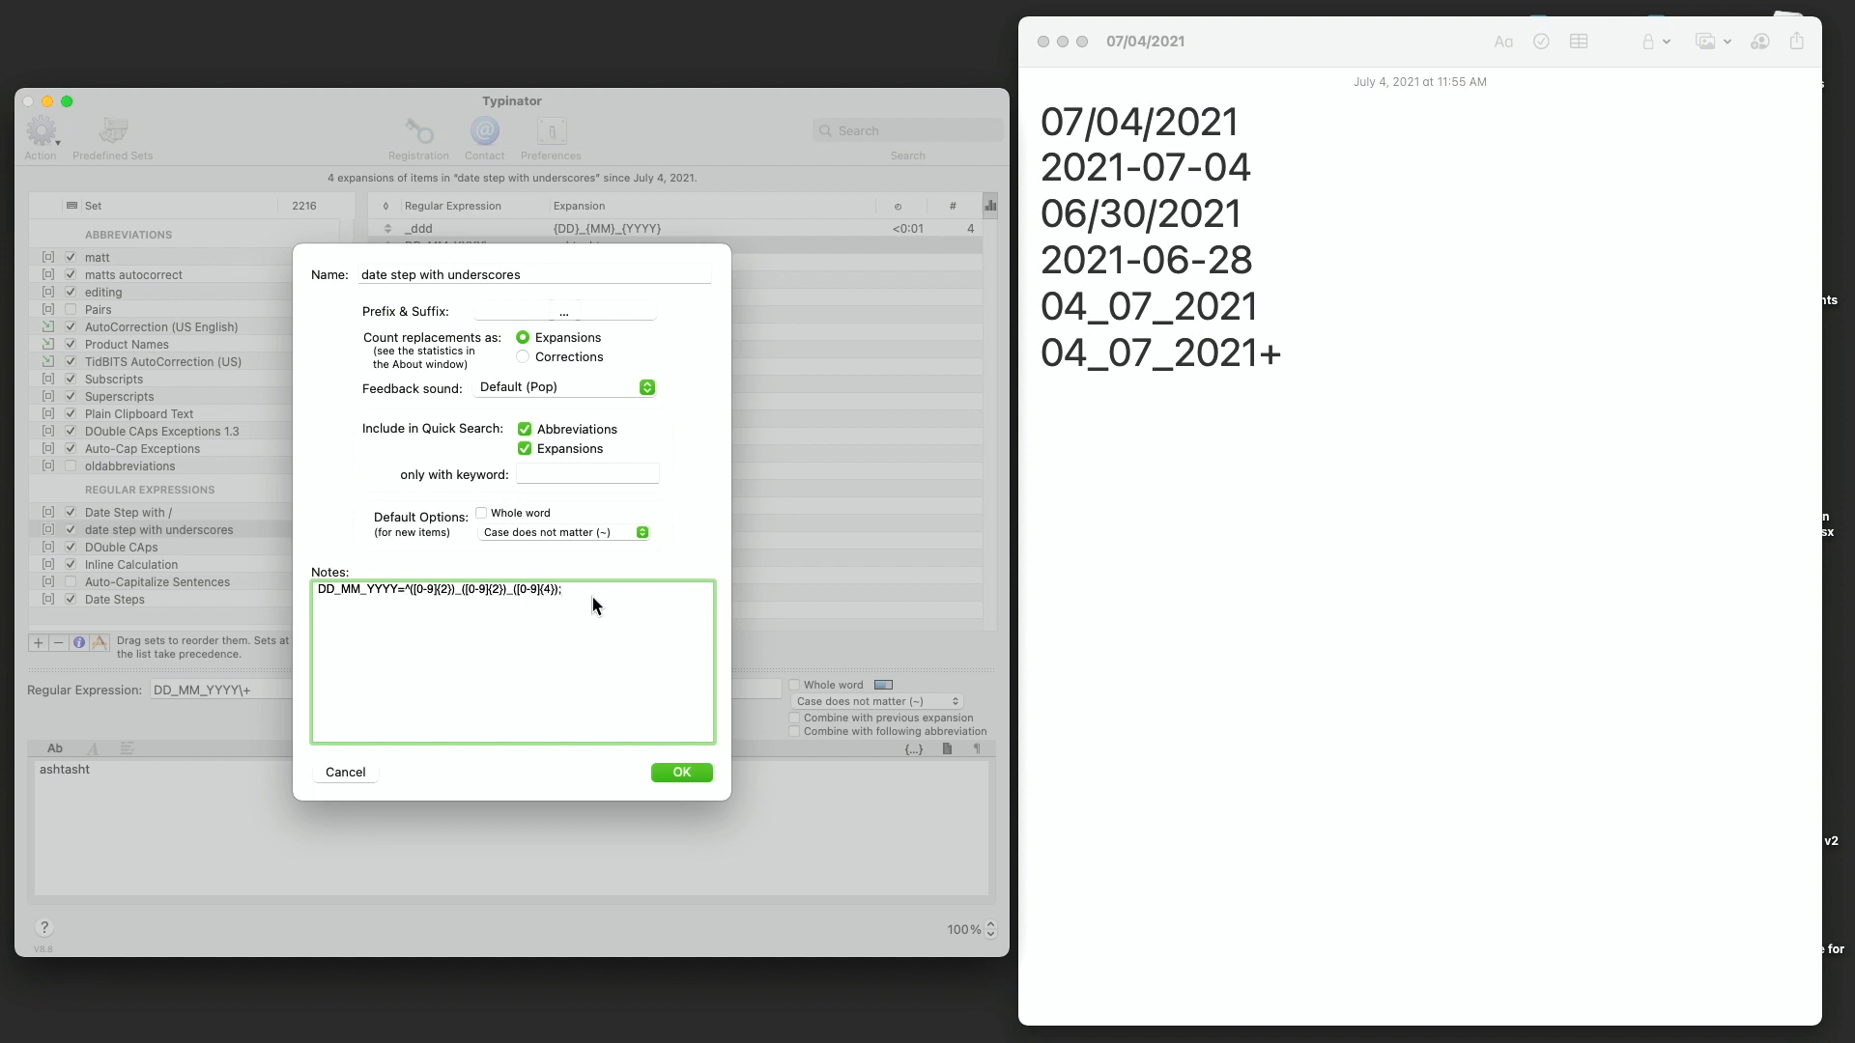
click(681, 772)
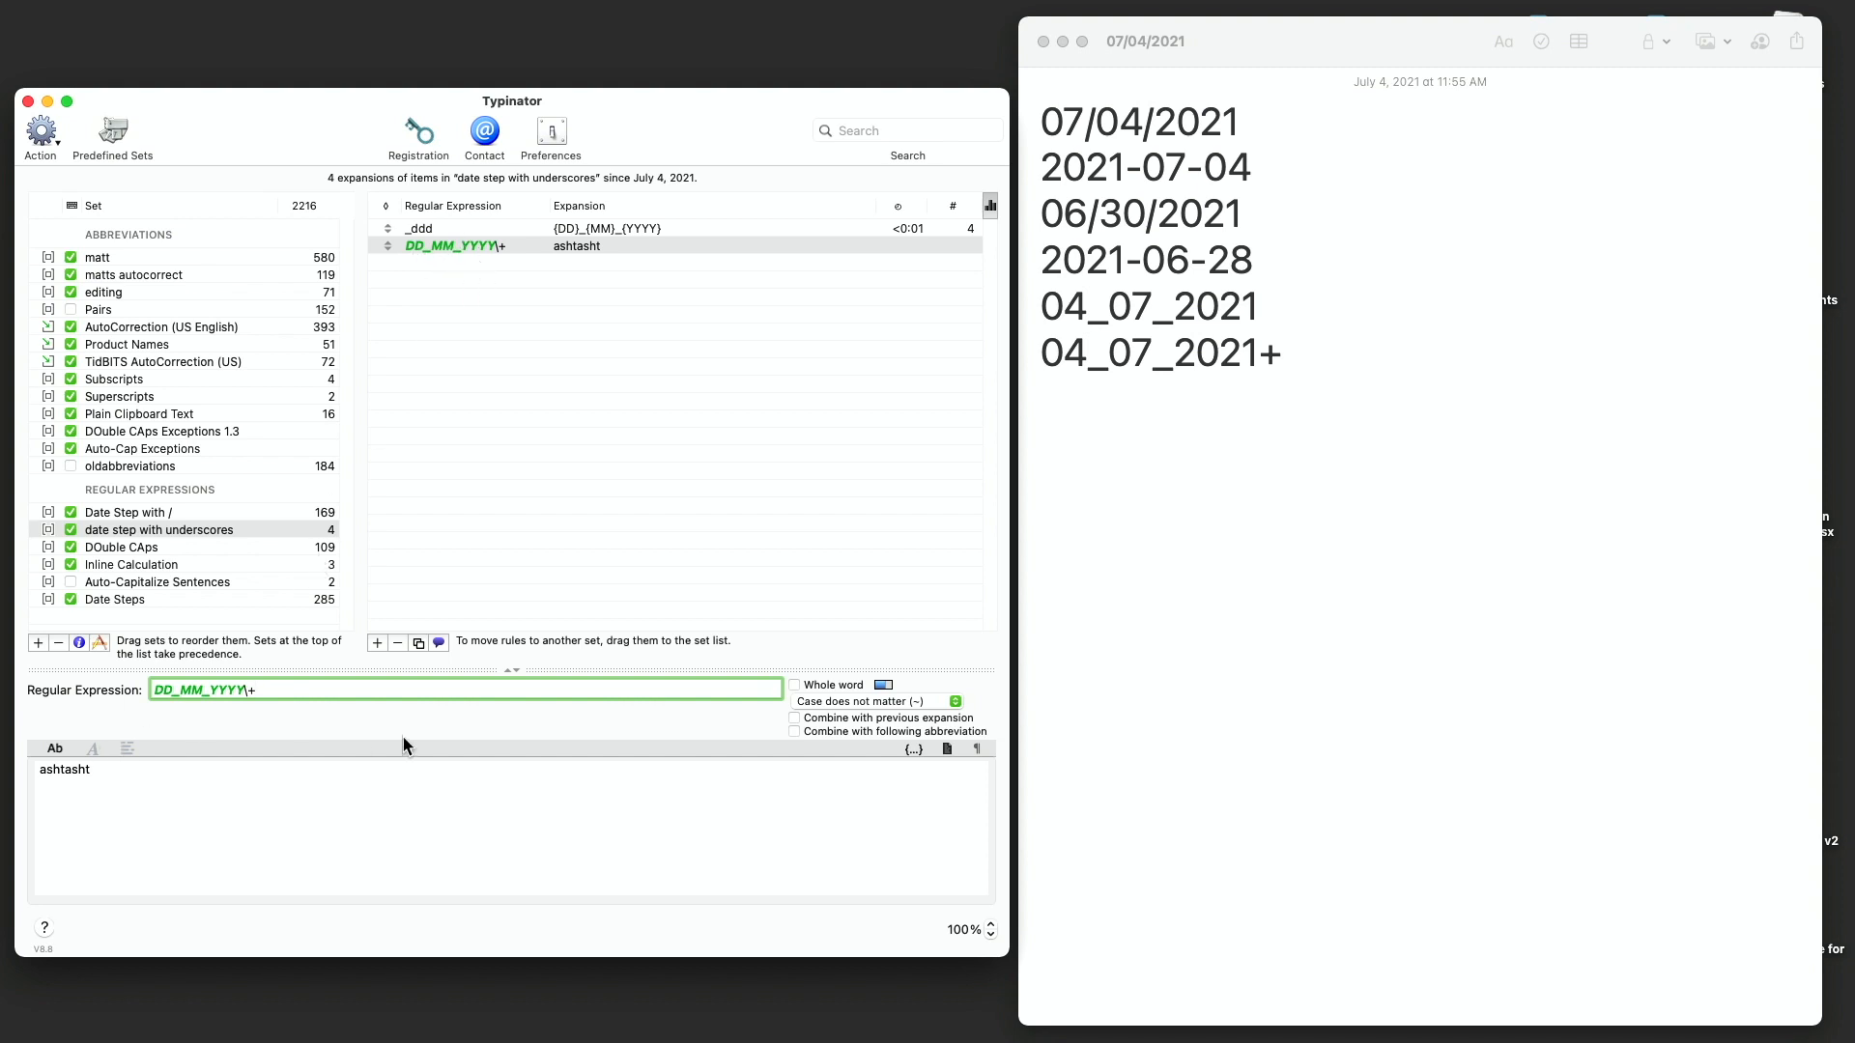
- Test _ddd++ on the note's last line, then clear that line
click(1224, 615)
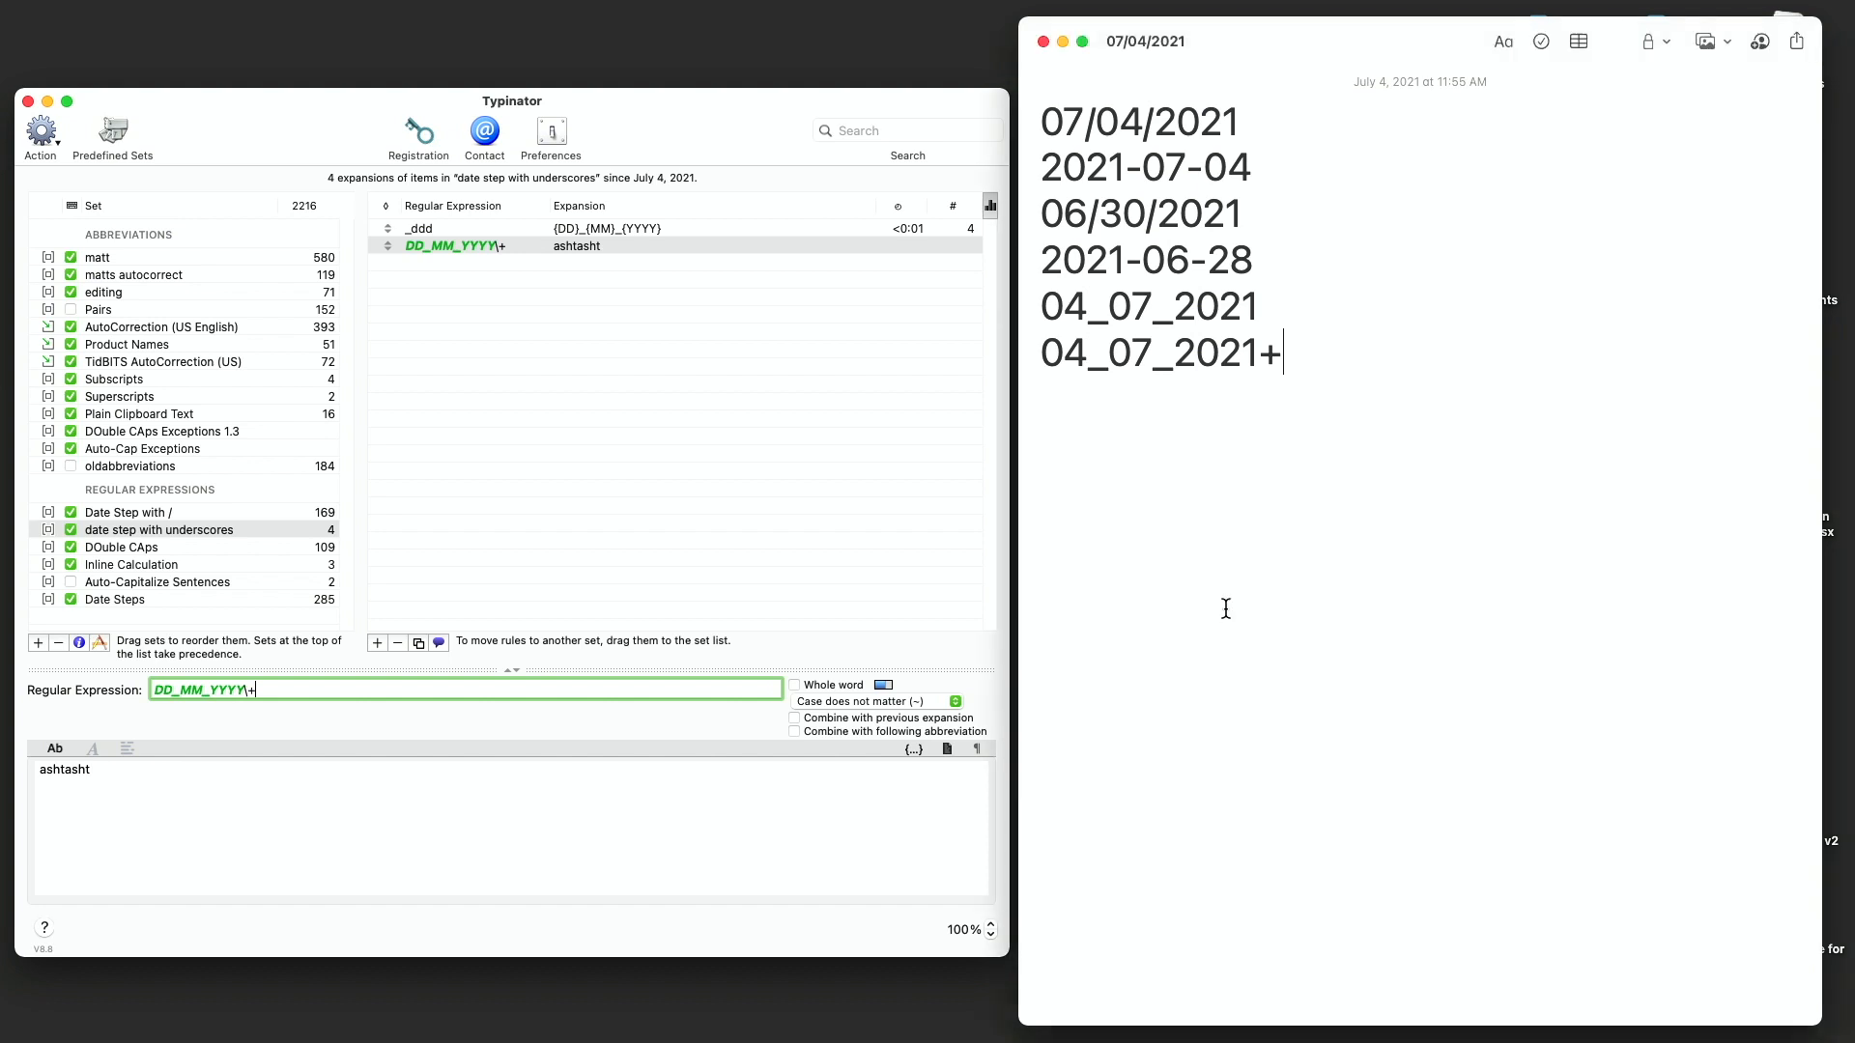
key(super+BackSpace)
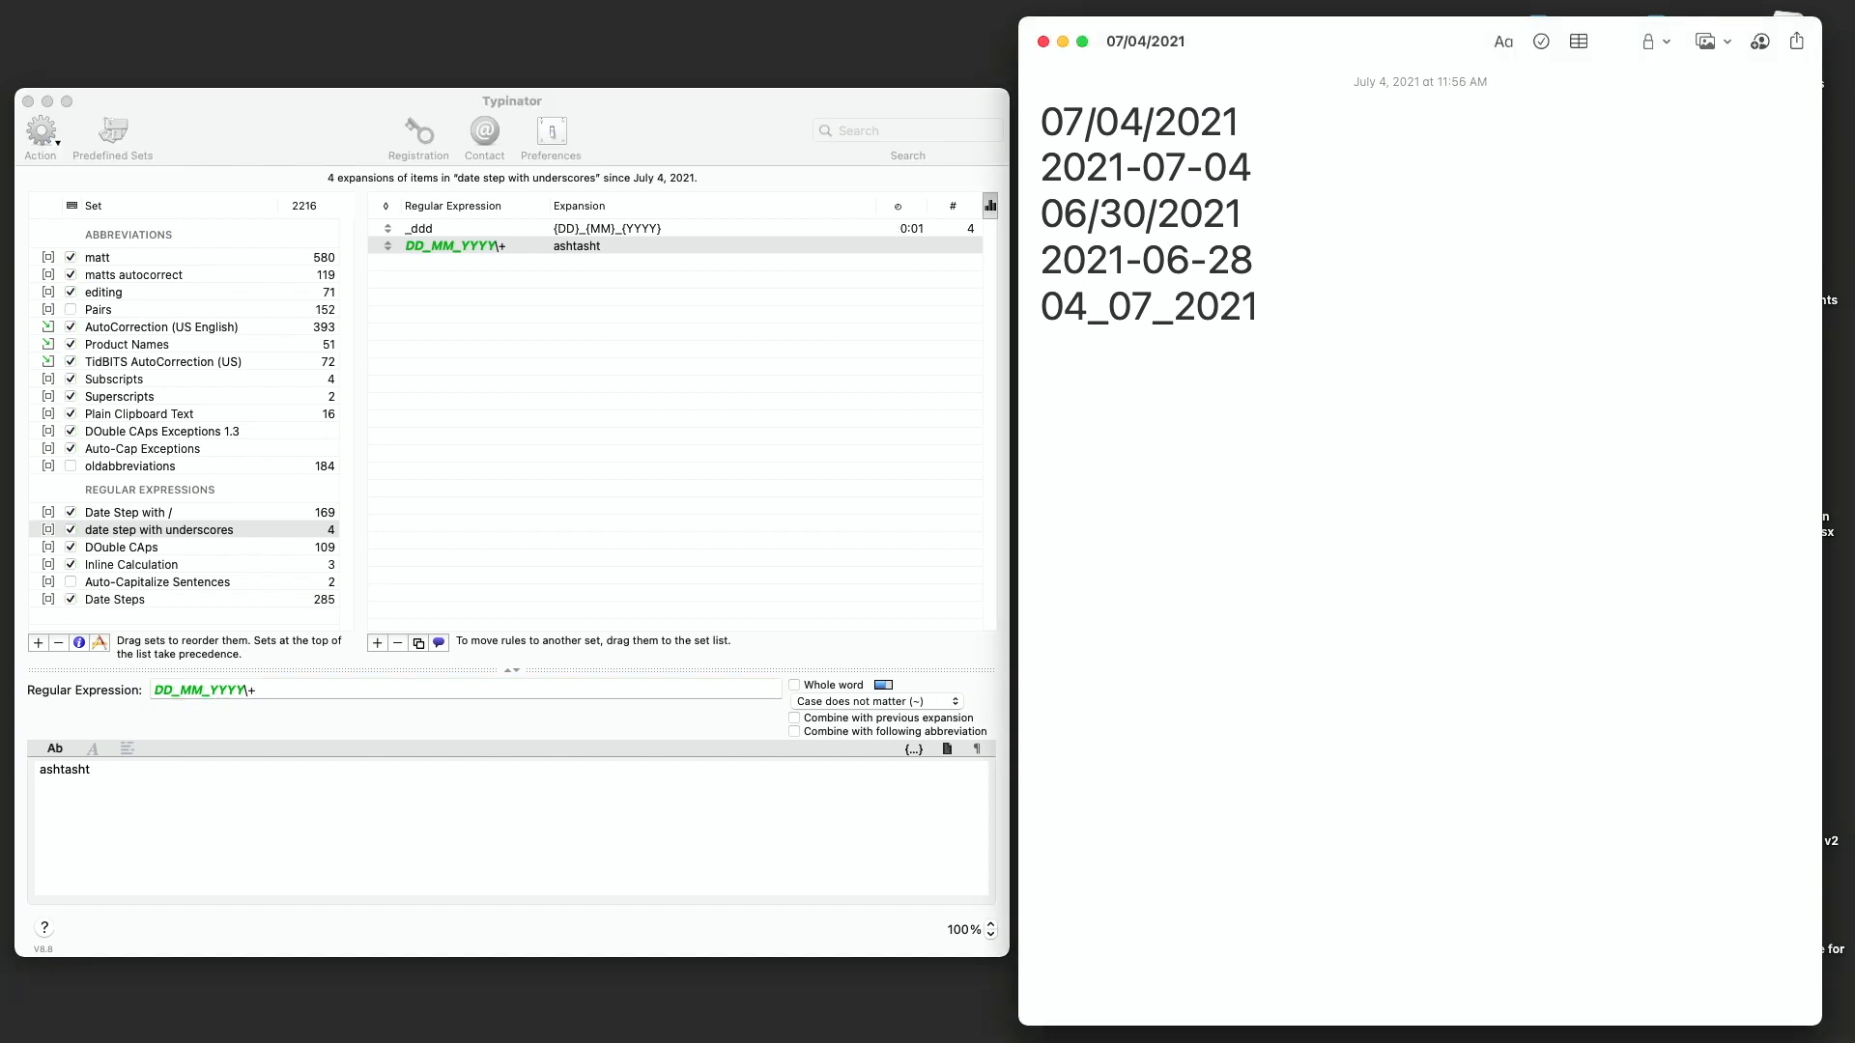
text(_ddd+)
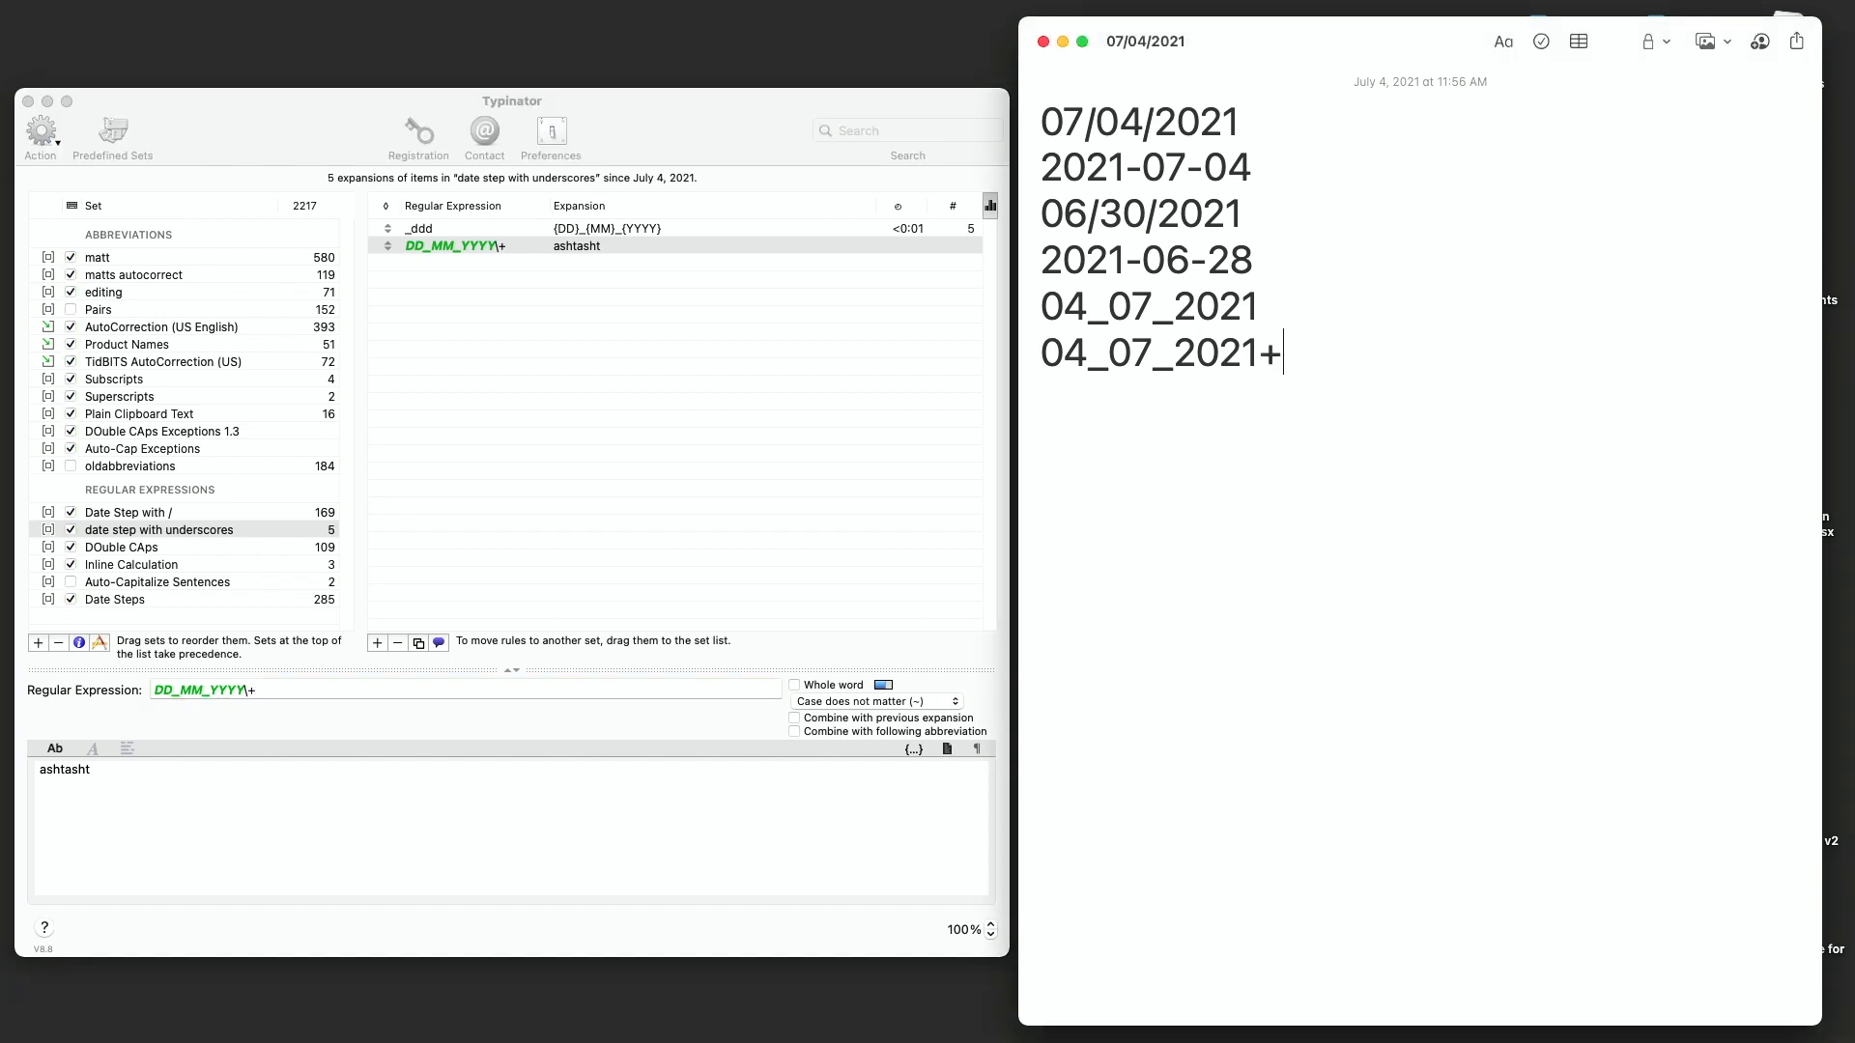
text(+)
key(BackSpace)
key(BackSpace)
key(BackSpace)
key(shift+super+Left)
key(BackSpace)
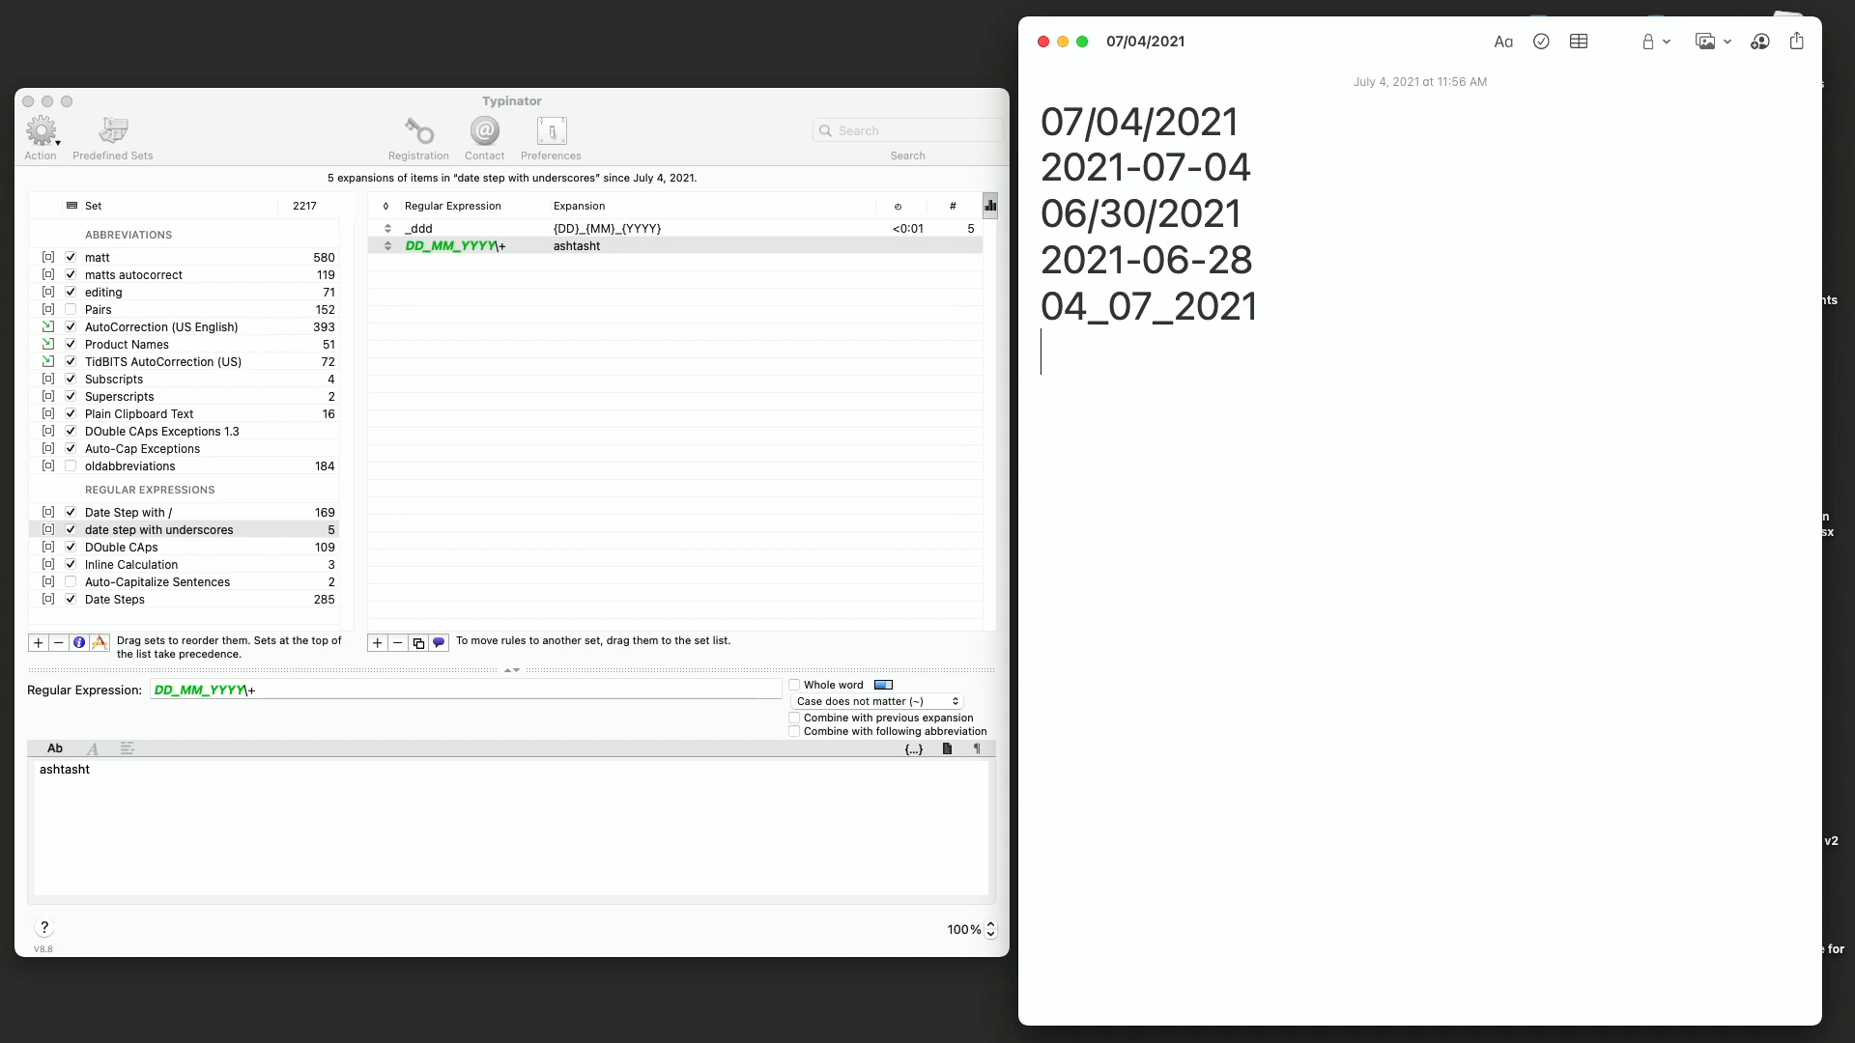
- Enable combining the new rule with the previous expansion and following abbreviation
click(793, 720)
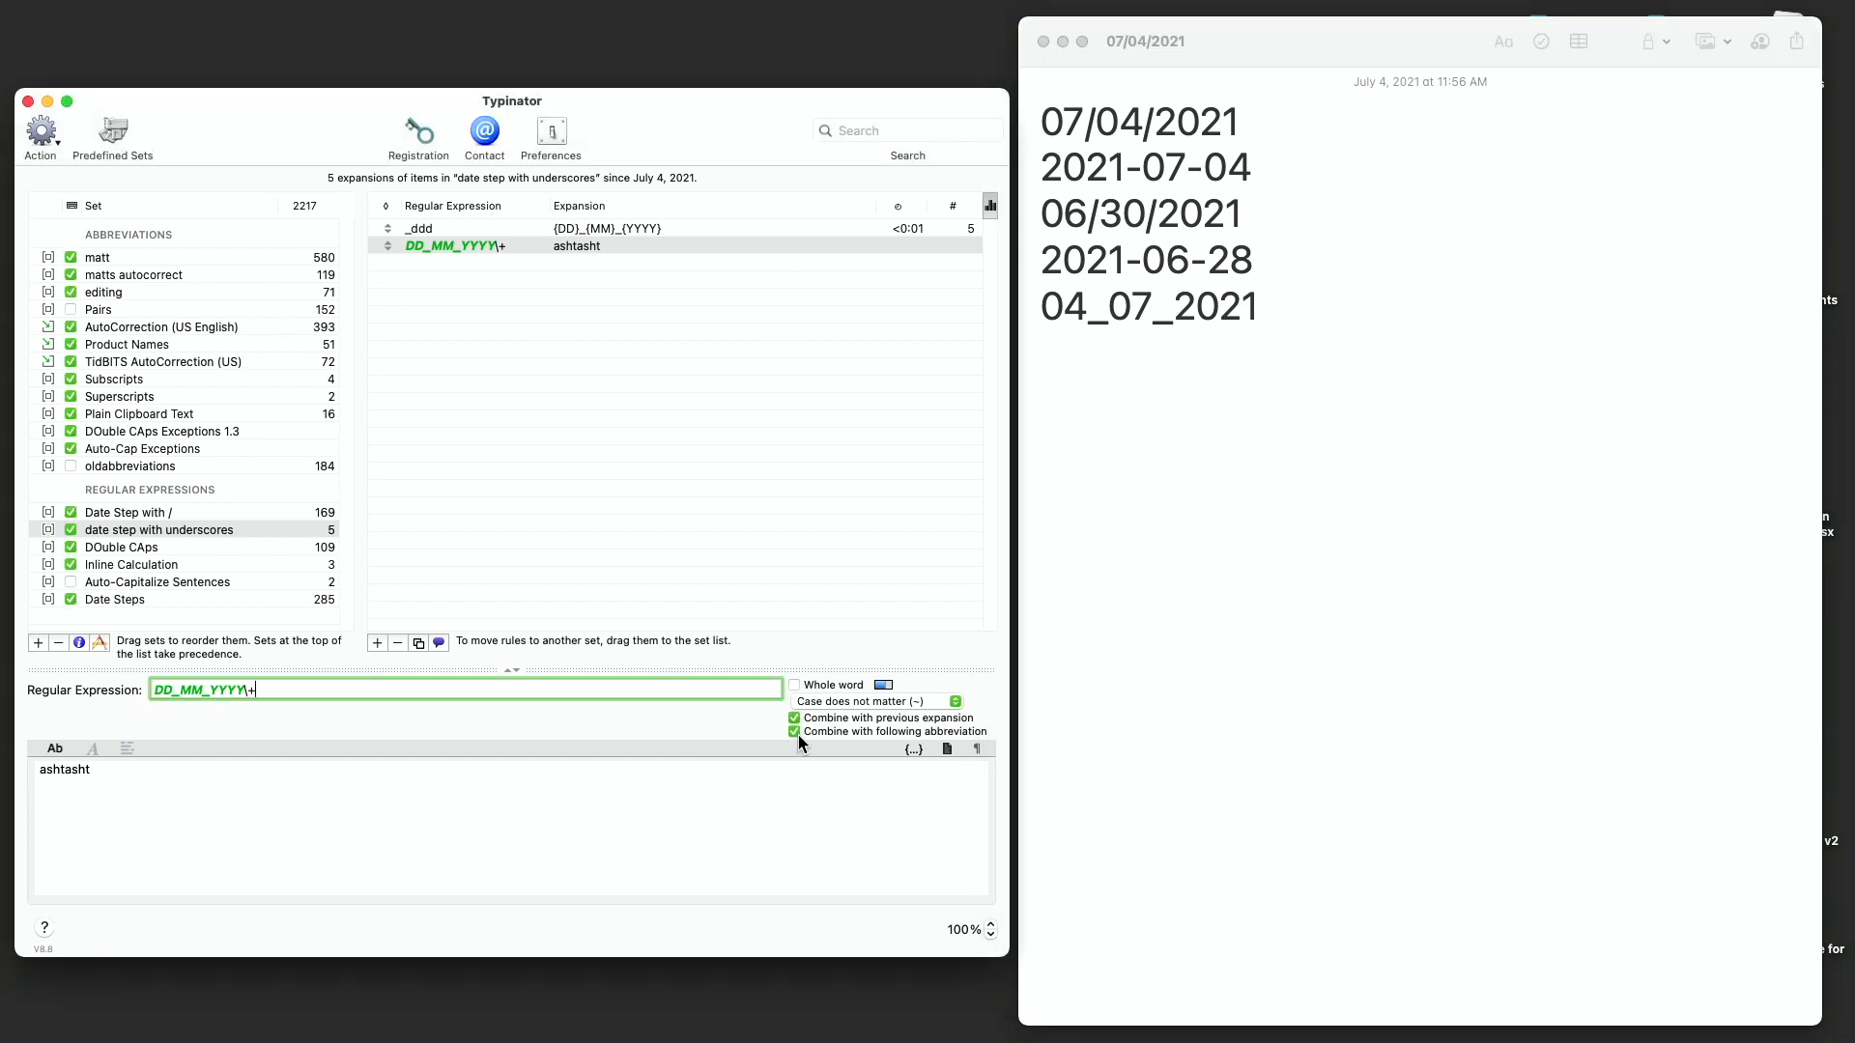
- Test the rule by typing _ddd+ on a new line of the note
click(1243, 450)
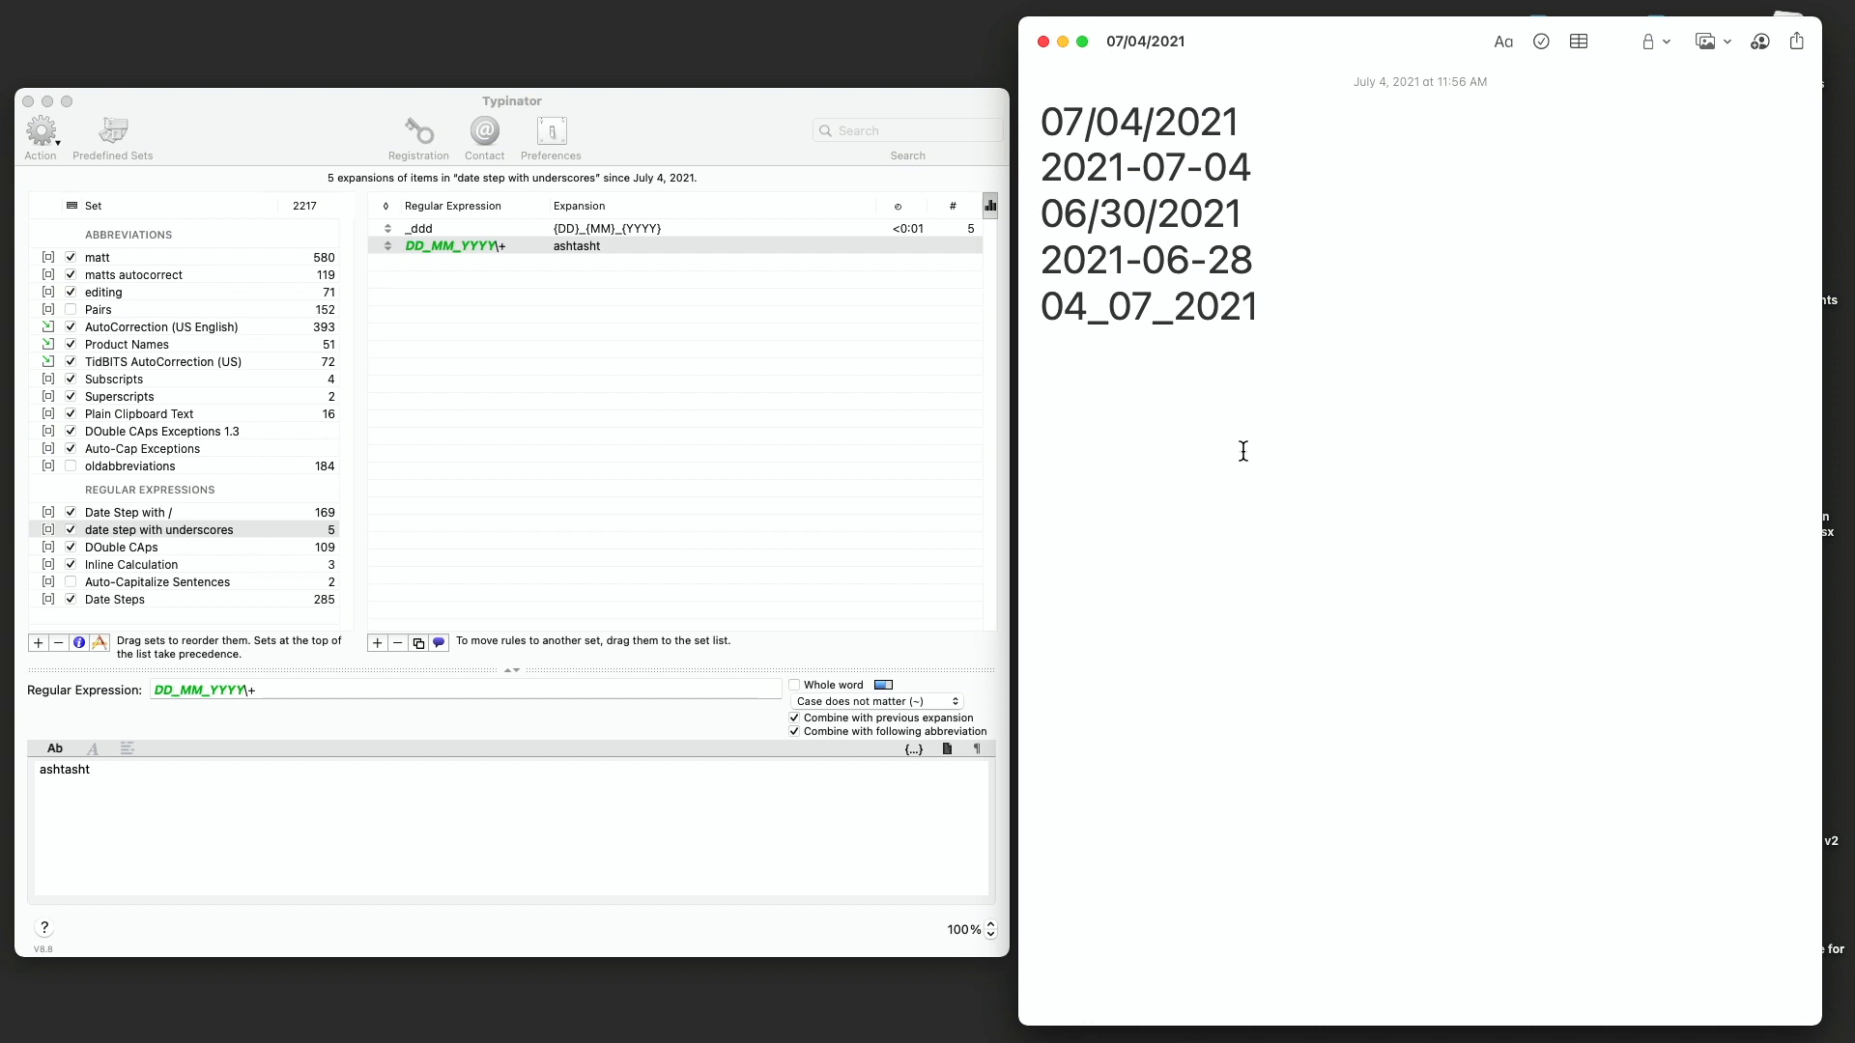
text(_&d)
key(BackSpace)
key(BackSpace)
text(ddd+)
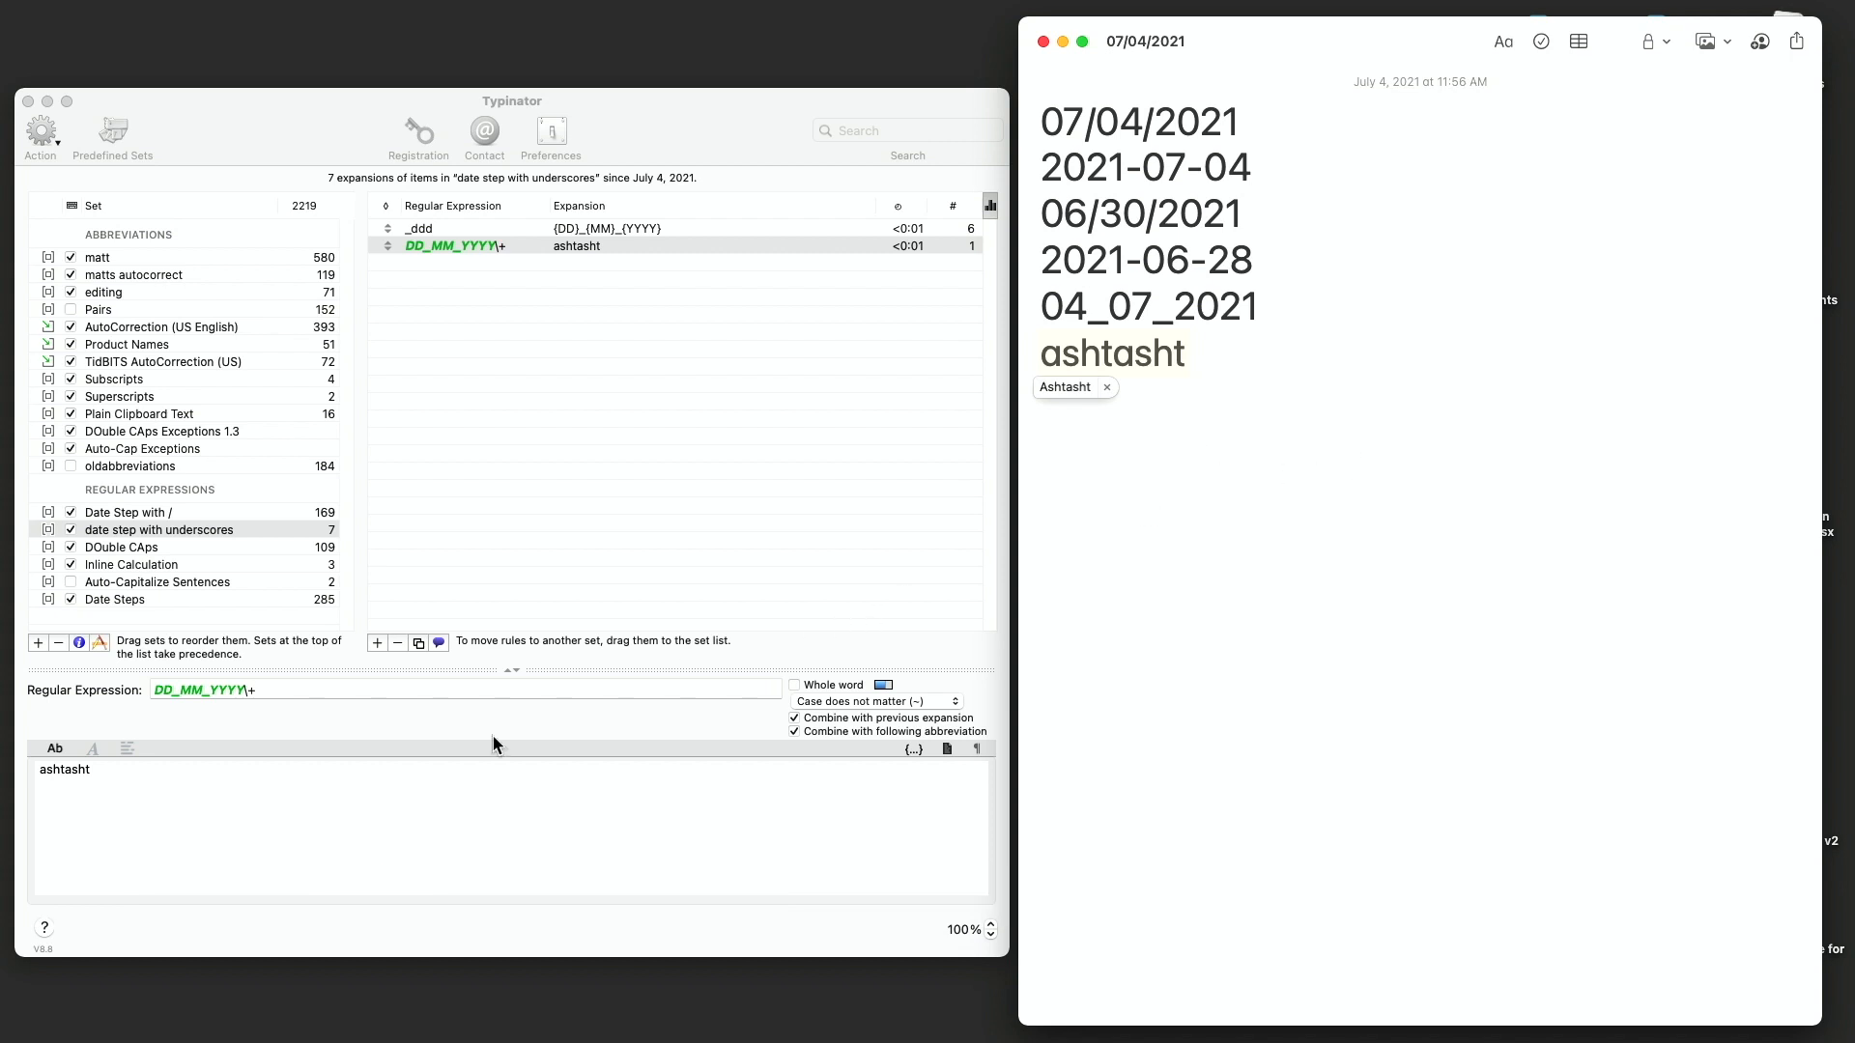
- Replace the selected rule's expansion with the pasted {DD}_{MM}_{YYYY}
click(267, 807)
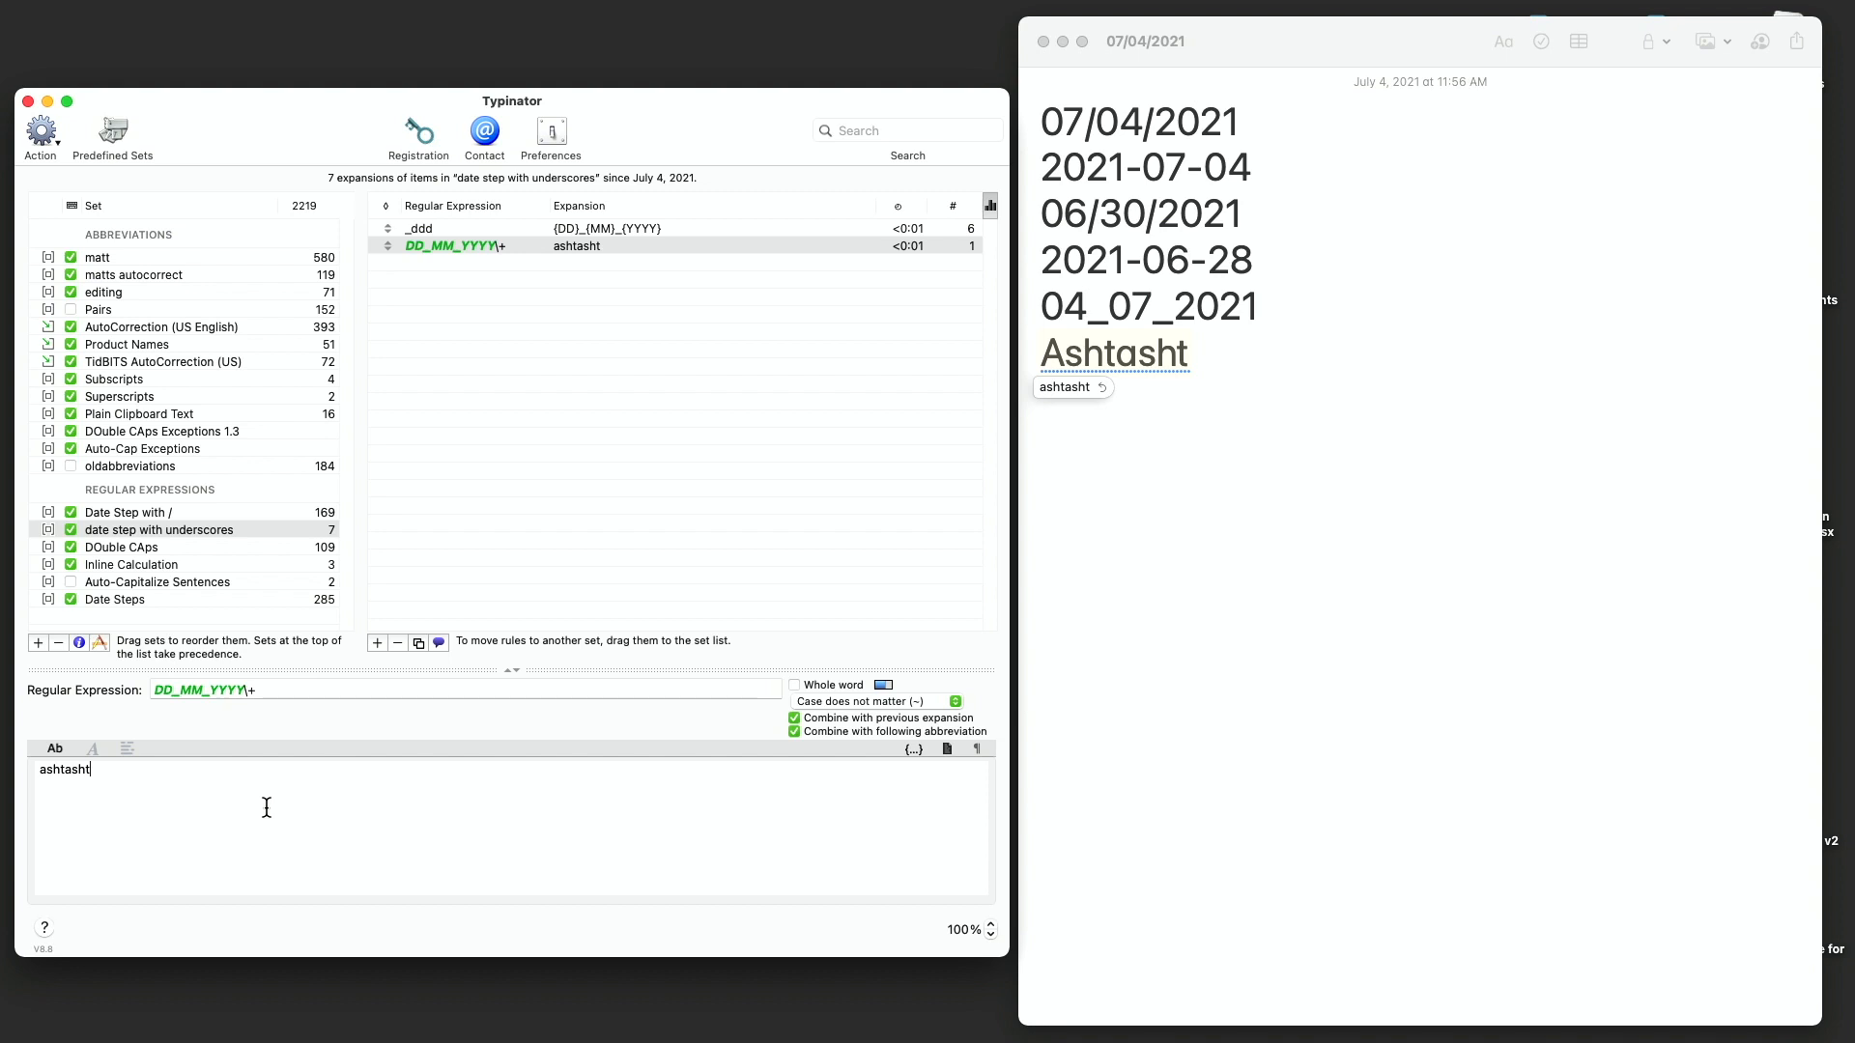
key(super+a)
text({DD}_{MM}_{YYYY})
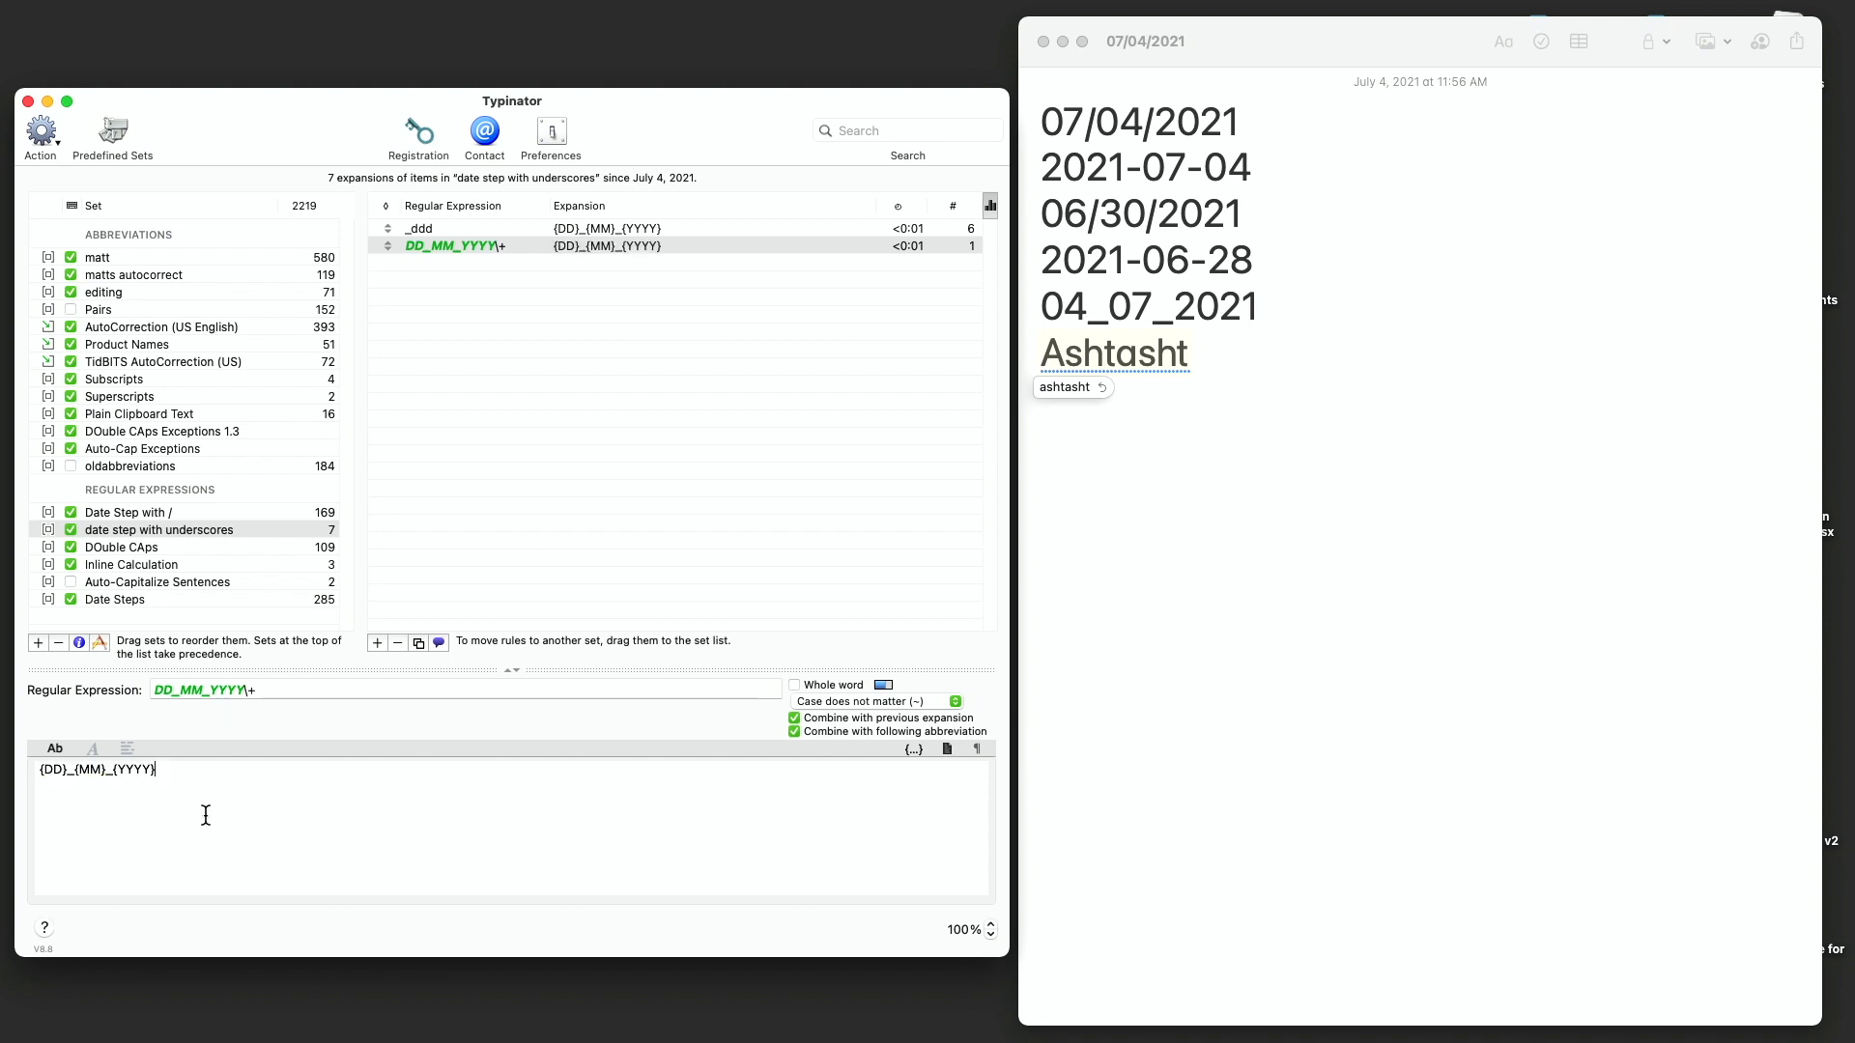
- Delete the test word from the note and type _ddd on that line
click(1168, 489)
key(alt+BackSpace)
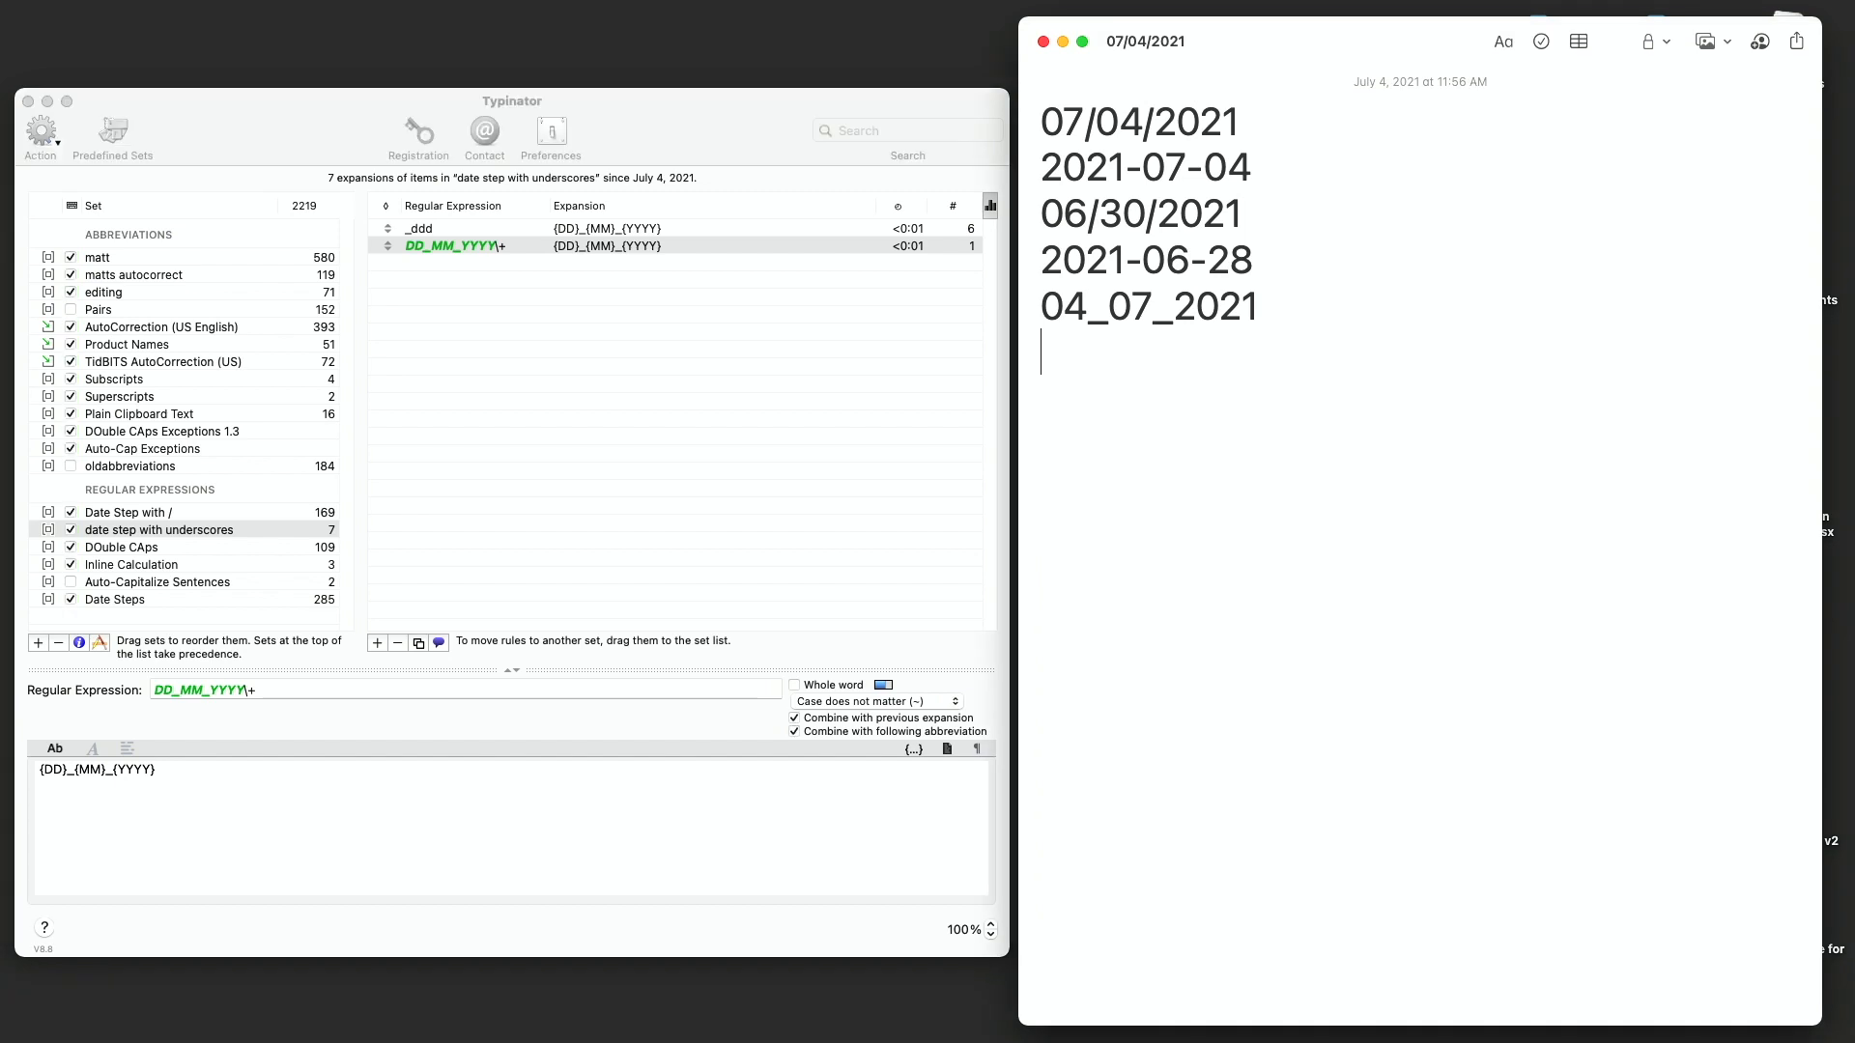
text(_ddd)
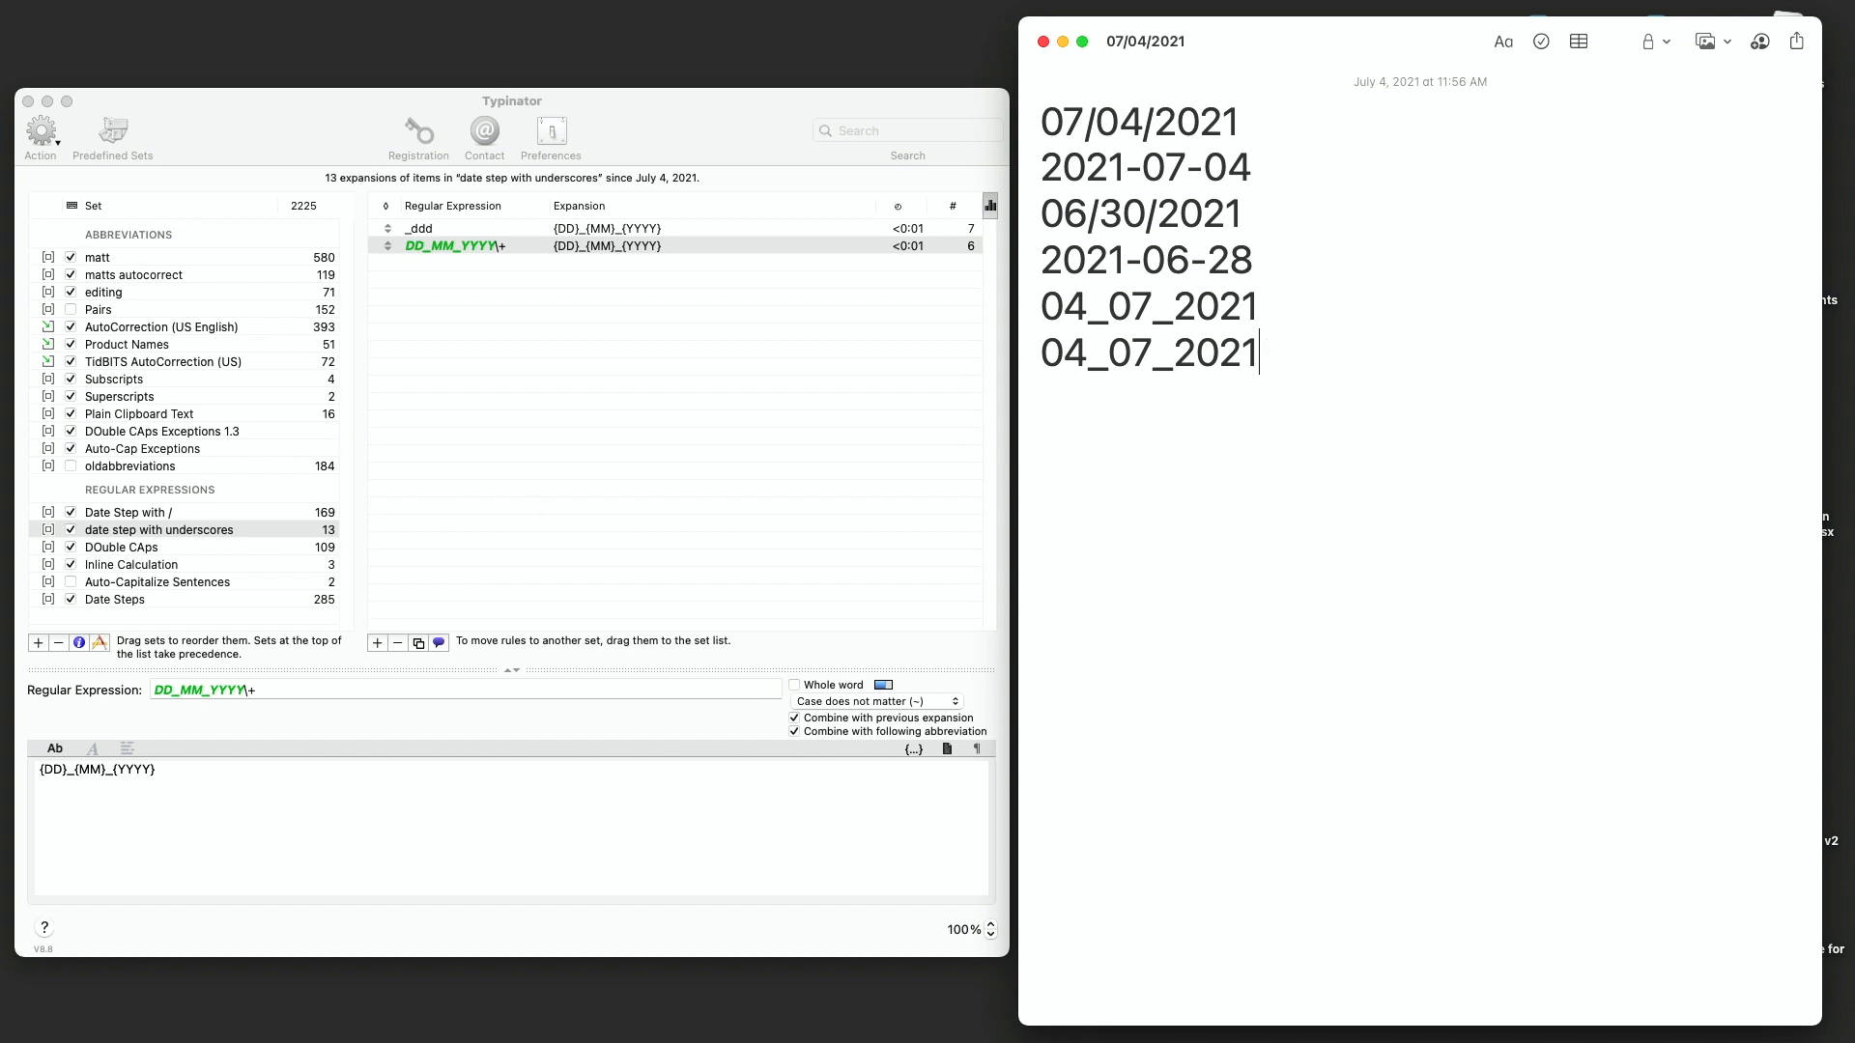
- Copy {{dayDelta=+1}} from the Date Steps next day rule and paste it at the start of the underscore rule's expansion
click(145, 599)
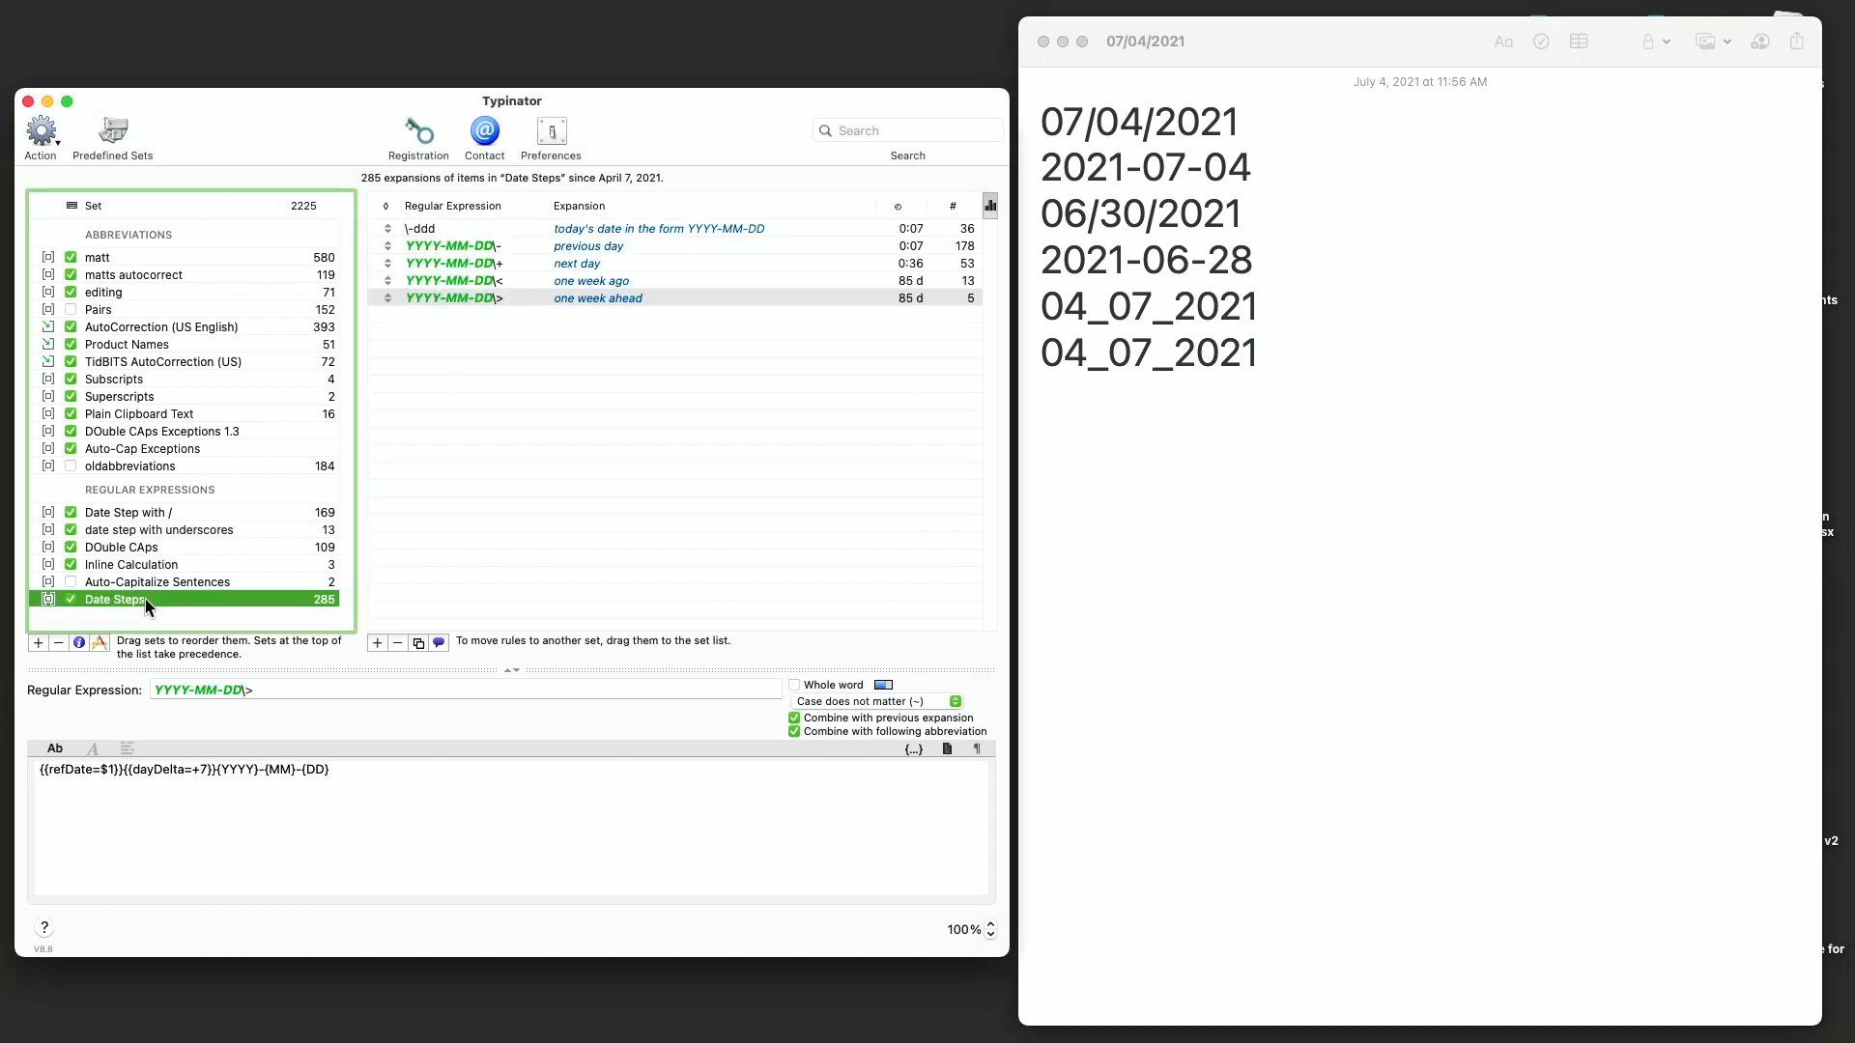
click(558, 257)
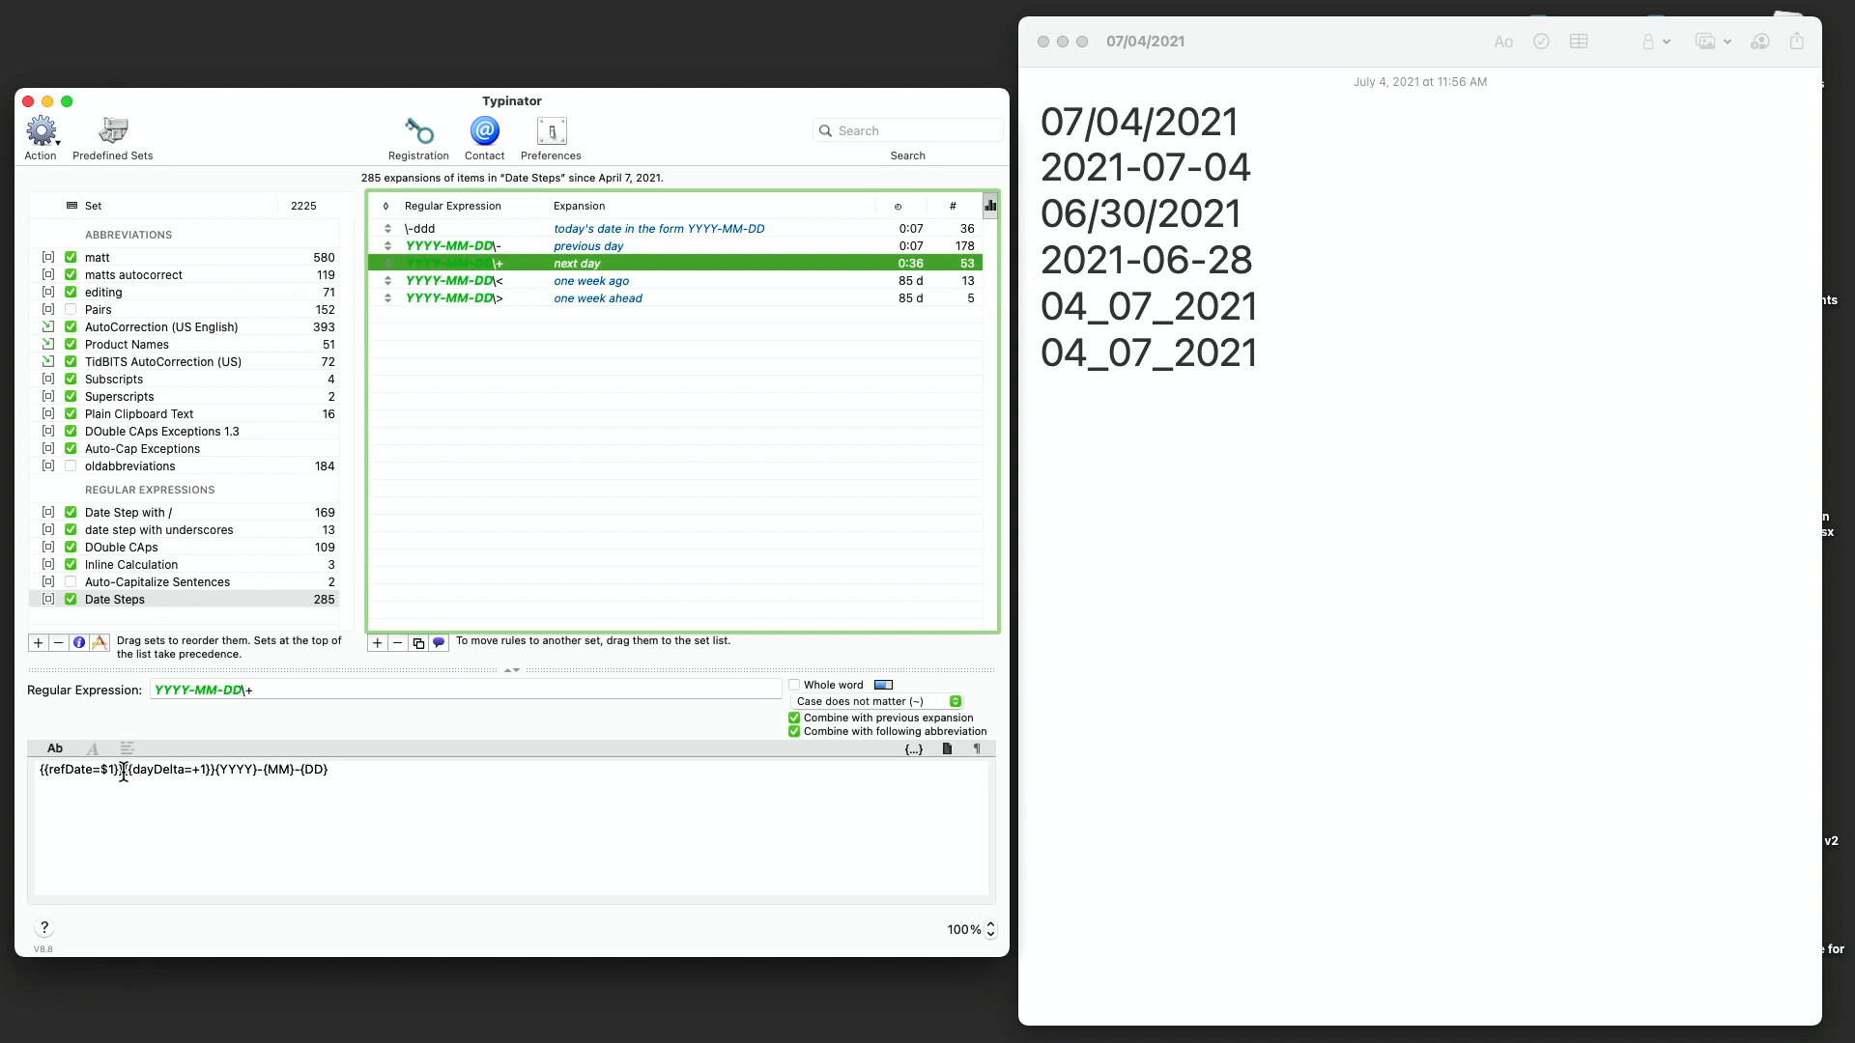
drag(123, 771, 215, 778)
key(super+c)
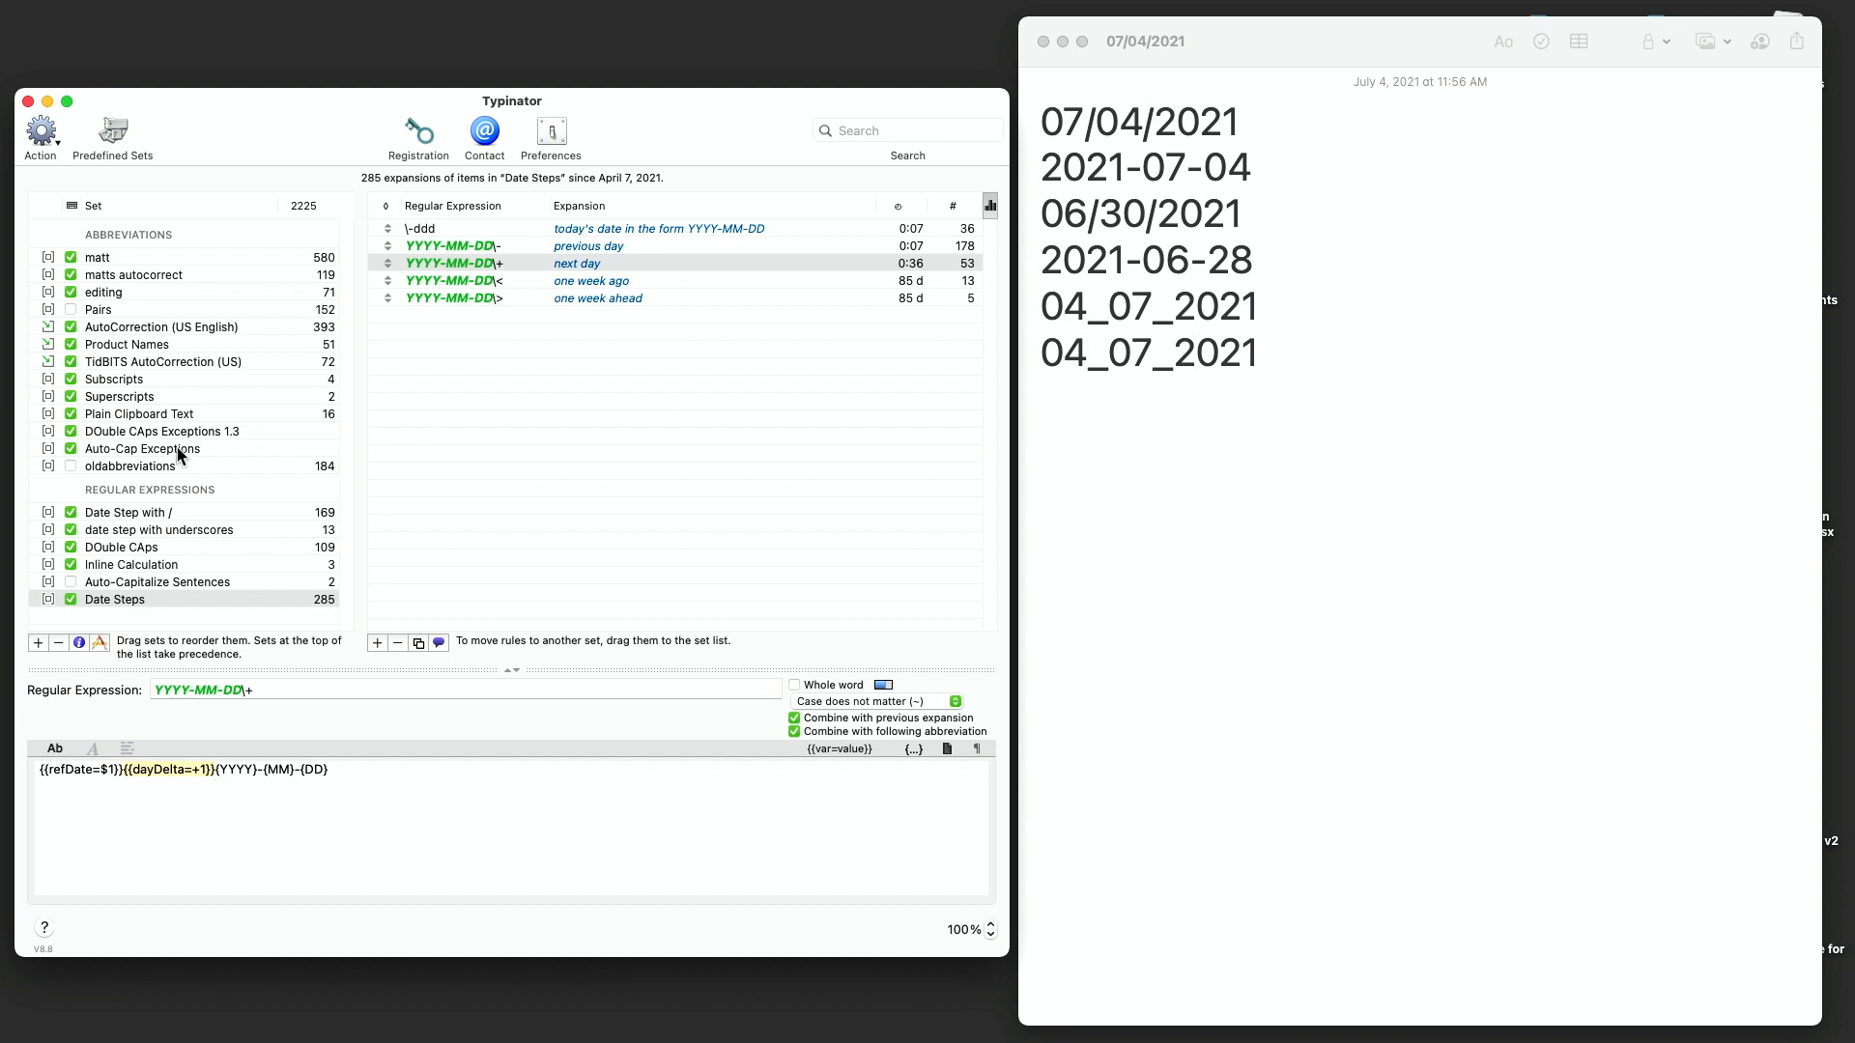
click(142, 529)
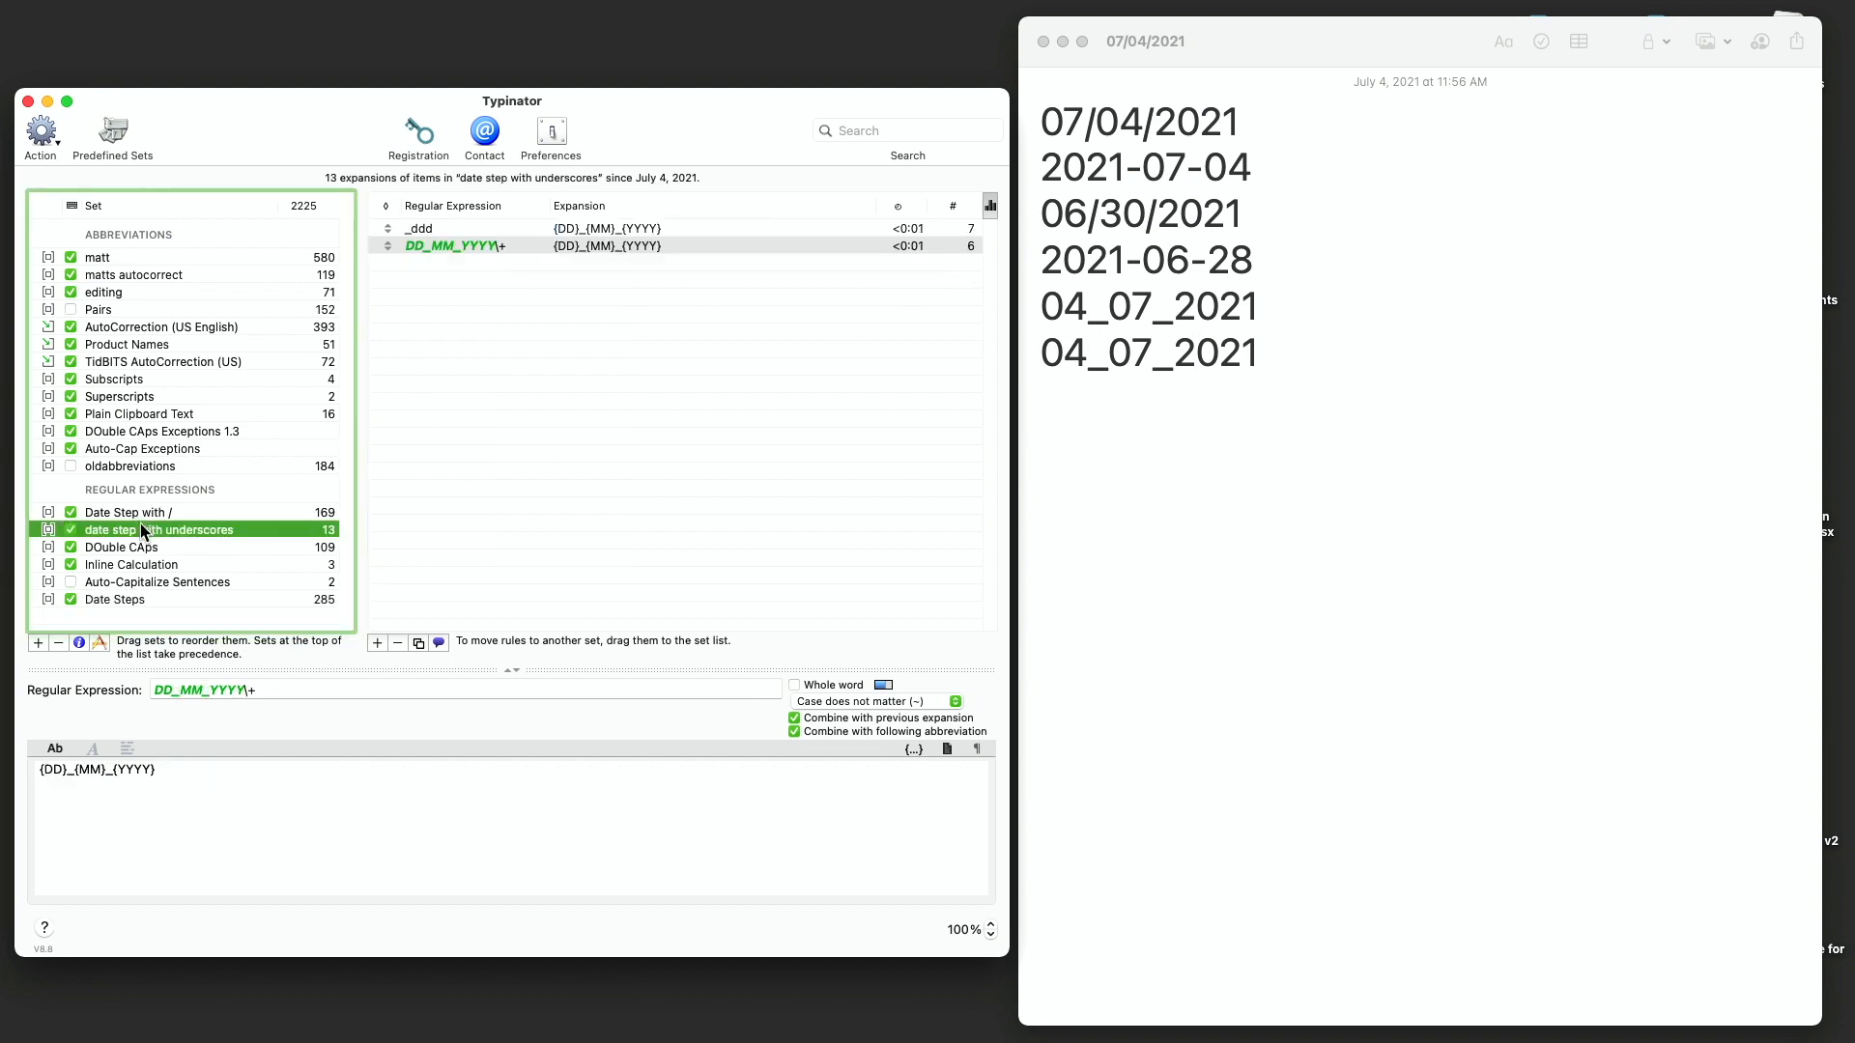
click(78, 771)
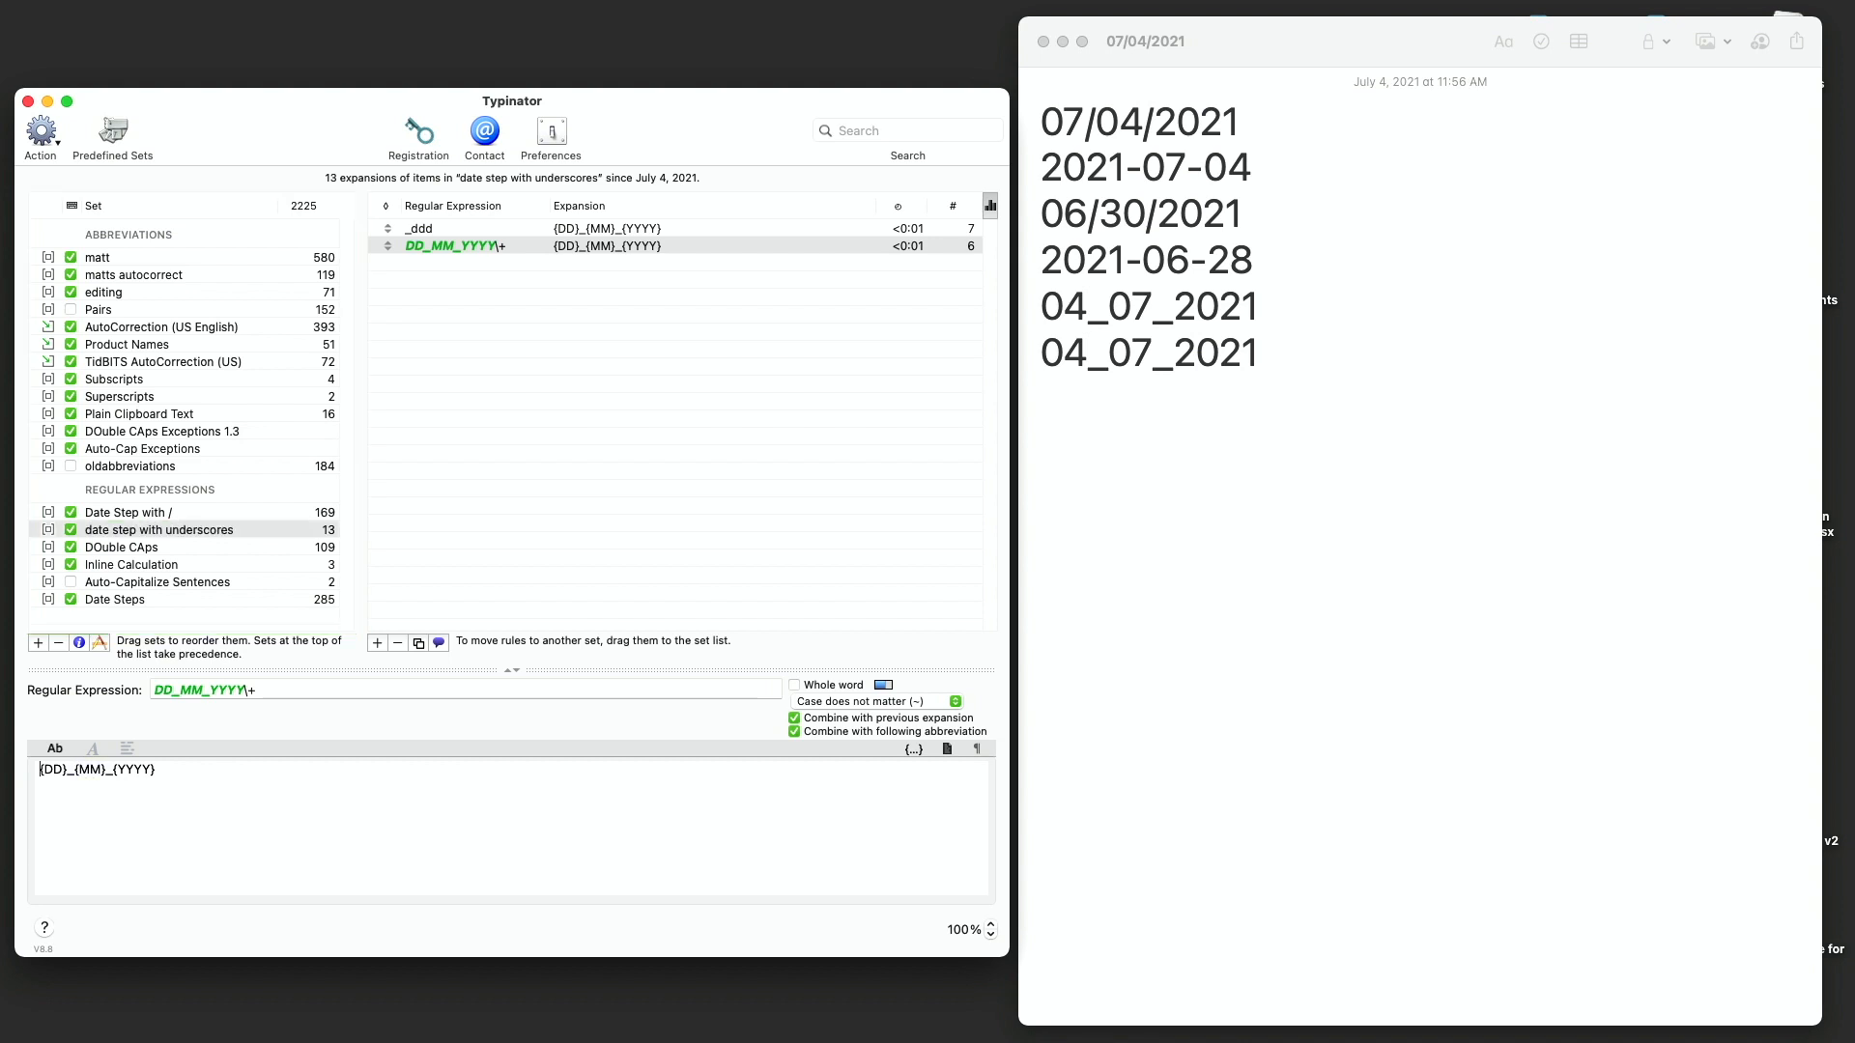
key(super+v)
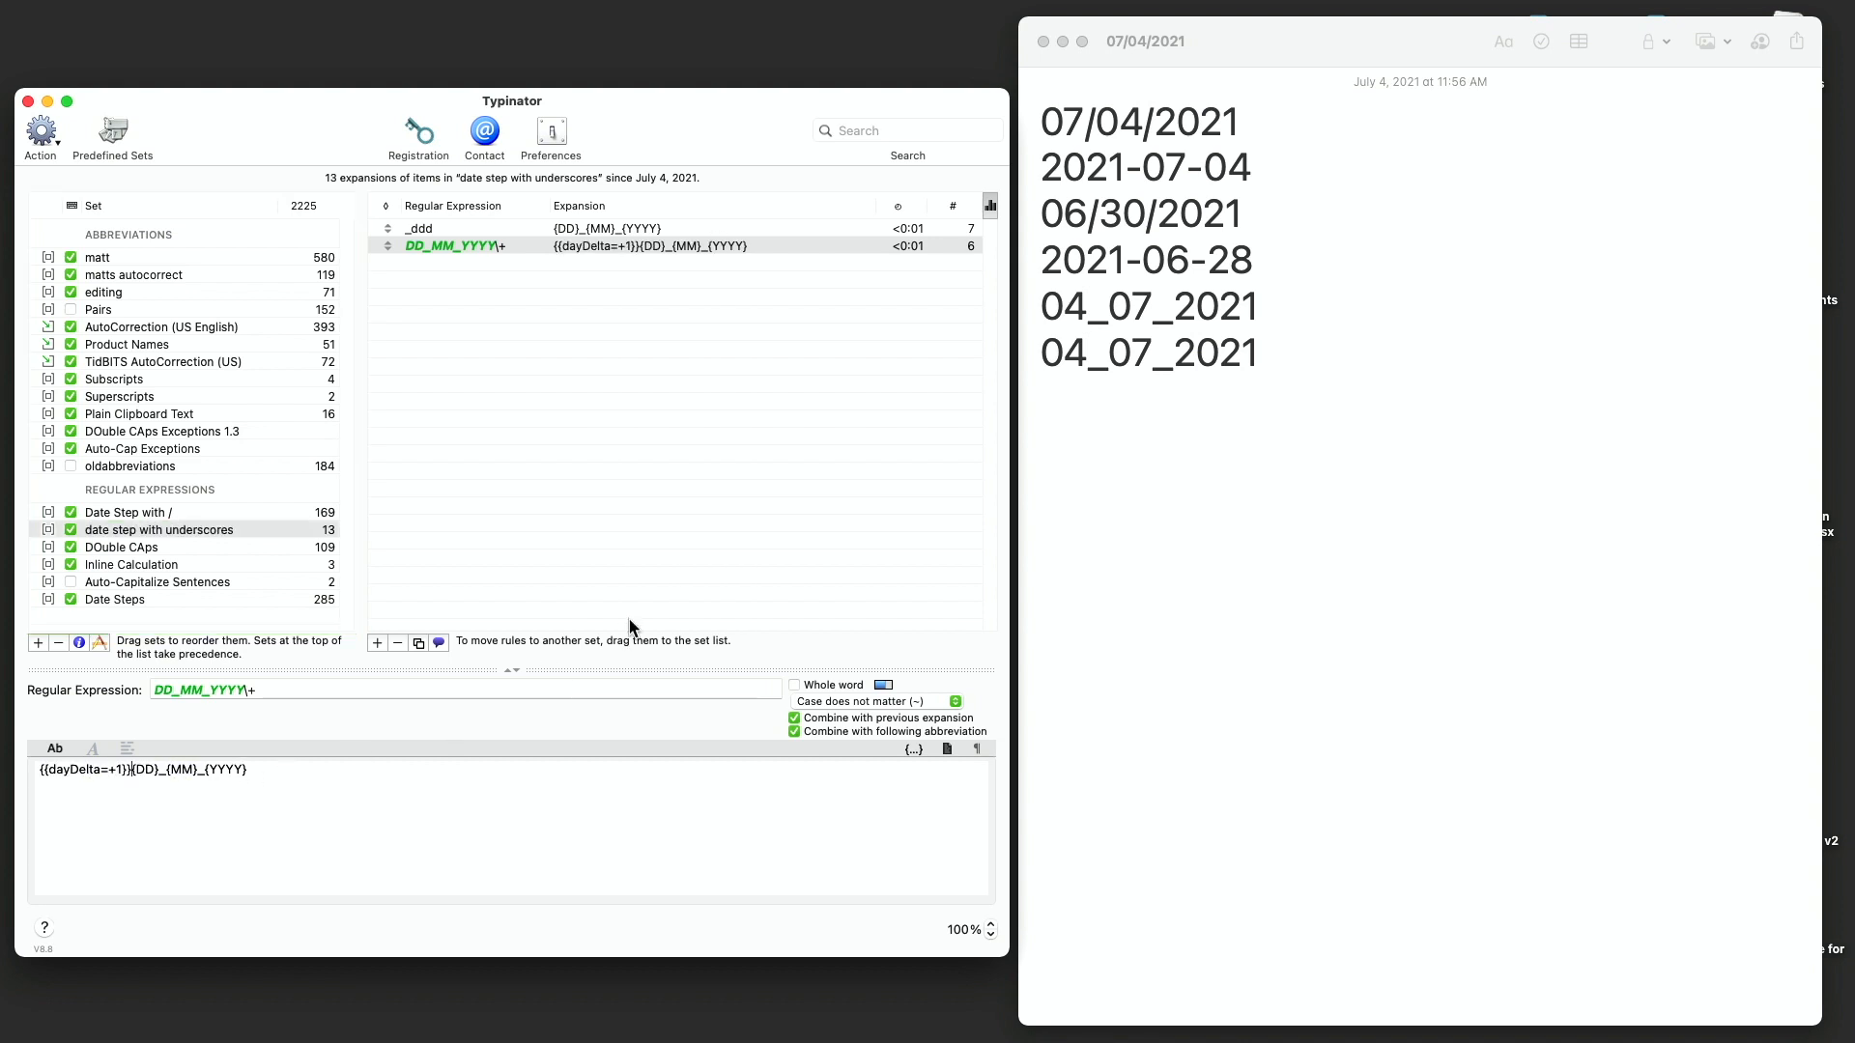
- Test _ddd+ on a new line of the note
click(1073, 487)
key(Return)
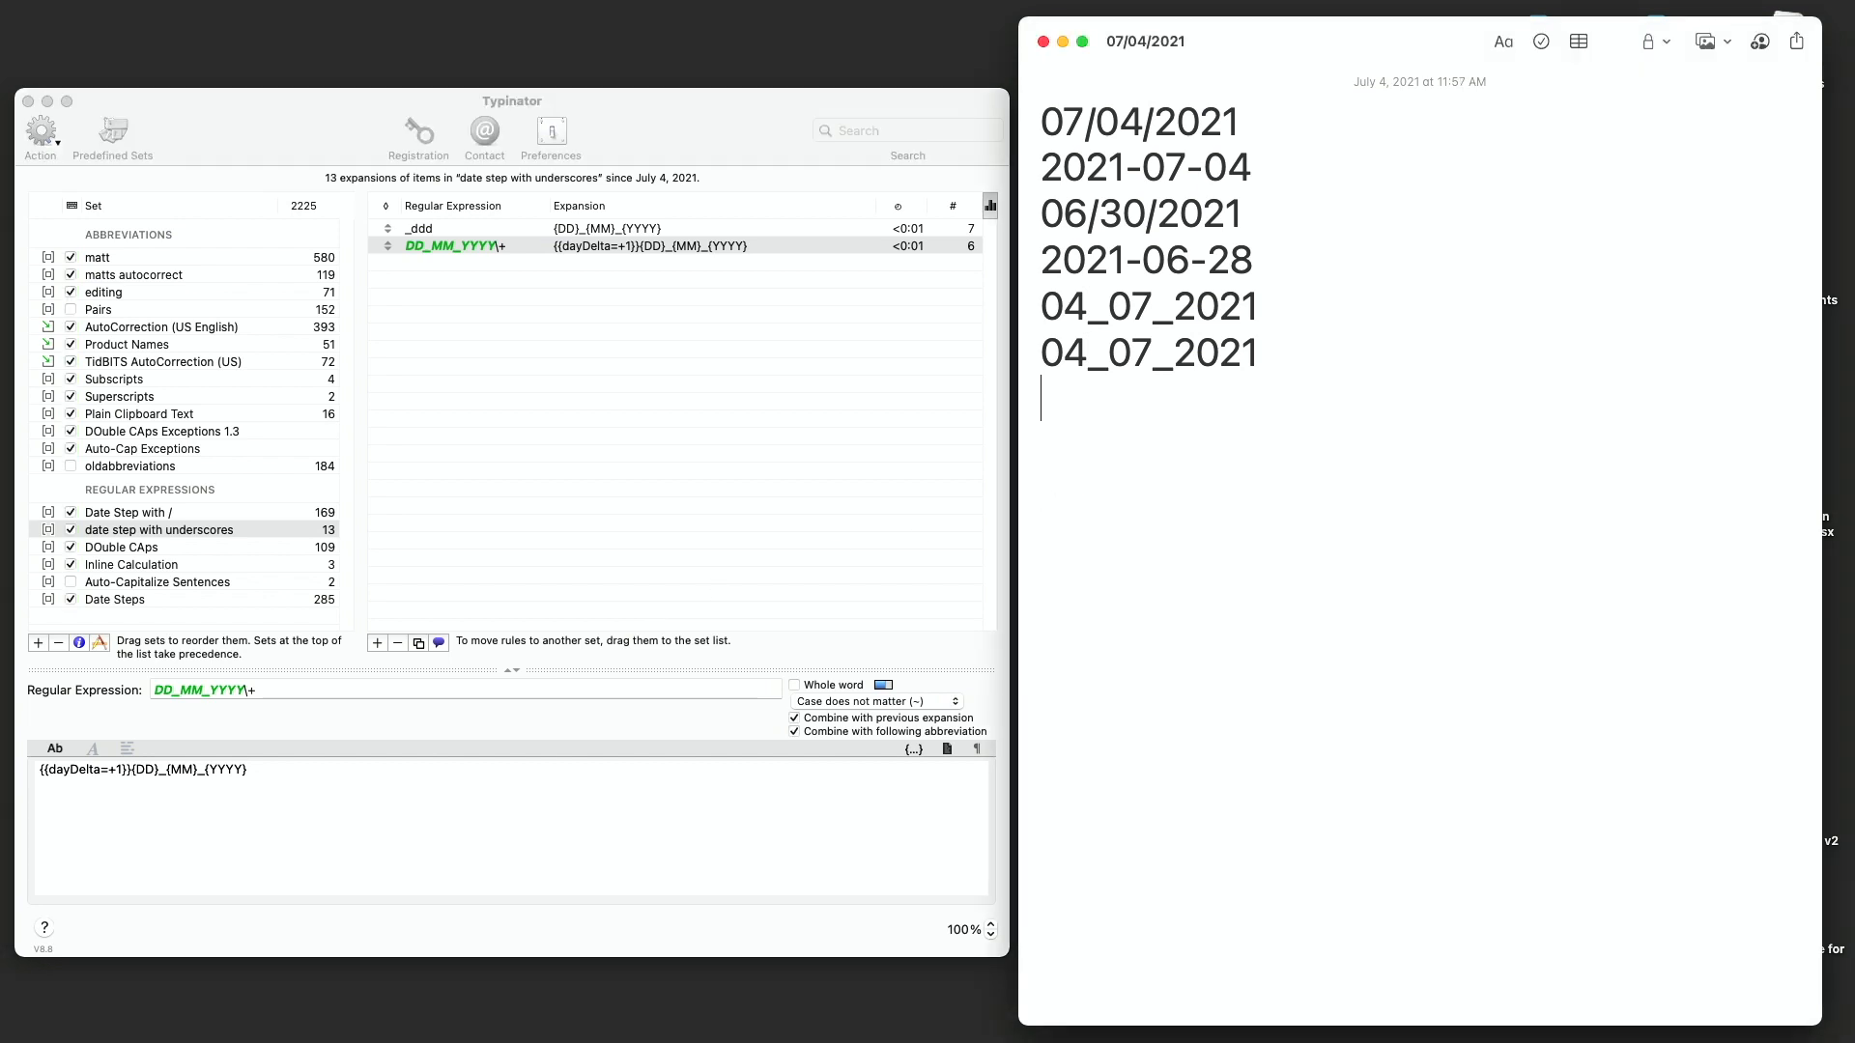
text(_ddd)
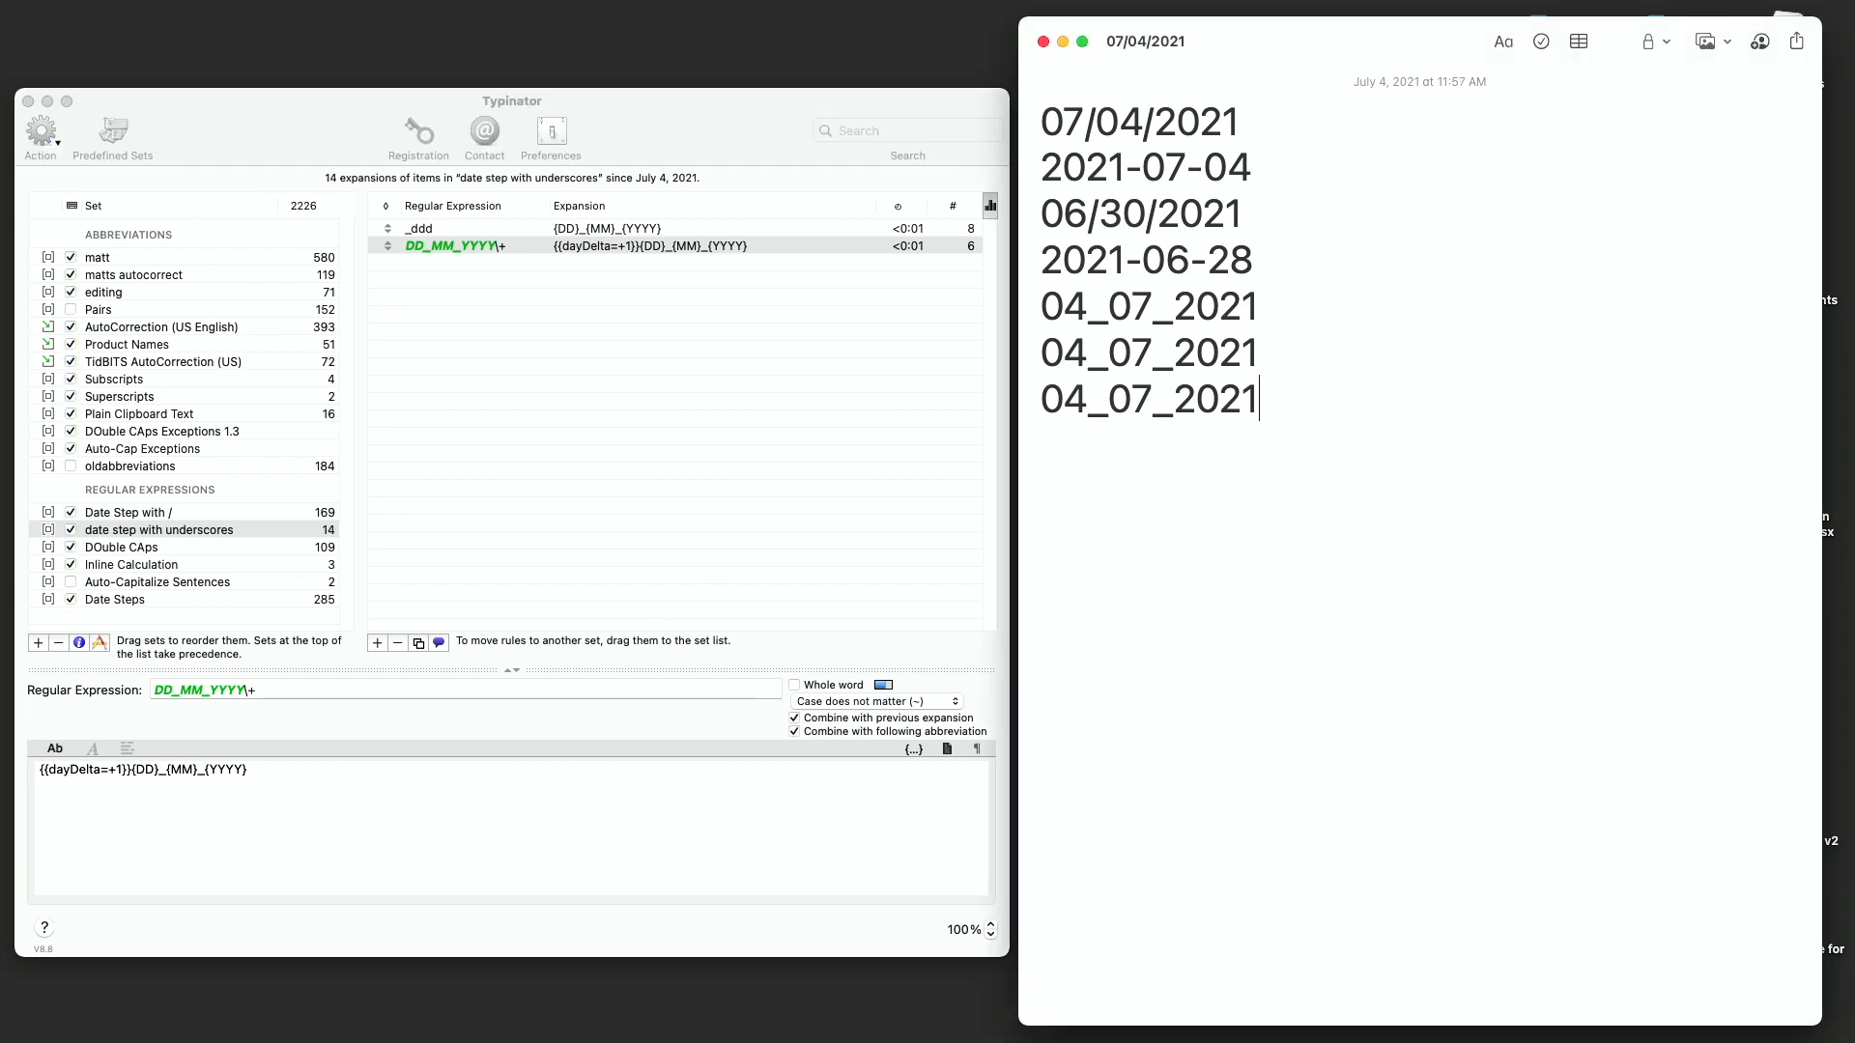
text(+)
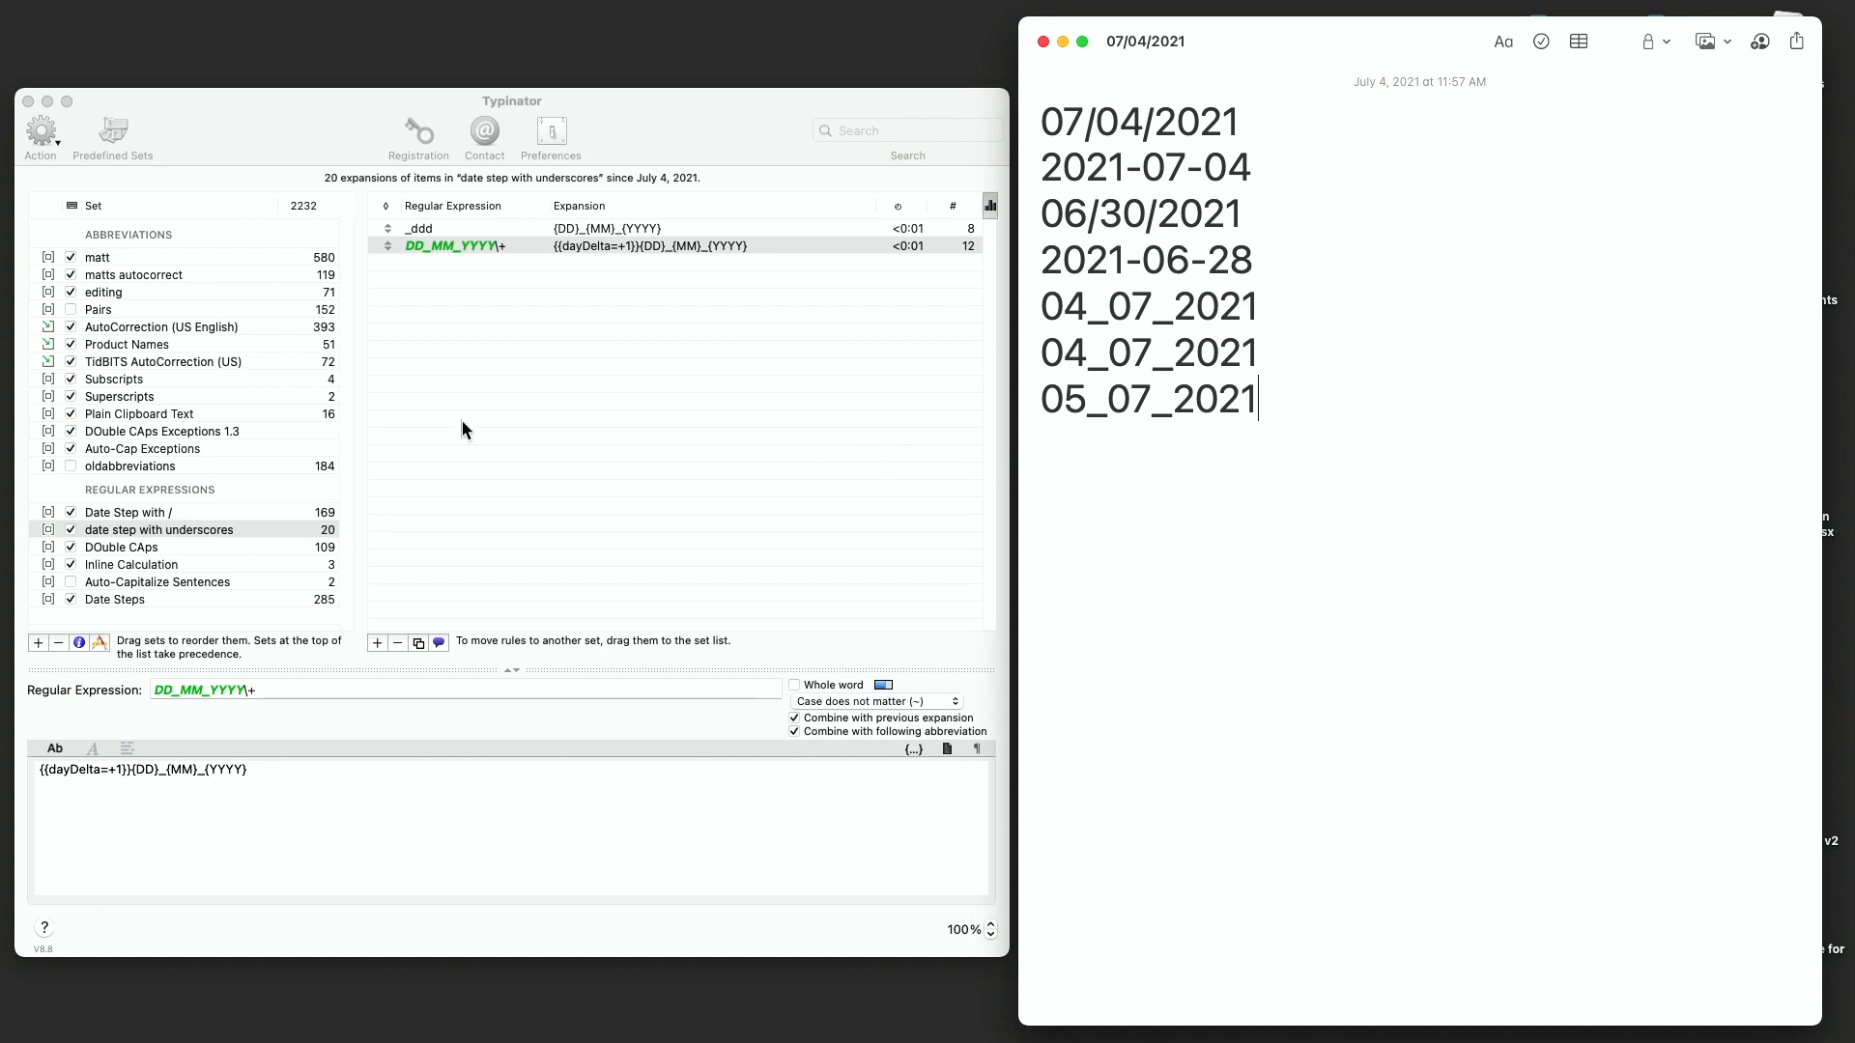
- Copy {{refDate=$1}} from the Date Steps rule and paste it at the start of the underscore rule's expansion
click(159, 600)
click(158, 600)
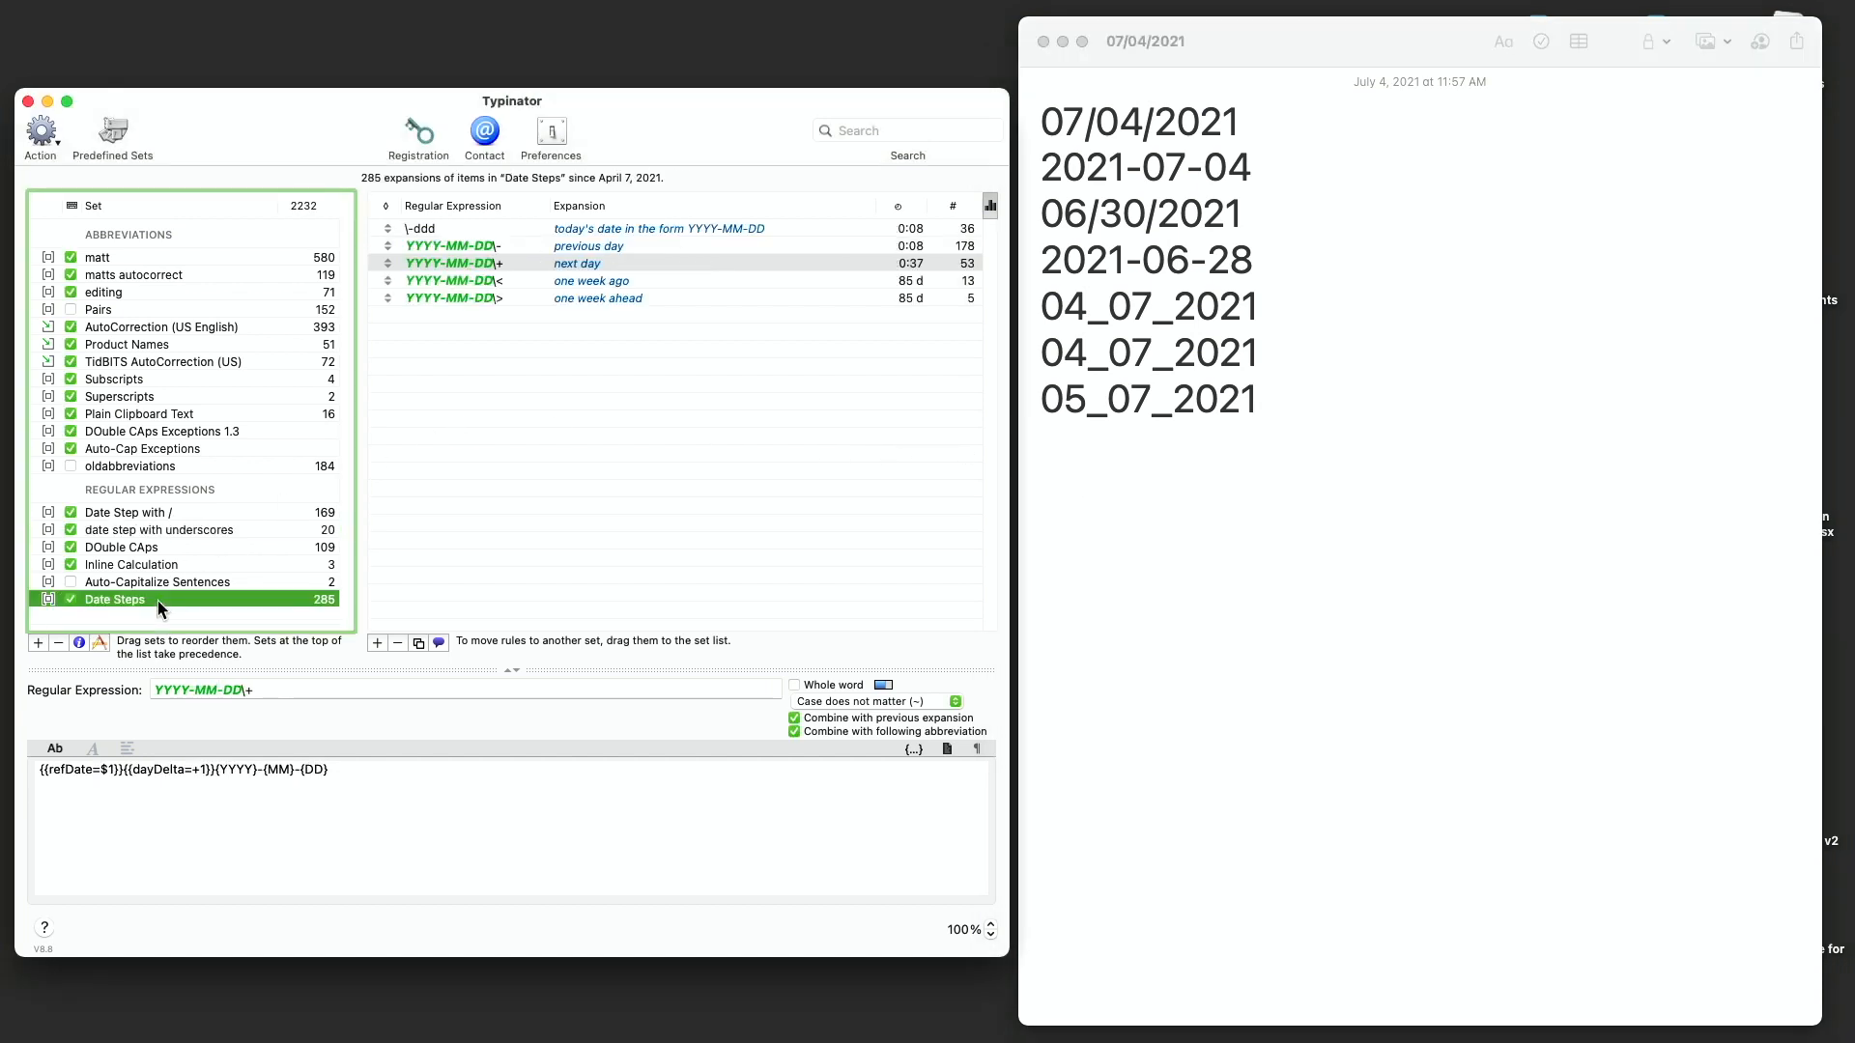
click(100, 773)
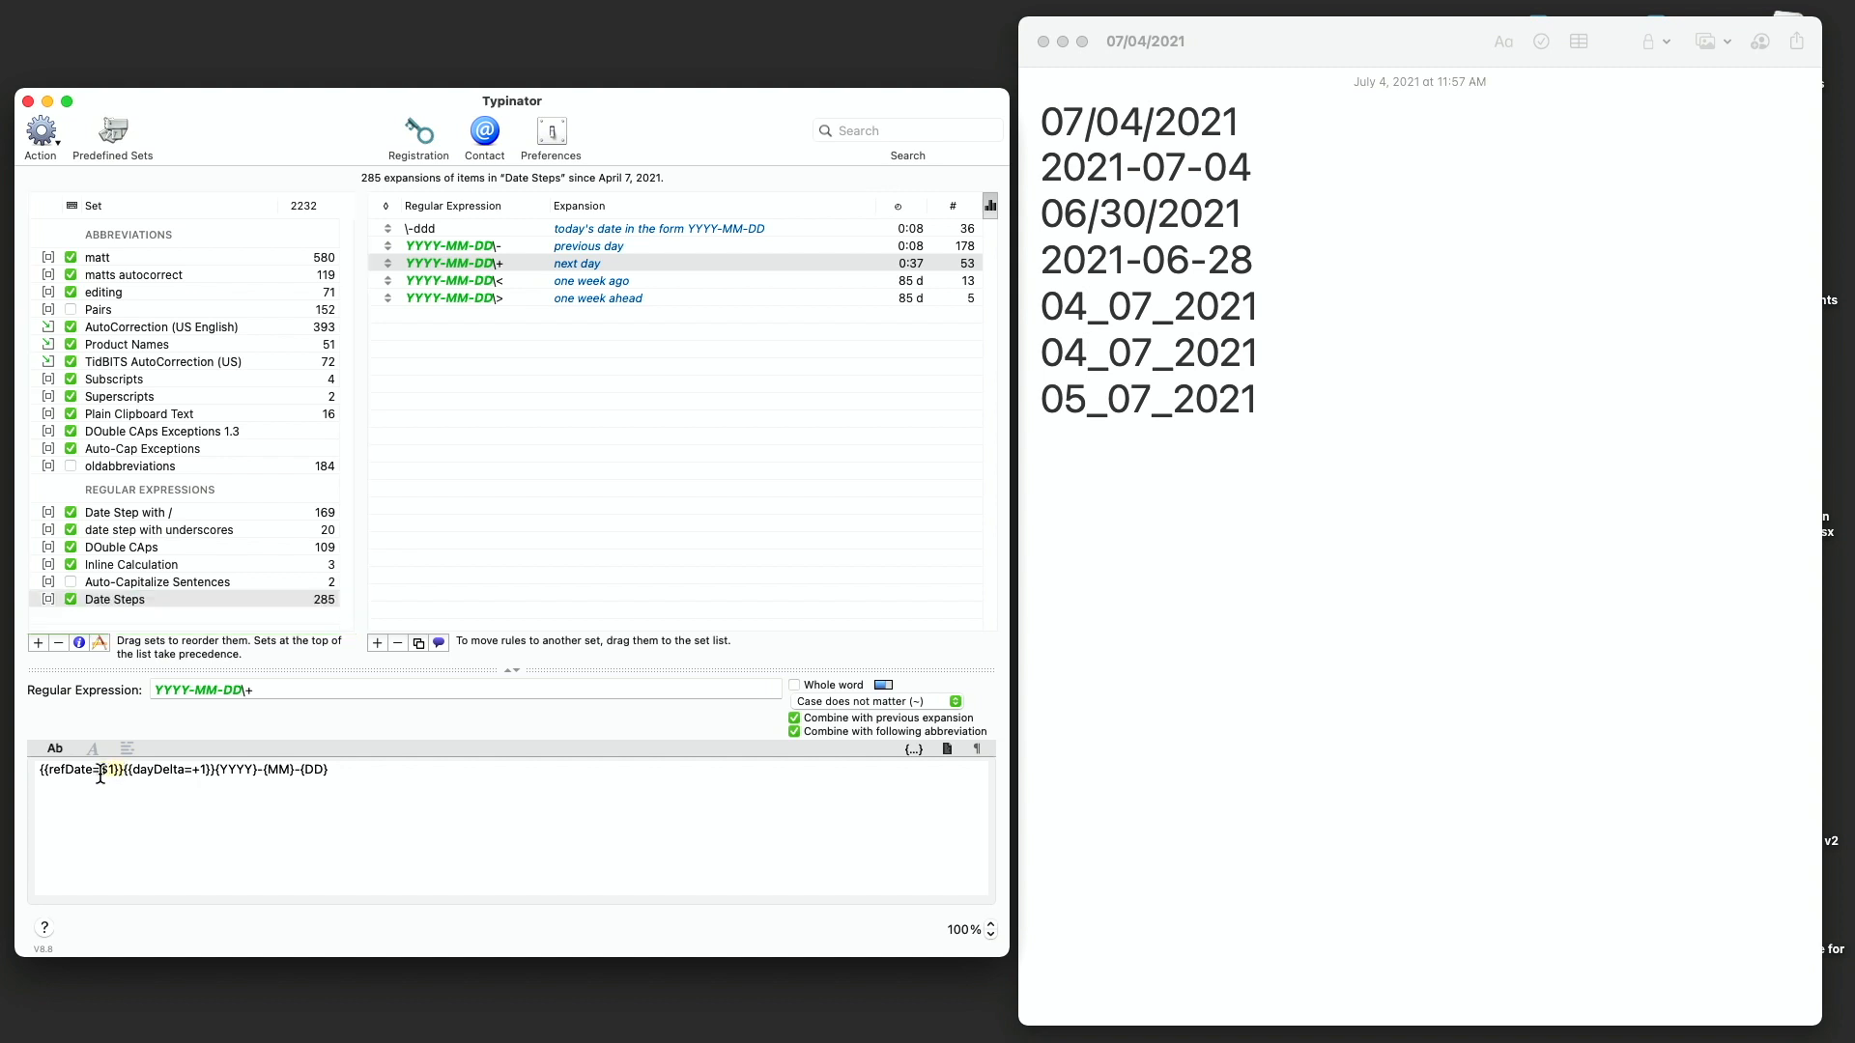
click(24, 770)
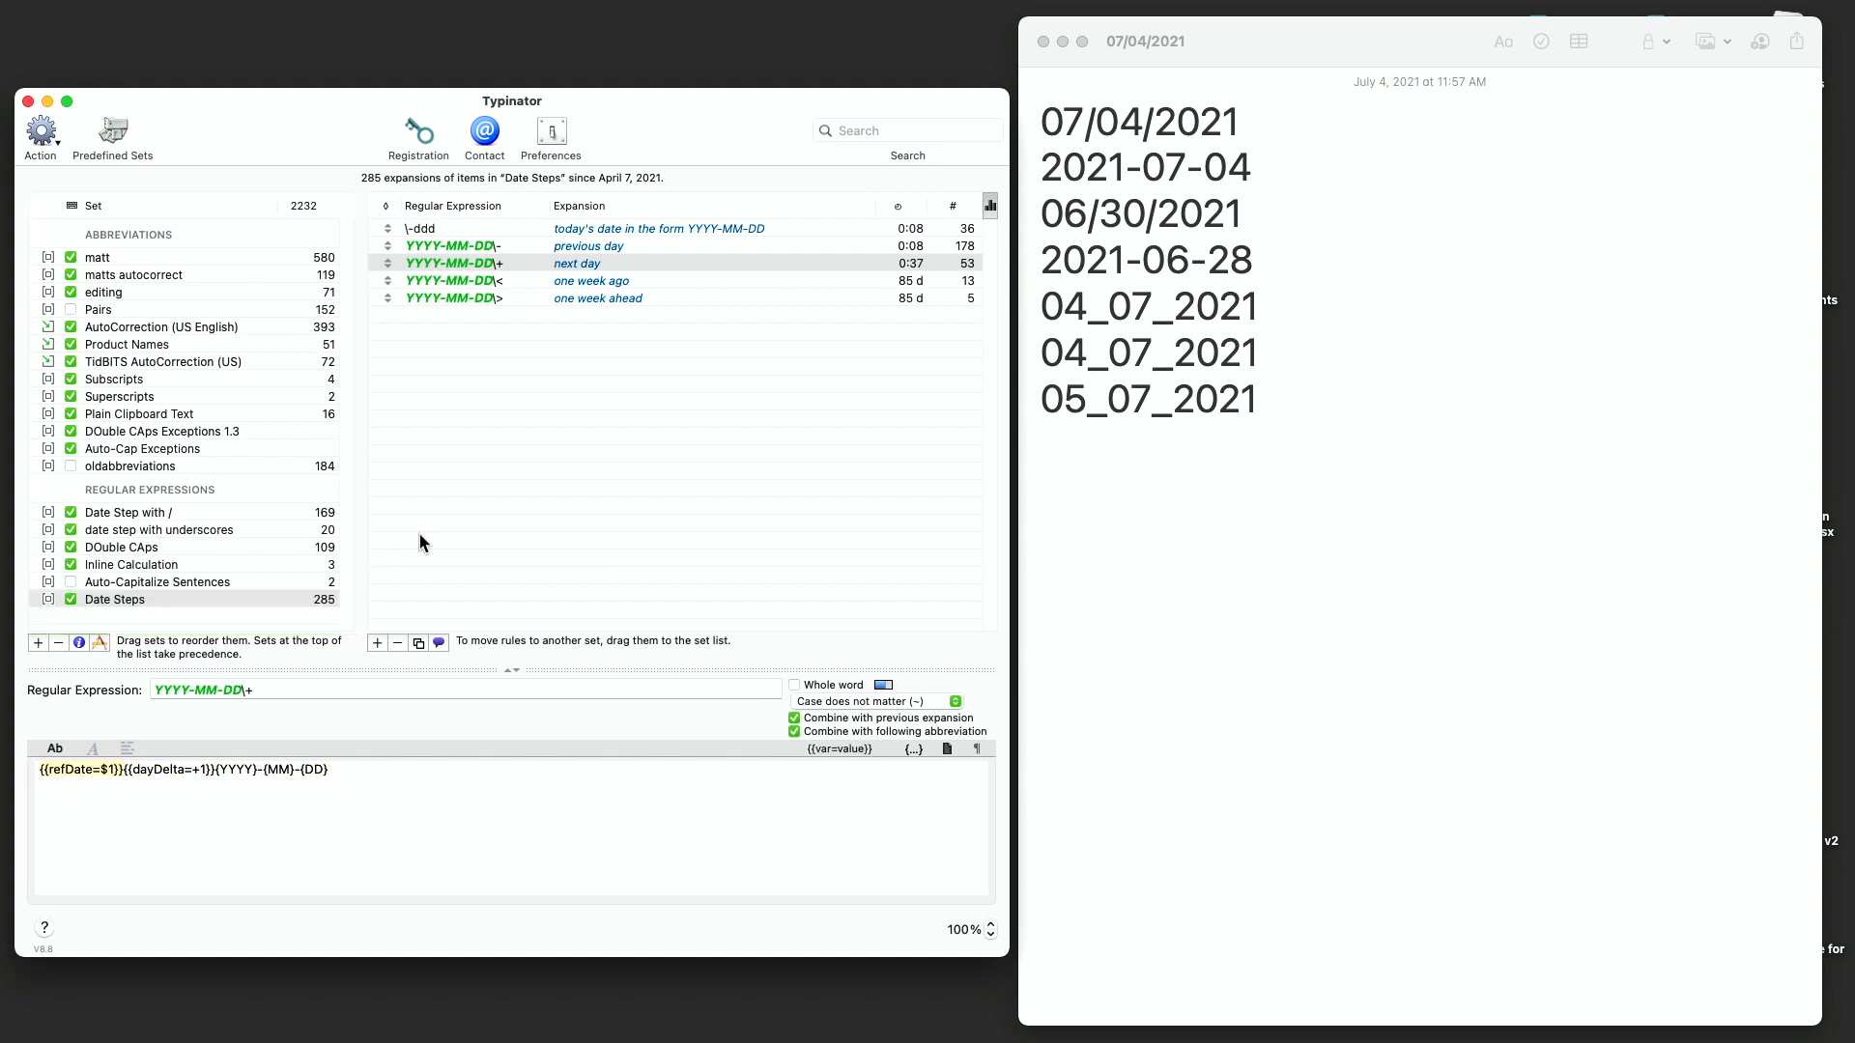
click(166, 531)
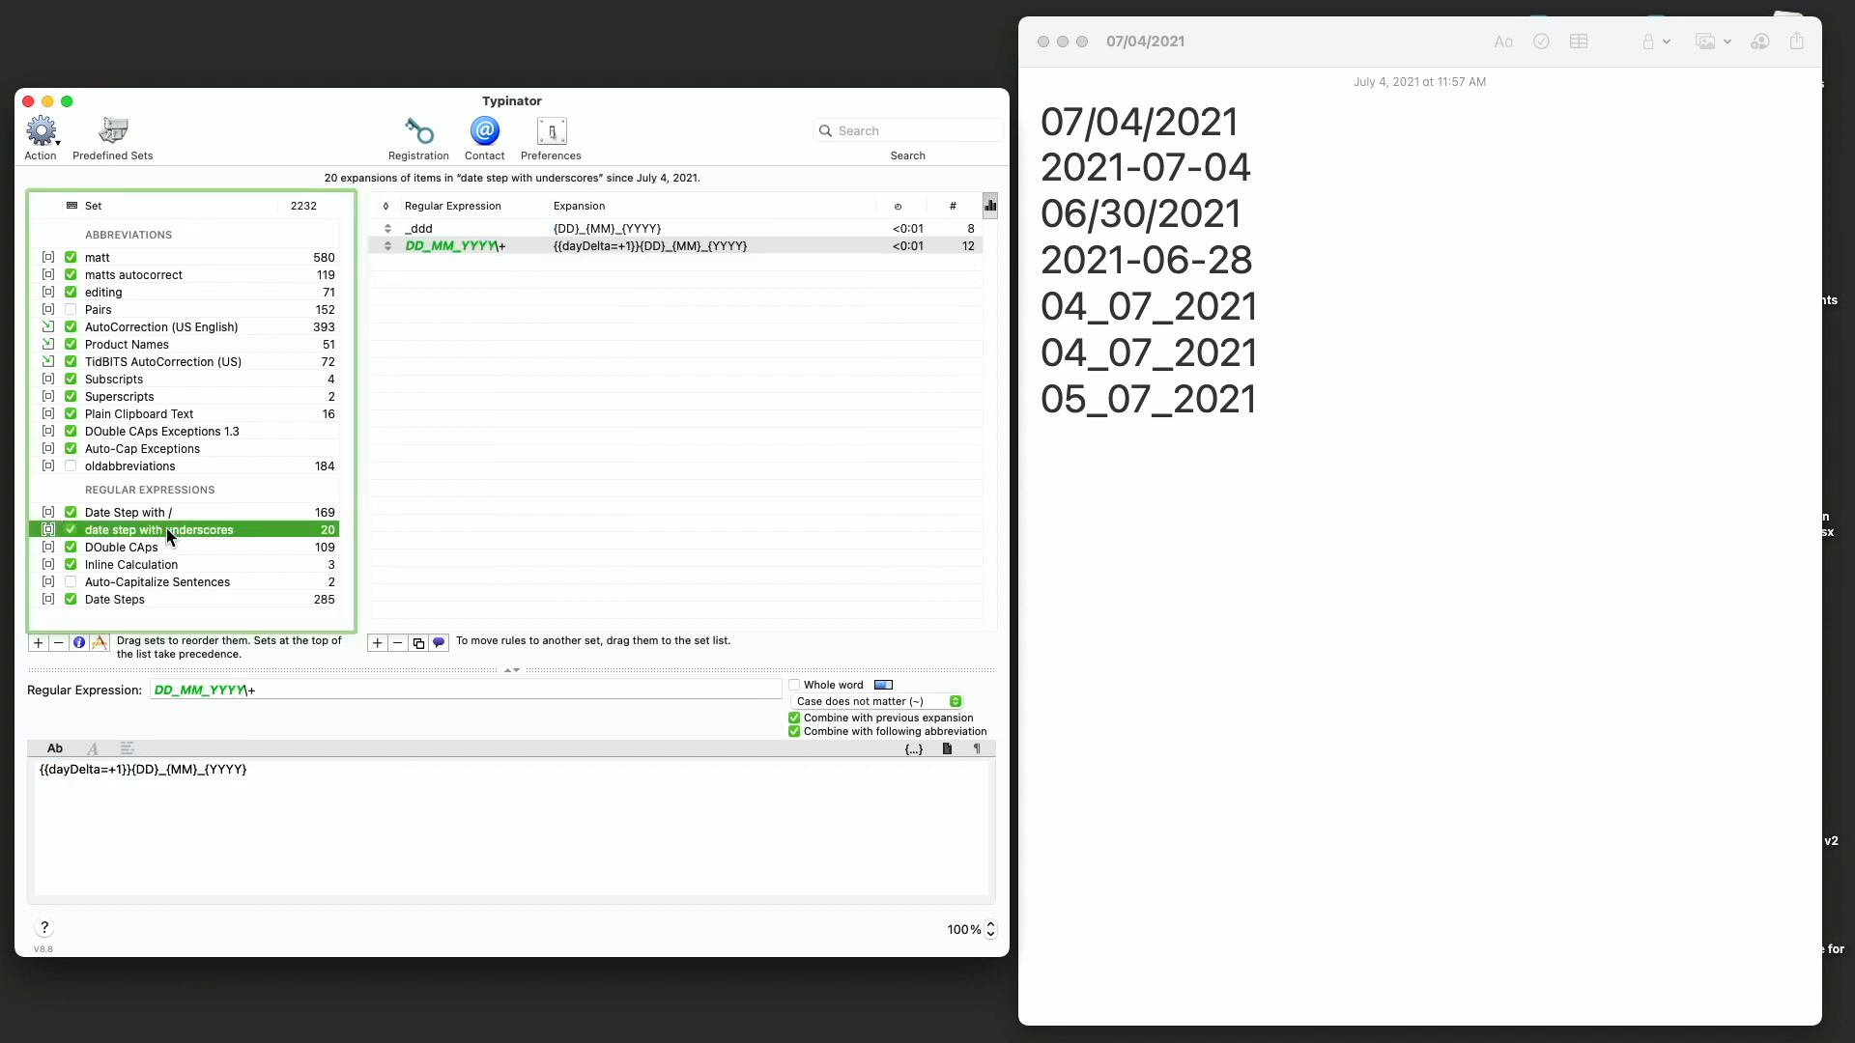
click(92, 771)
key(super+Left)
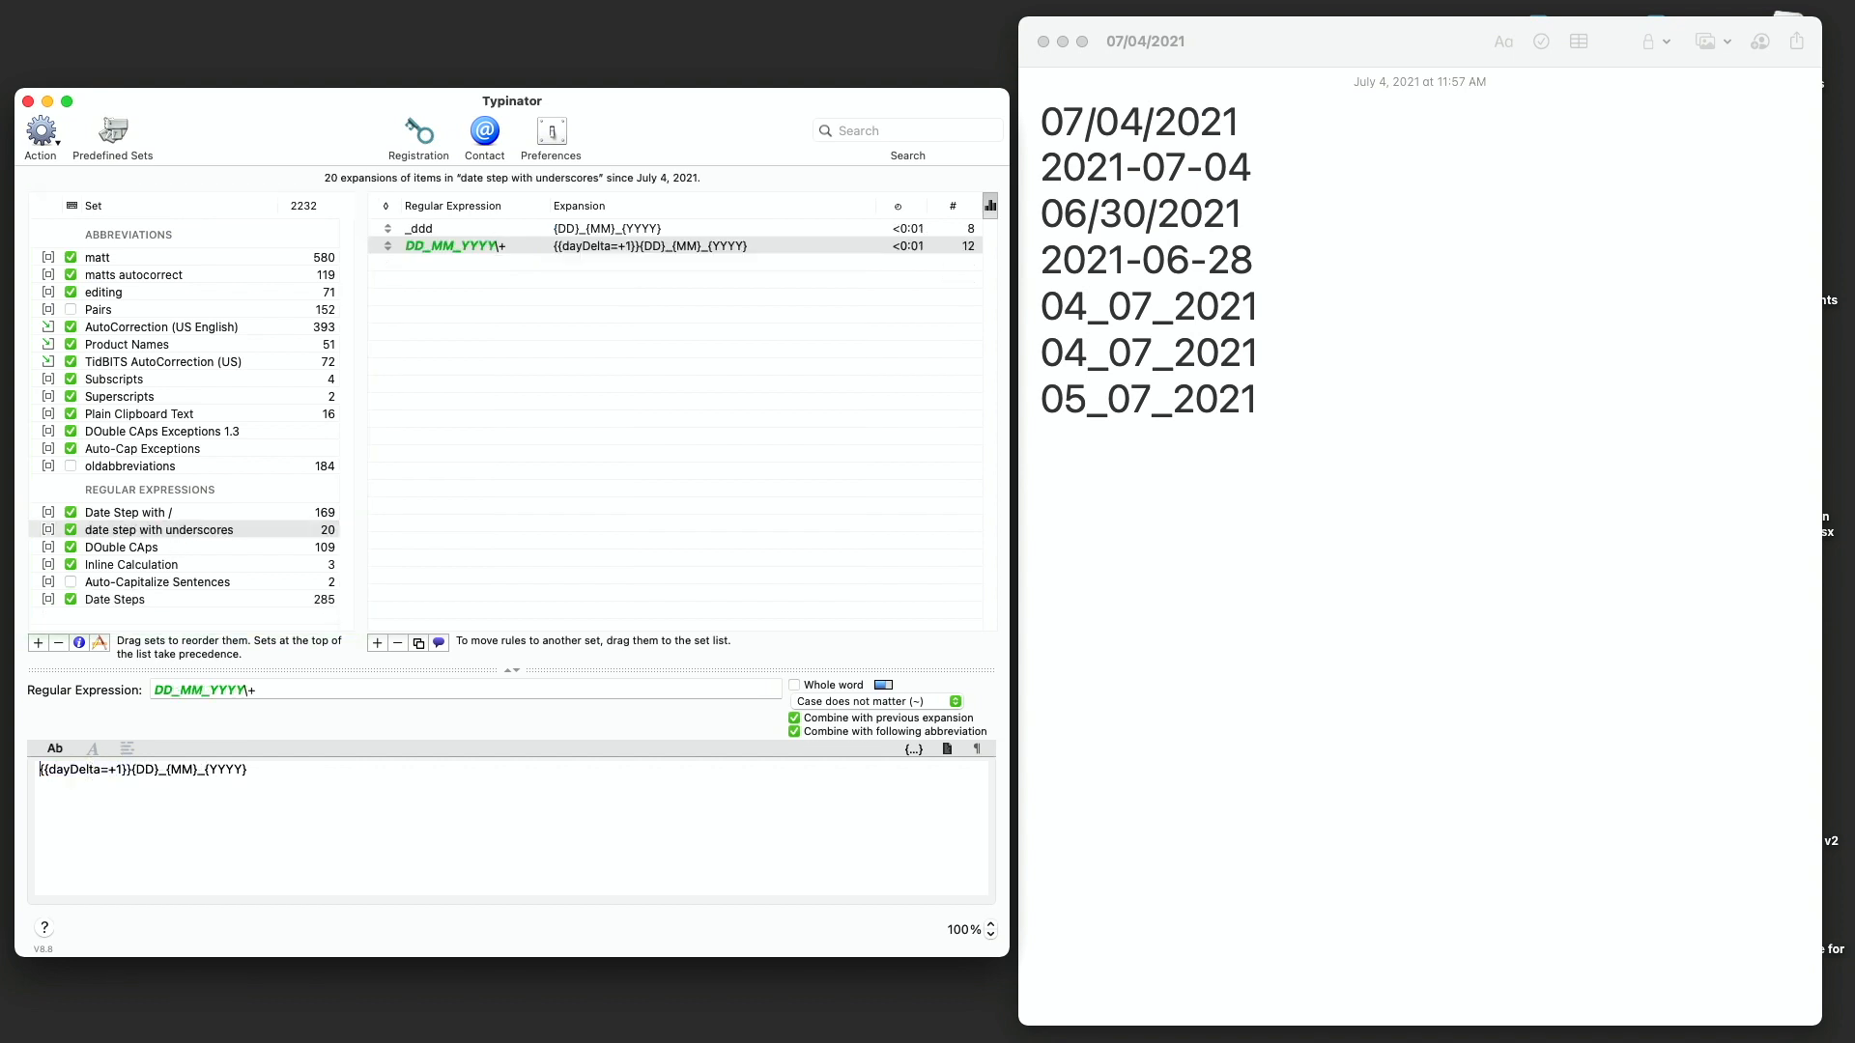
text({{refDate=$1}})
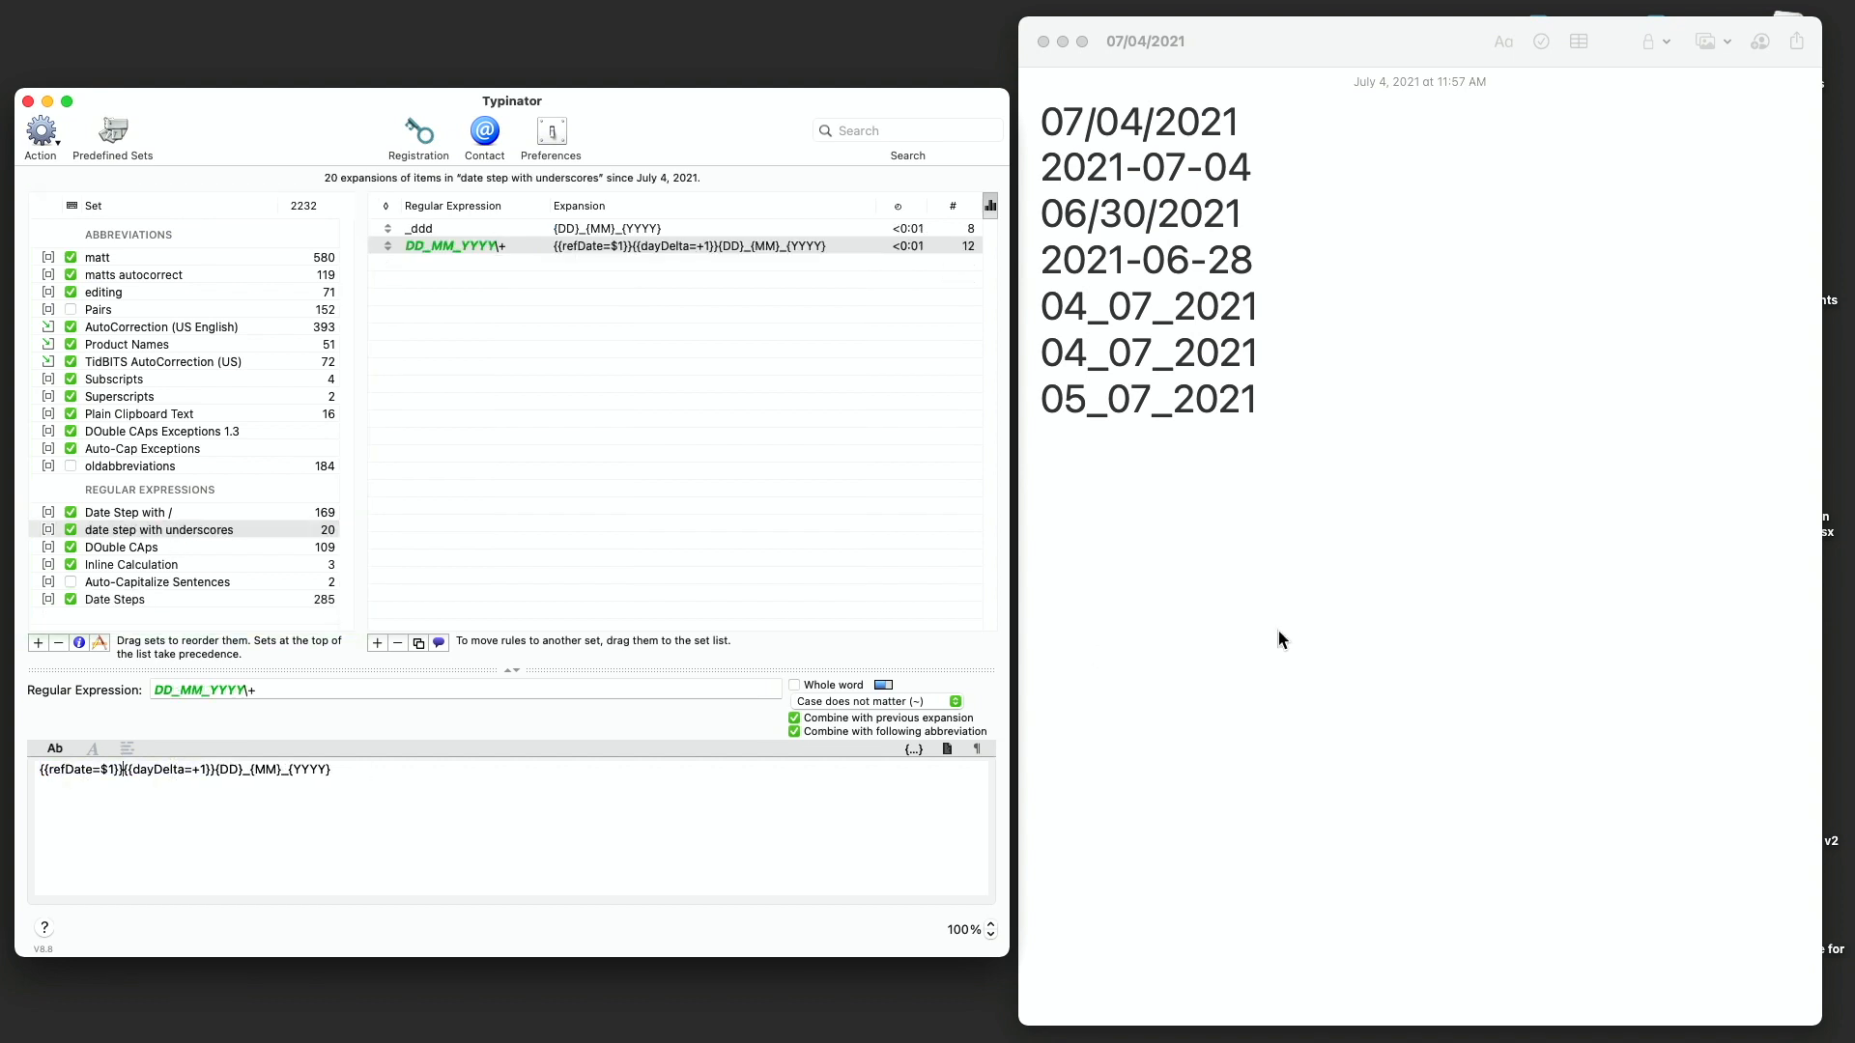
- Delete the note's lines from 06/30/2021 down to the last test date
click(1278, 632)
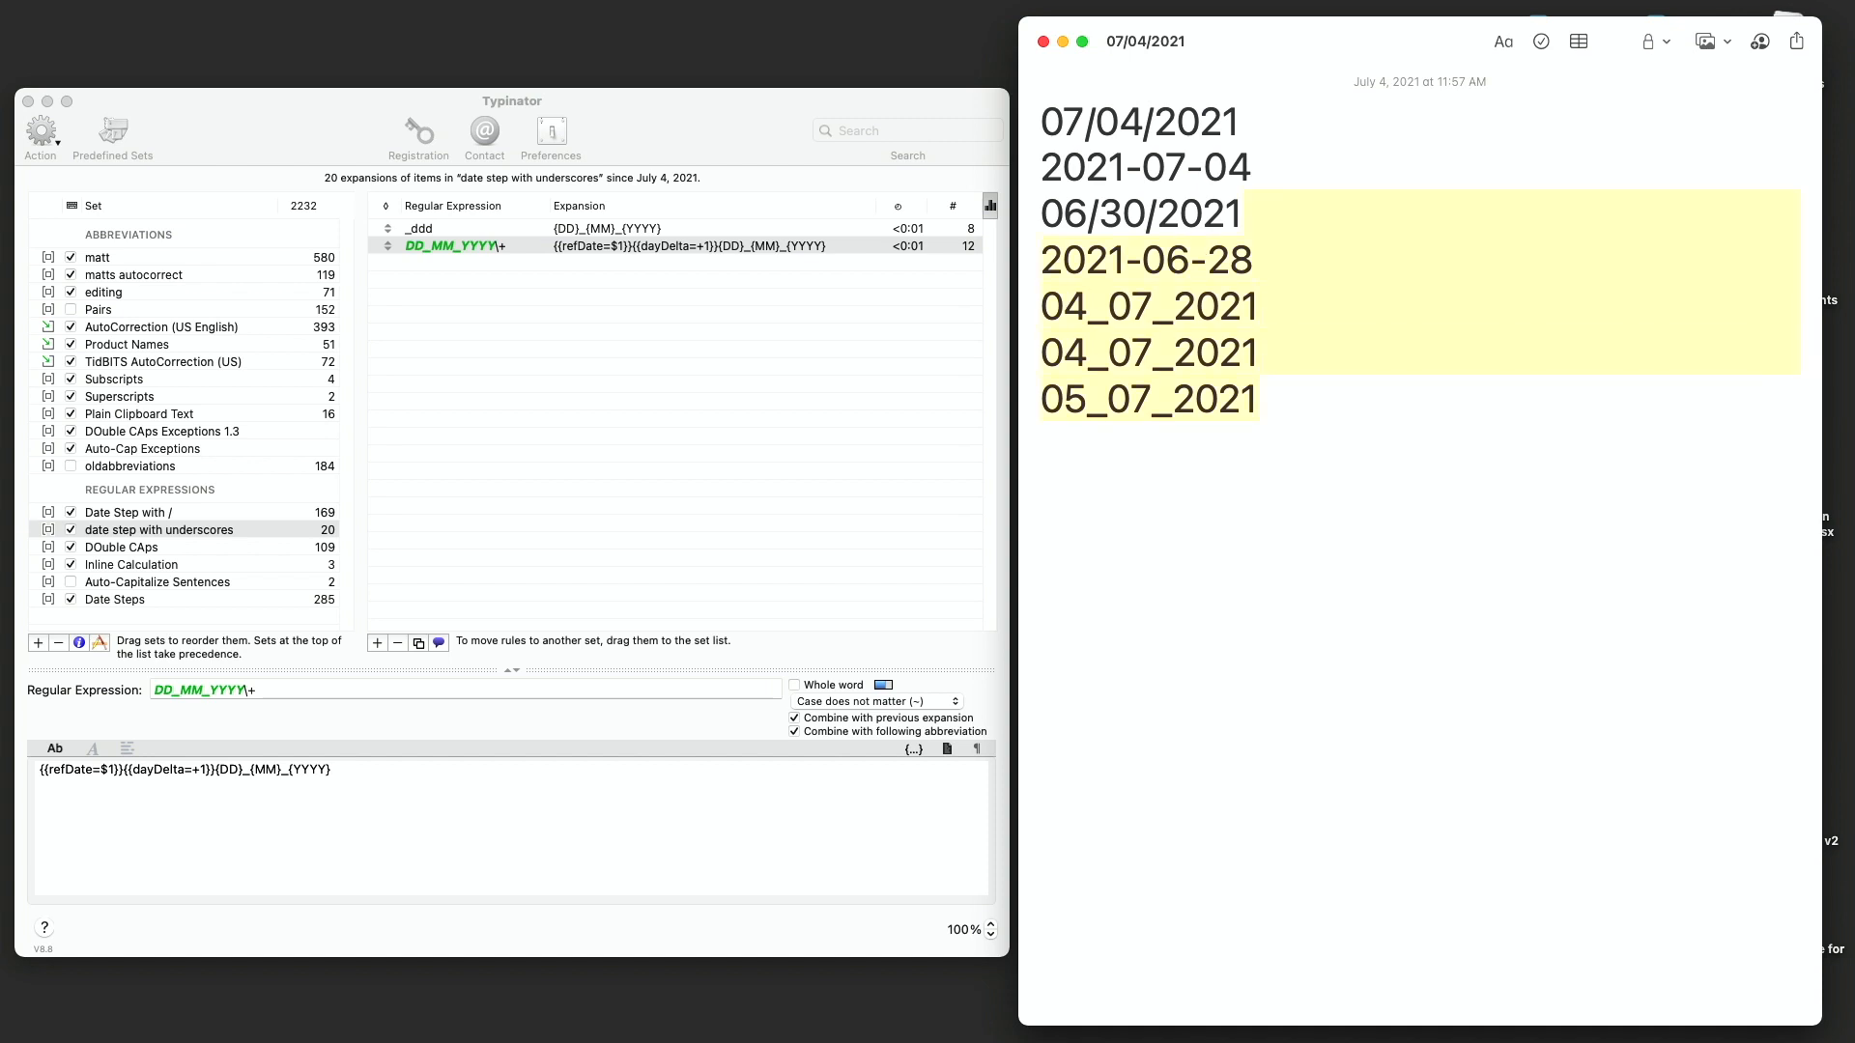
key(BackSpace)
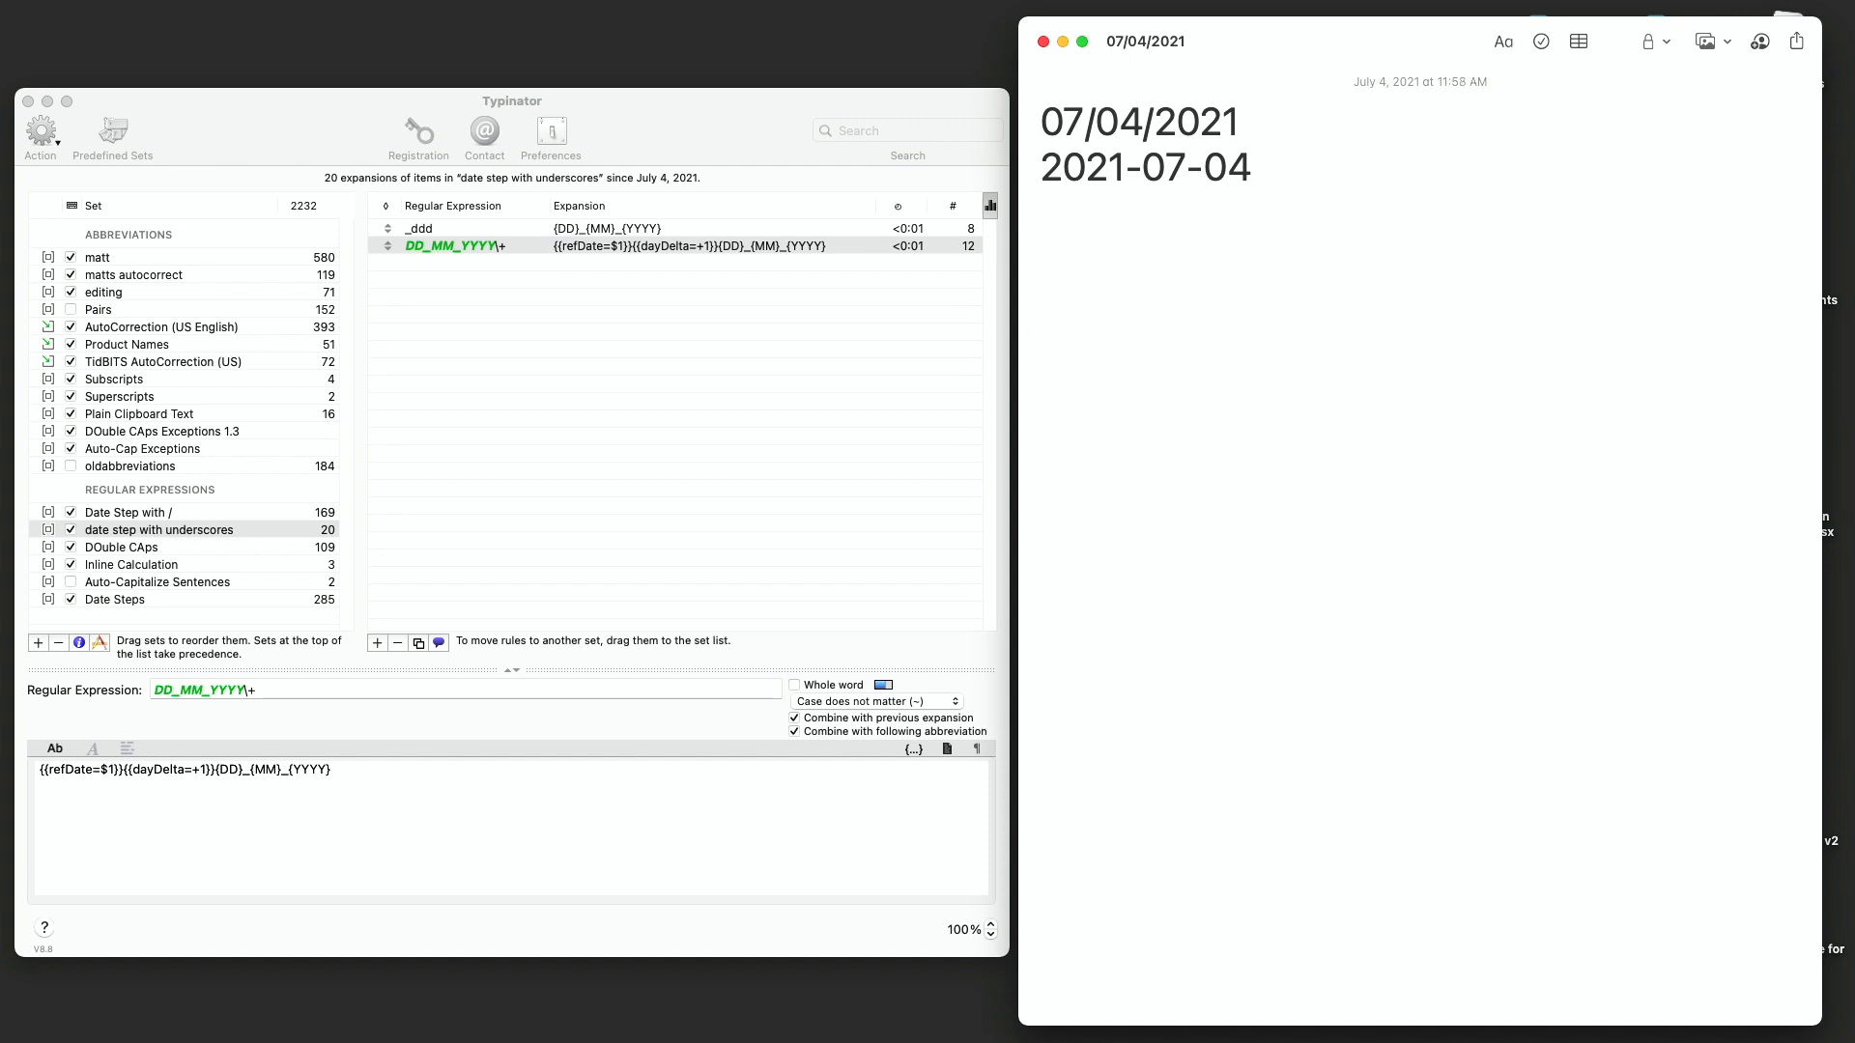
- Test by typing _ddd, retyping the year's last digits and appending + on a new note line
text(_)
text(ddd)
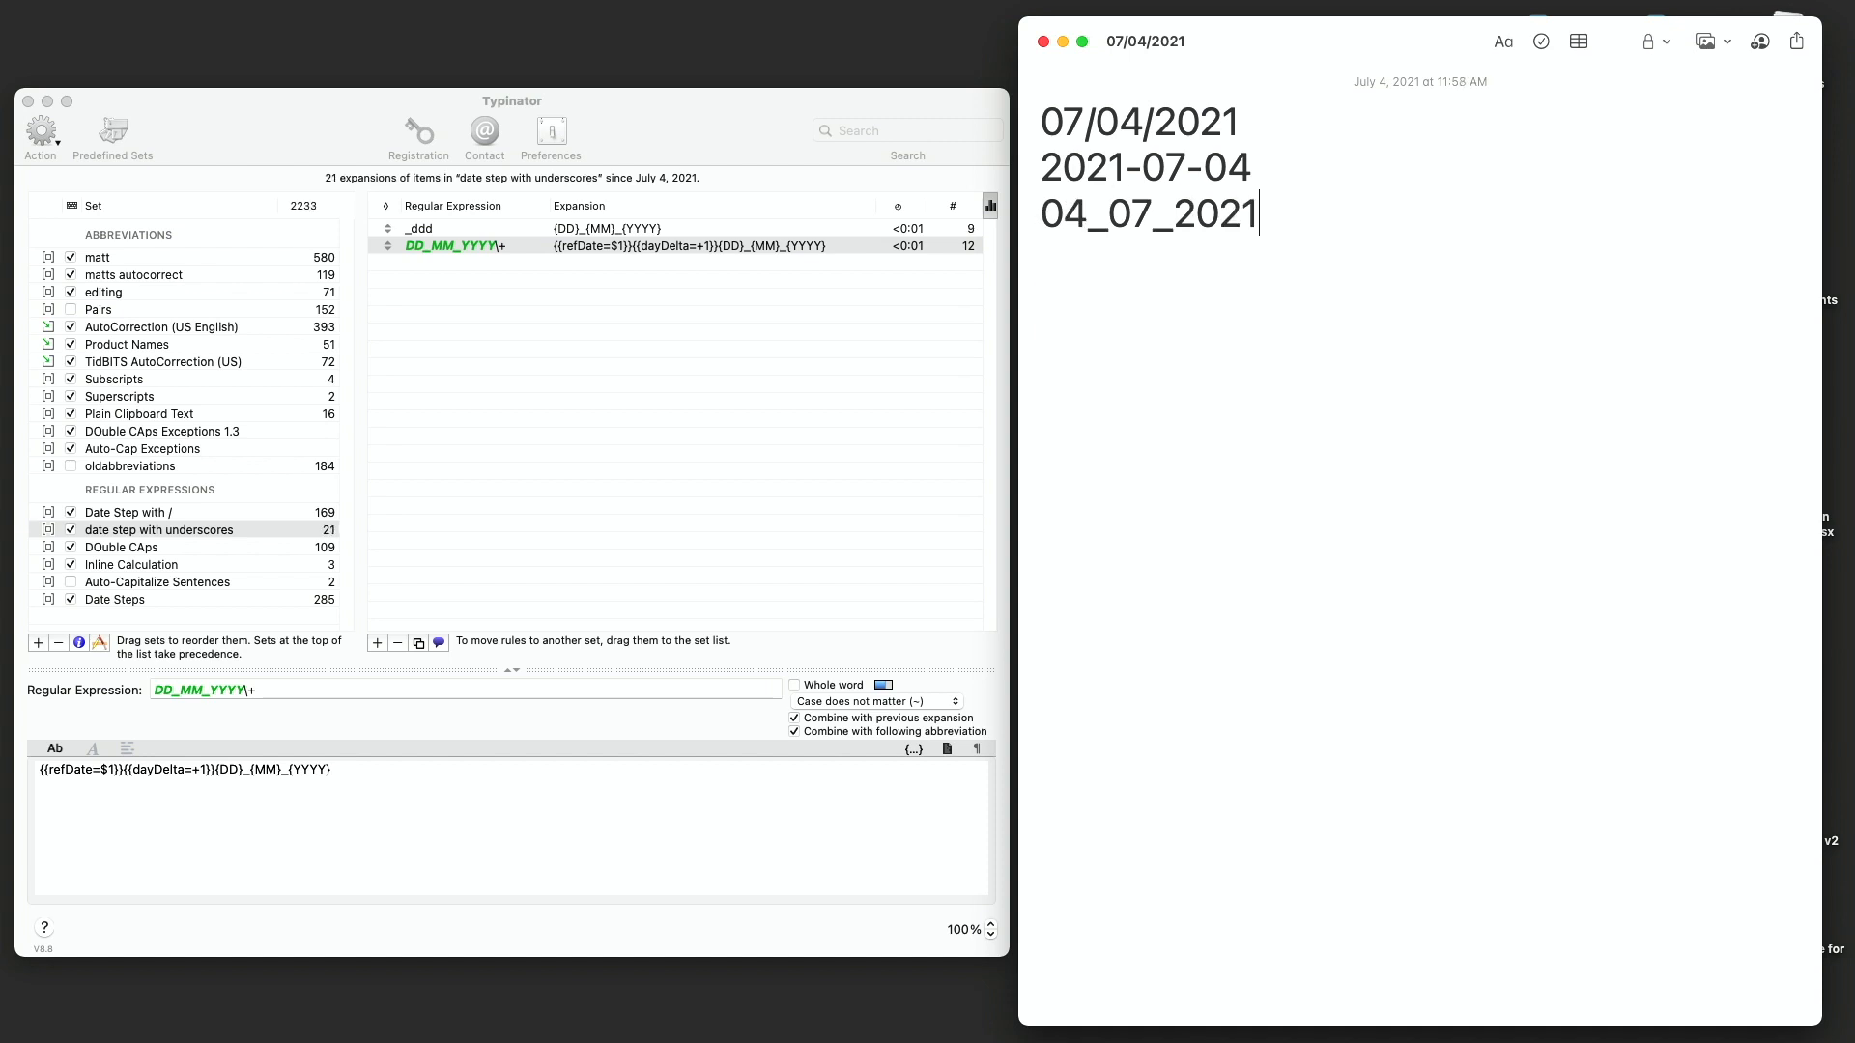
key(BackSpace)
key(BackSpace)
text(21+)
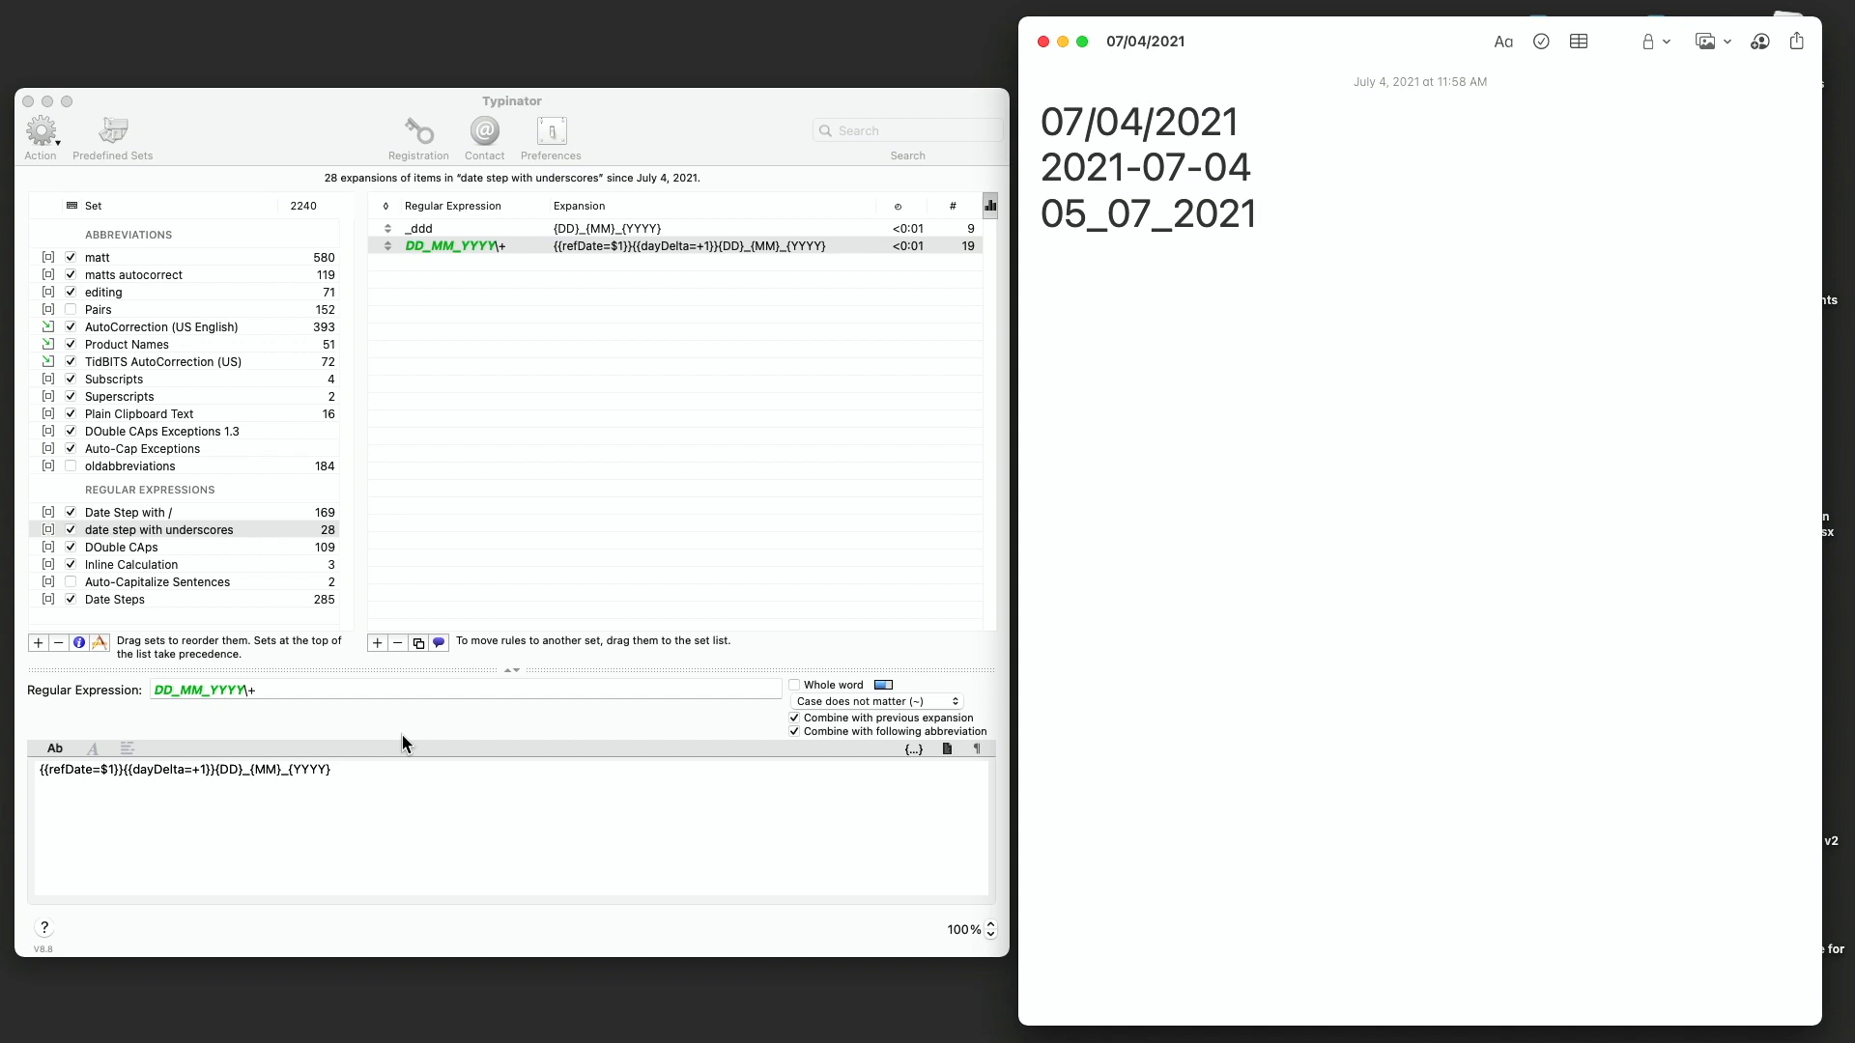
- Change the expansion's refDate variable to $1-$2-$3
click(116, 773)
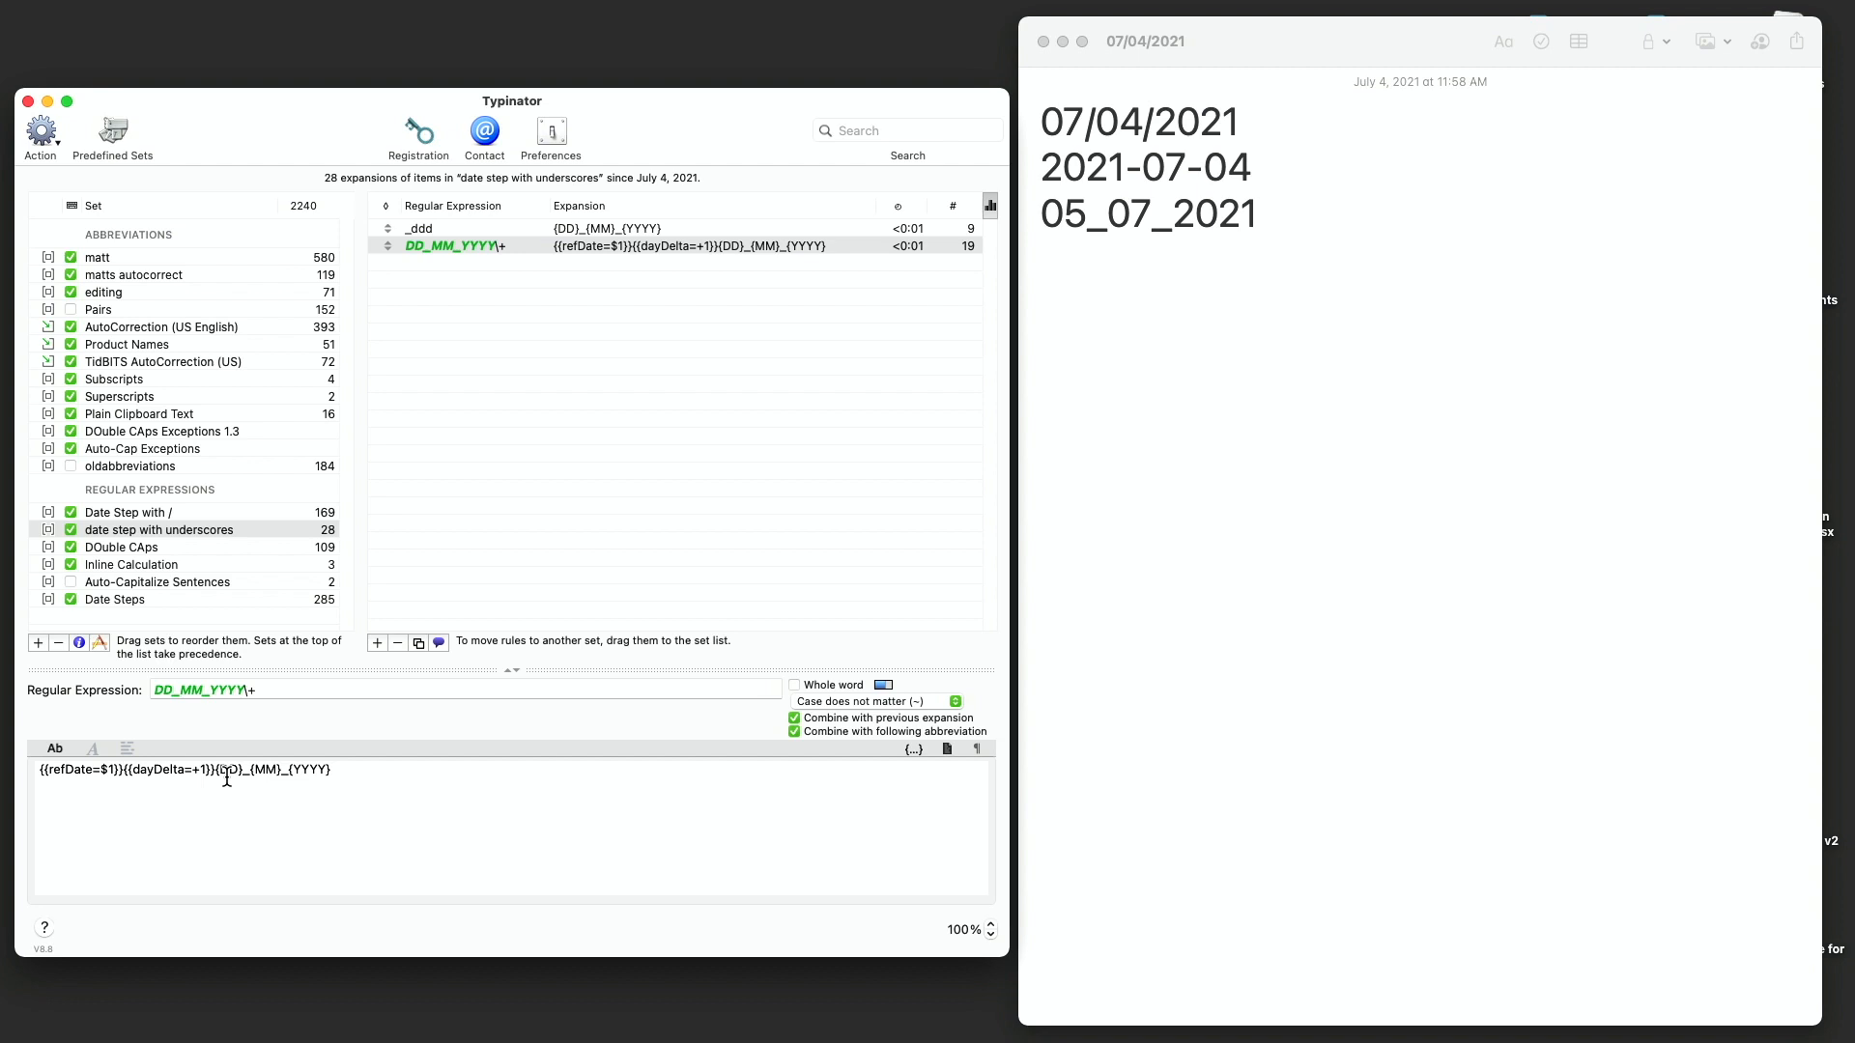
click(118, 770)
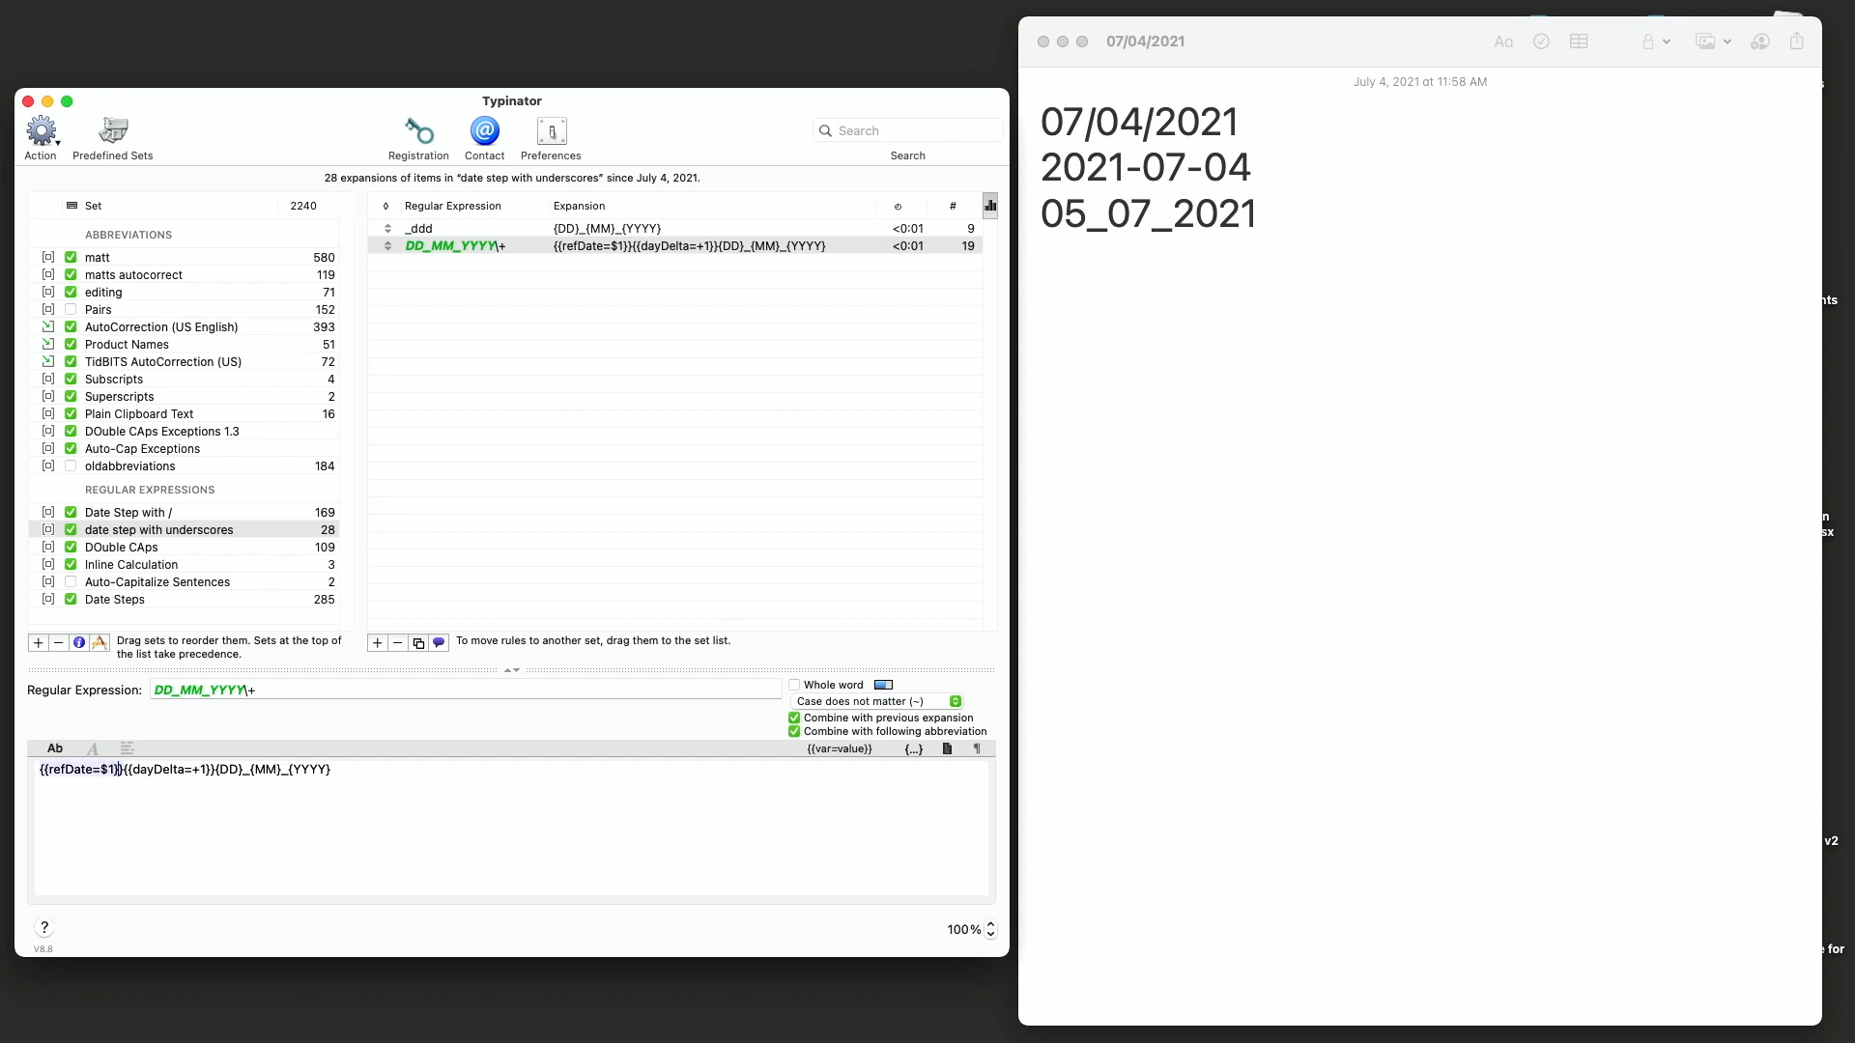
text(-)
key(BackSpace)
text(-$)
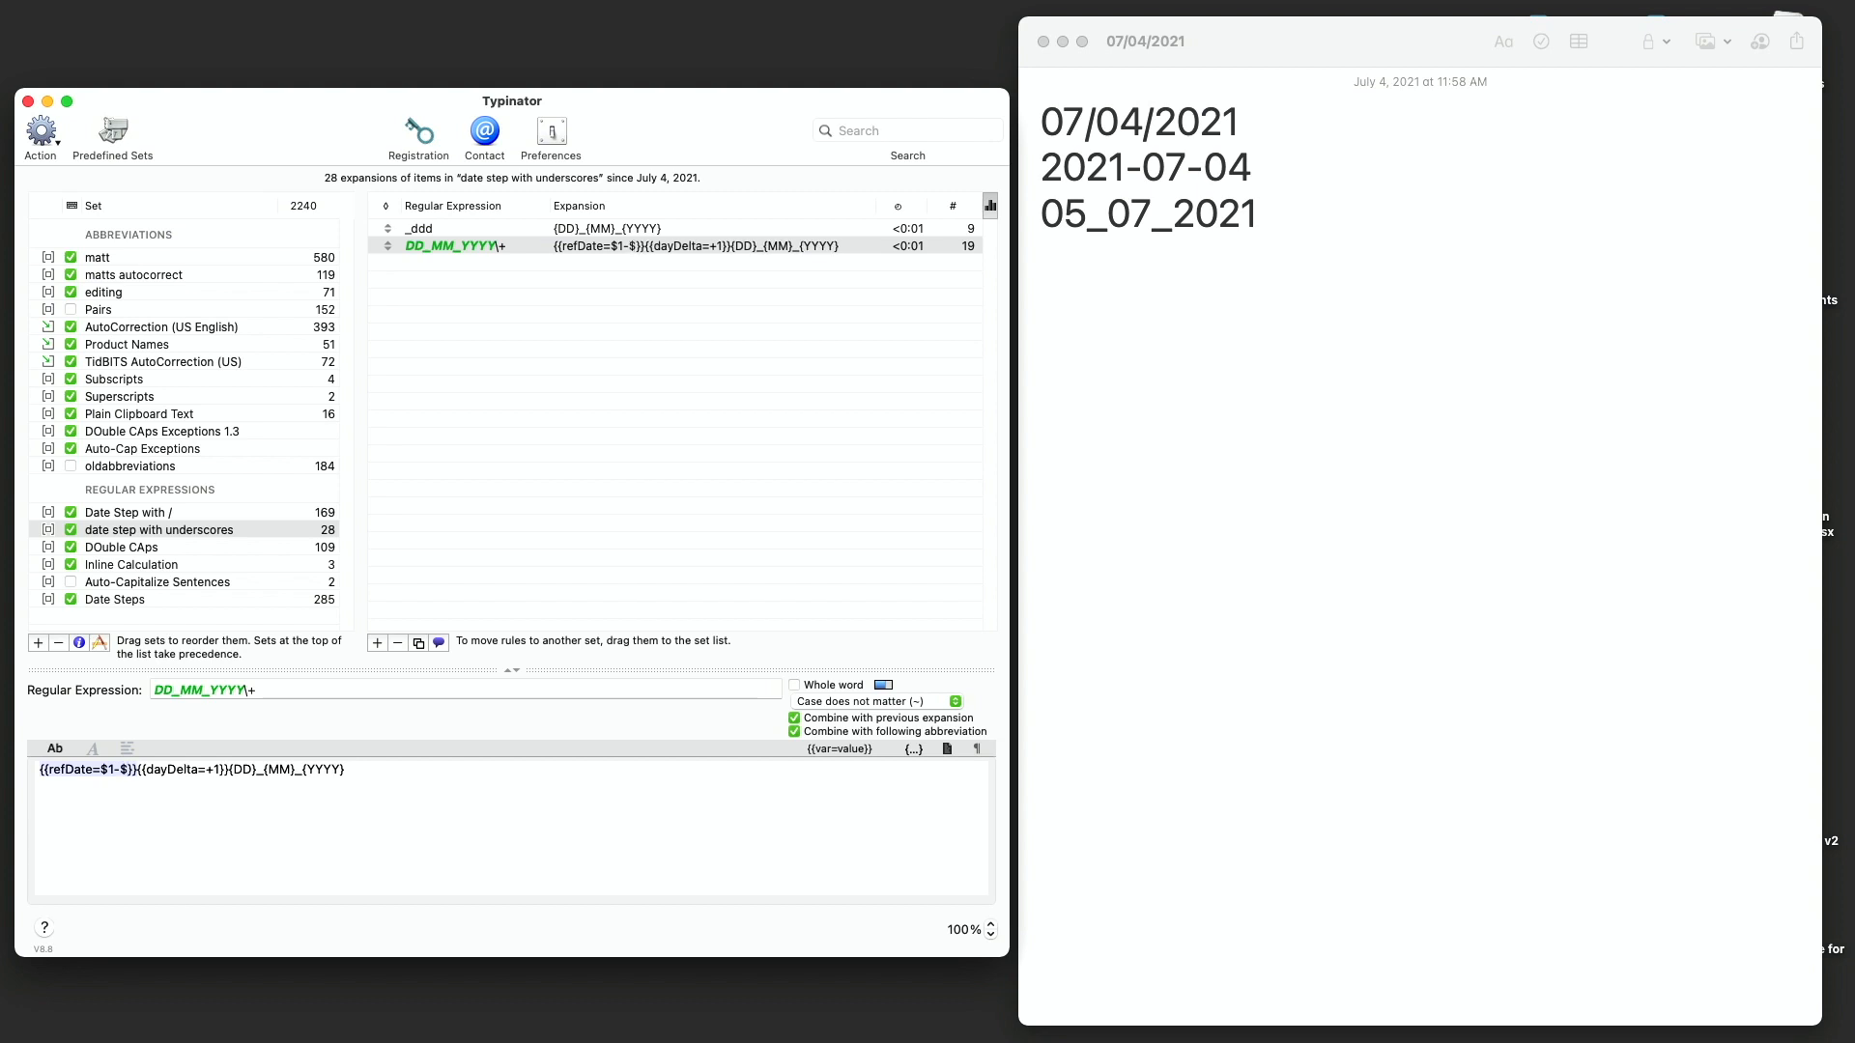
text(2-$)
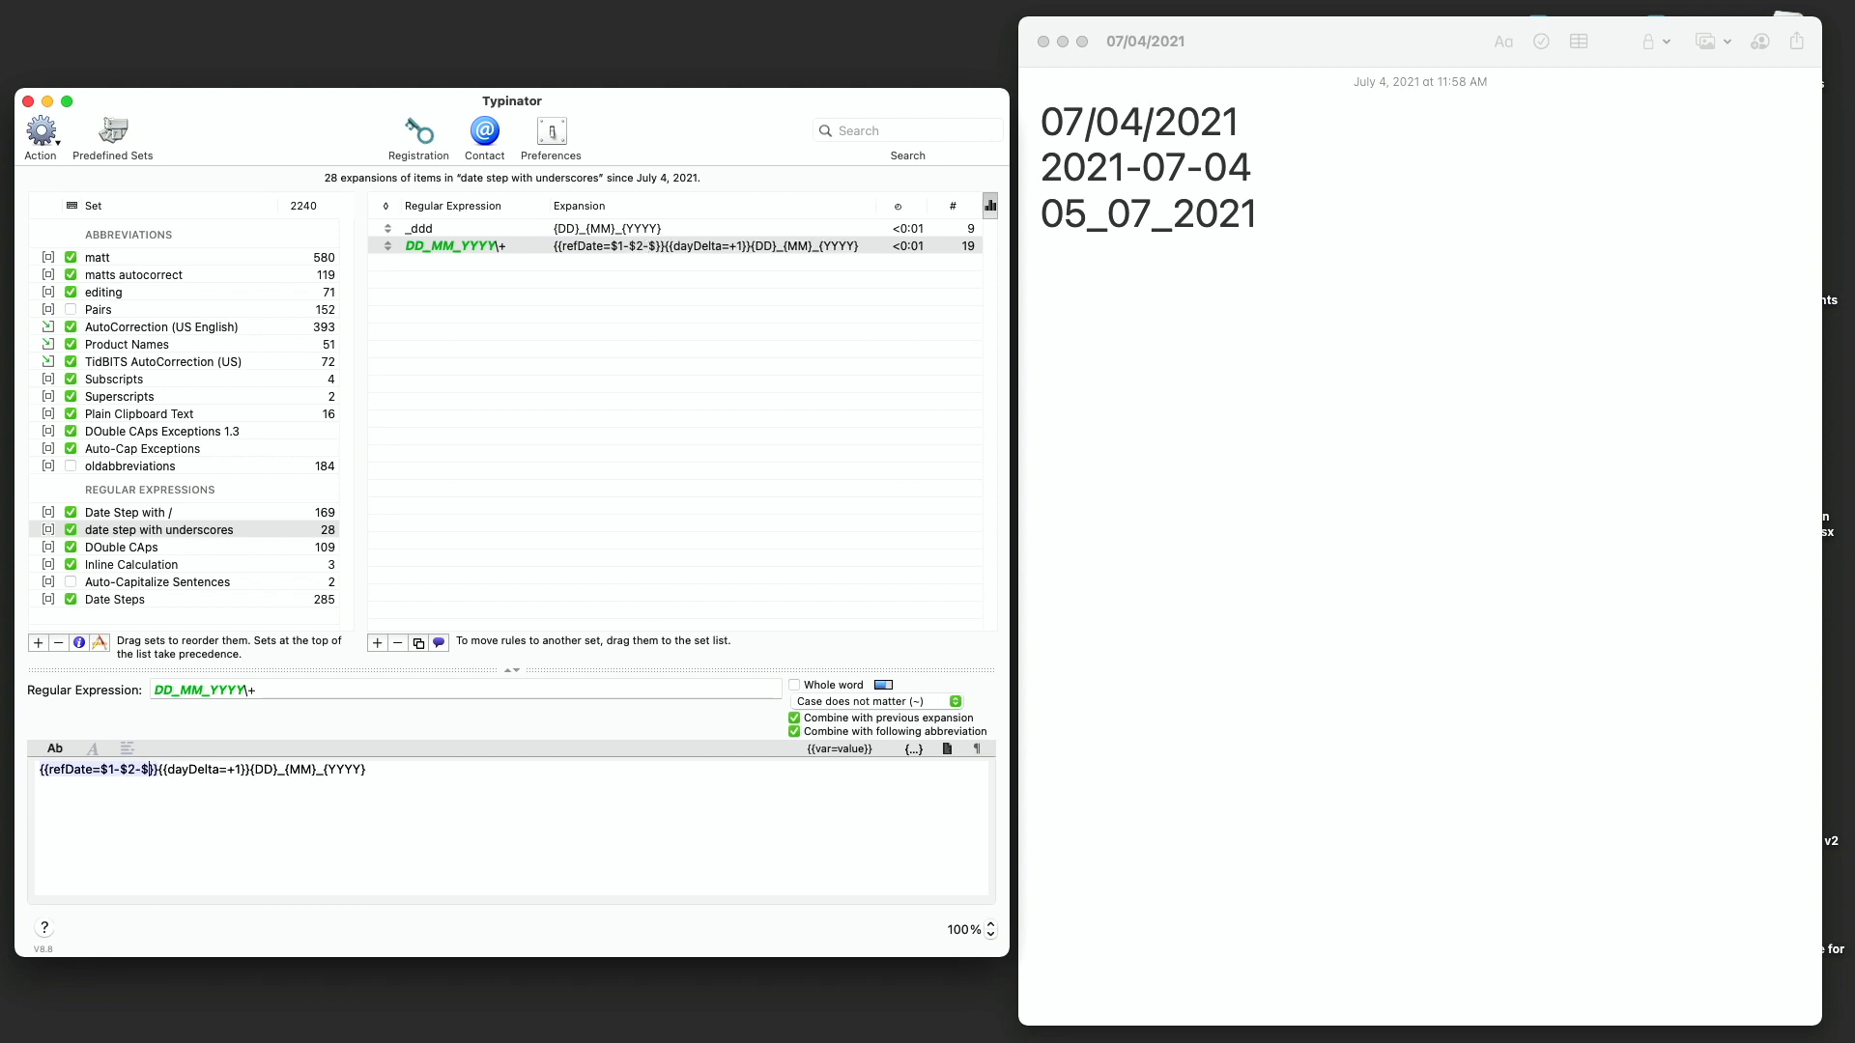
text(3)
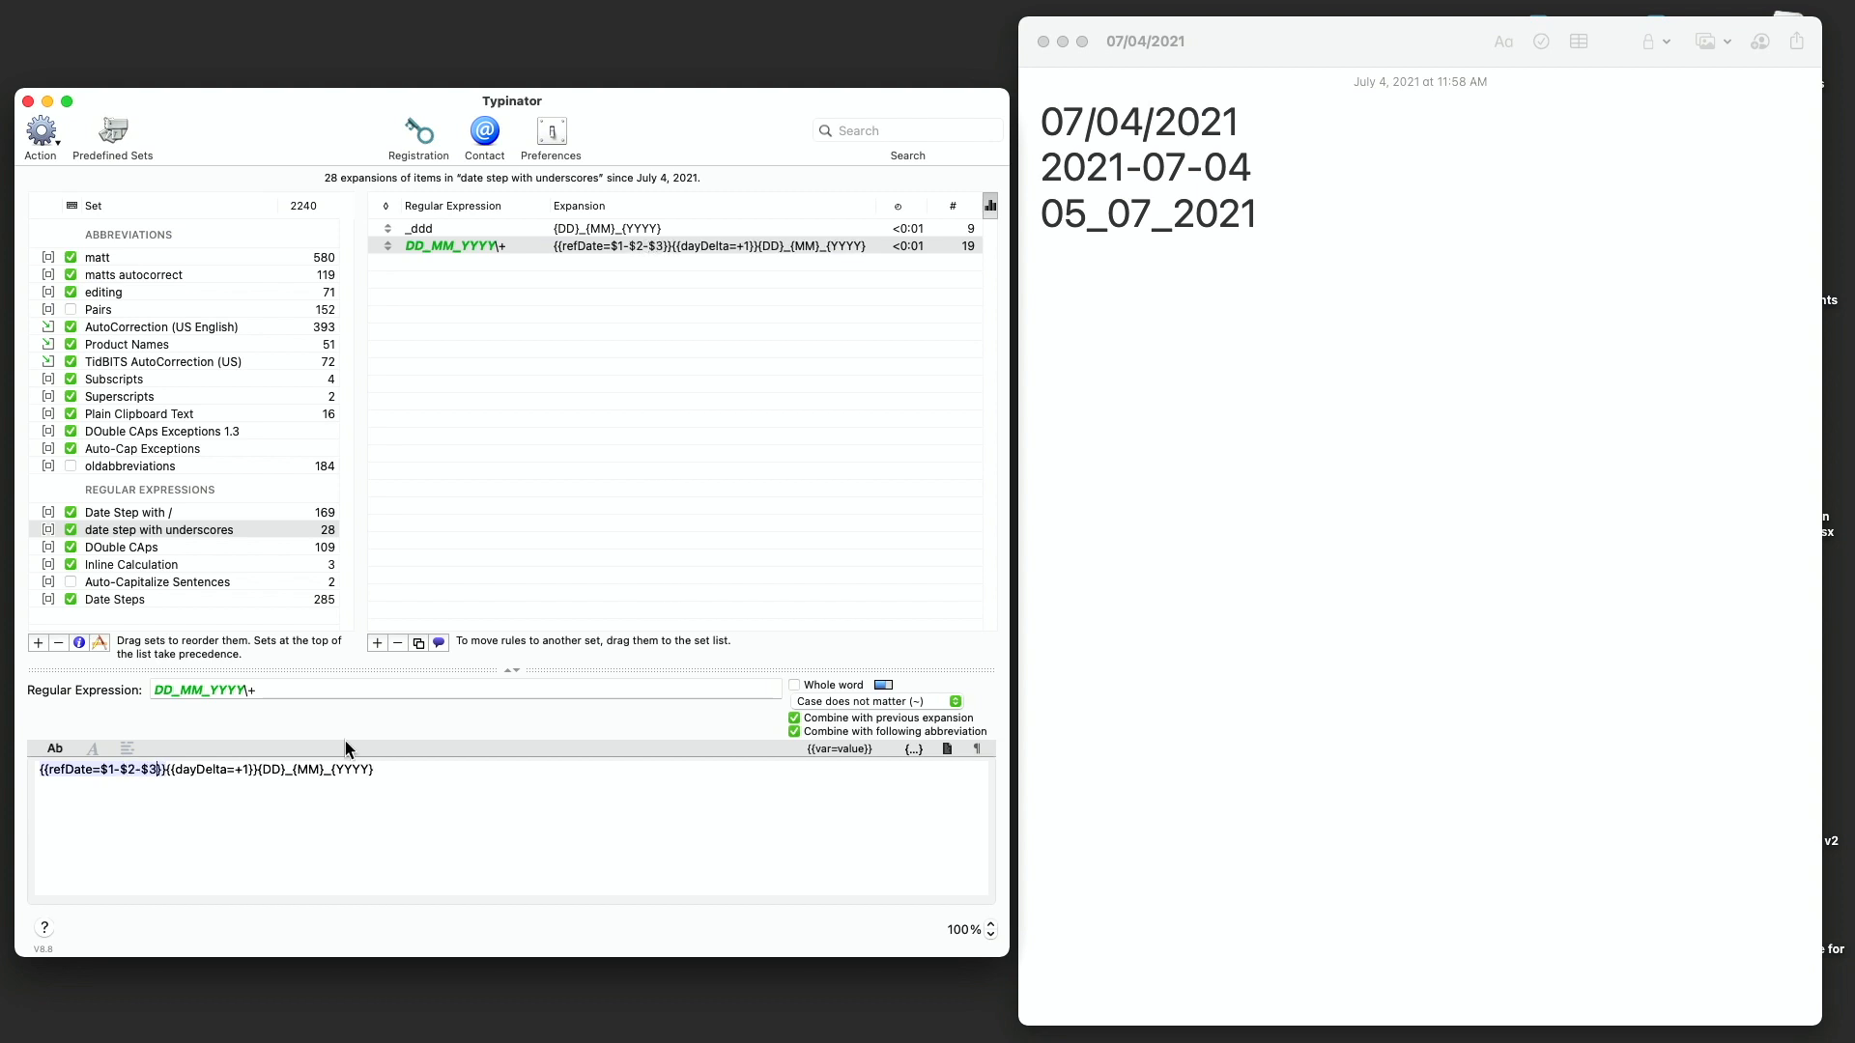
- Test _ddd with appended + signs on a new line of the note
click(1192, 476)
key(Return)
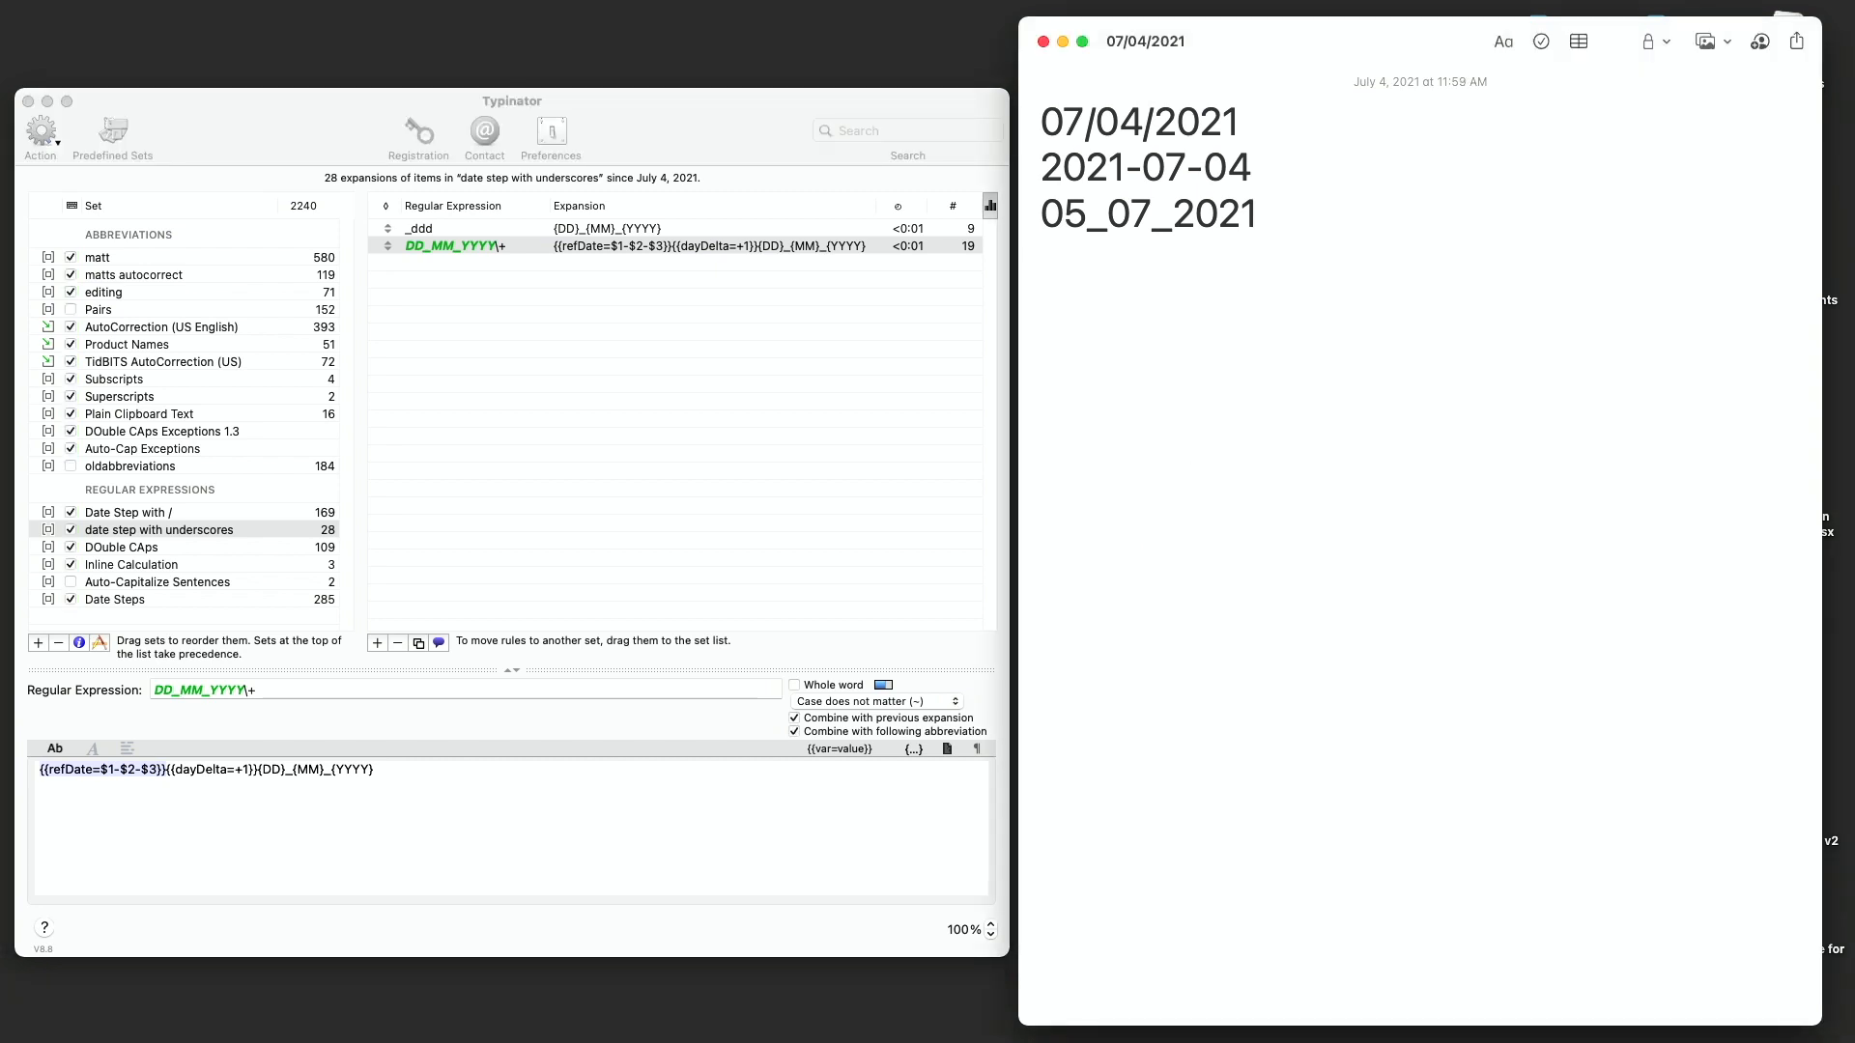
text(_ddd)
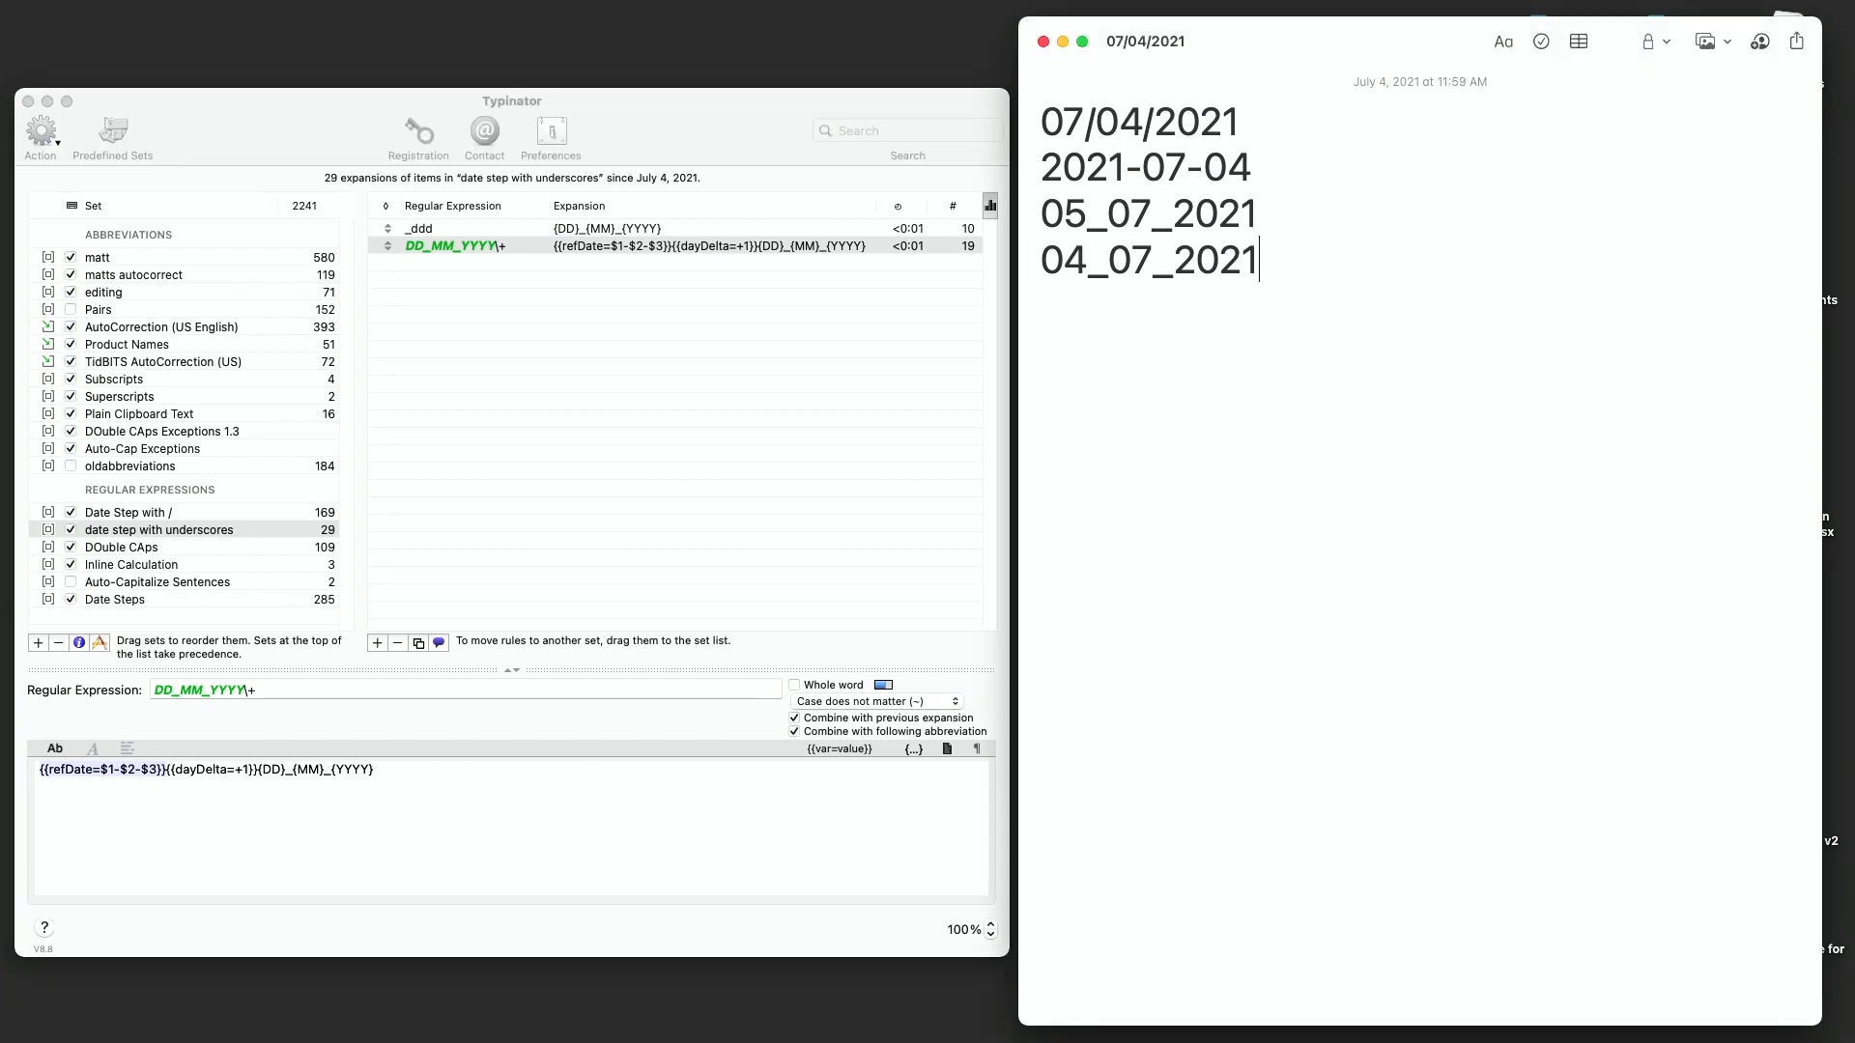
text(++)
key(BackSpace)
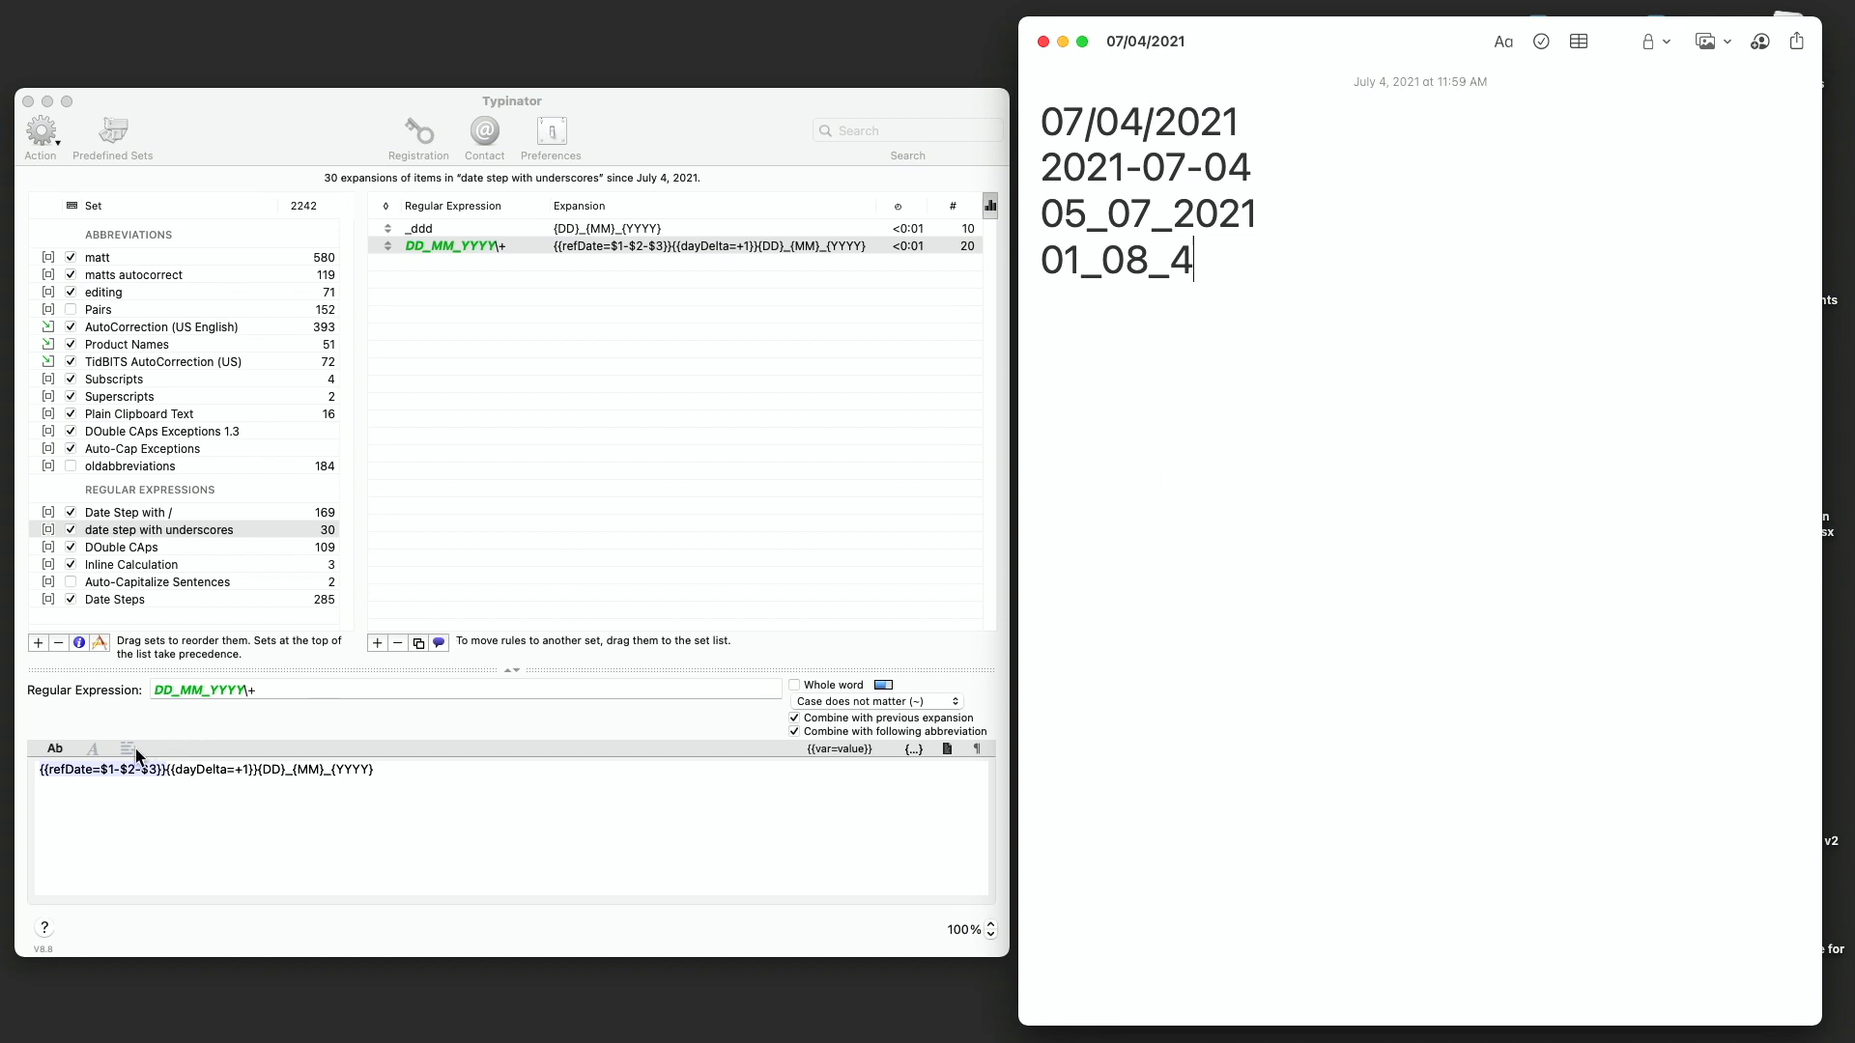
- Change the expansion's refDate variable to $3-$2-$1
click(116, 772)
click(116, 773)
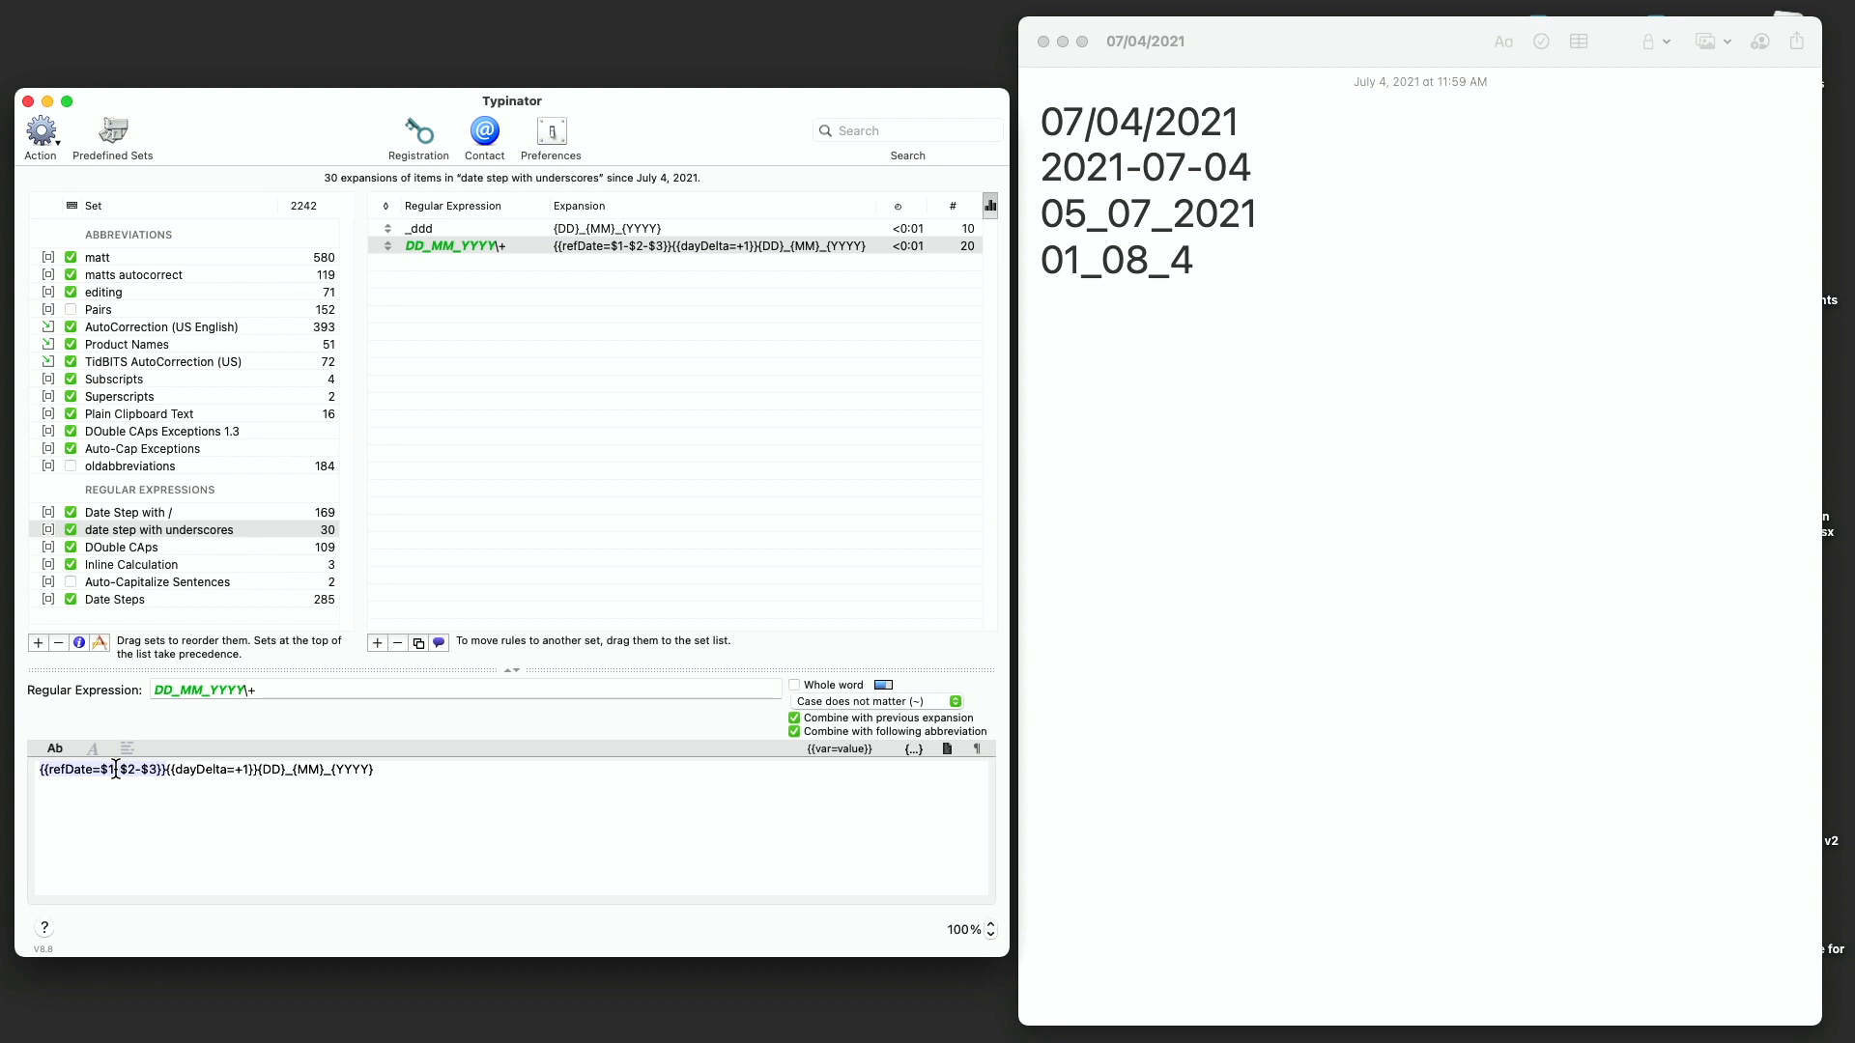
key(BackSpace)
text(1)
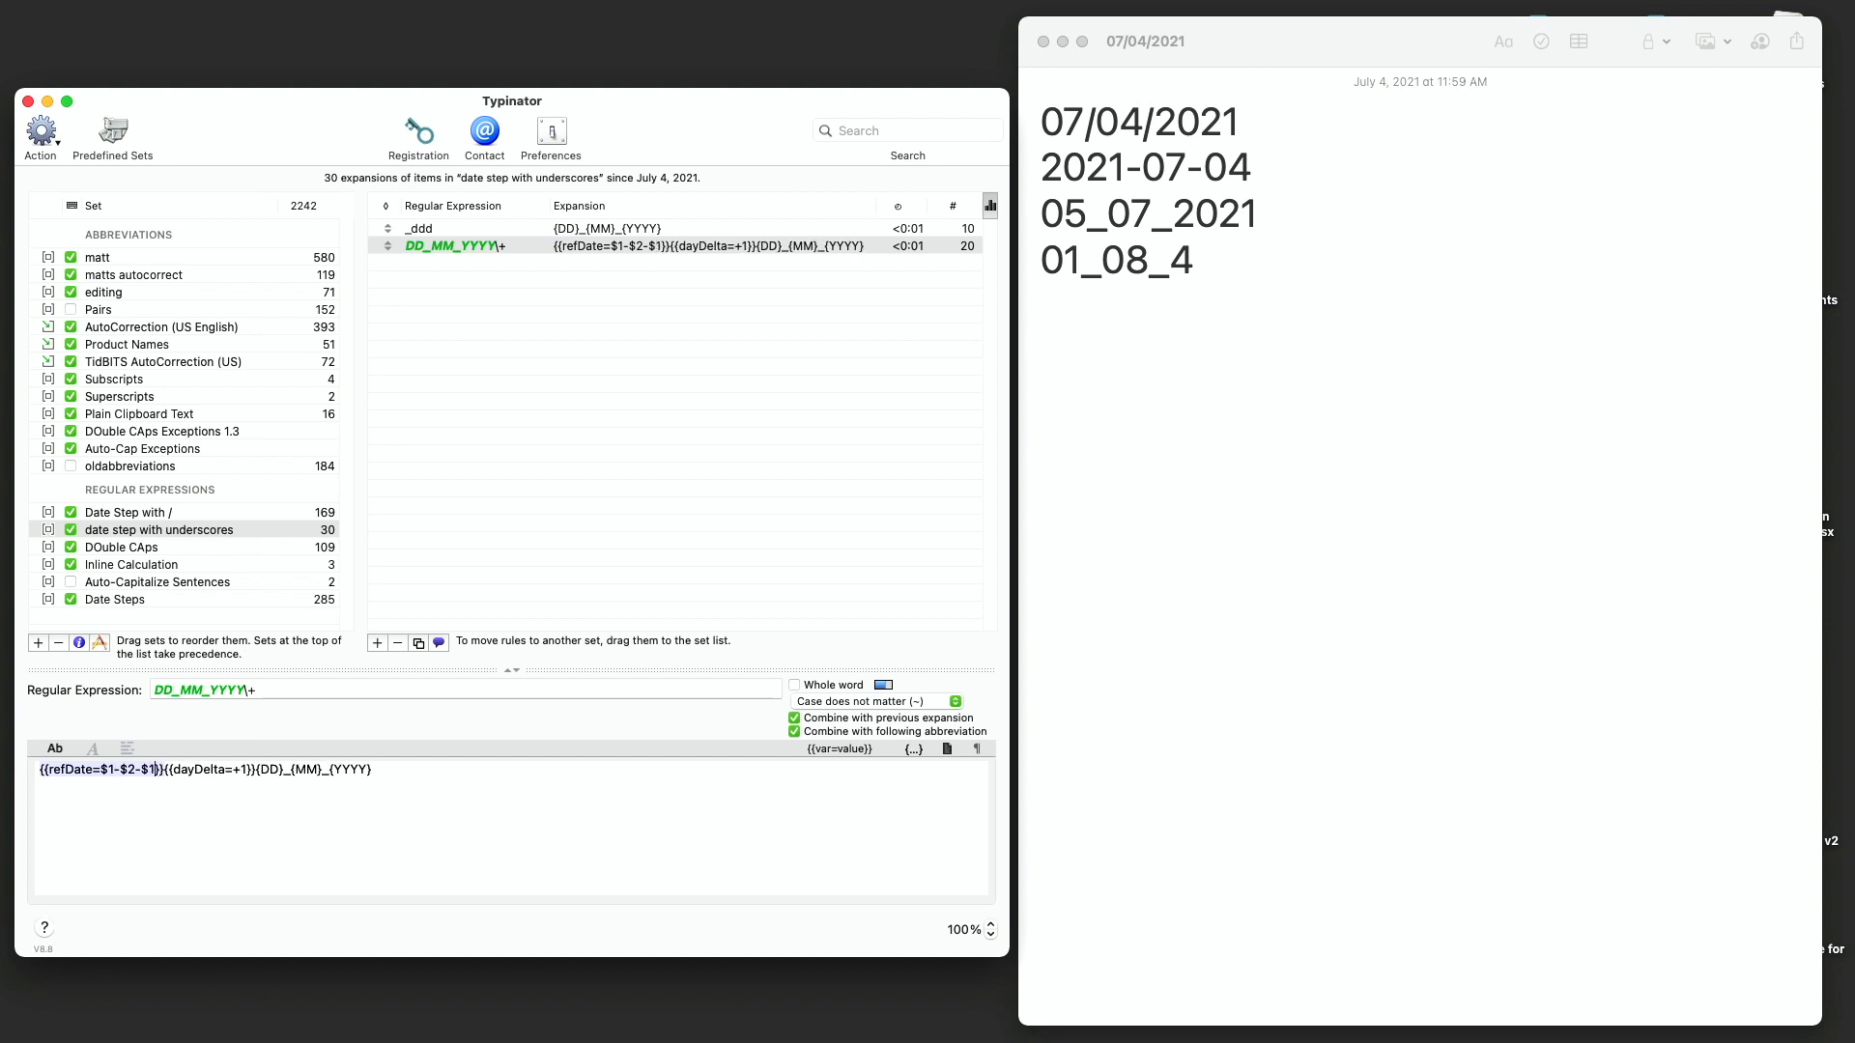
key(BackSpace)
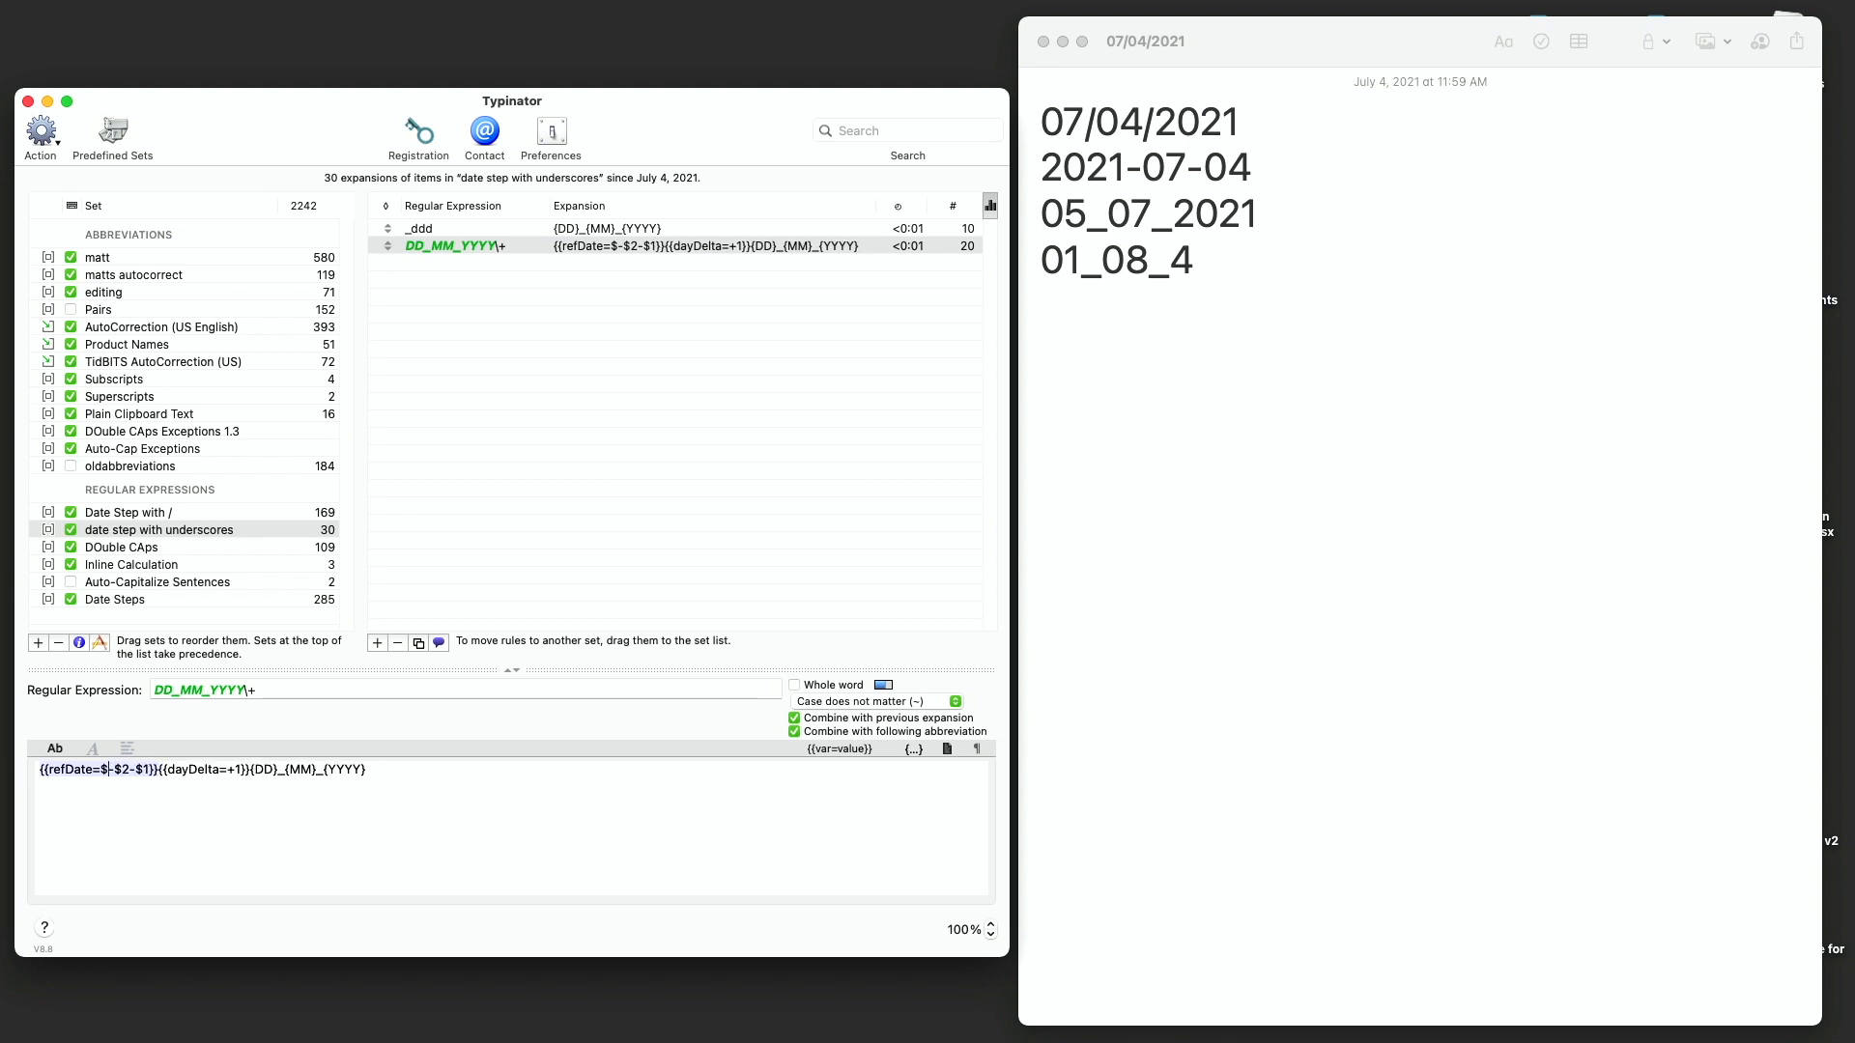
text(3)
- Replace the note's last line by typing _ddd and appending a series of + signs to test the date stepping
click(1097, 454)
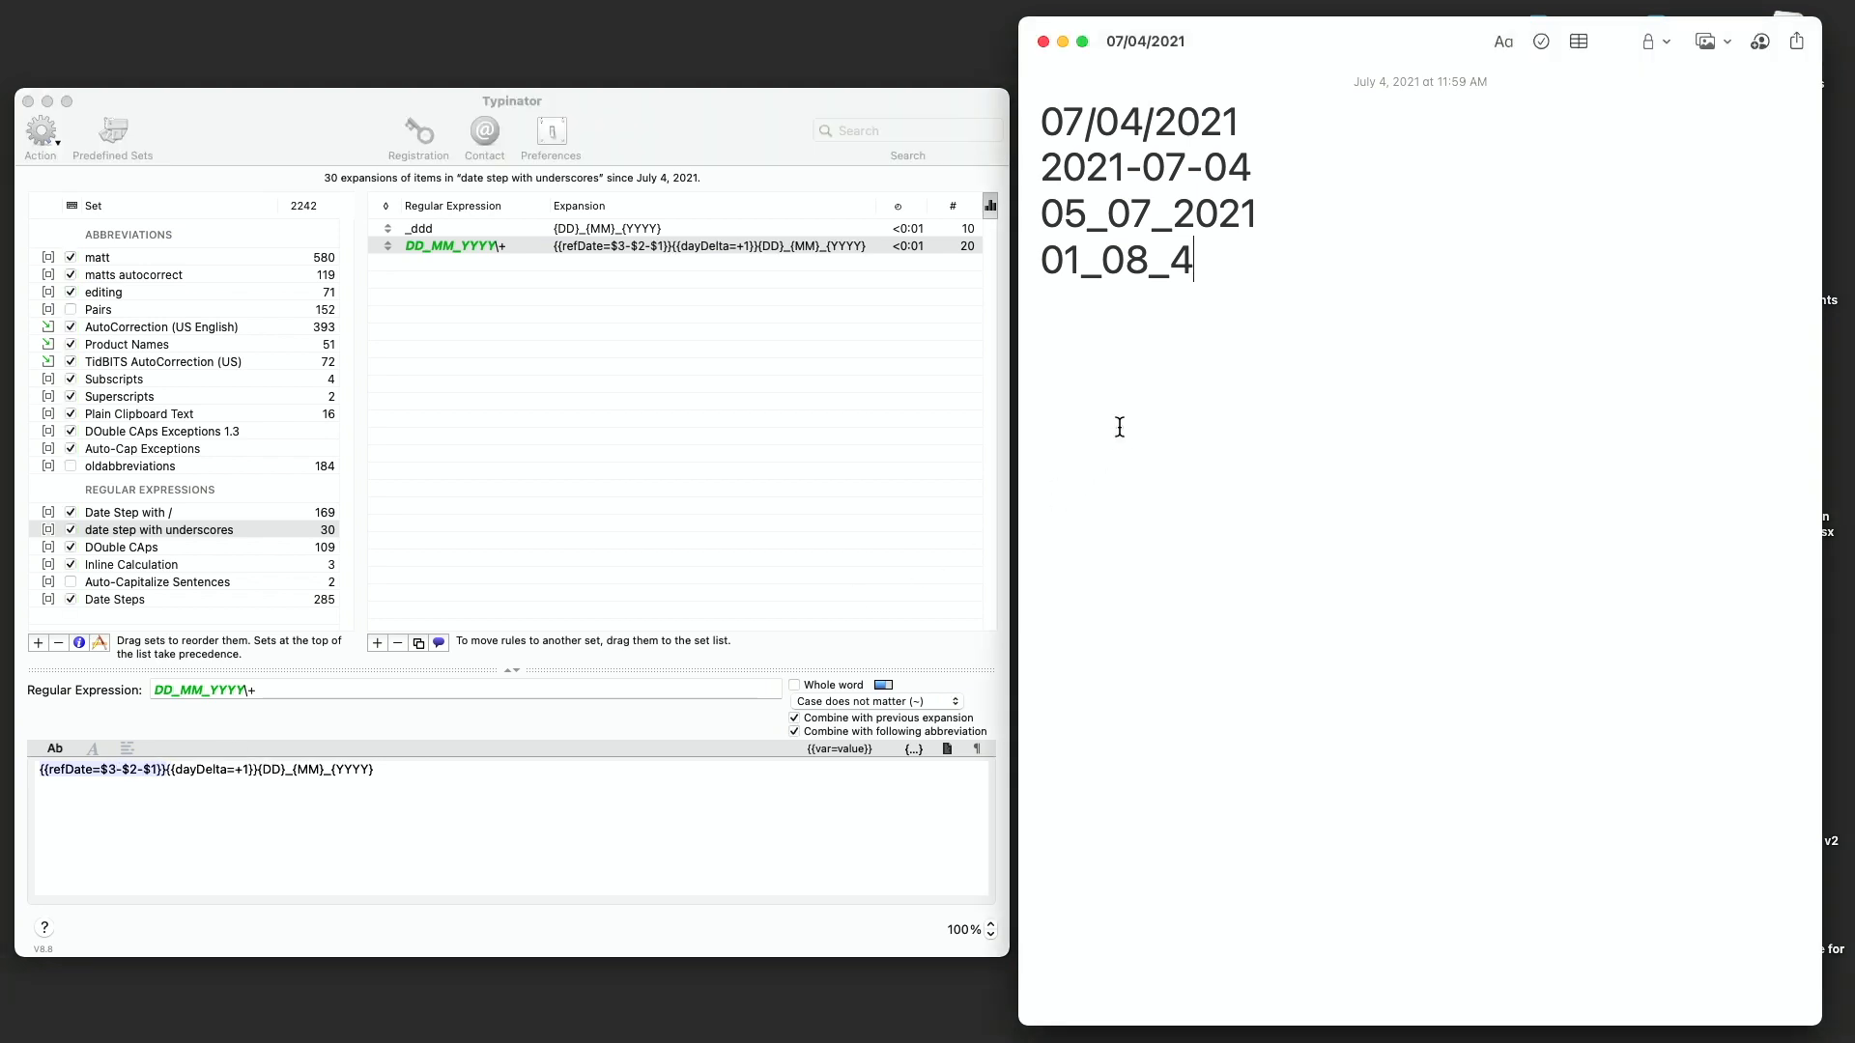
key(shift+super+Left)
key(BackSpace)
text(_)
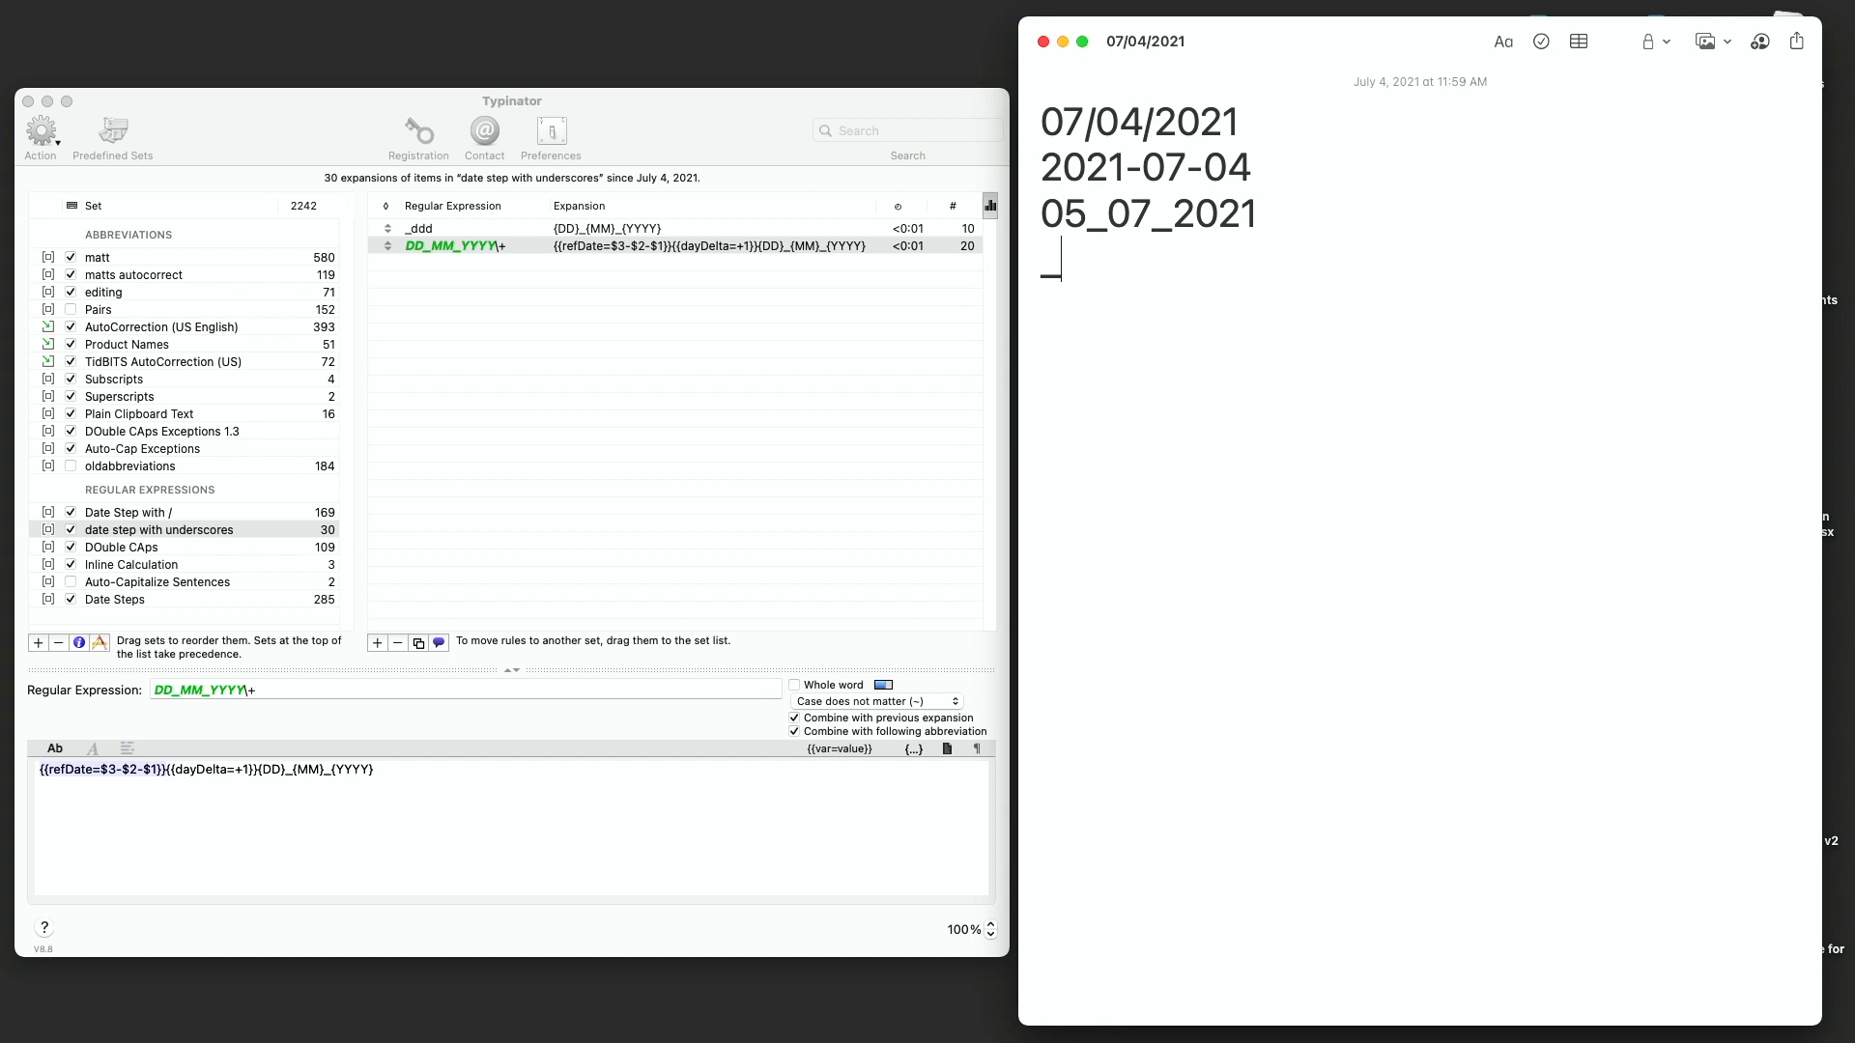
text(ddd)
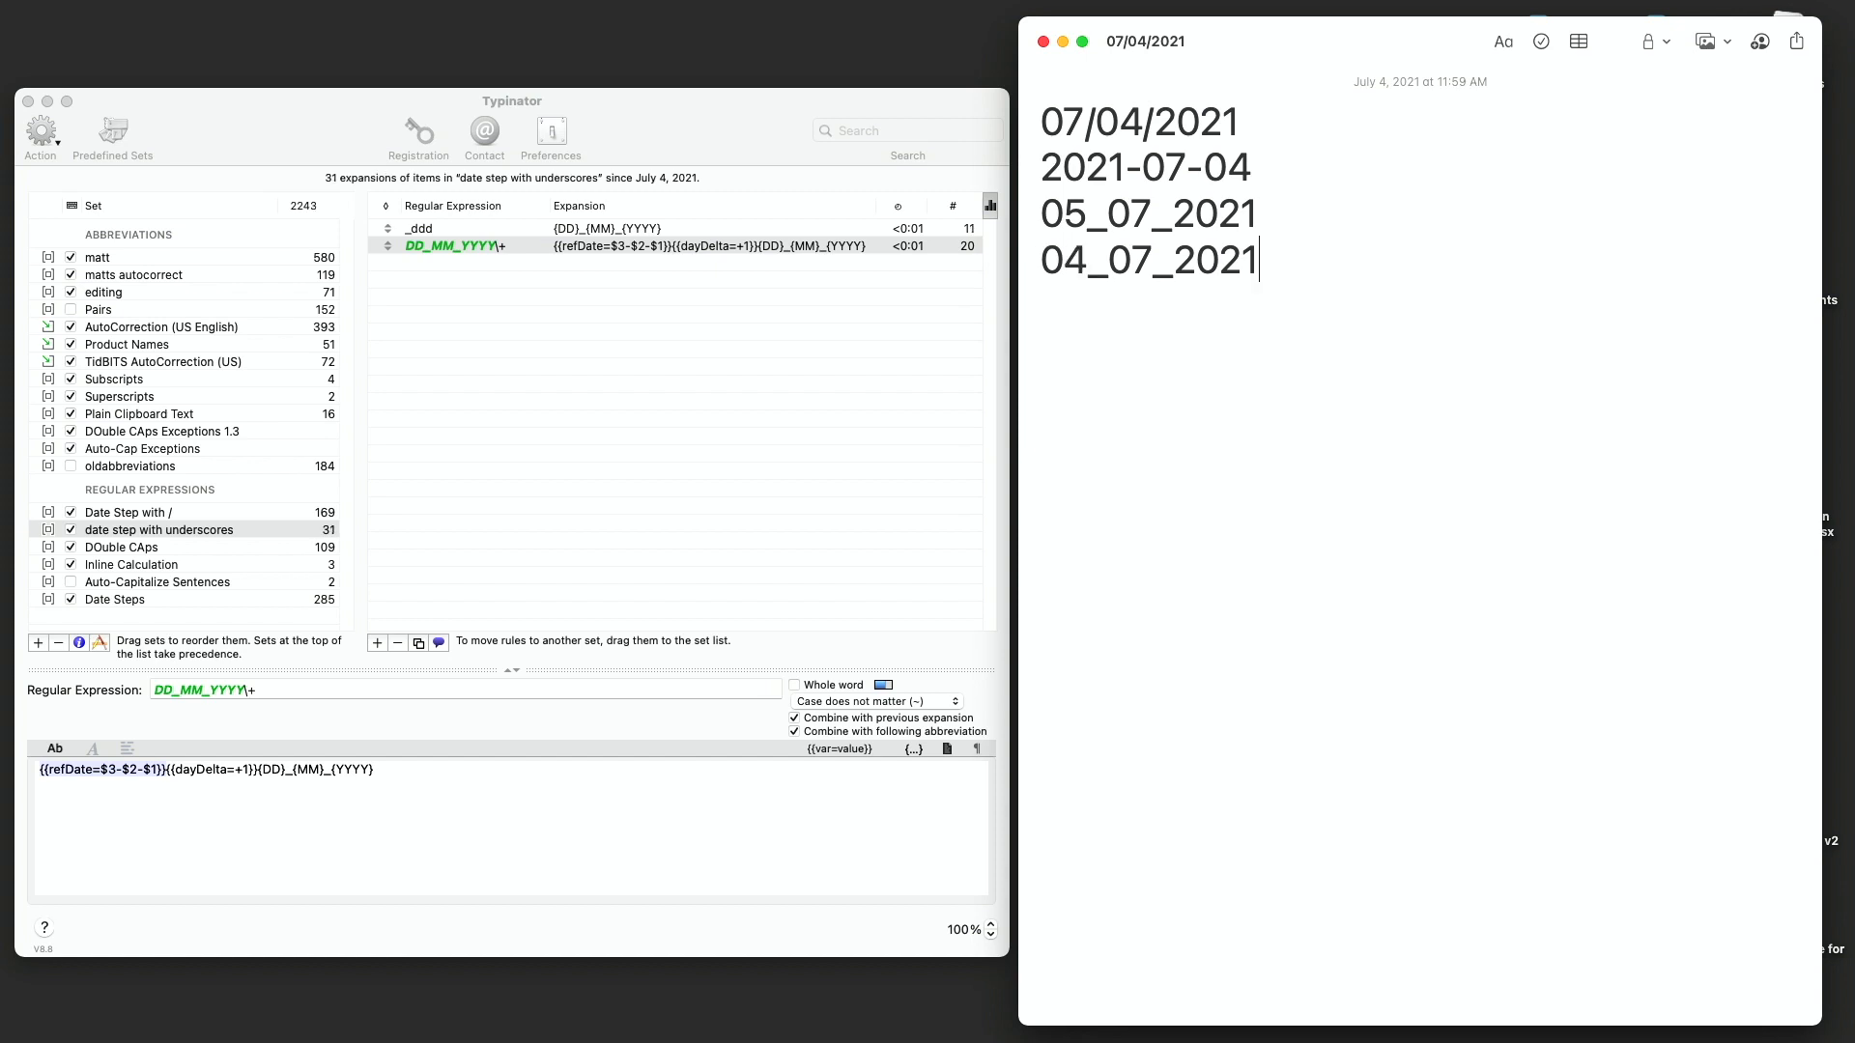
text(+++)
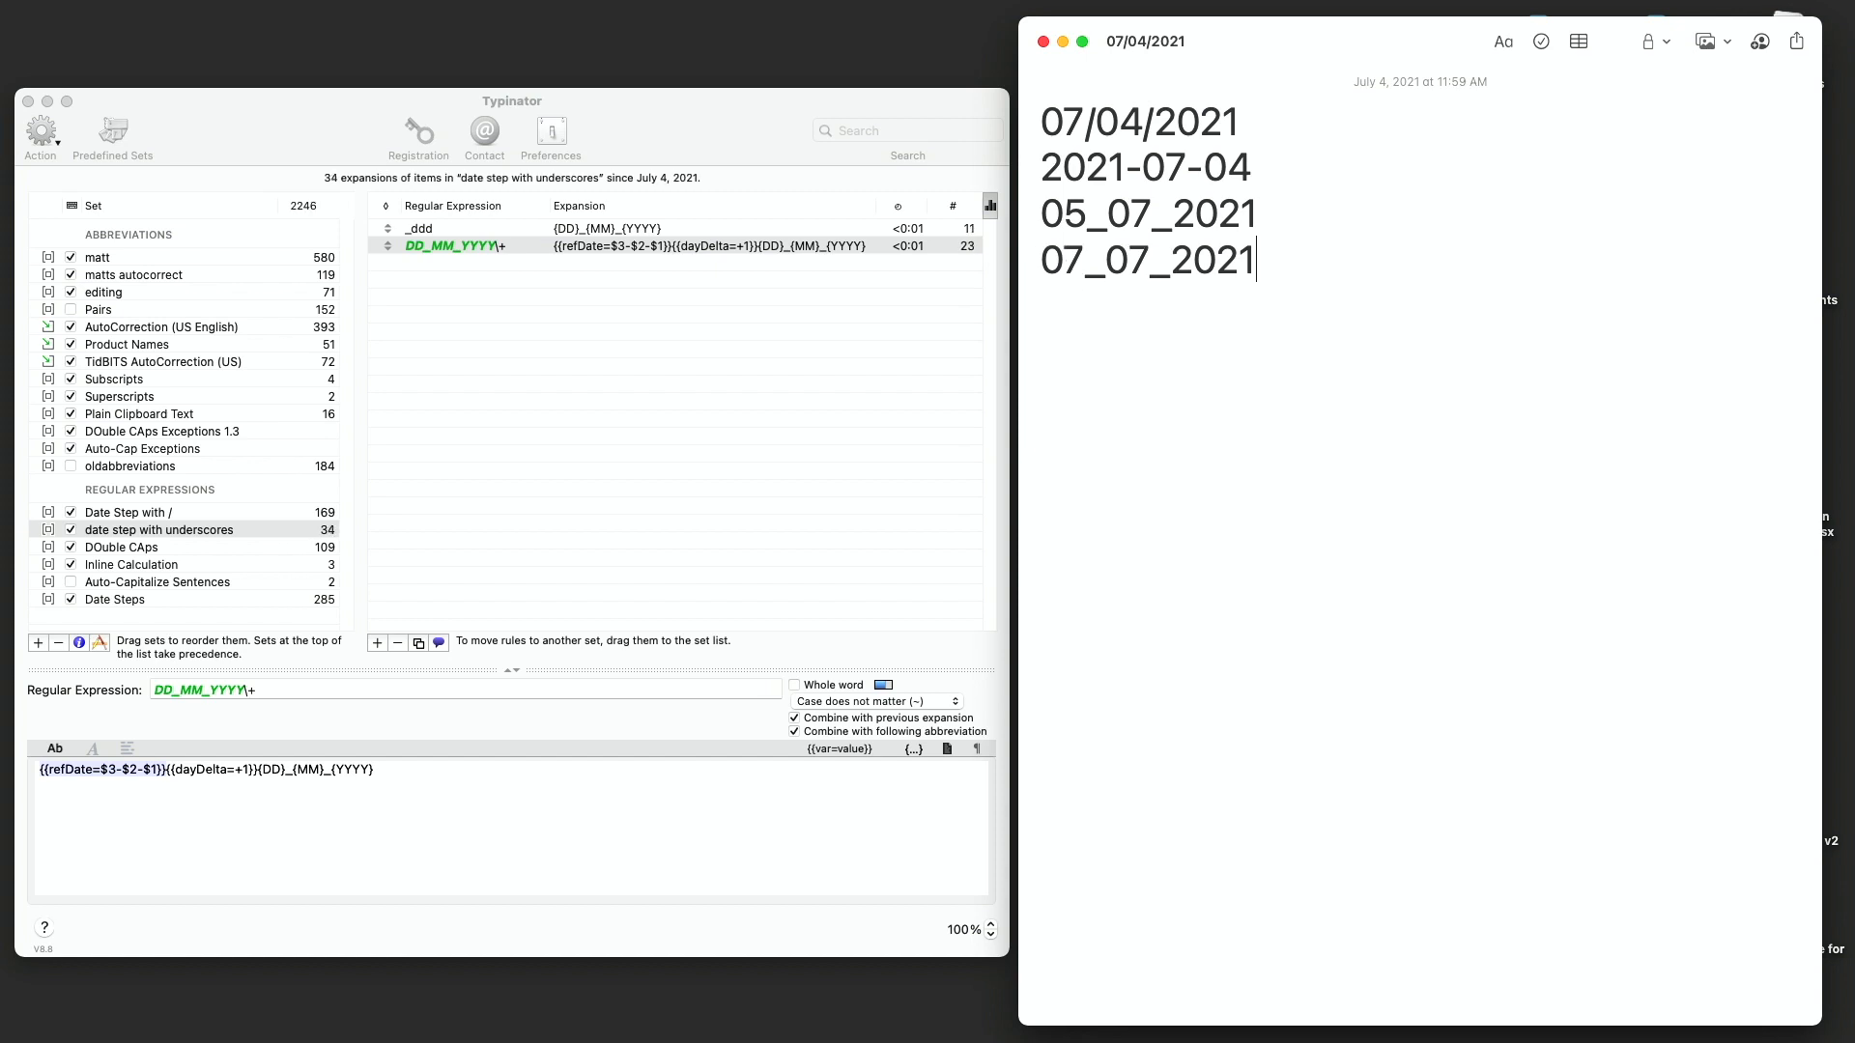
text(+++++)
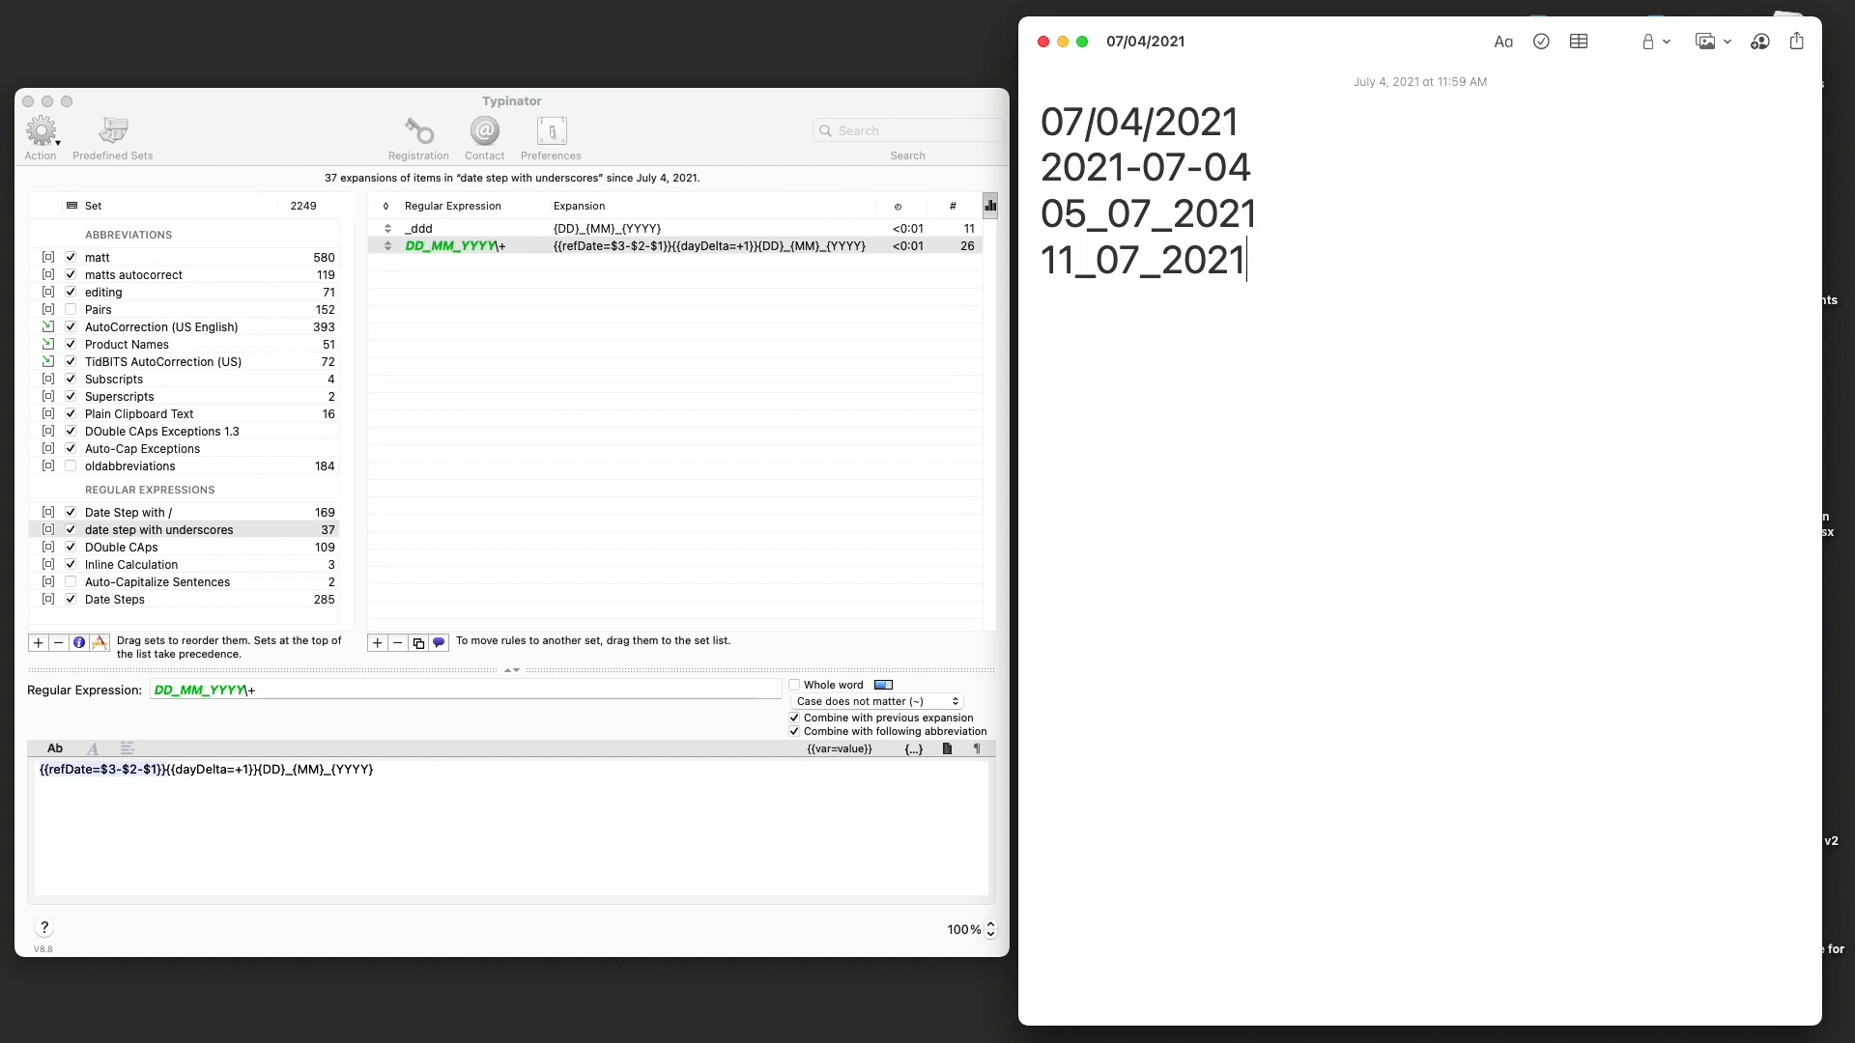
text(+)
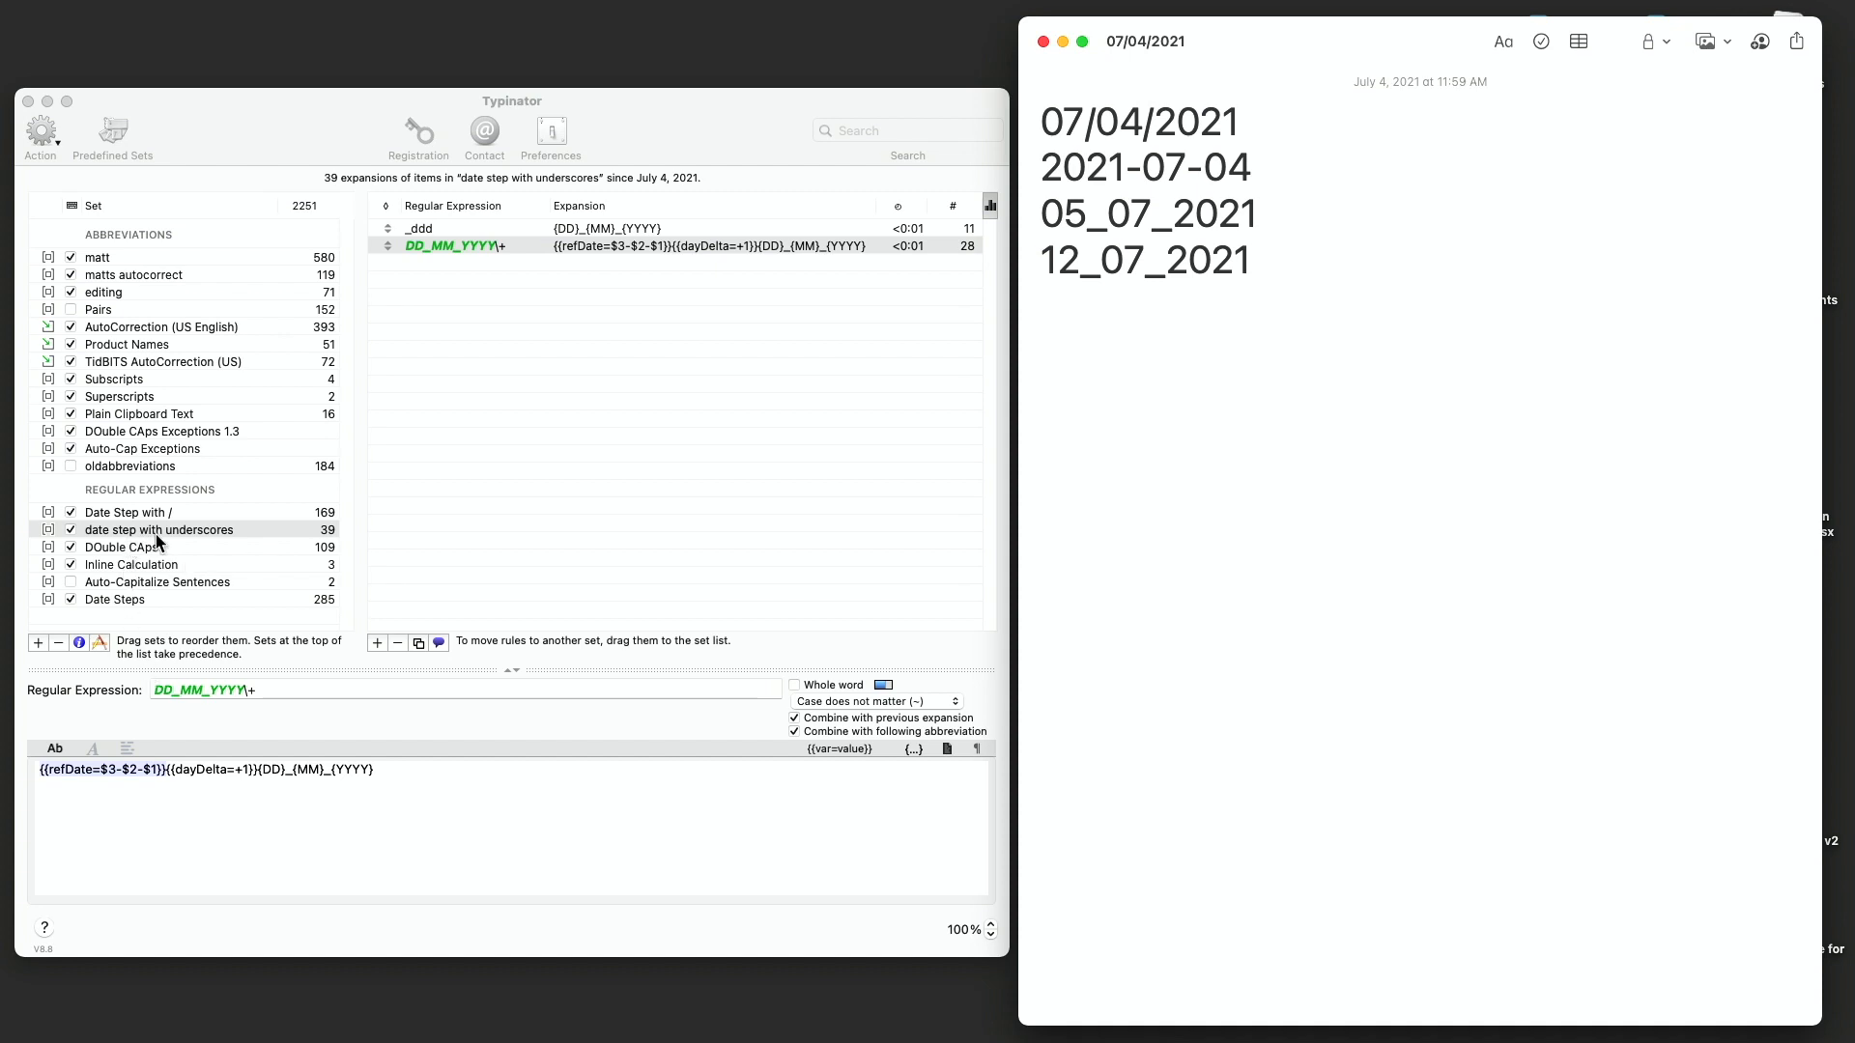
- Review the set's properties and notes, then inspect the _ddd and DD_MM_YYYY\+ rules
click(79, 643)
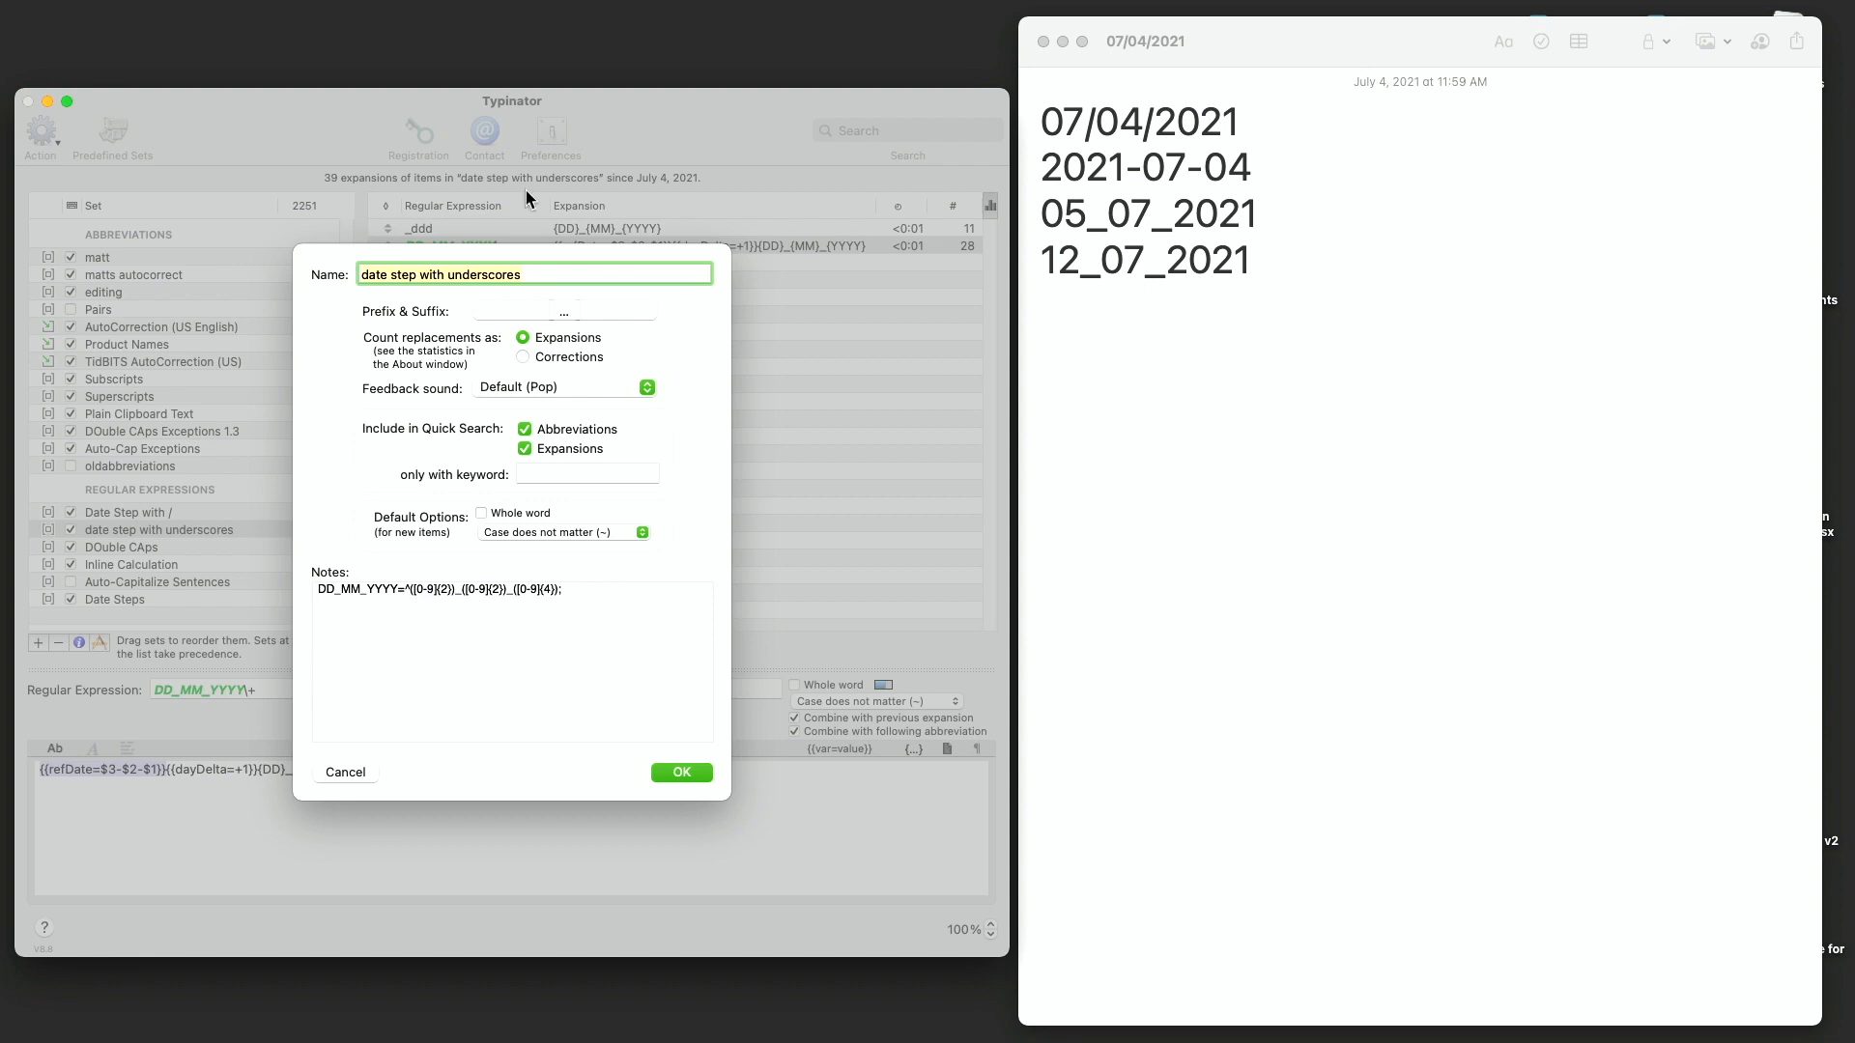
click(679, 773)
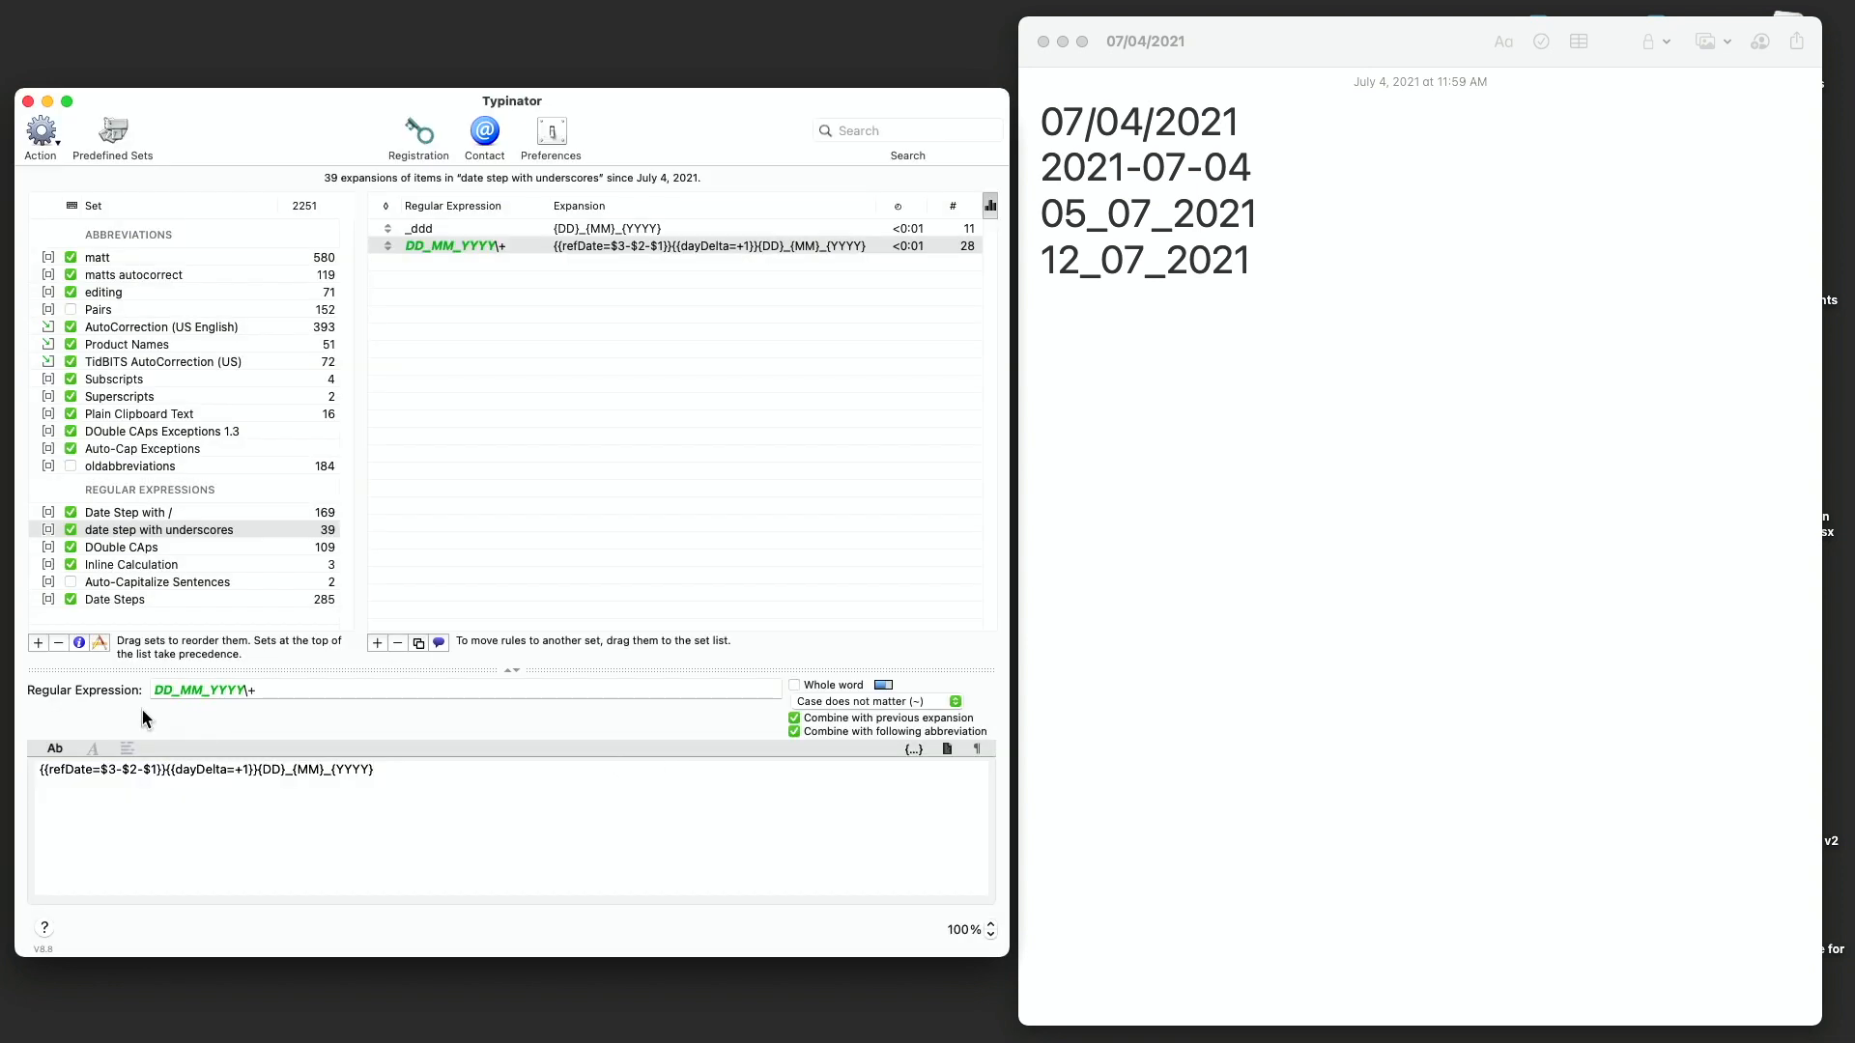
click(426, 232)
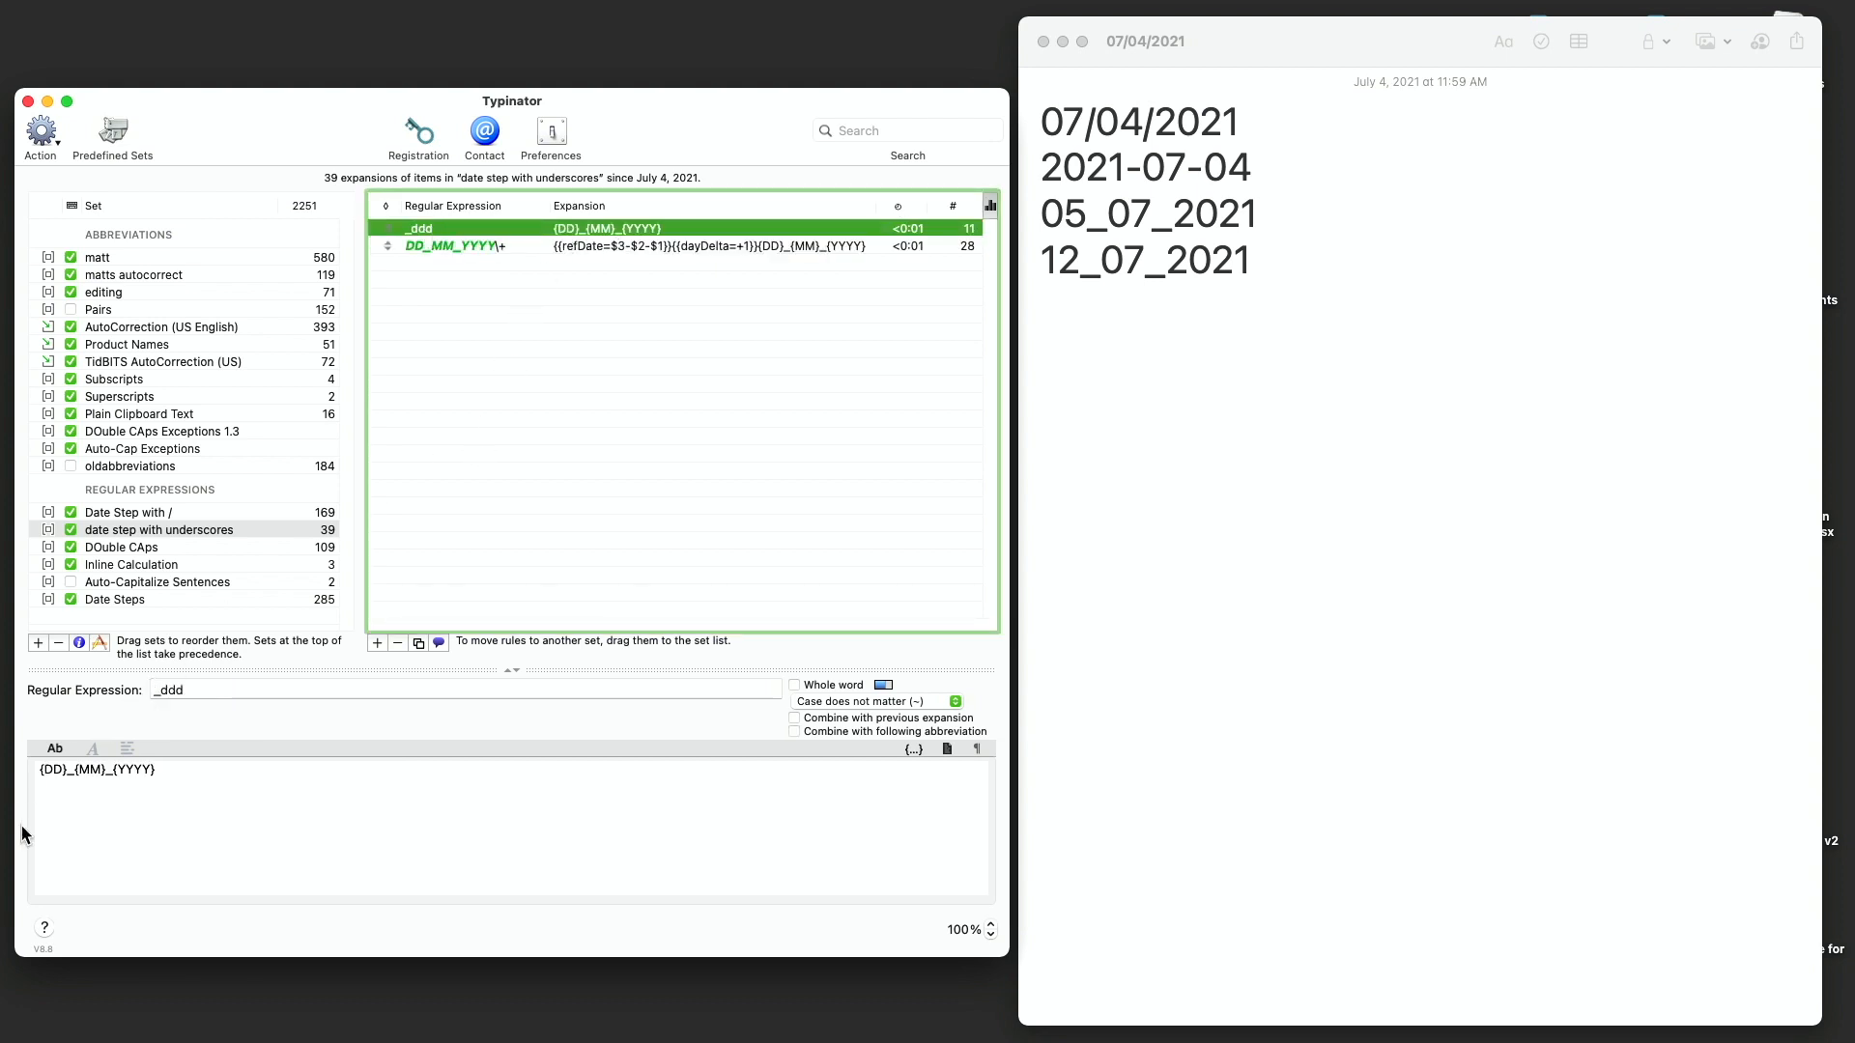
click(468, 247)
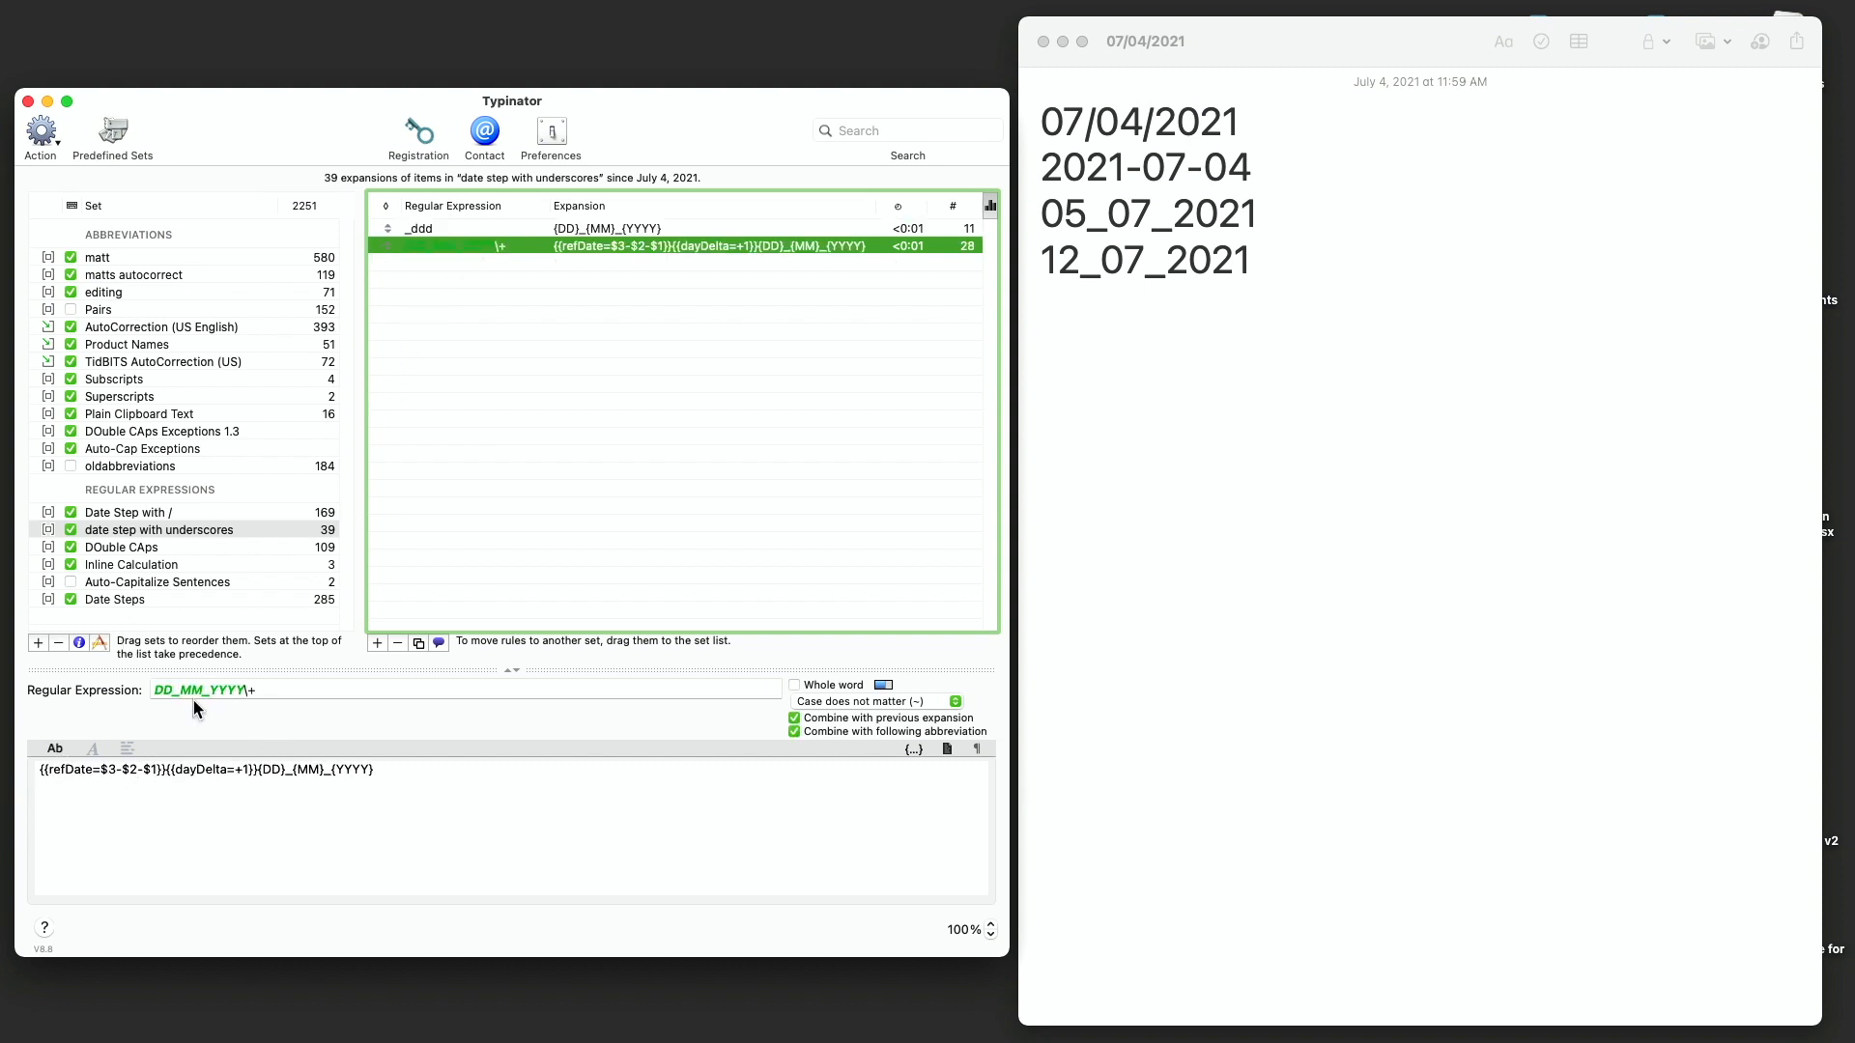